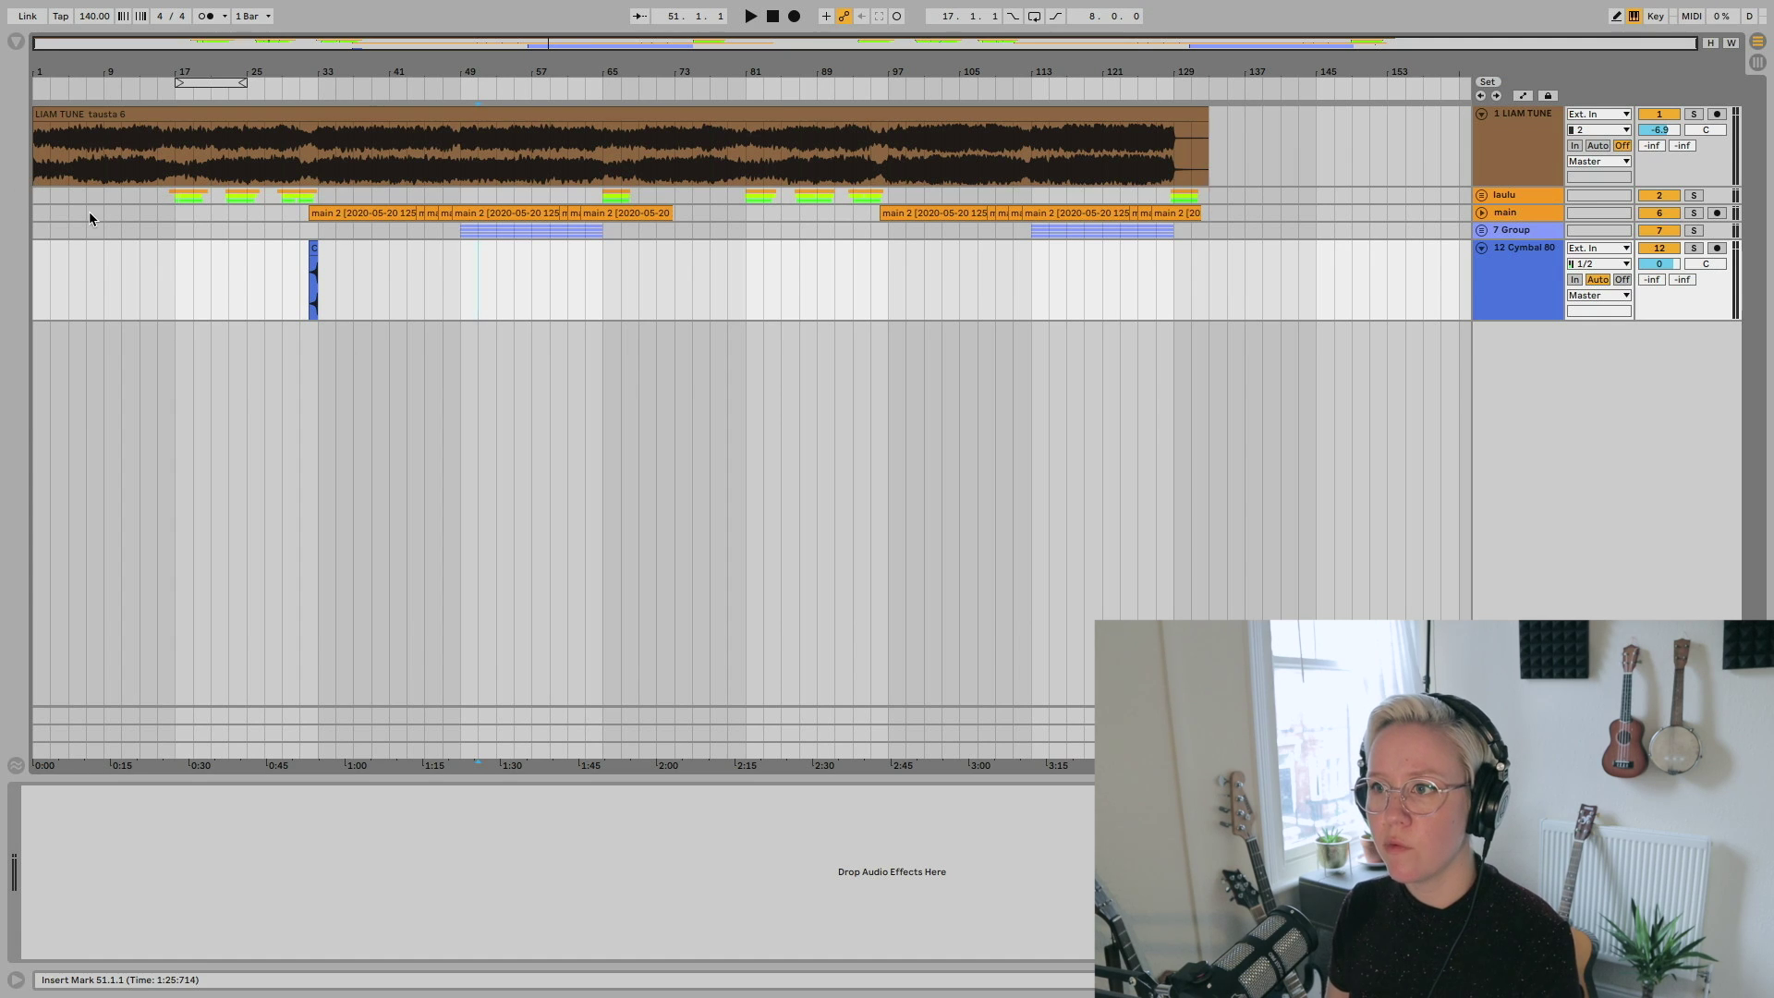
# - Zoom the arrangement in and set playback to start at bar 1 of LIAM TUNE
pyautogui.scroll(3, 90, 218)
pyautogui.hscroll(-3, 89, 218)
pyautogui.click(37, 157)
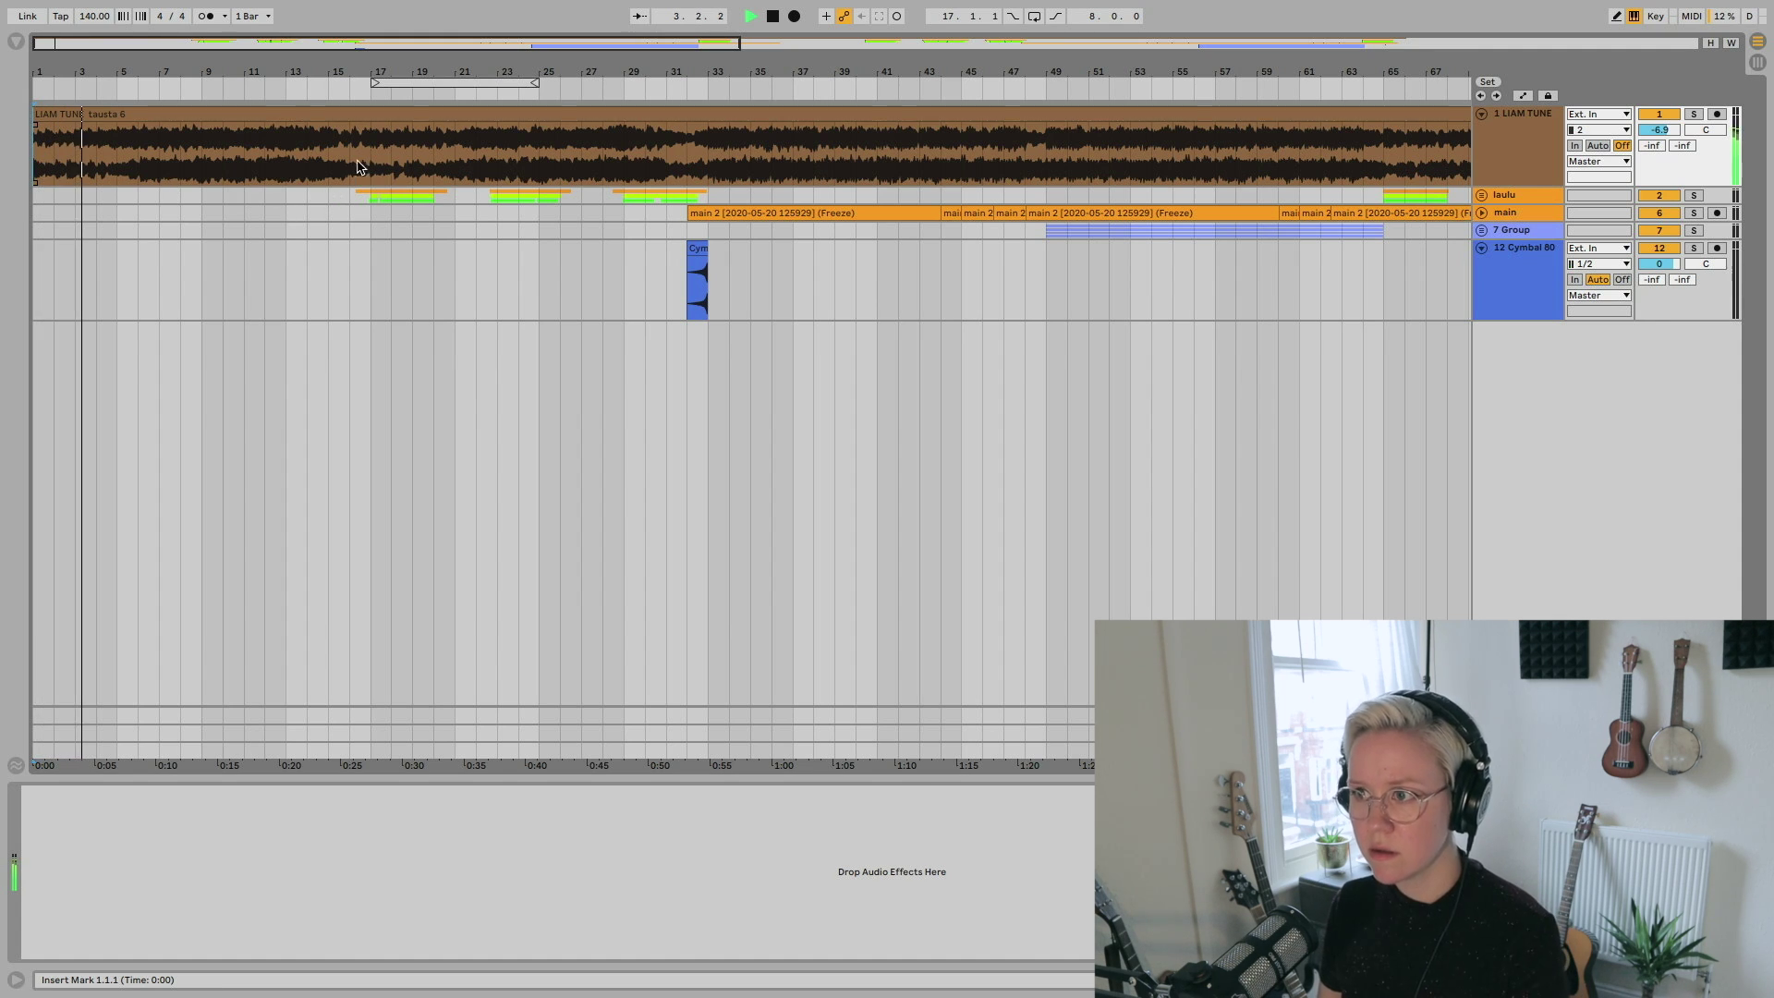
# - Stop playback, move the playback position to bar 17 and zoom out
pyautogui.press('space')
pyautogui.moveTo(368, 157); pyautogui.dragTo(39, 152)
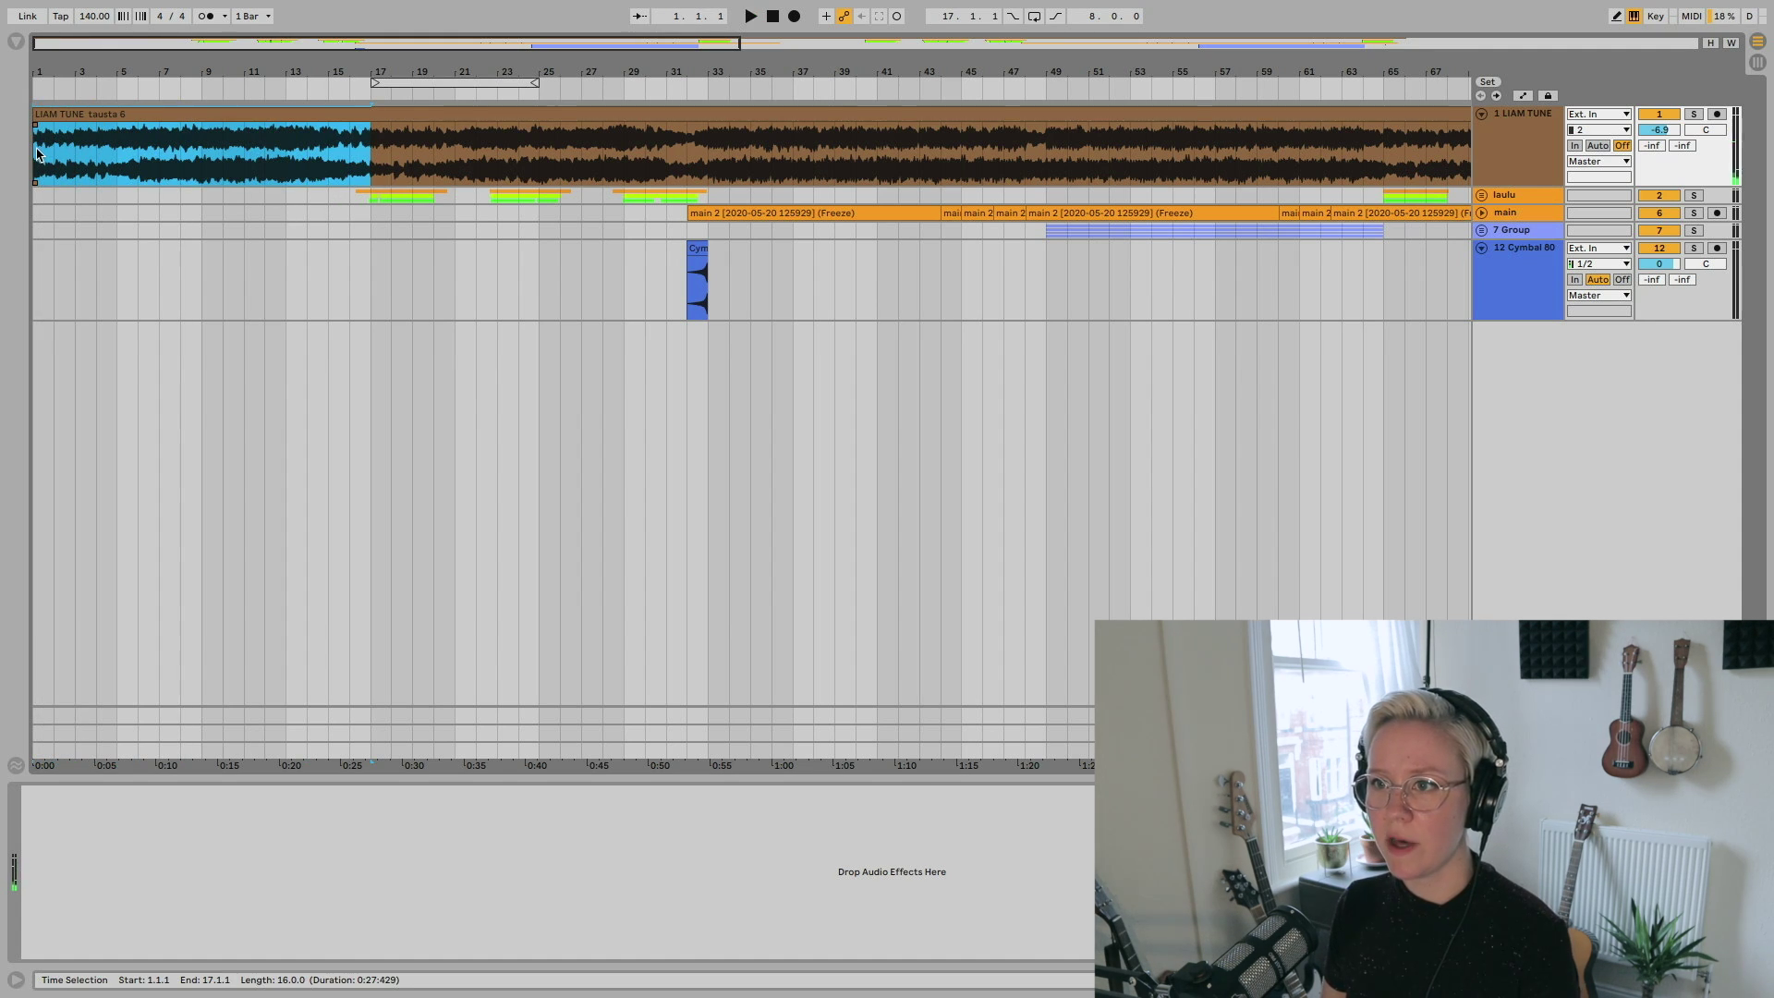
pyautogui.click(382, 140)
pyautogui.press('-')
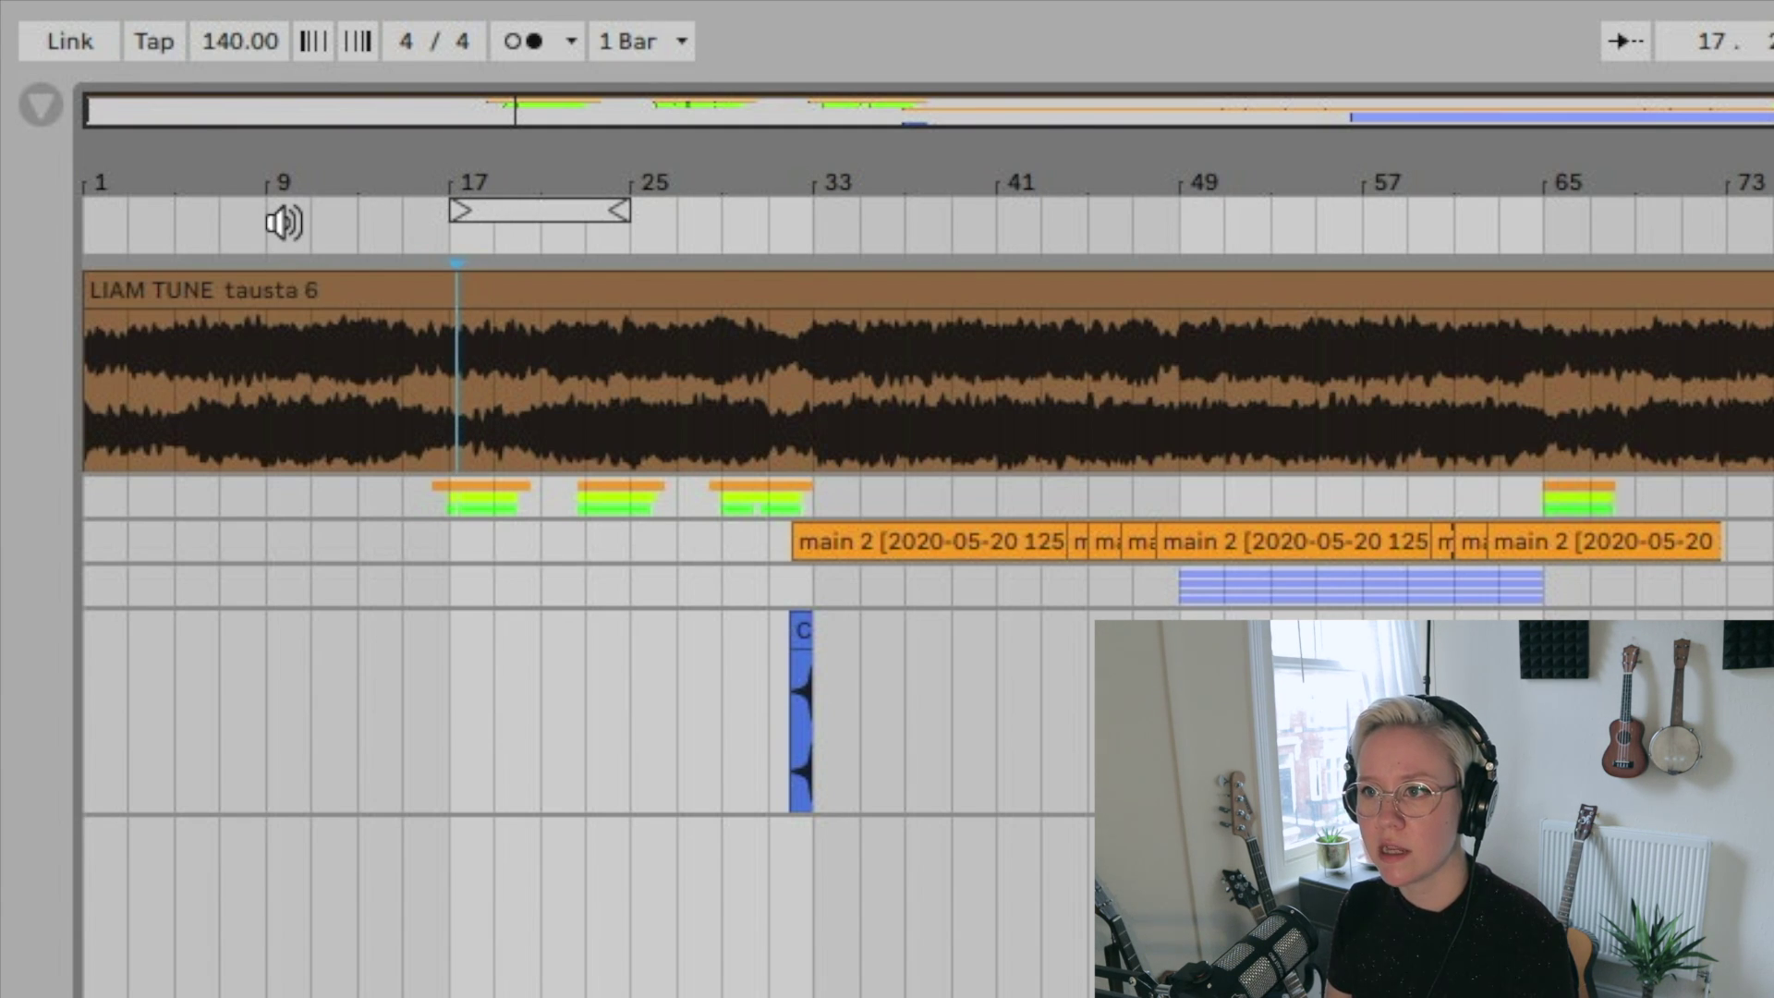
# - Add a locator named 'intro end' exactly at bar 17
pyautogui.rightClick(451, 238)
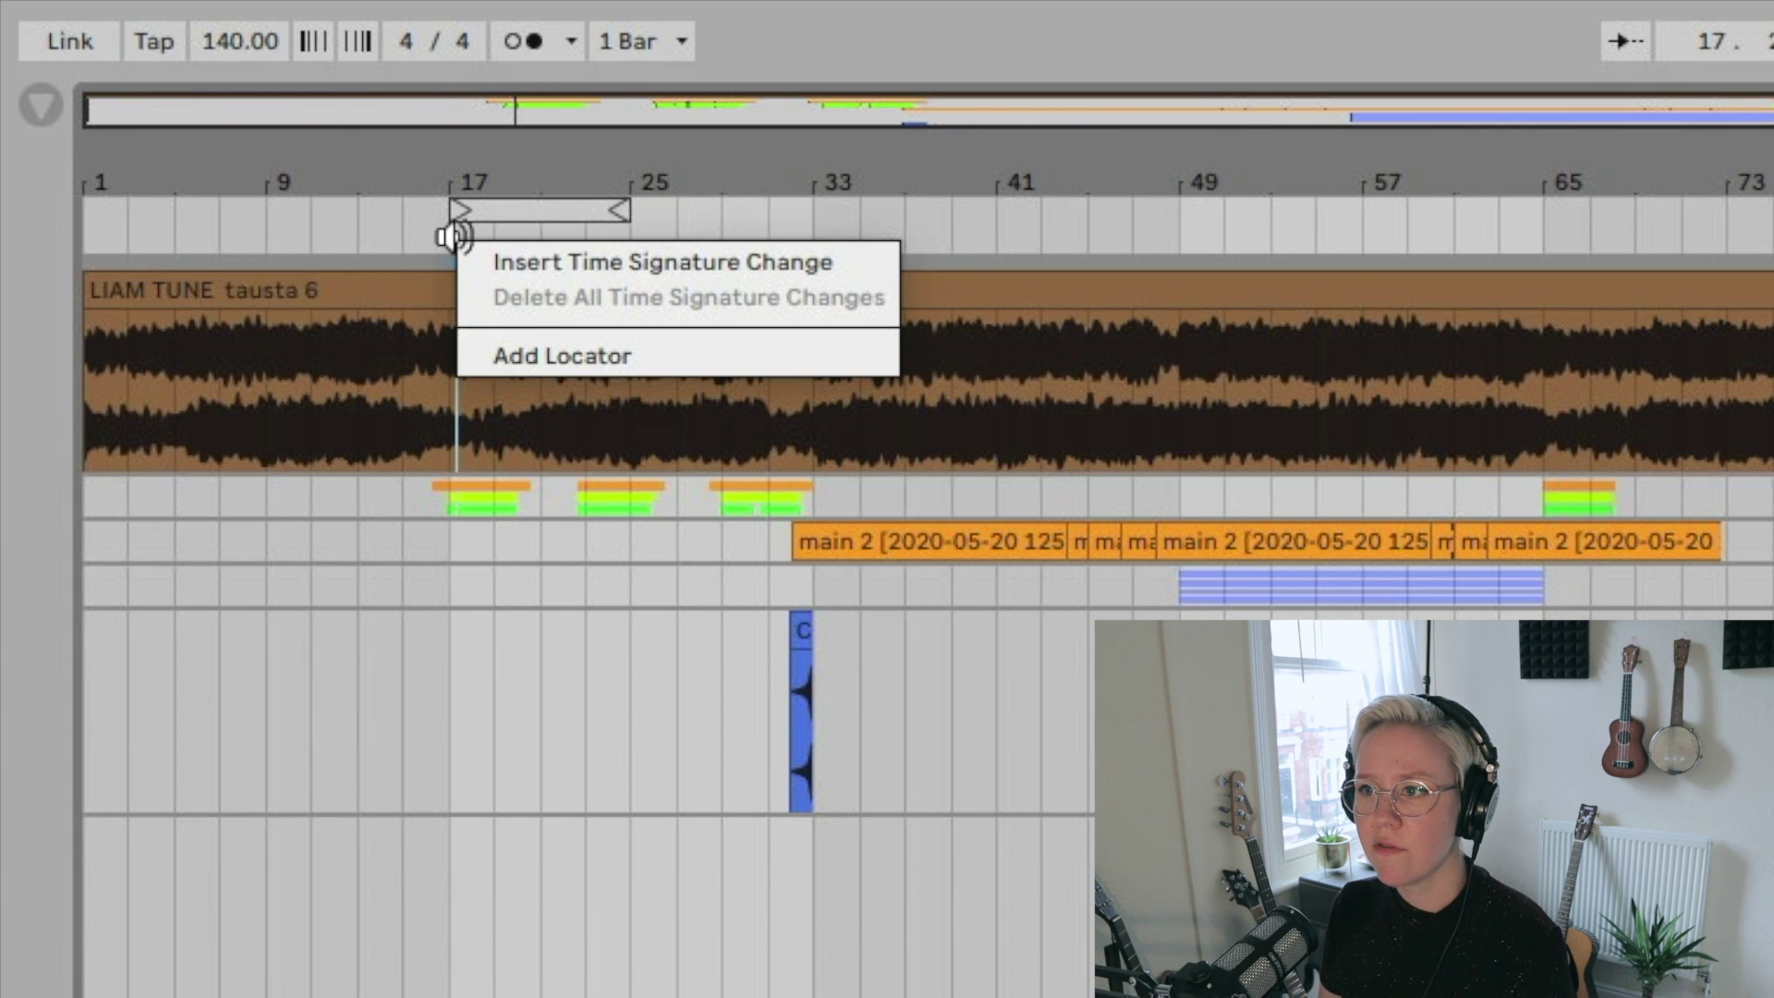
pyautogui.click(534, 358)
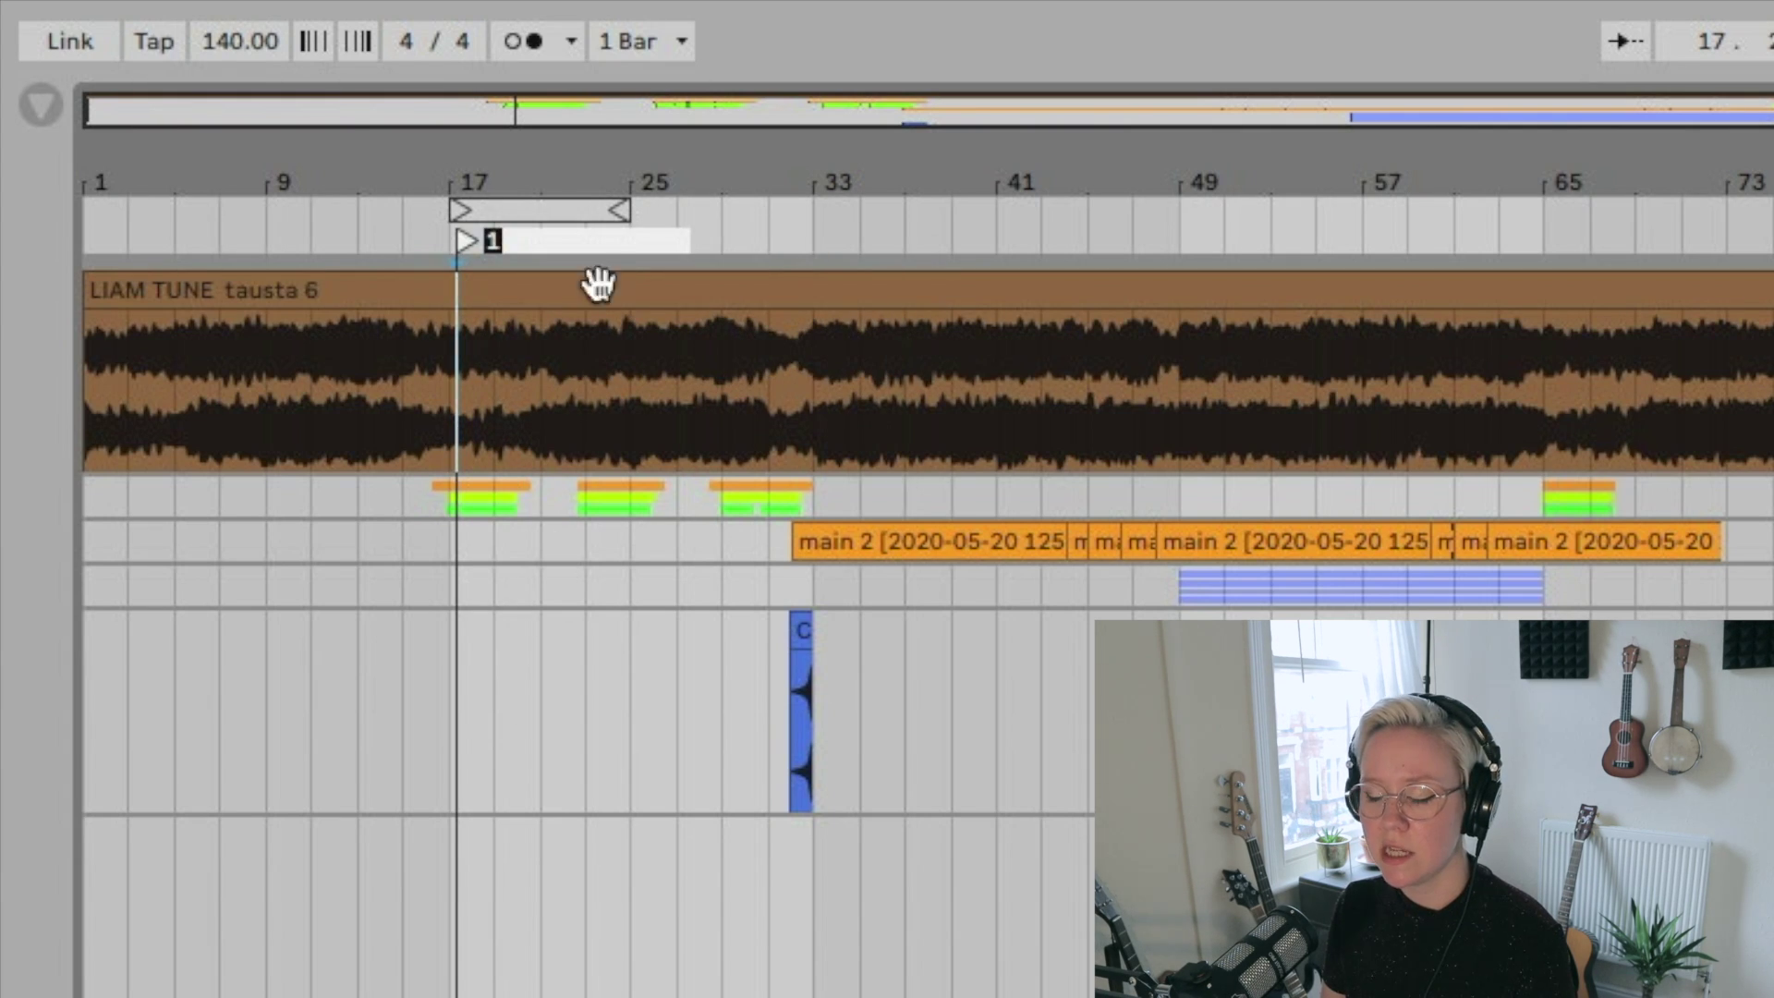
pyautogui.write('int')
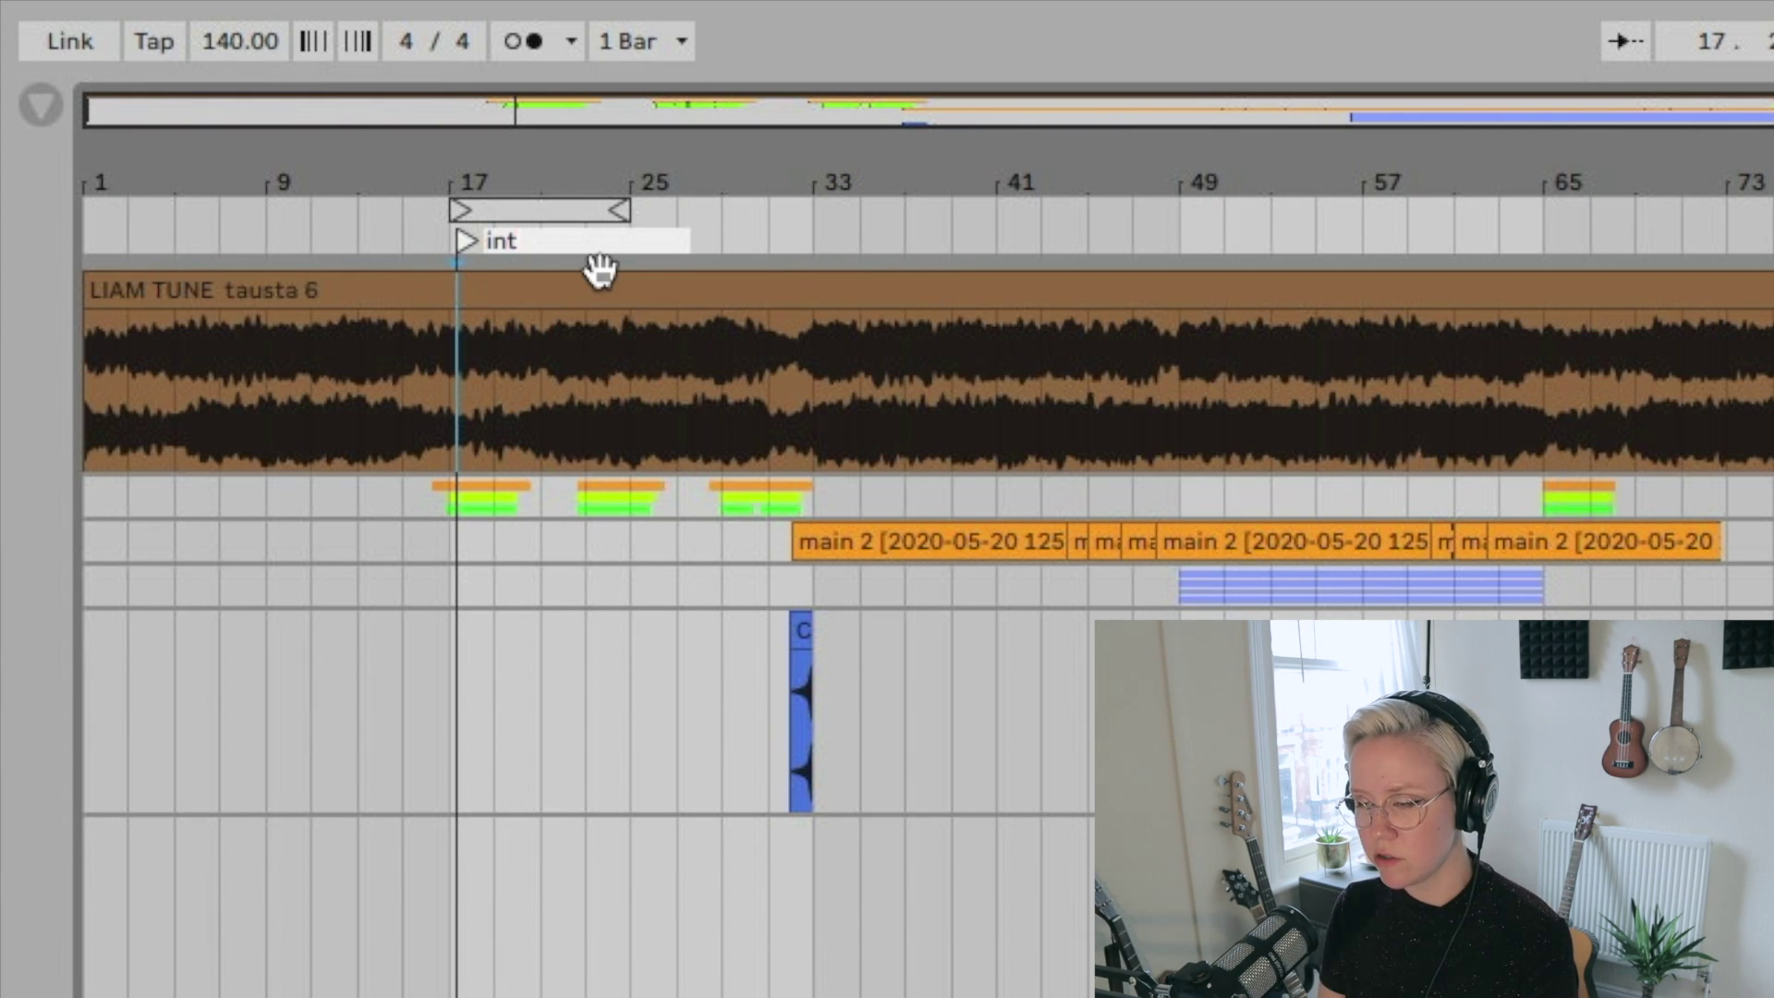
pyautogui.press('BackSpace')
pyautogui.press('BackSpace')
pyautogui.press('BackSpace')
pyautogui.write('intro end')
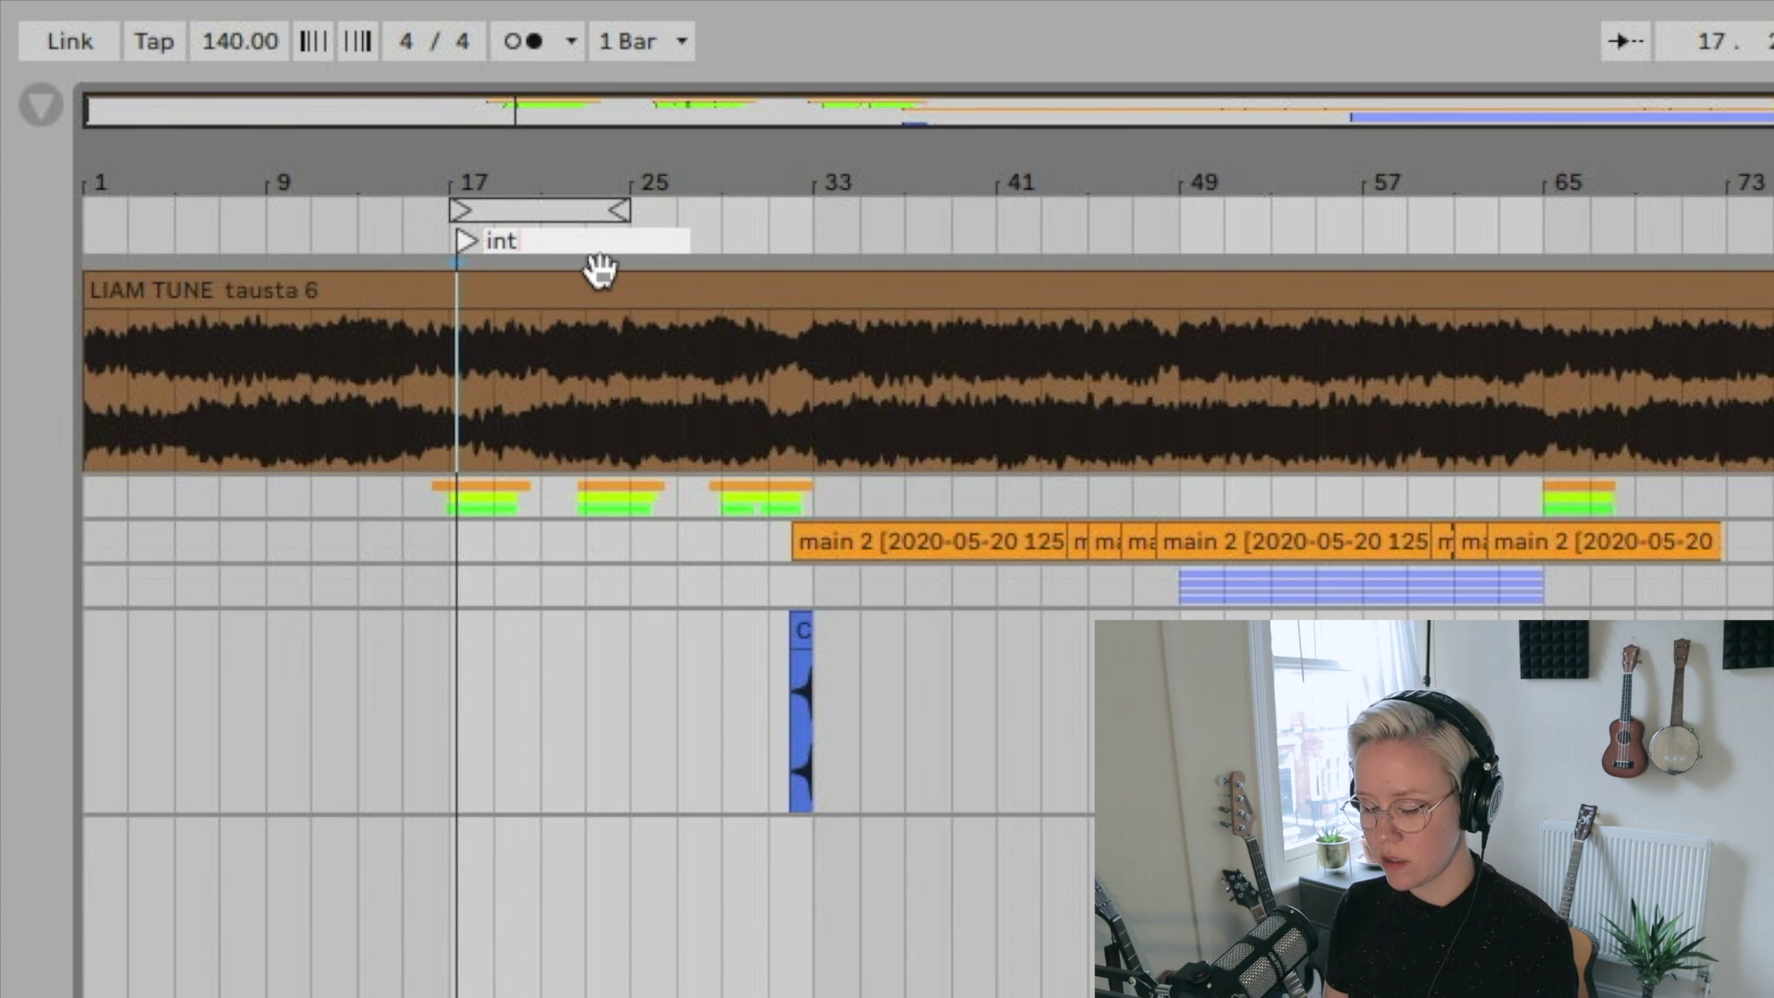
pyautogui.click(541, 775)
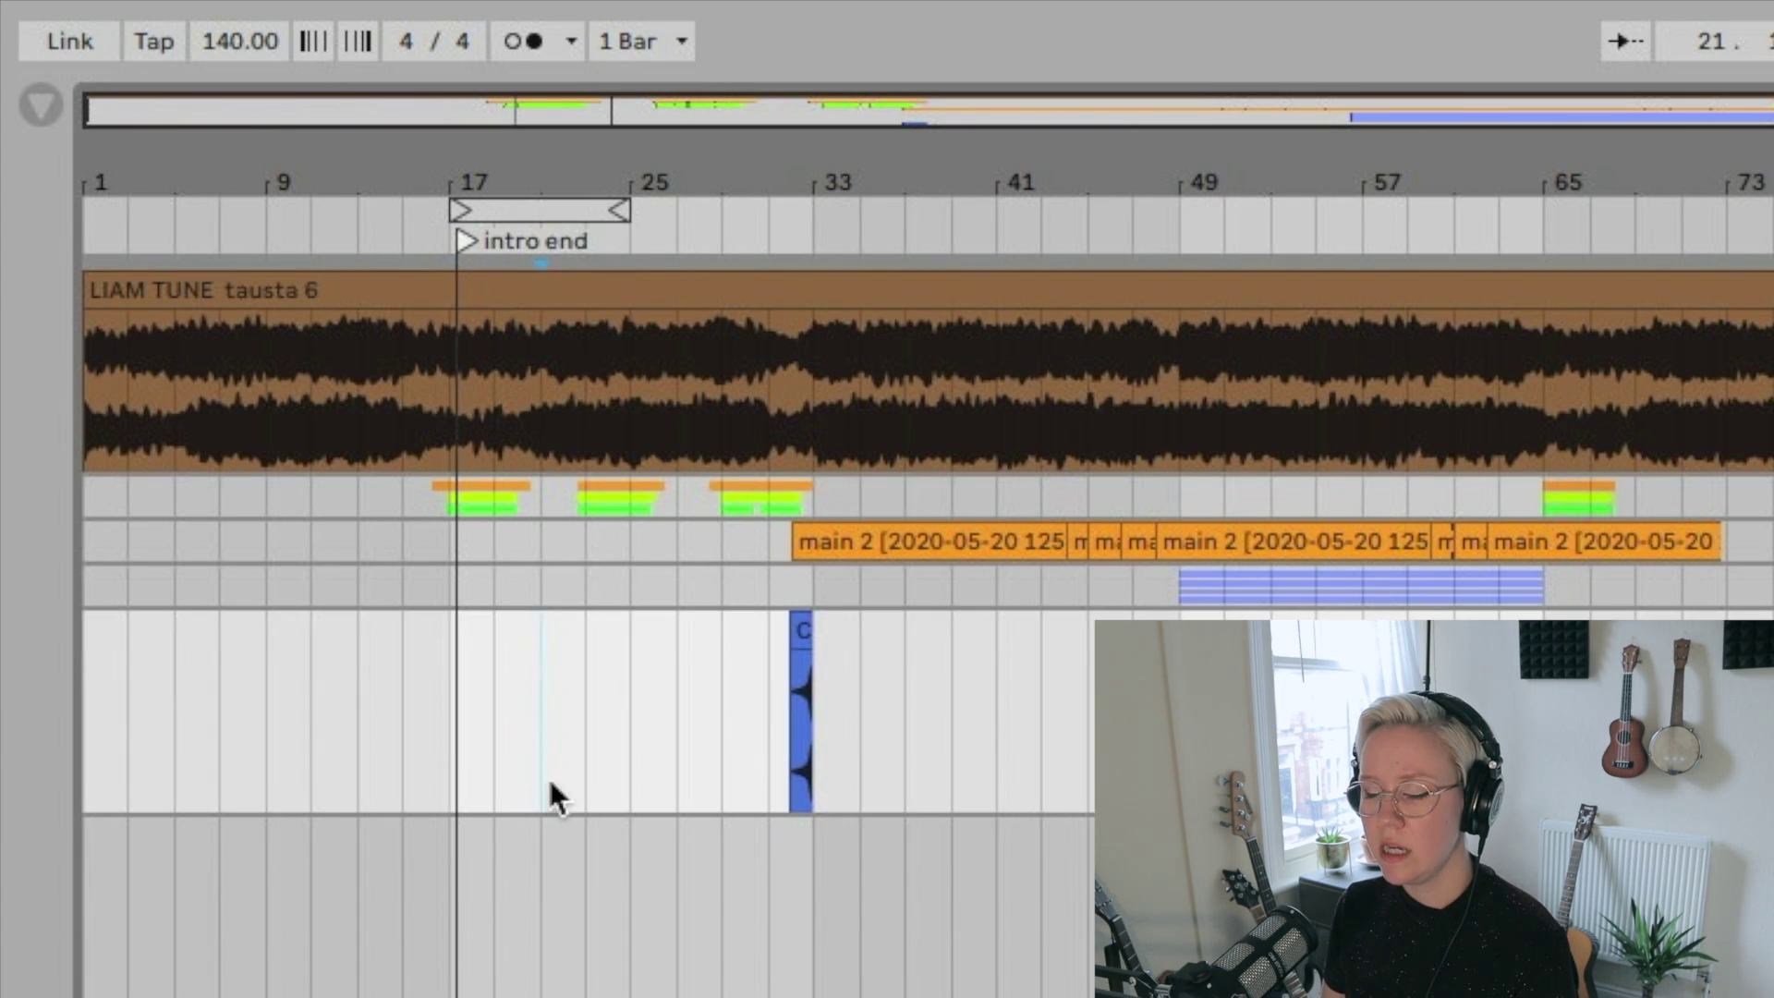
pyautogui.moveTo(464, 236); pyautogui.dragTo(462, 234)
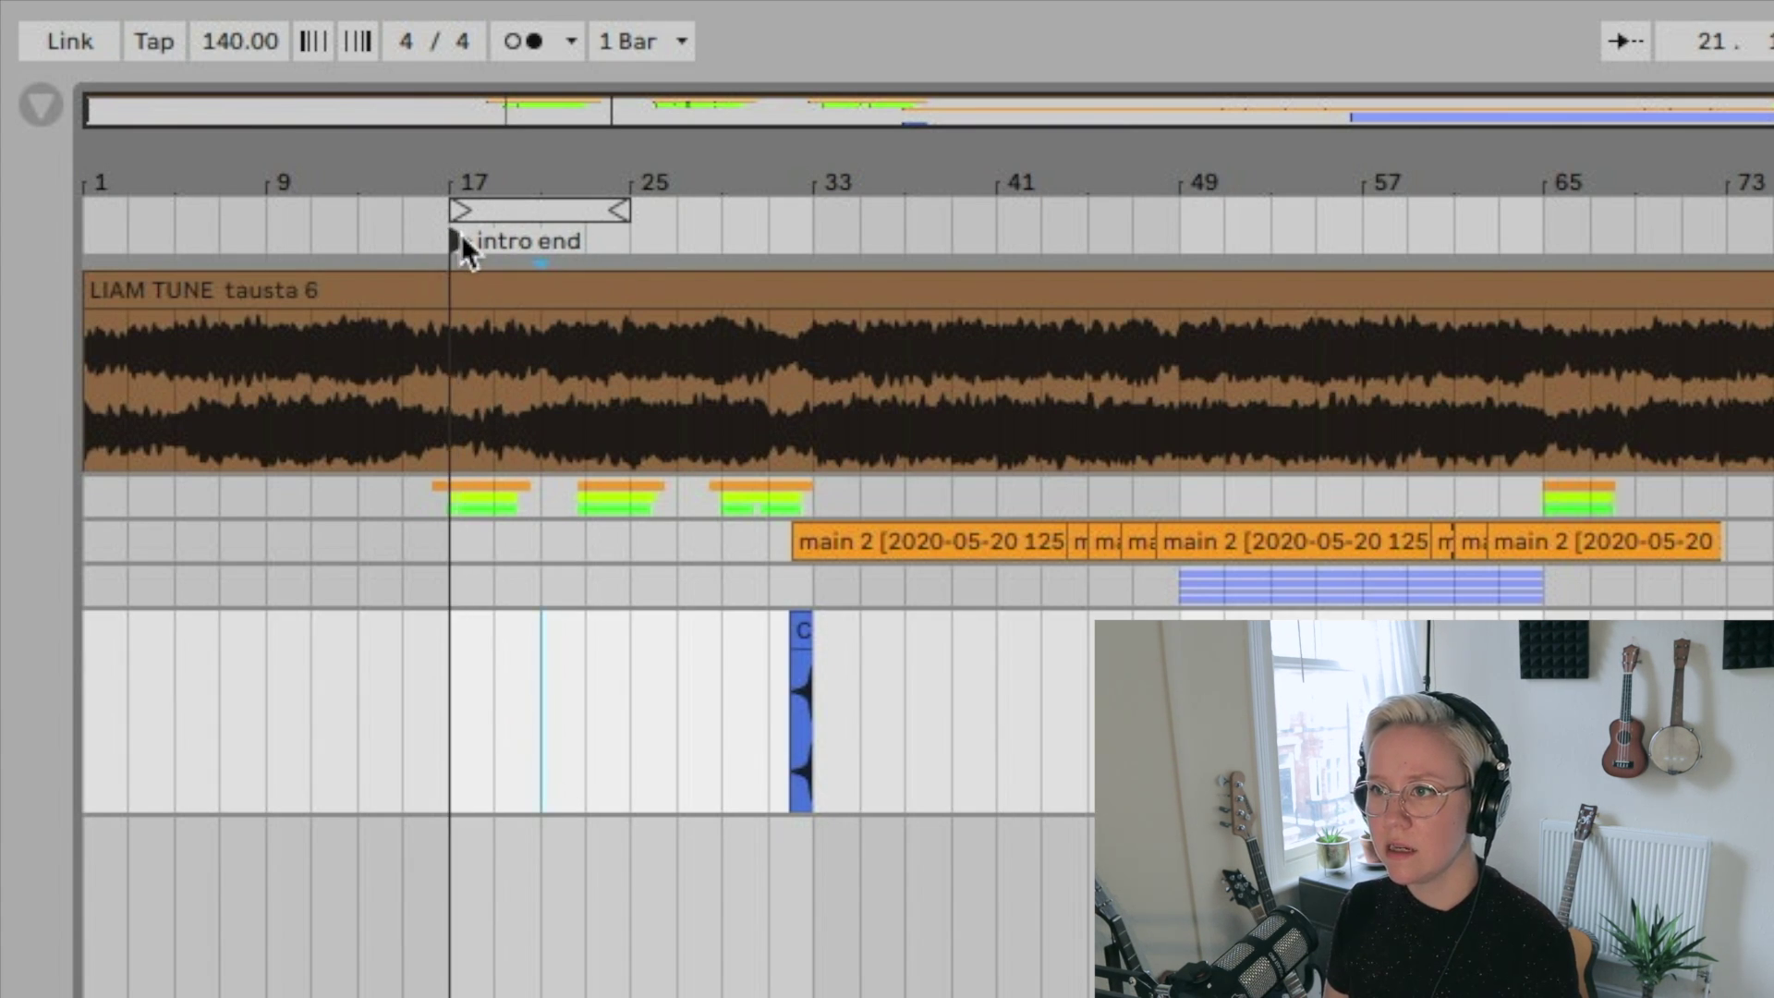
# - Add a locator named 'verse' at bar 33, then undo the last change
pyautogui.click(462, 388)
pyautogui.moveTo(462, 388); pyautogui.dragTo(811, 373)
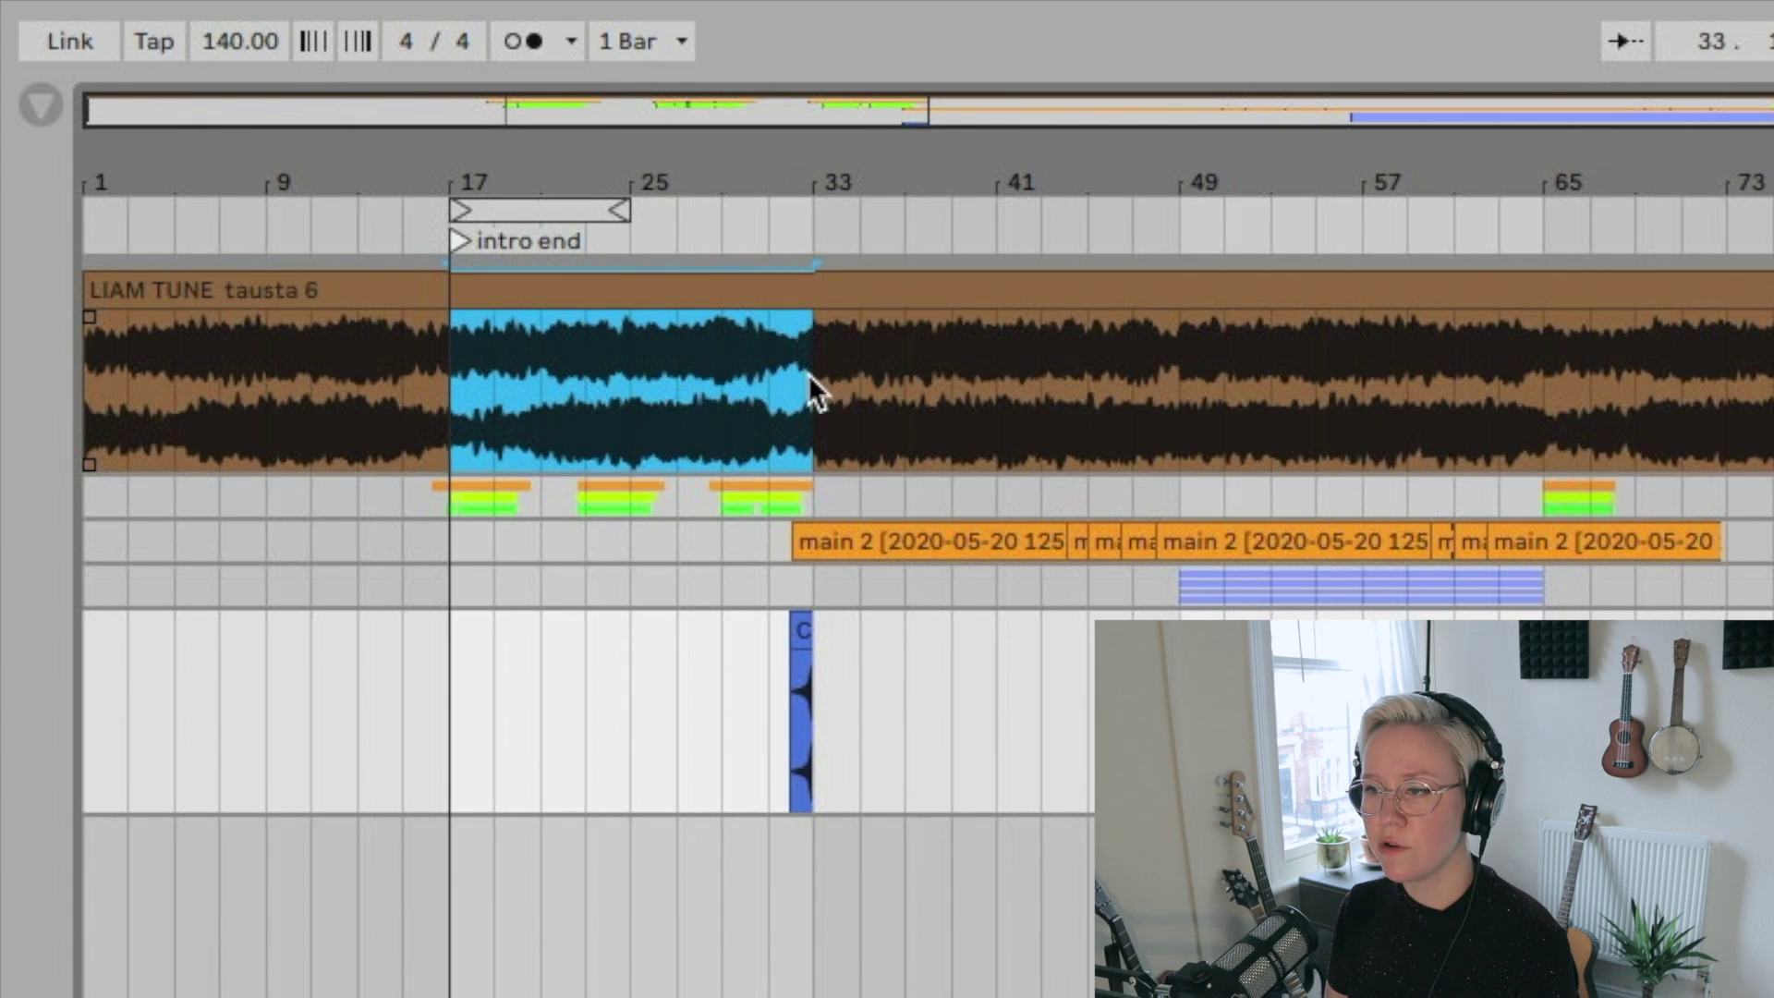
pyautogui.rightClick(820, 222)
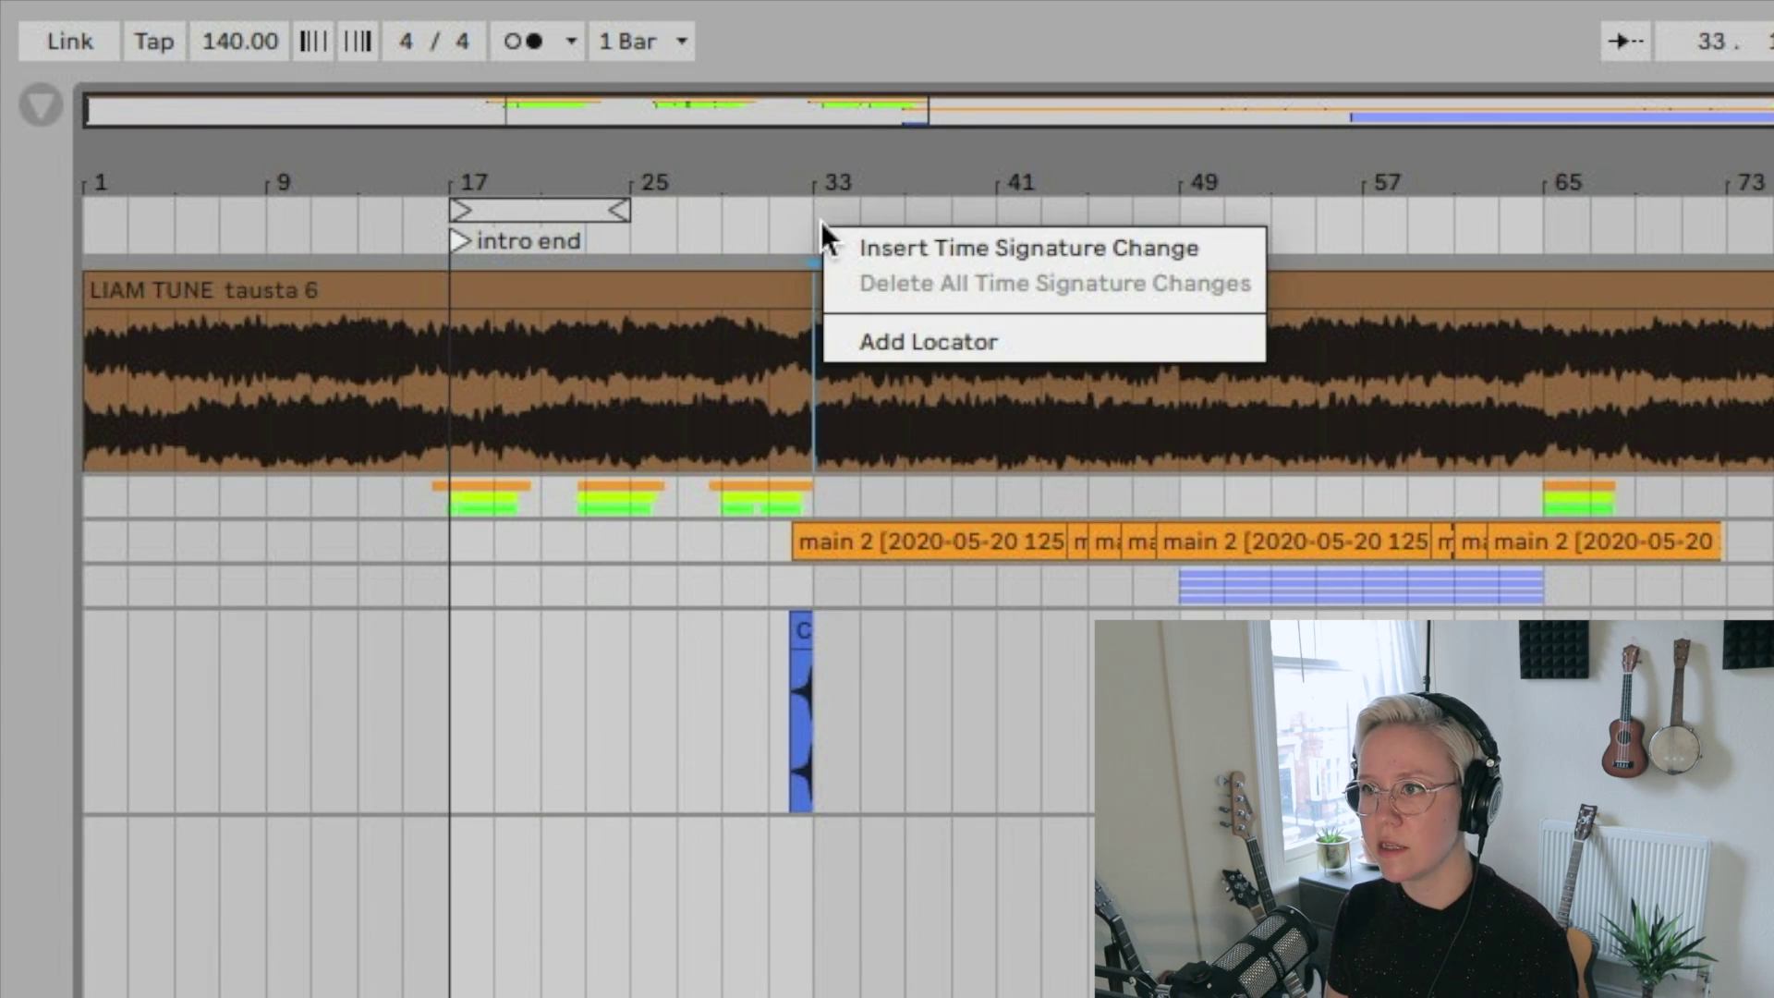
pyautogui.click(914, 342)
pyautogui.hotkey('ctrl', 'r')
pyautogui.write('verse')
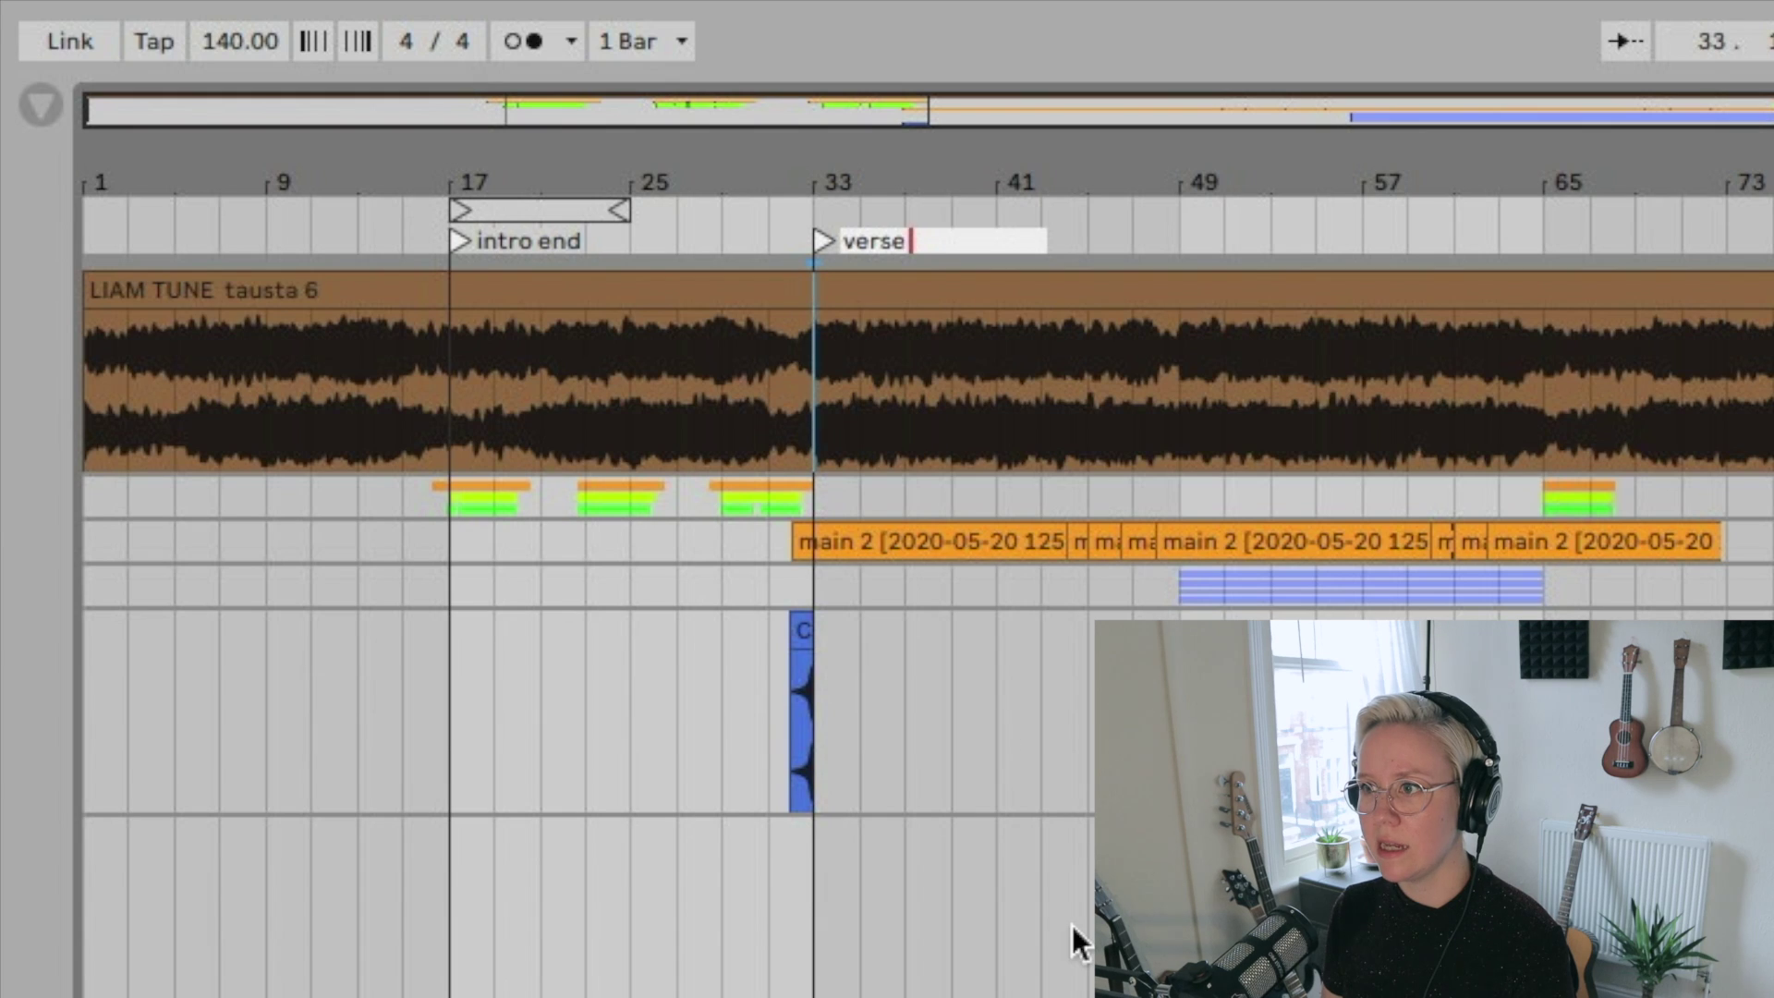
pyautogui.click(1075, 929)
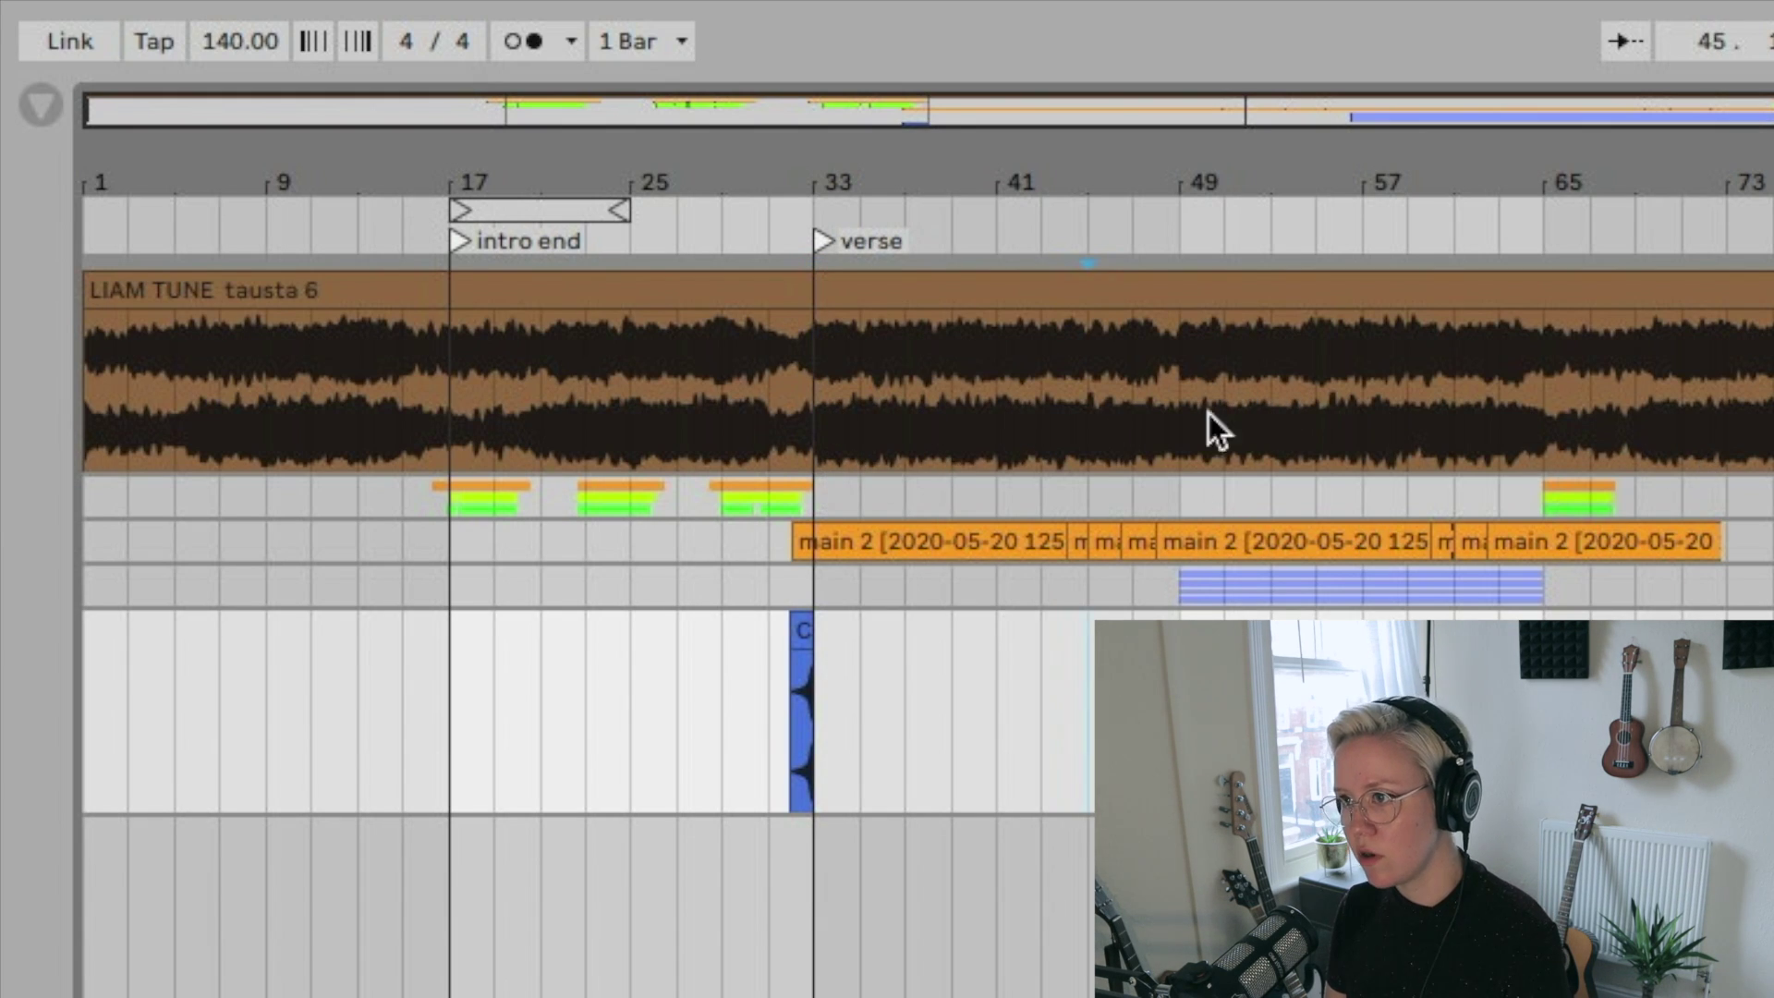
pyautogui.hotkey('ctrl', 'z')
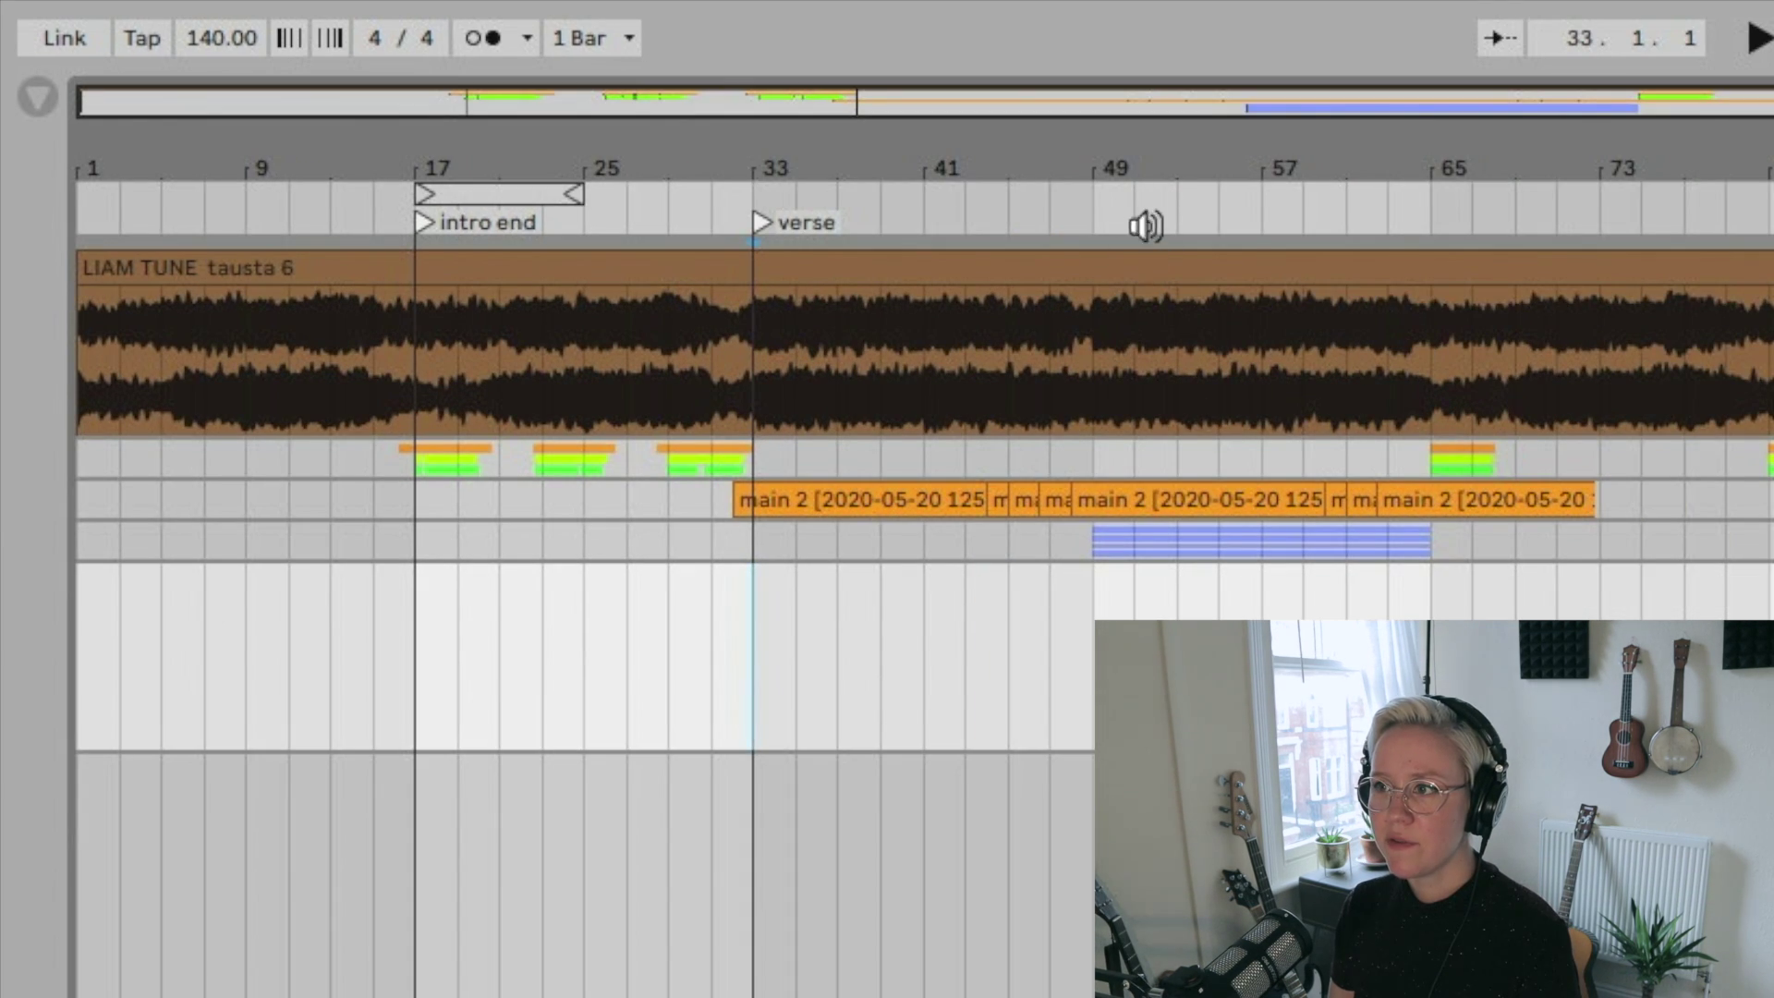
# - Add a locator at bar 65 named 'chorus en'
pyautogui.rightClick(1093, 222)
pyautogui.click(1021, 637)
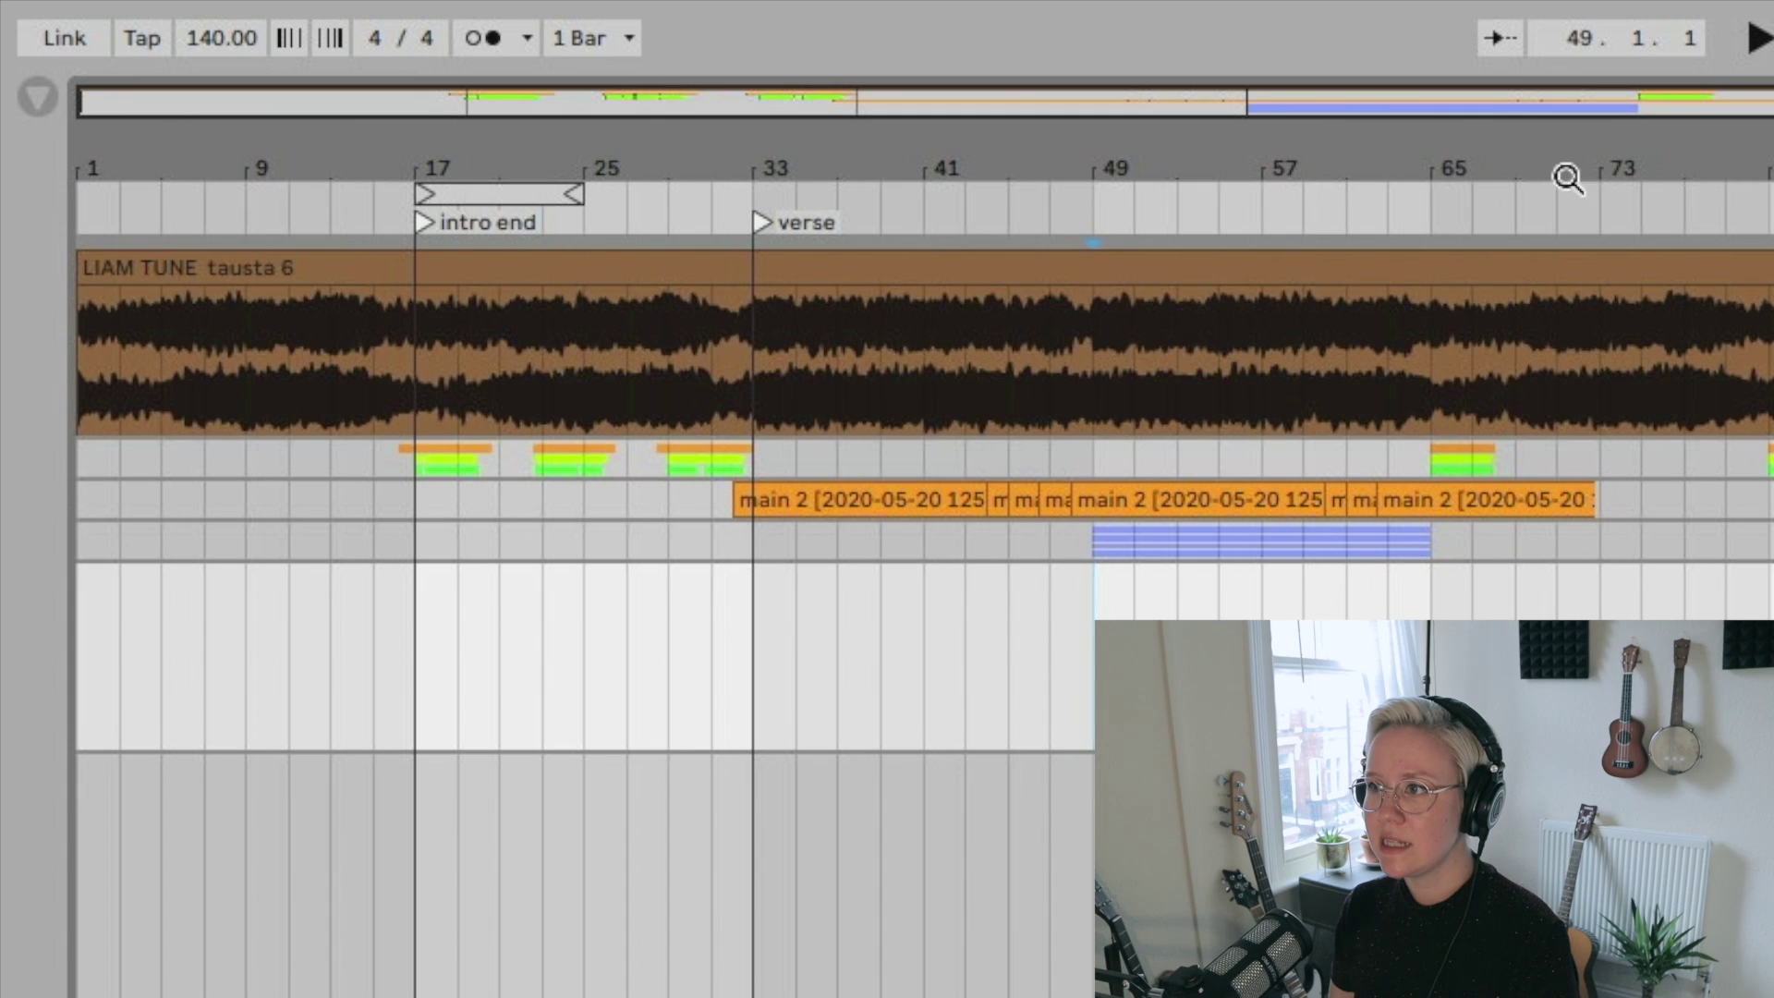
pyautogui.rightClick(1430, 212)
pyautogui.click(1553, 317)
pyautogui.write('chor')
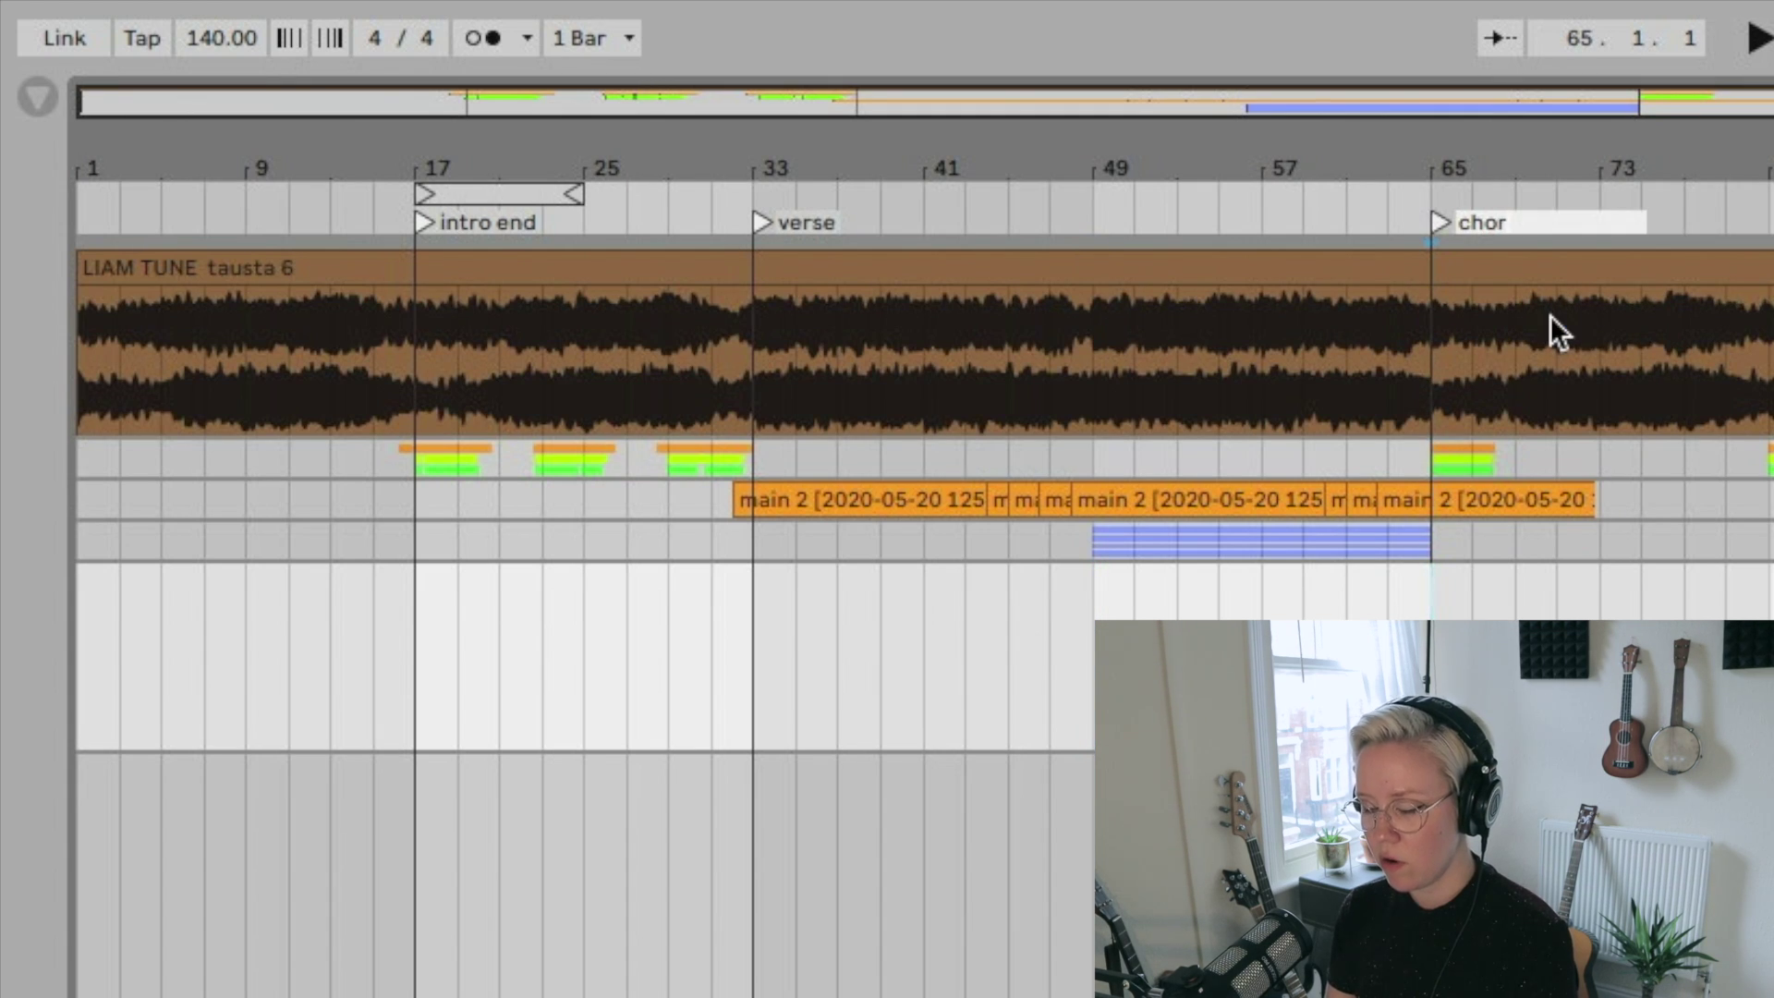
pyautogui.write('us en')
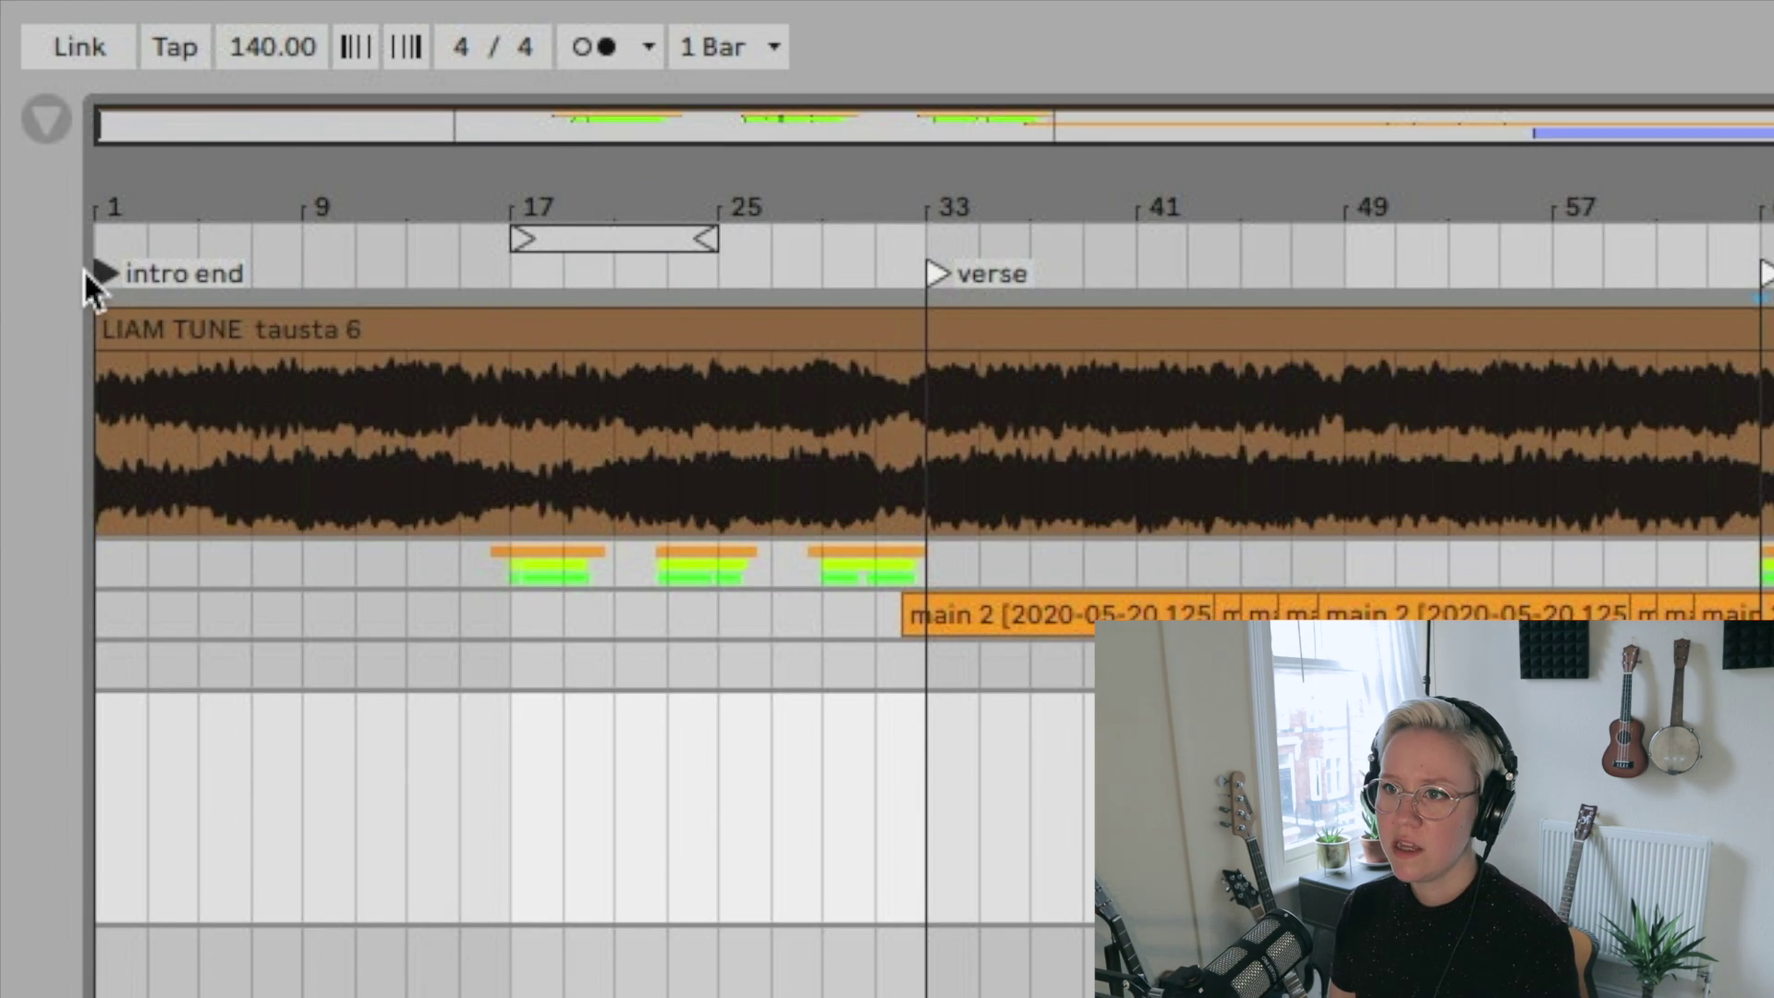
# - Move the verse locator to bar 17 and the chorus locator to bar 33, renaming it 'chorus'
pyautogui.moveTo(938, 273); pyautogui.dragTo(522, 274)
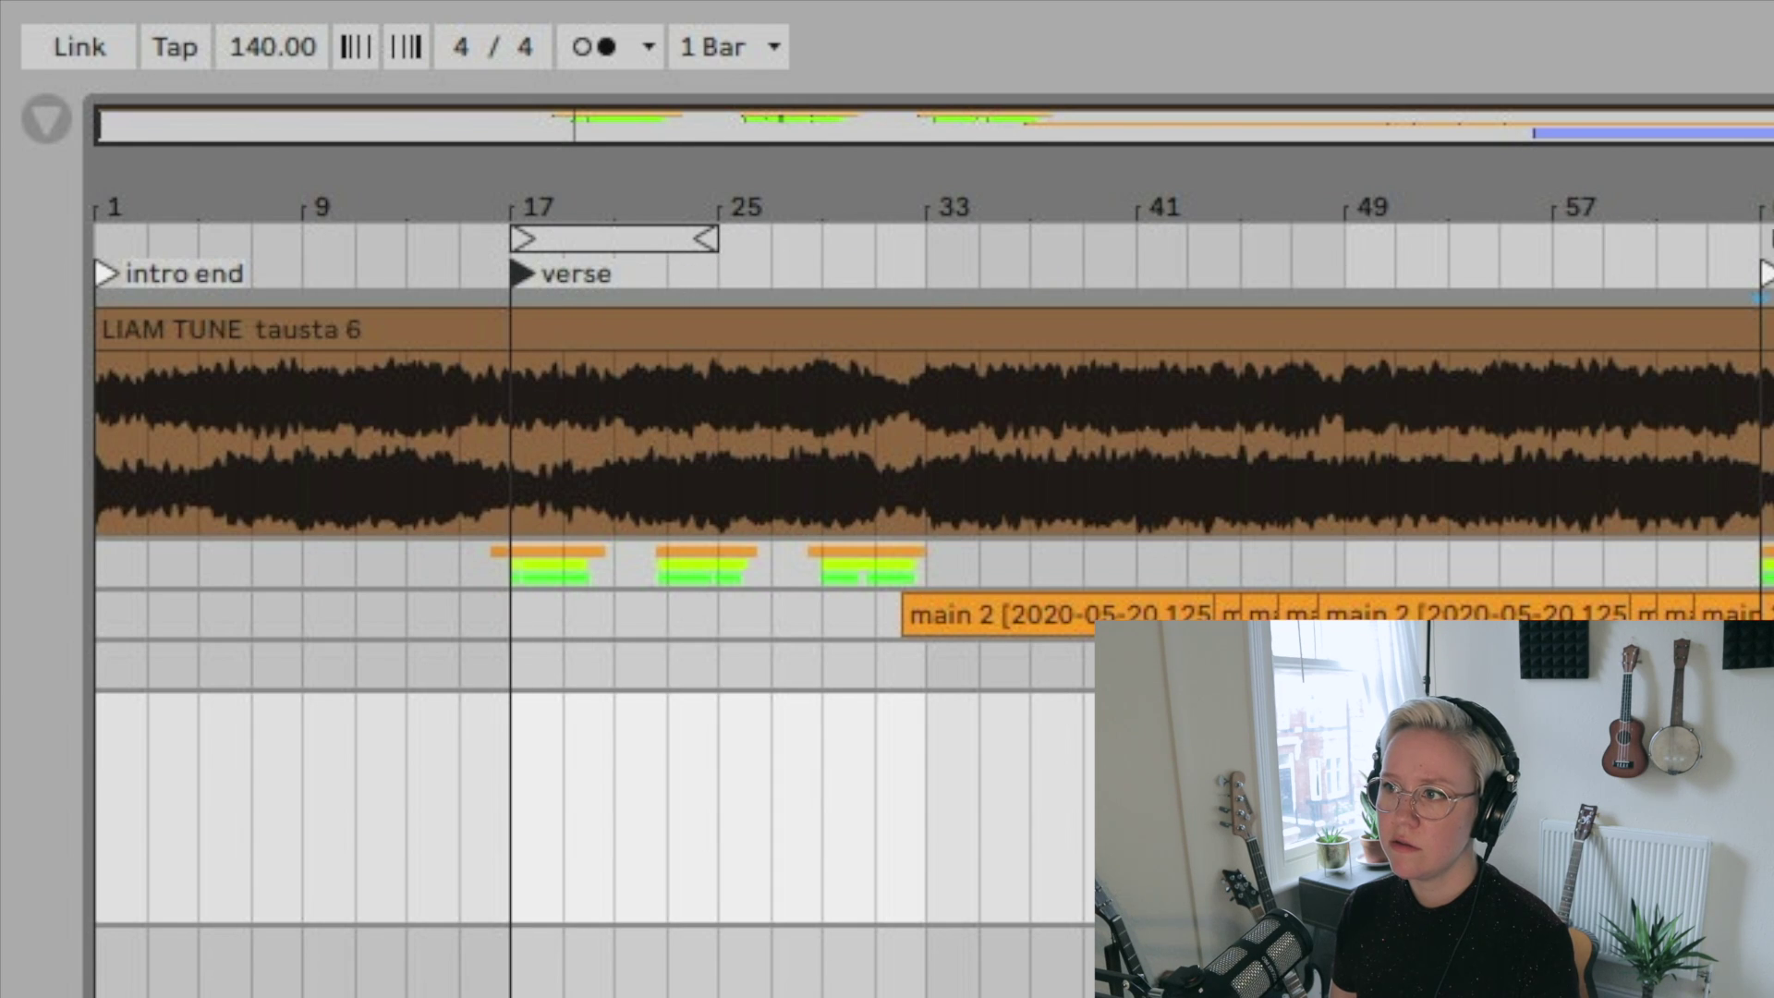
pyautogui.moveTo(1765, 273); pyautogui.dragTo(931, 269)
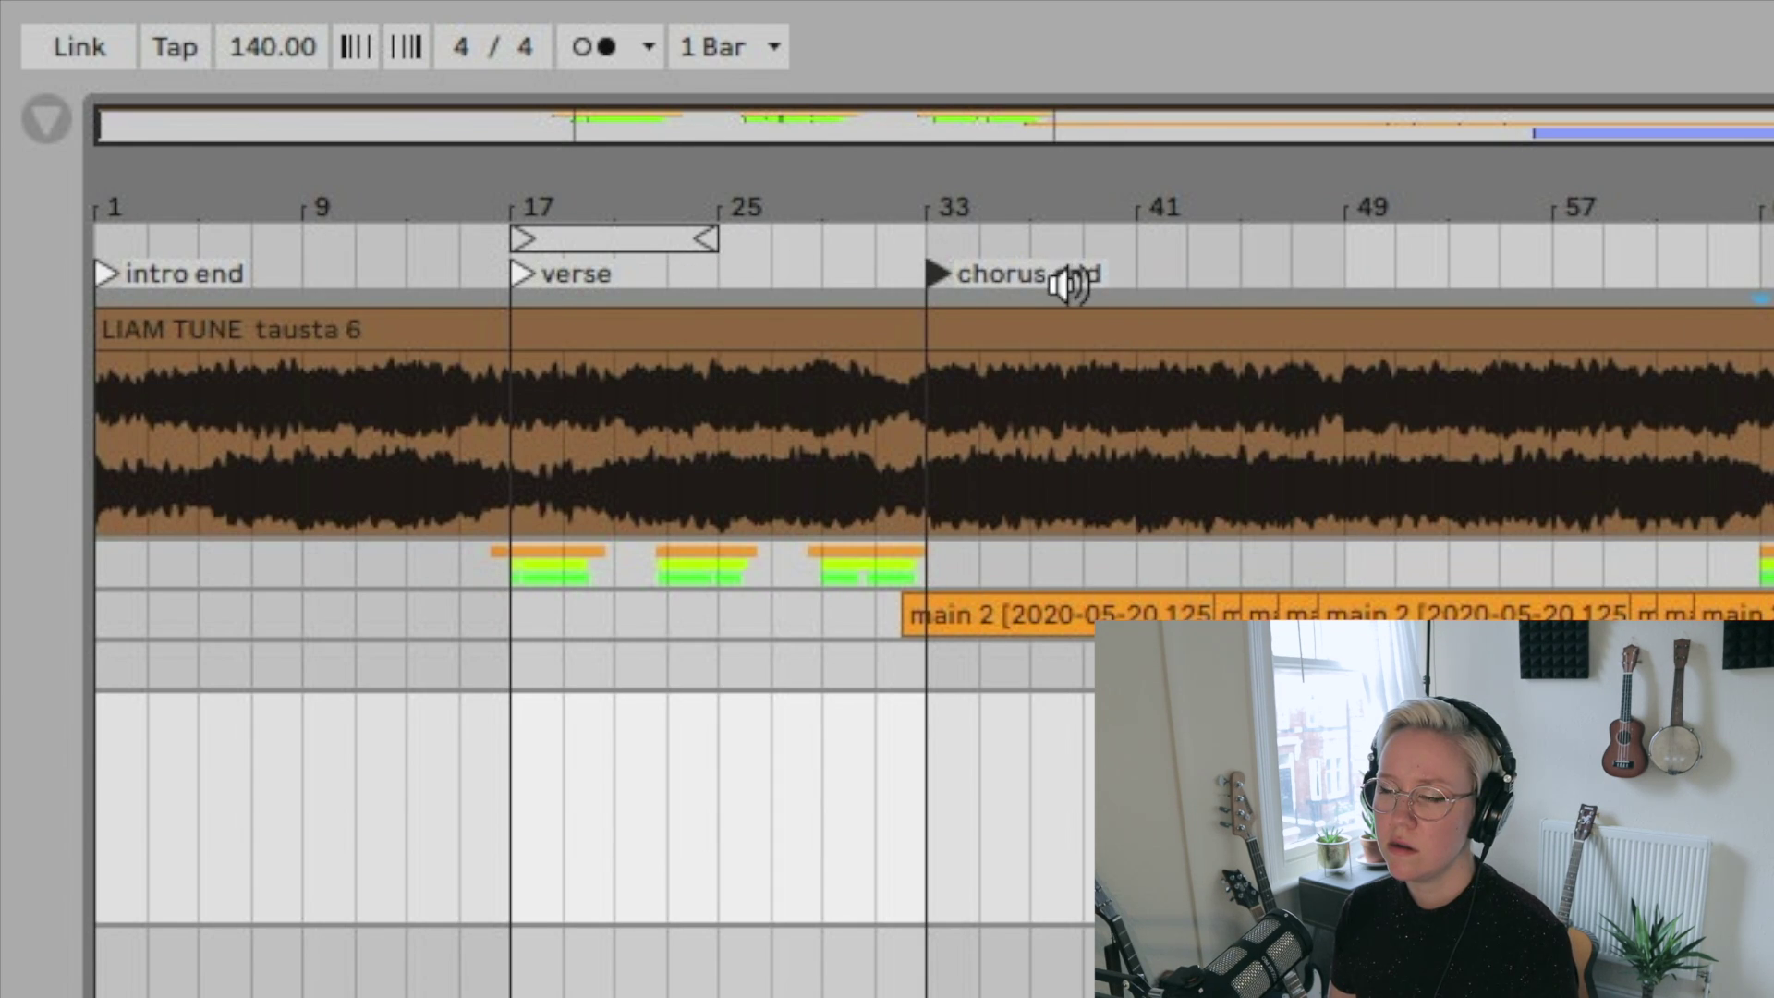
pyautogui.hotkey('ctrl', 'r')
pyautogui.press('BackSpace')
pyautogui.press('BackSpace')
pyautogui.press('BackSpace')
pyautogui.press('BackSpace')
pyautogui.press('Return')
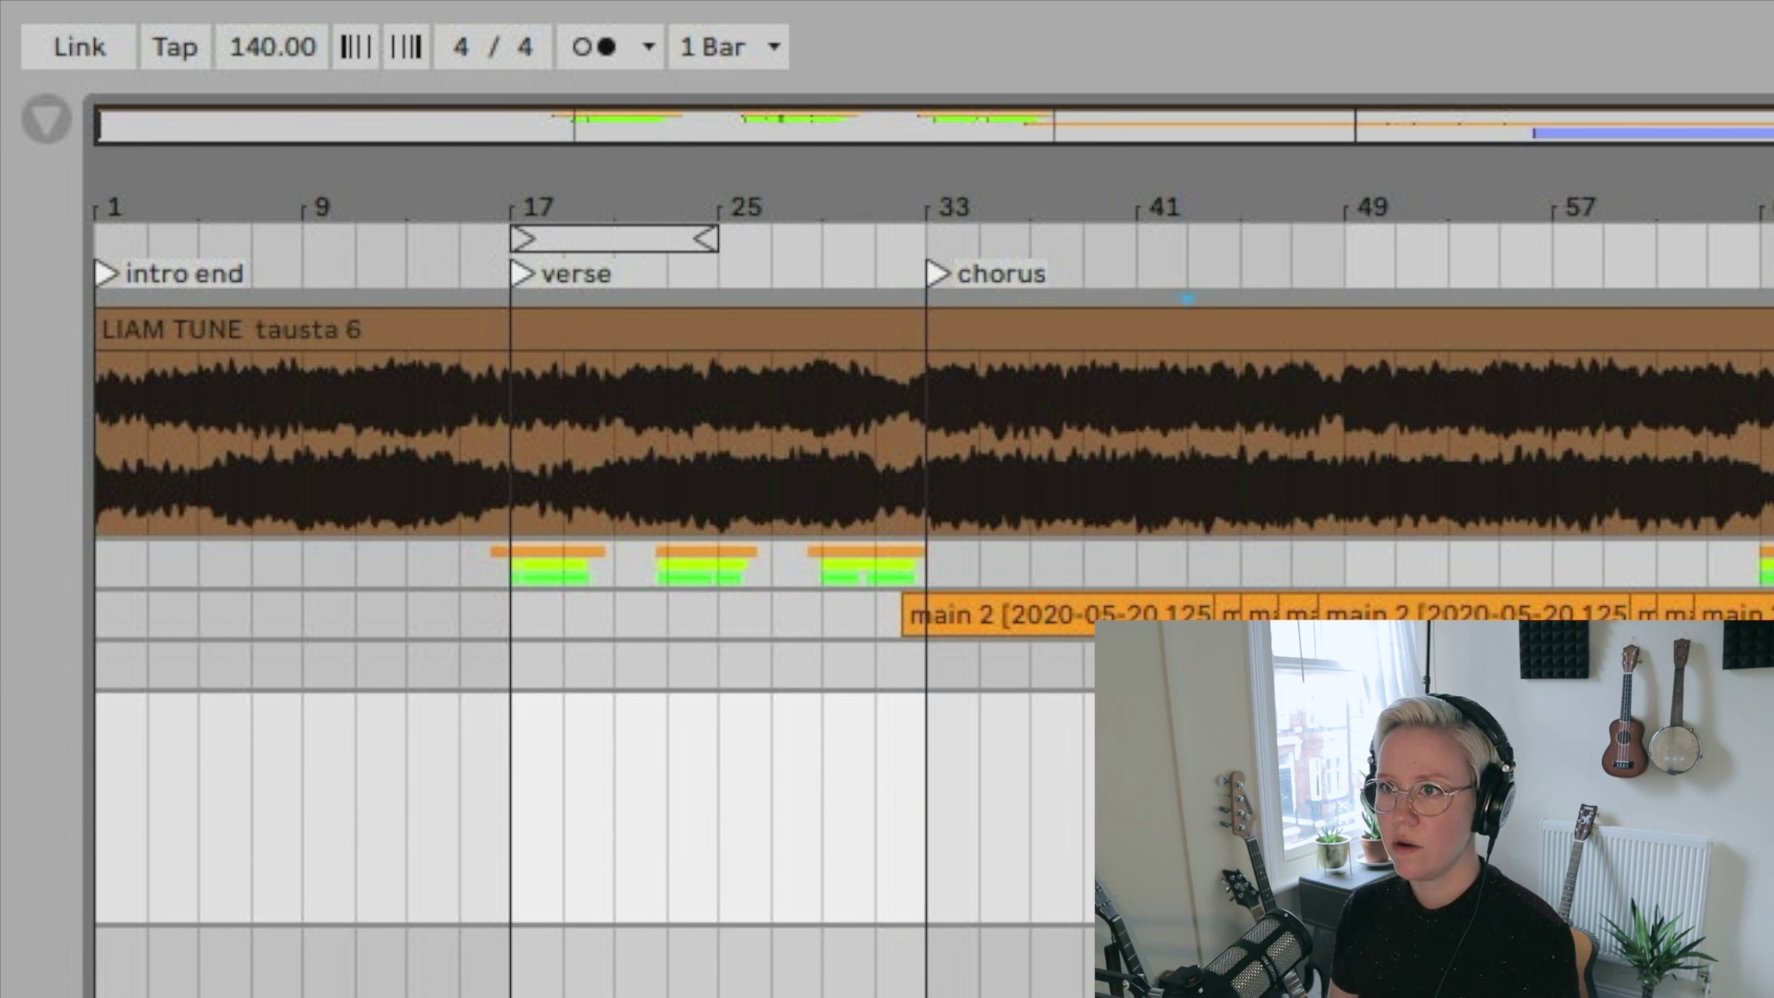
# - Rename the locator at bar 1 from 'intro end' to 'intro'
pyautogui.click(105, 273)
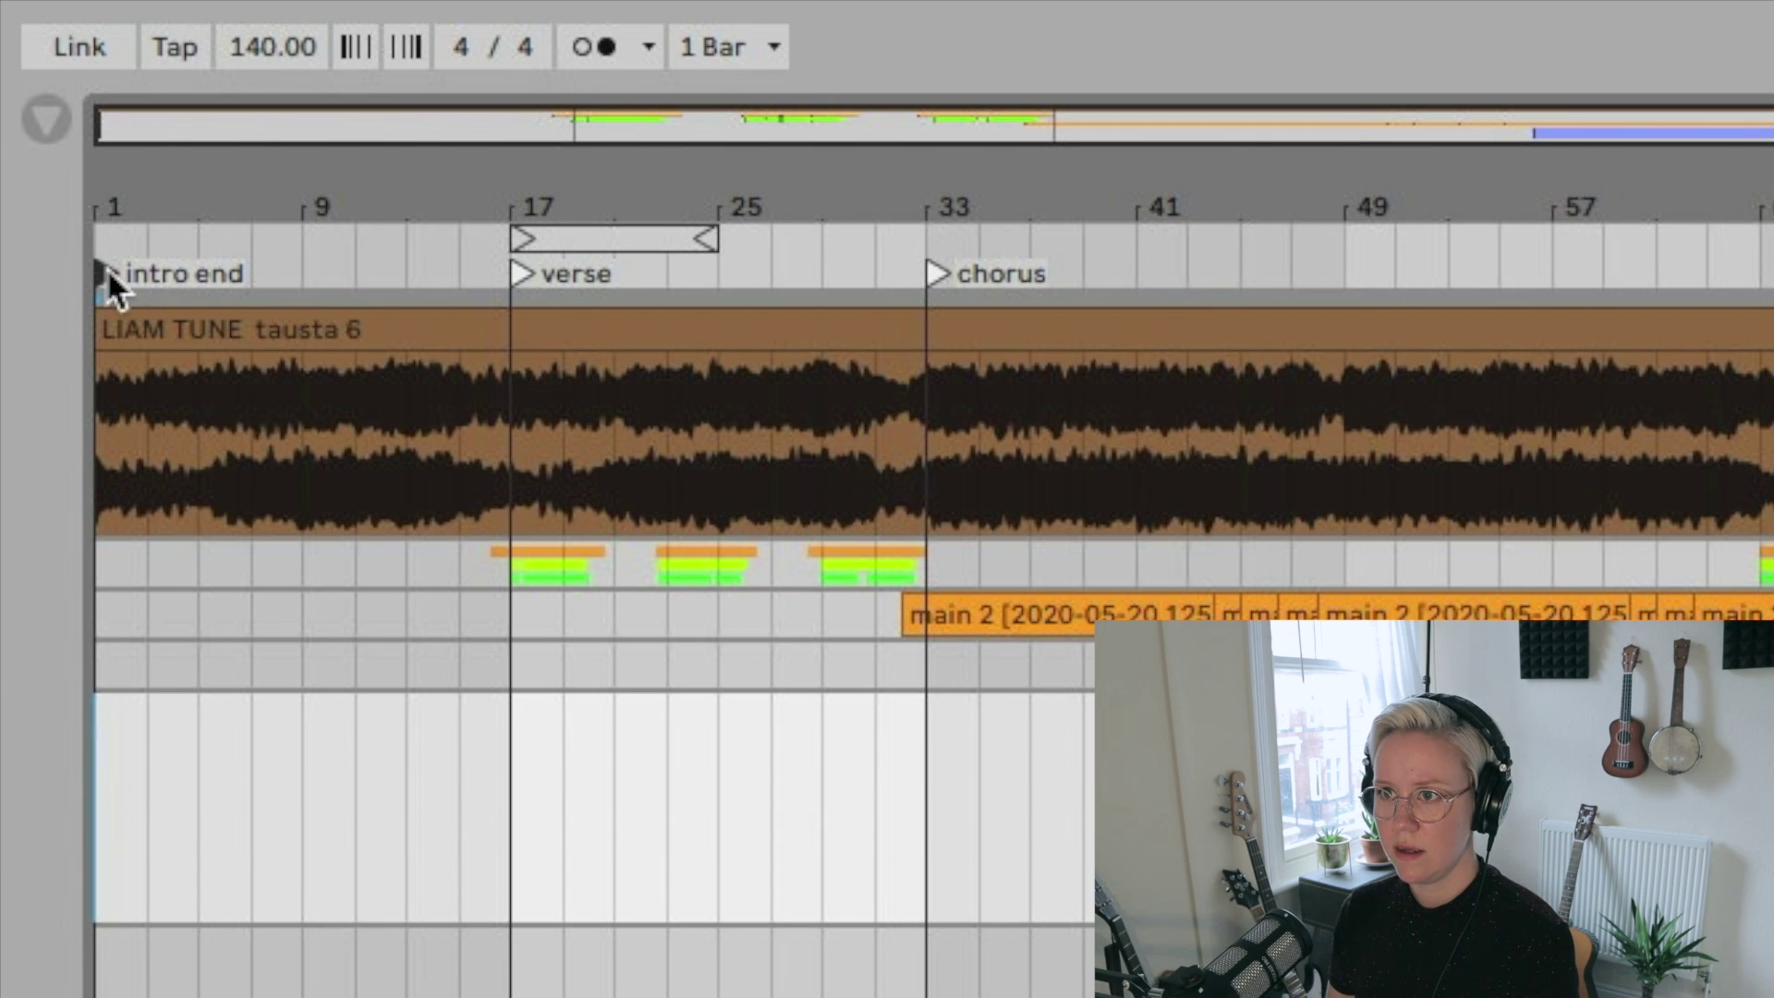
pyautogui.hotkey('ctrl', 'r')
pyautogui.press('Right')
pyautogui.press('BackSpace')
pyautogui.press('BackSpace')
pyautogui.press('BackSpace')
pyautogui.press('BackSpace')
pyautogui.press('Return')
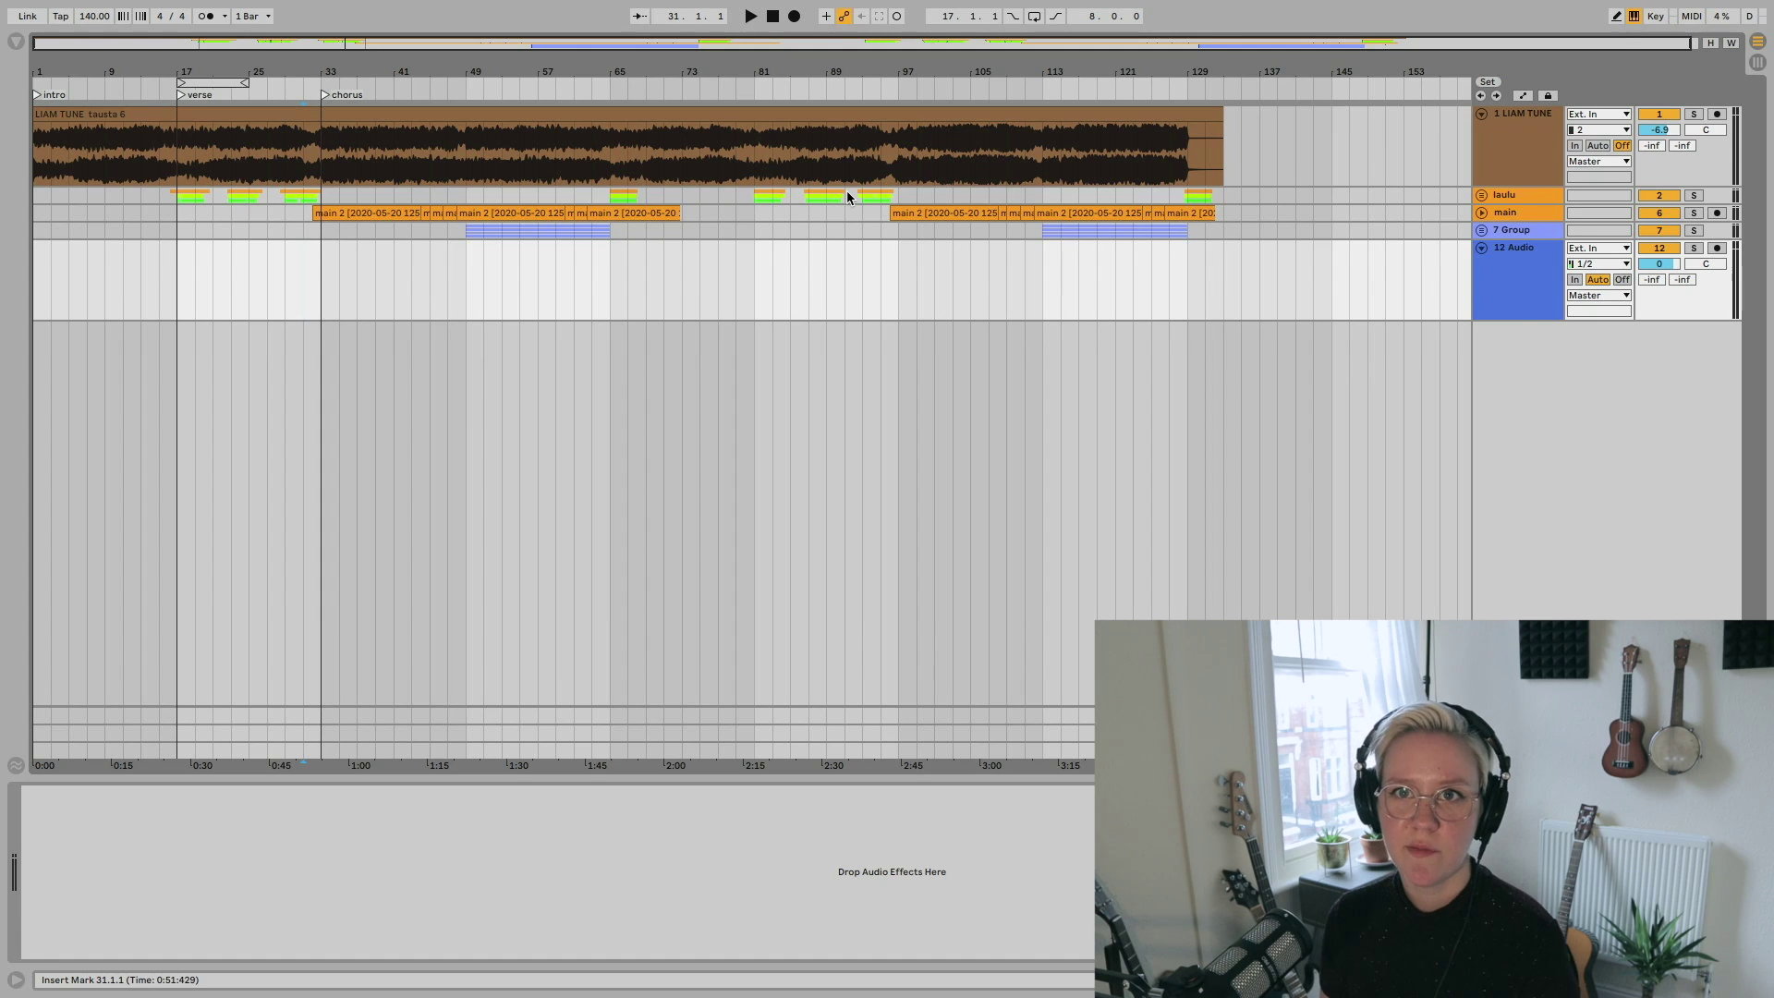
# - Deactivate the laulu, main and 7 Group tracks and select bars 1–17 across all tracks
pyautogui.click(1660, 197)
pyautogui.click(1671, 227)
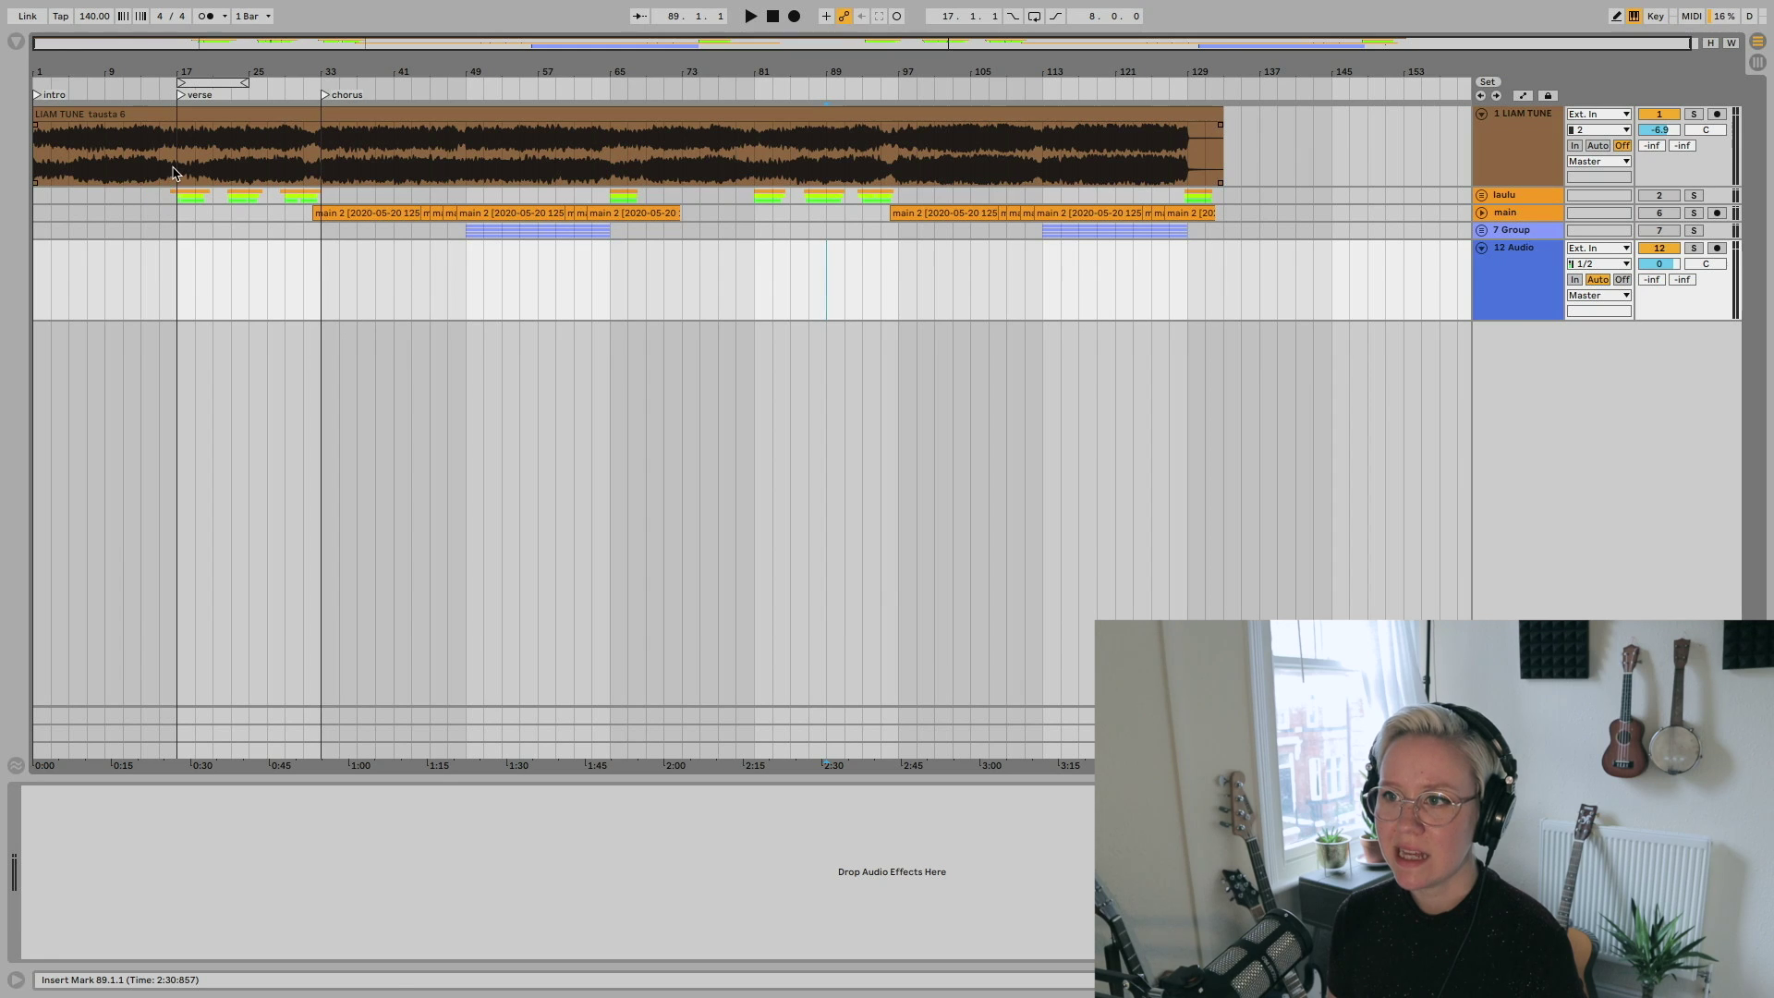
pyautogui.moveTo(173, 173); pyautogui.dragTo(33, 277)
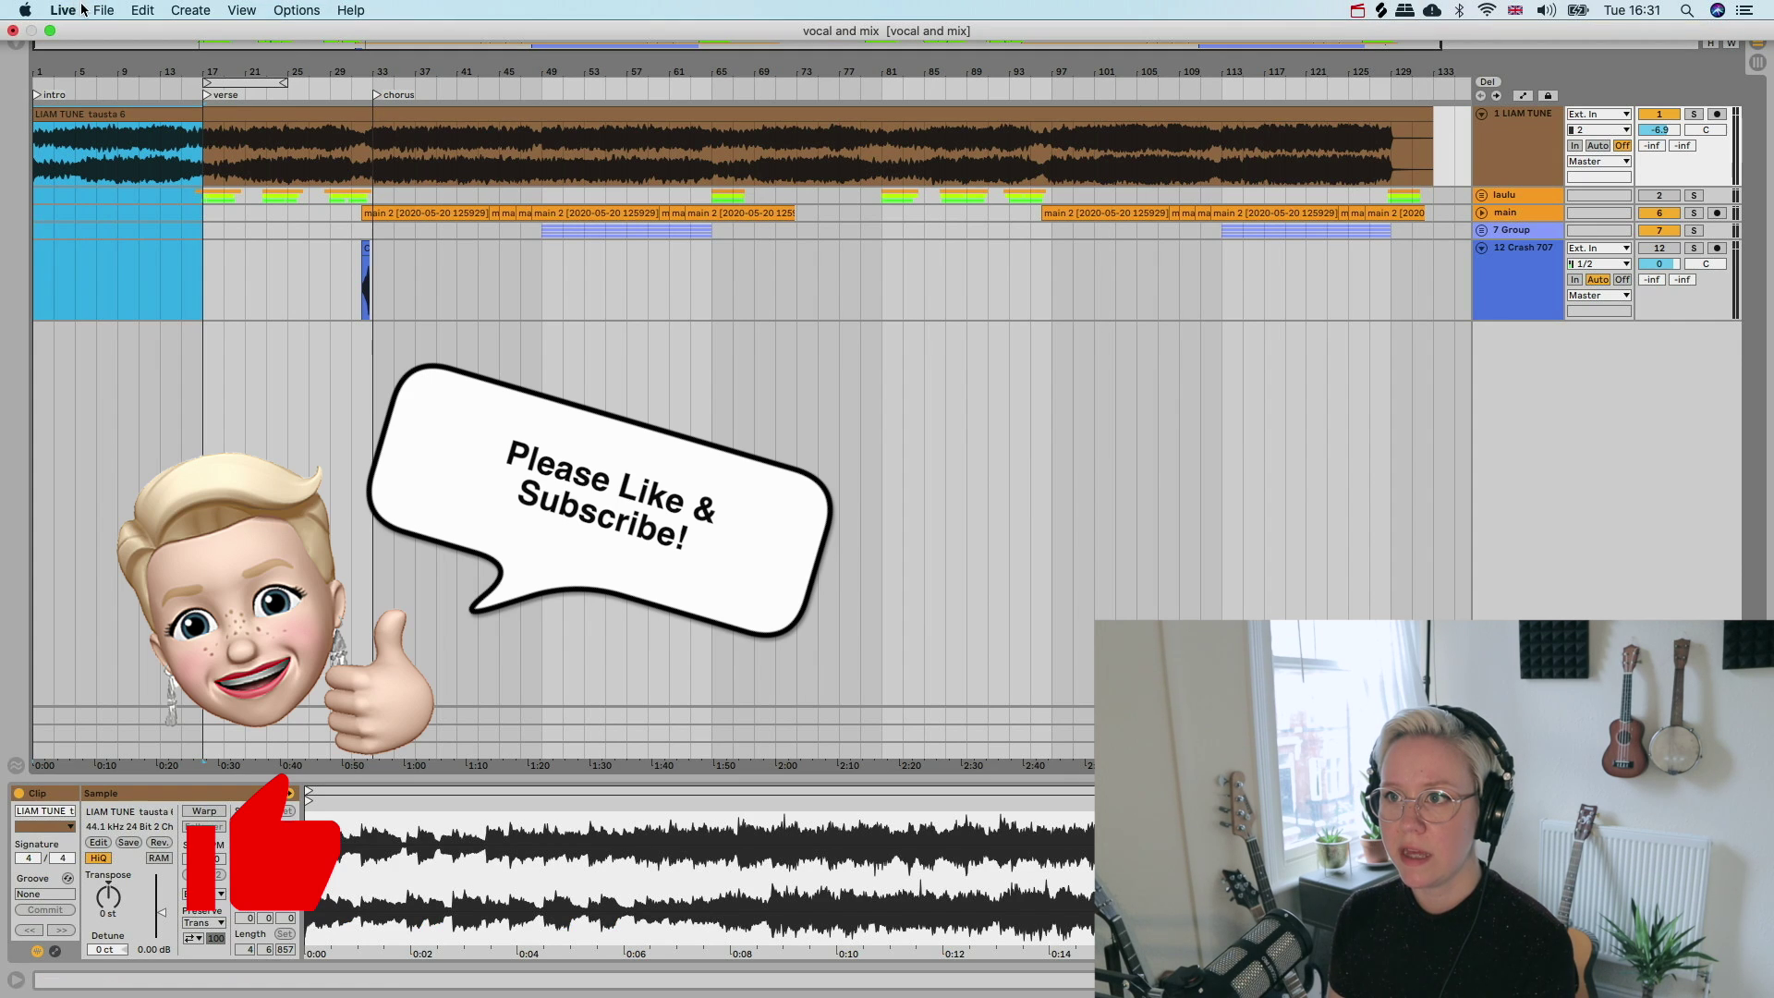
# - Export the intro selection as audio, saving it as 'breath intro 140 bpm'
pyautogui.click(103, 10)
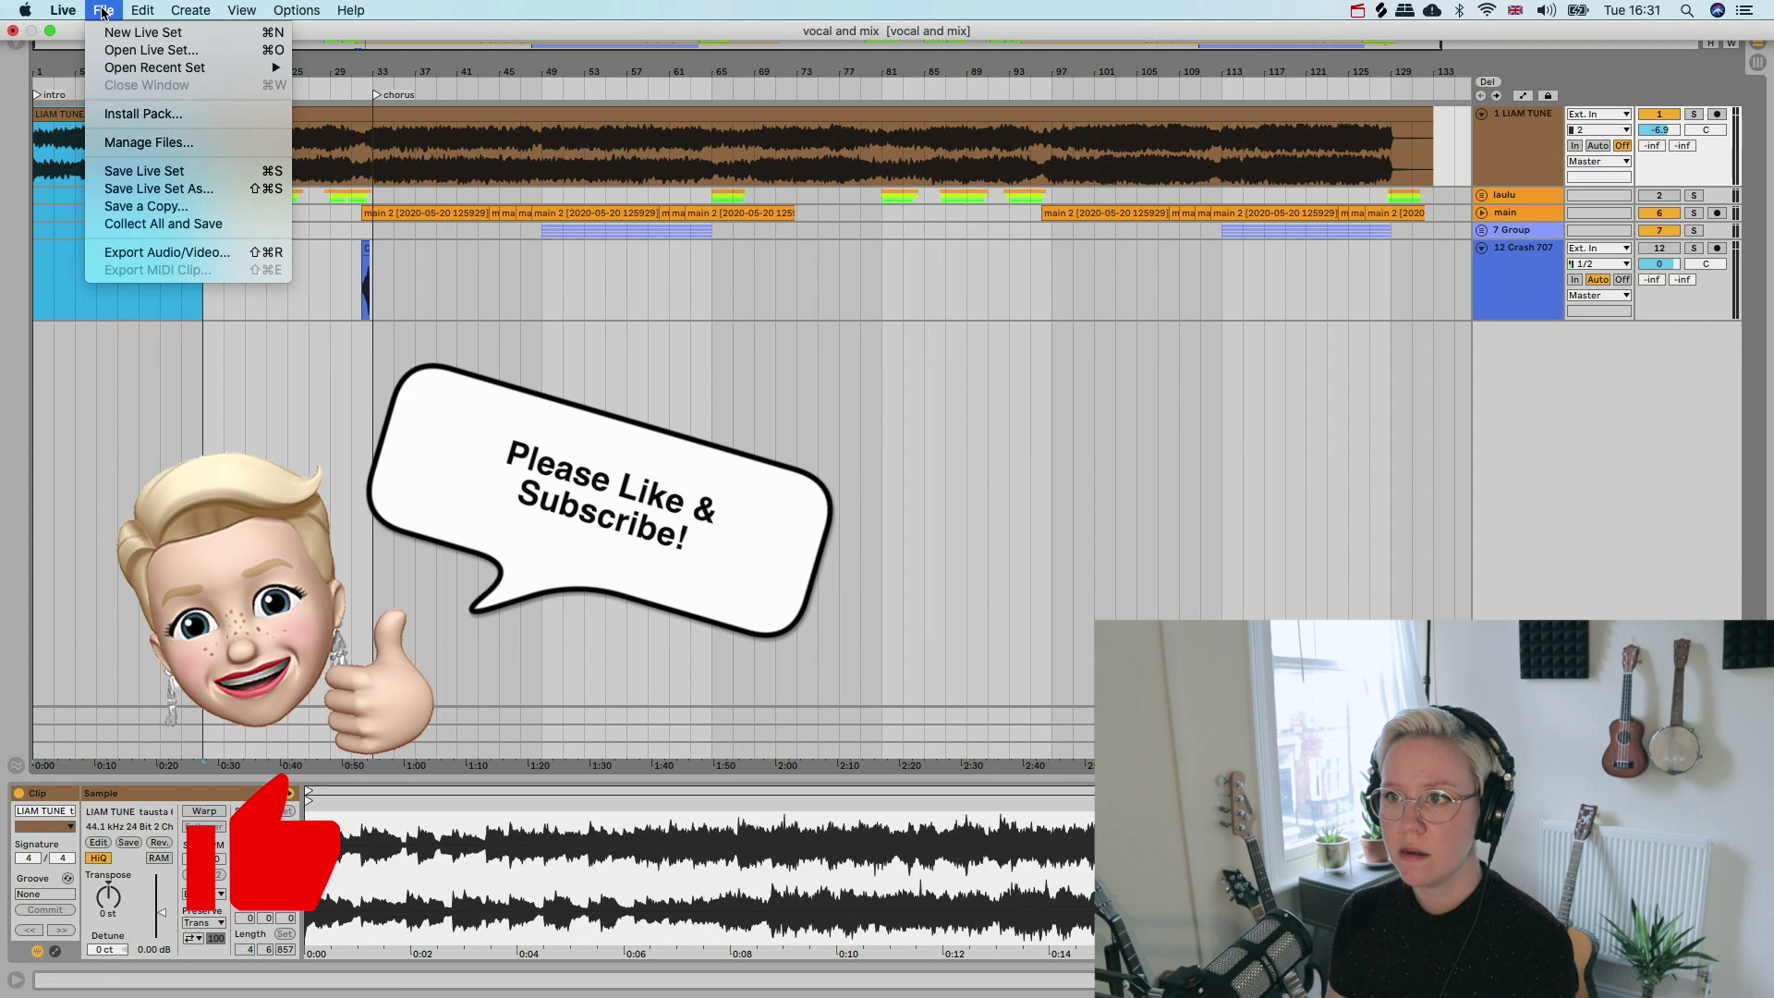
pyautogui.click(157, 252)
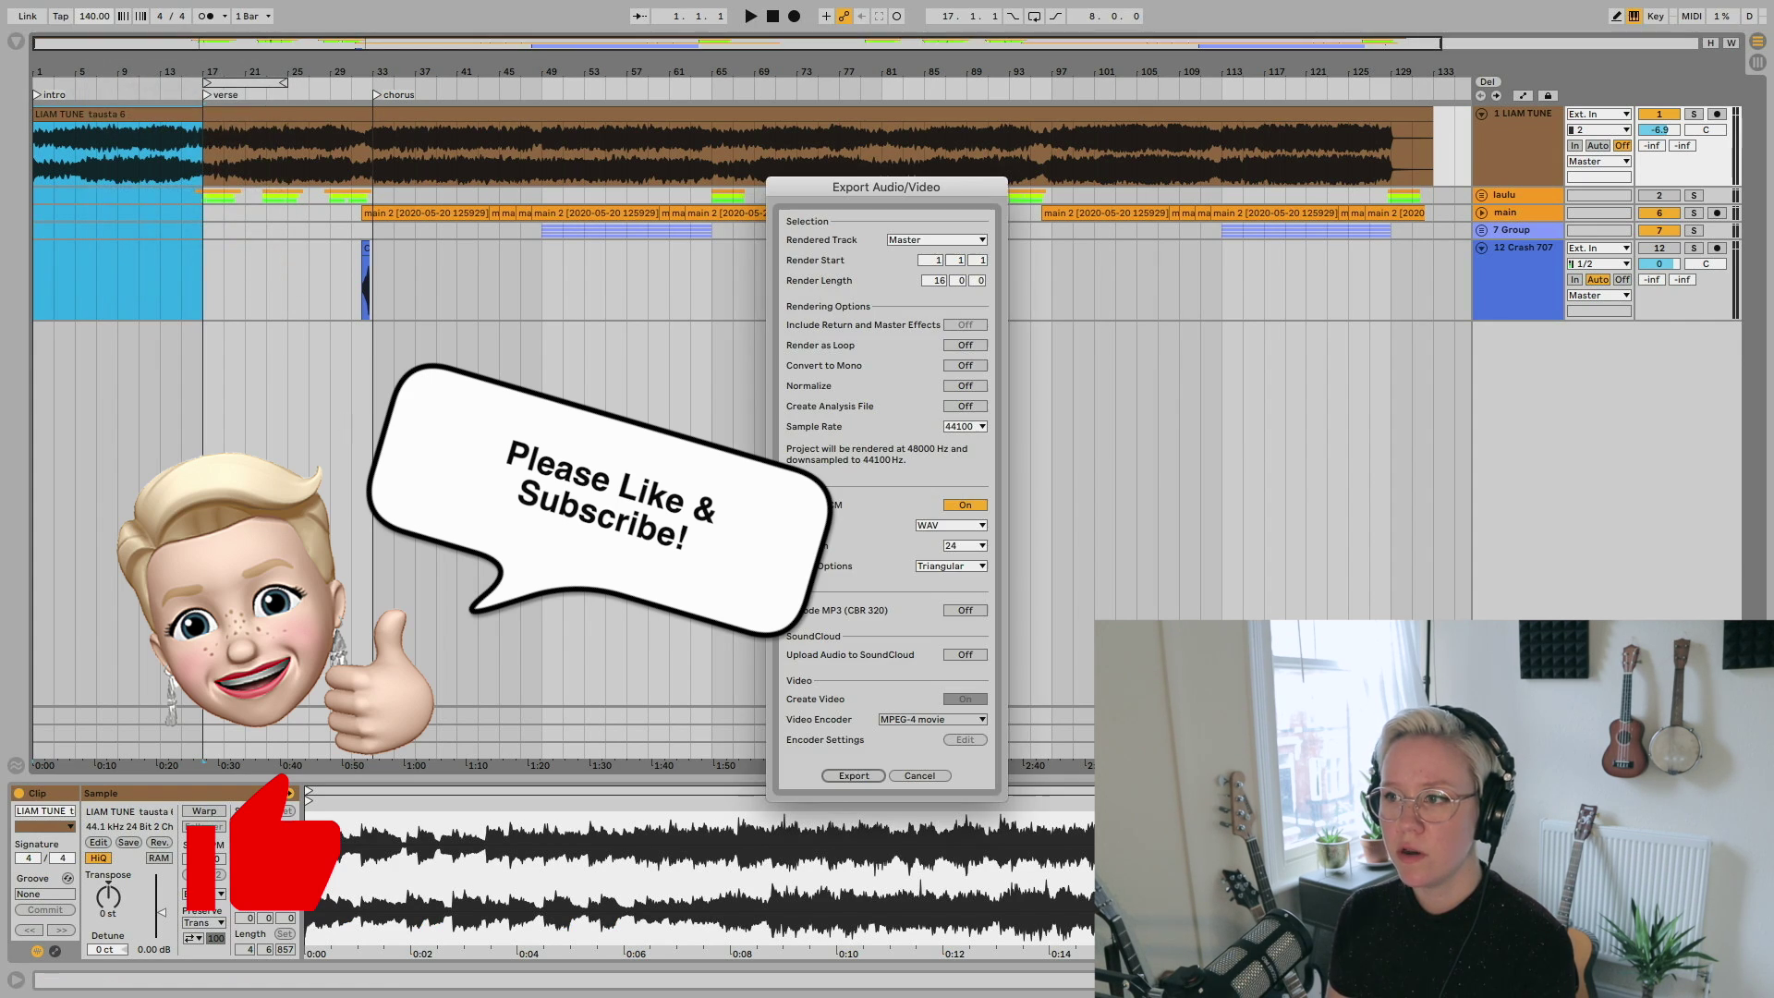
pyautogui.click(851, 775)
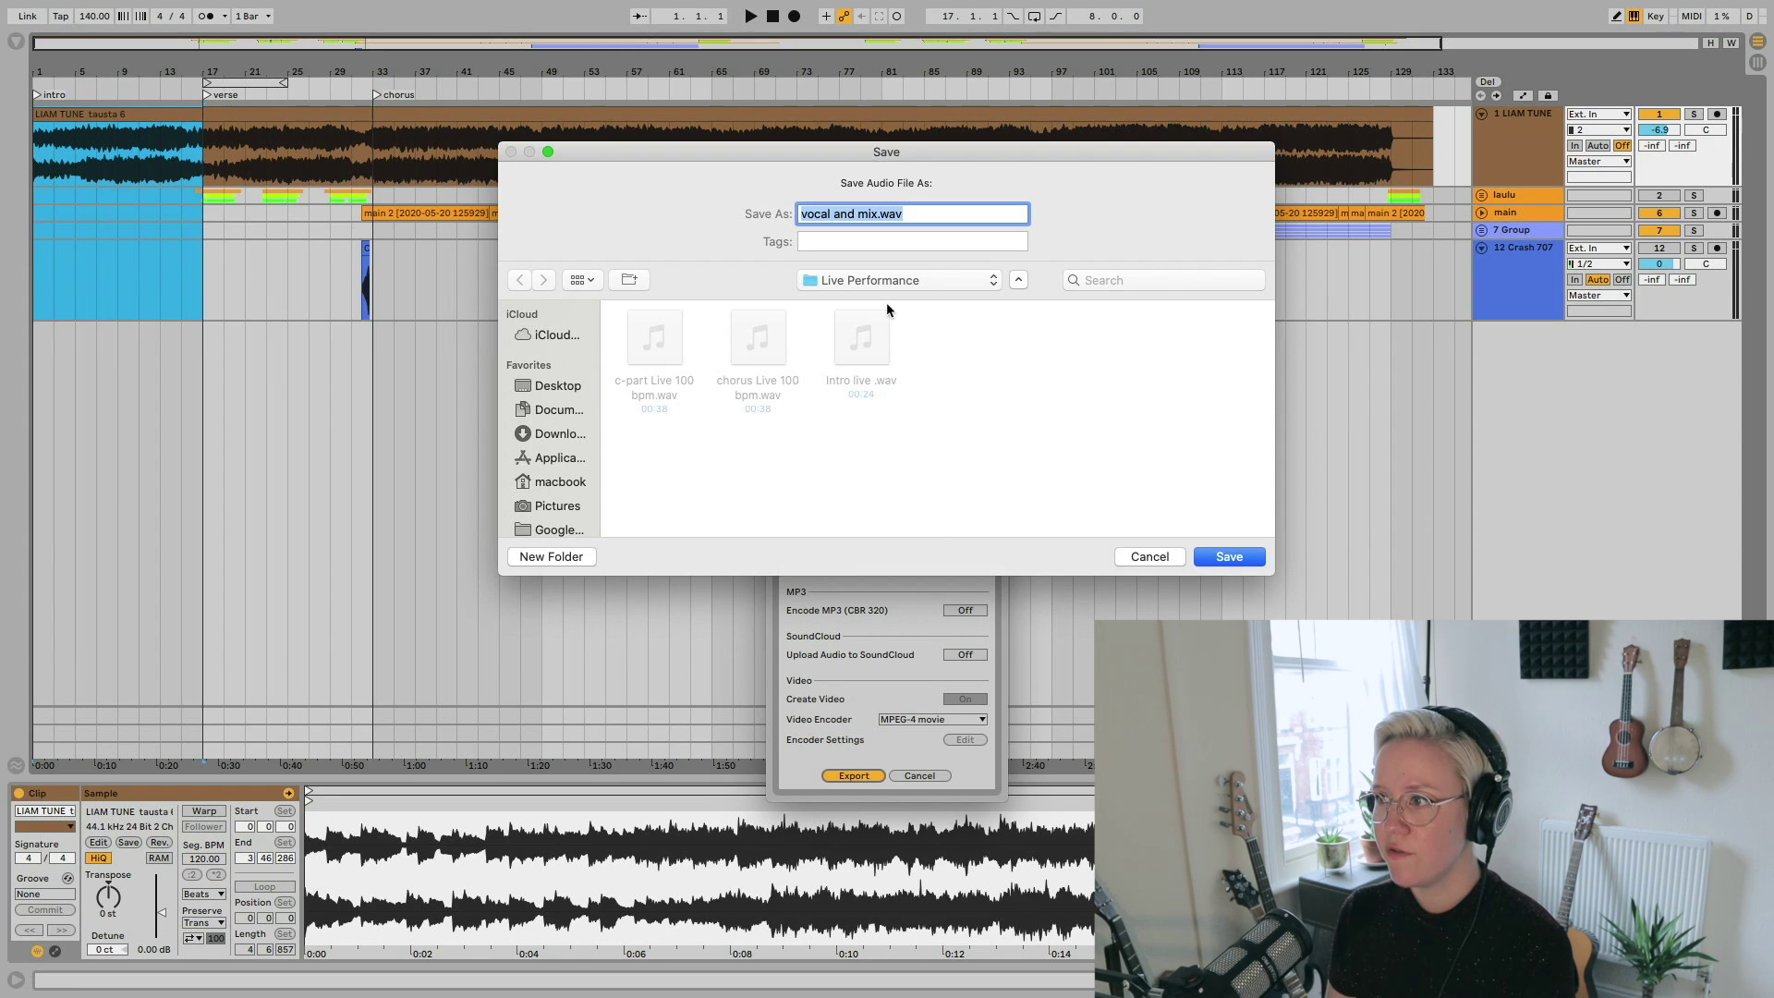
pyautogui.moveTo(793, 215); pyautogui.dragTo(778, 214)
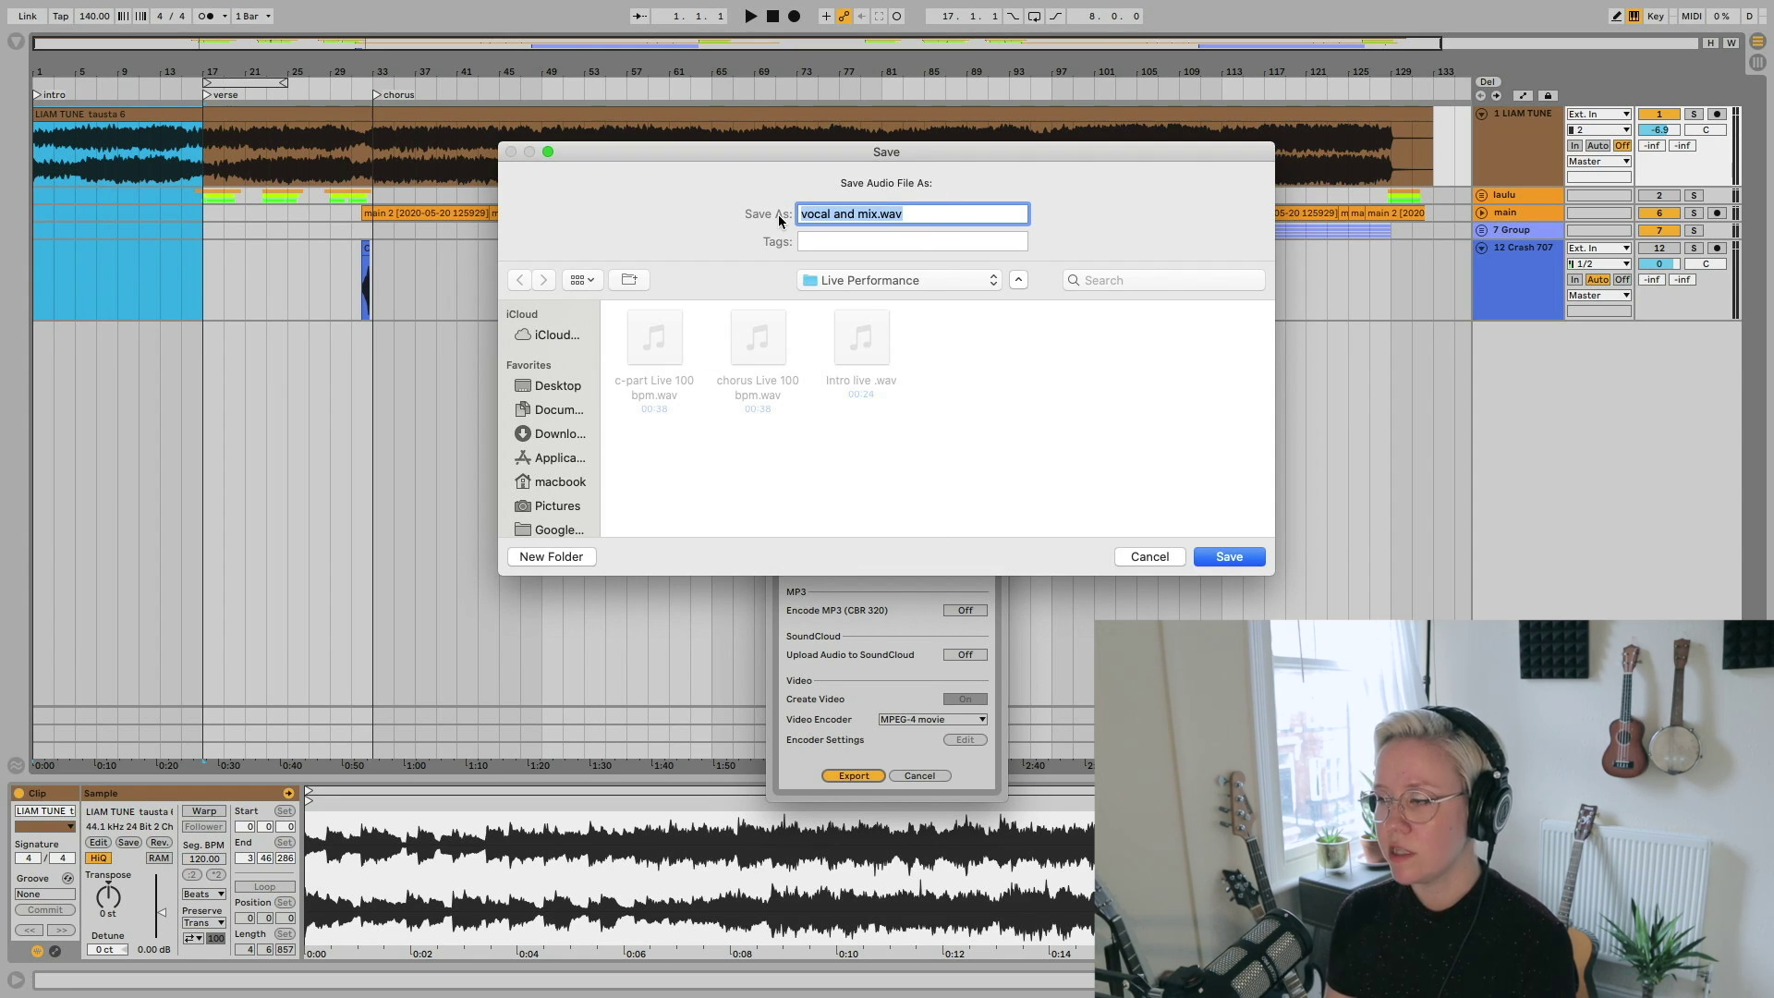
pyautogui.press('BackSpace')
pyautogui.write('breath intro 140 bpm')
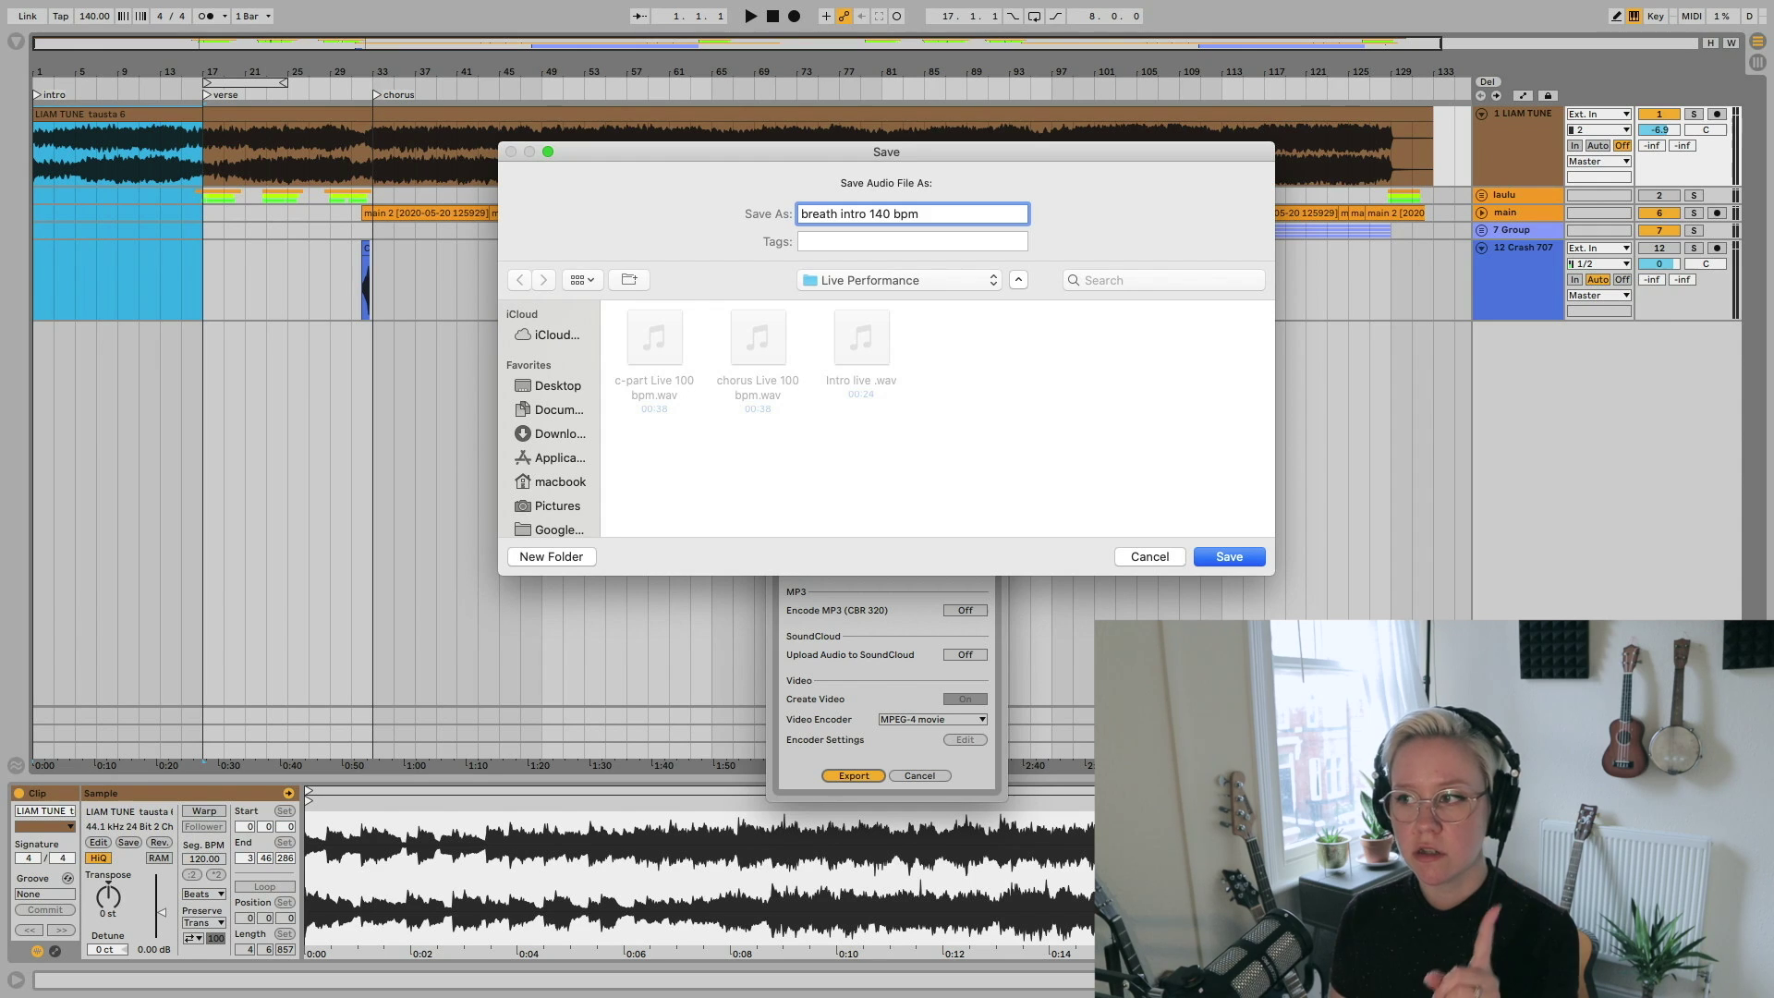
pyautogui.click(1231, 557)
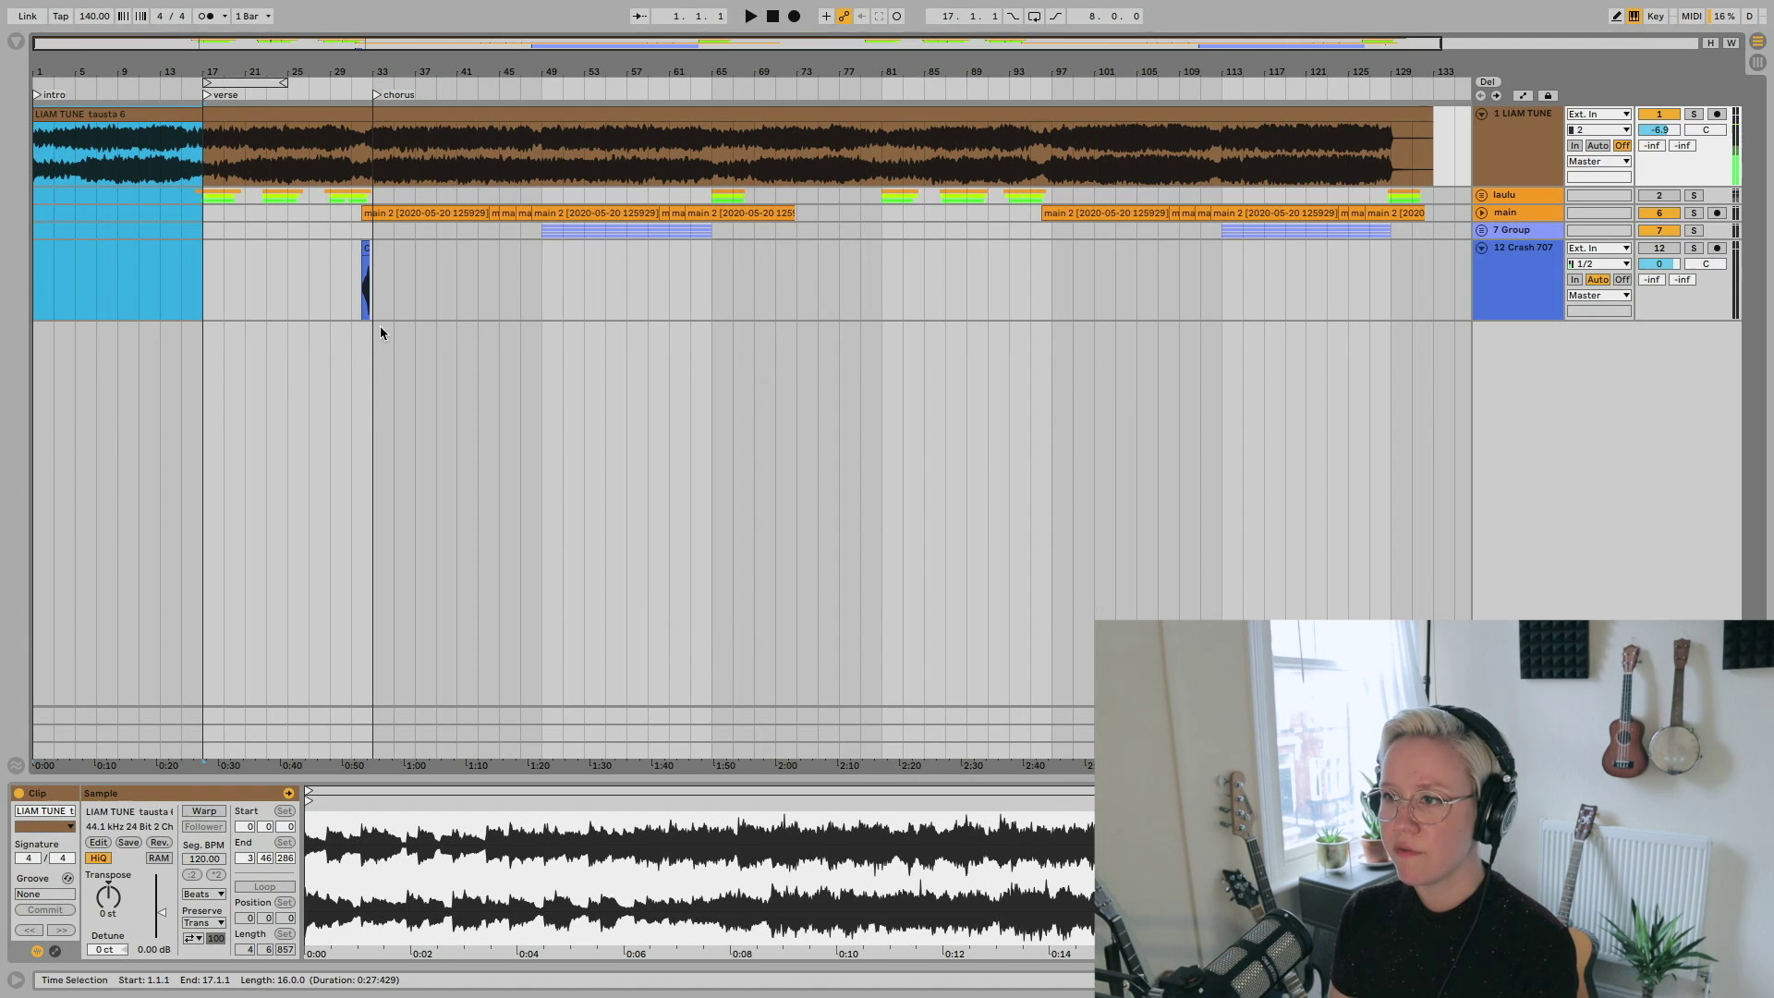
# - Select bars 17–33 and export them as 'breath verse 140 bpm'
pyautogui.moveTo(368, 308); pyautogui.dragTo(206, 104)
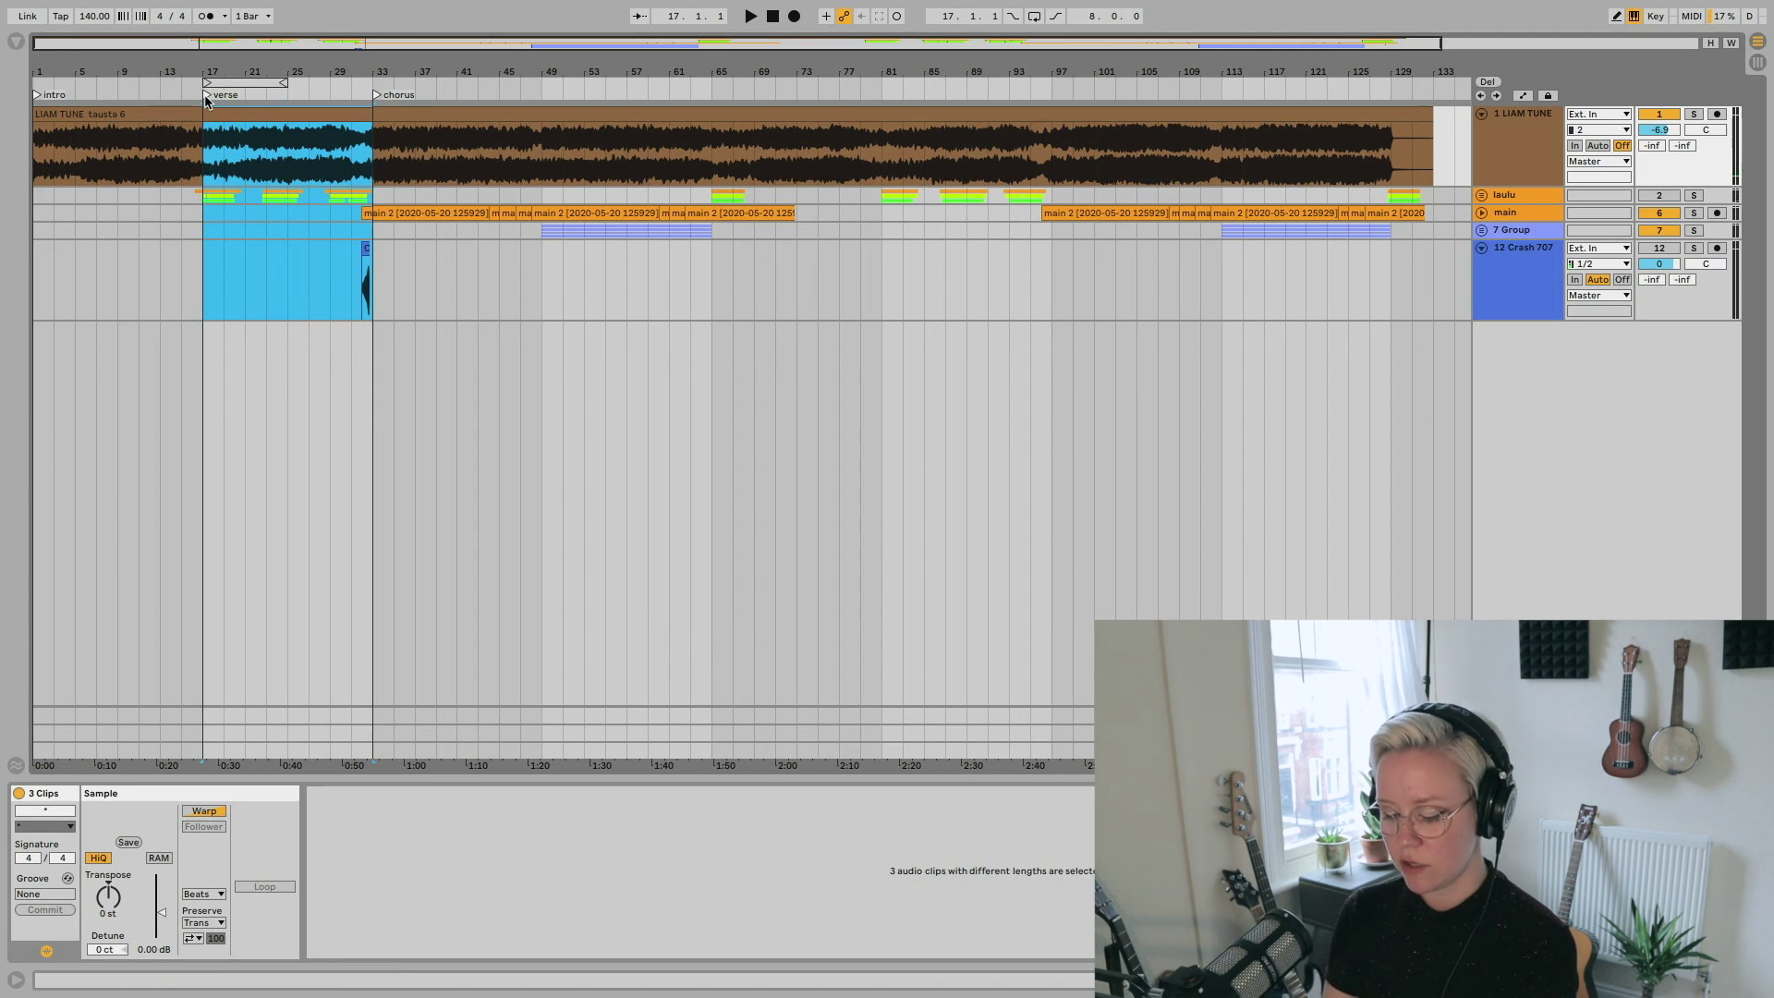
pyautogui.hotkey('ctrl', 'shift', 'r')
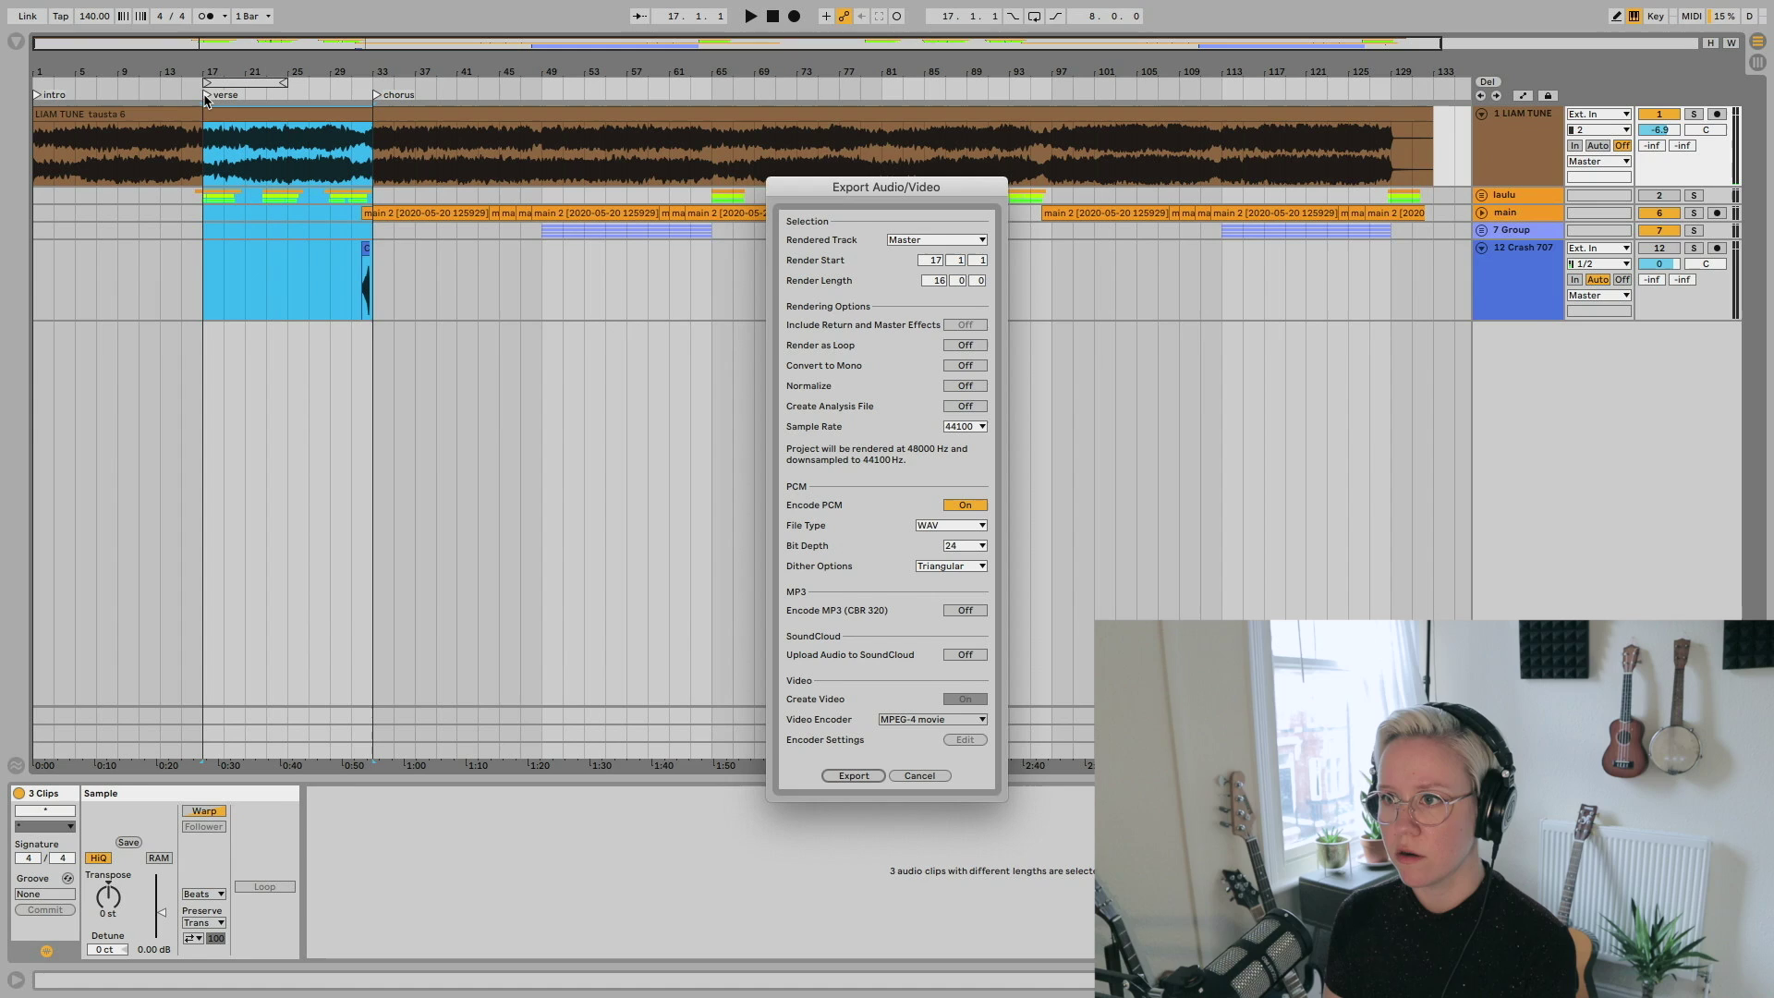
pyautogui.click(853, 779)
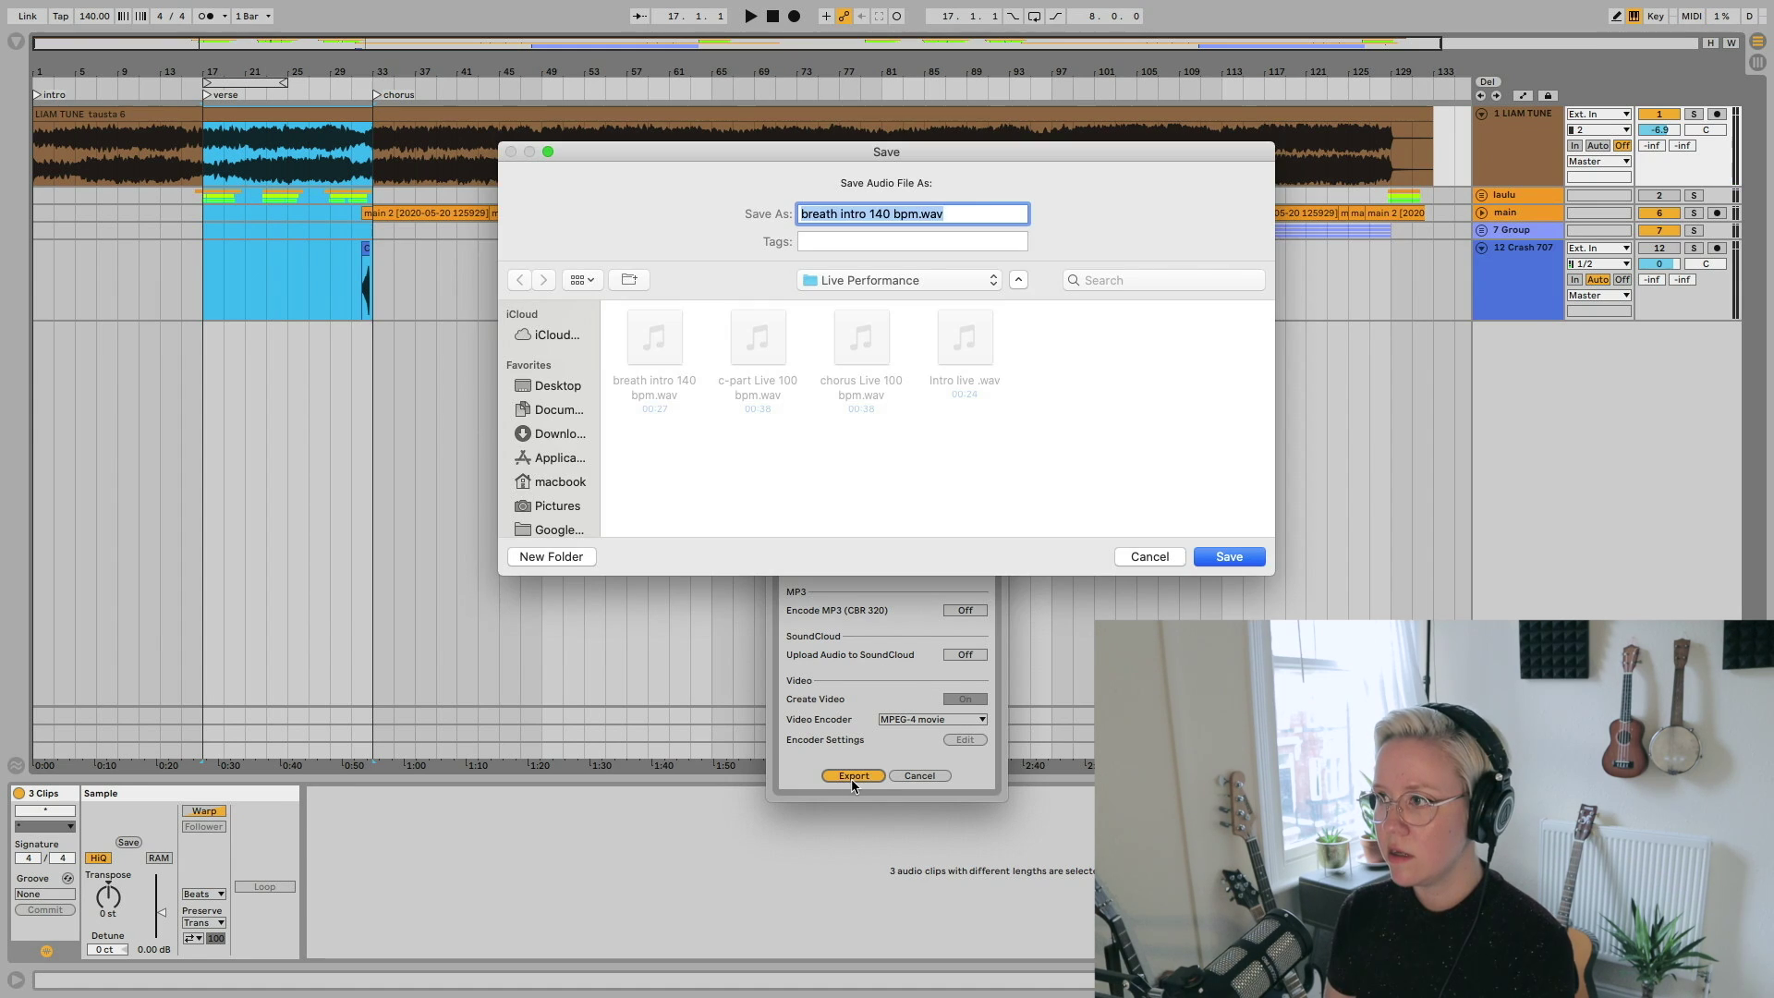
pyautogui.doubleClick(859, 213)
pyautogui.write('verse')
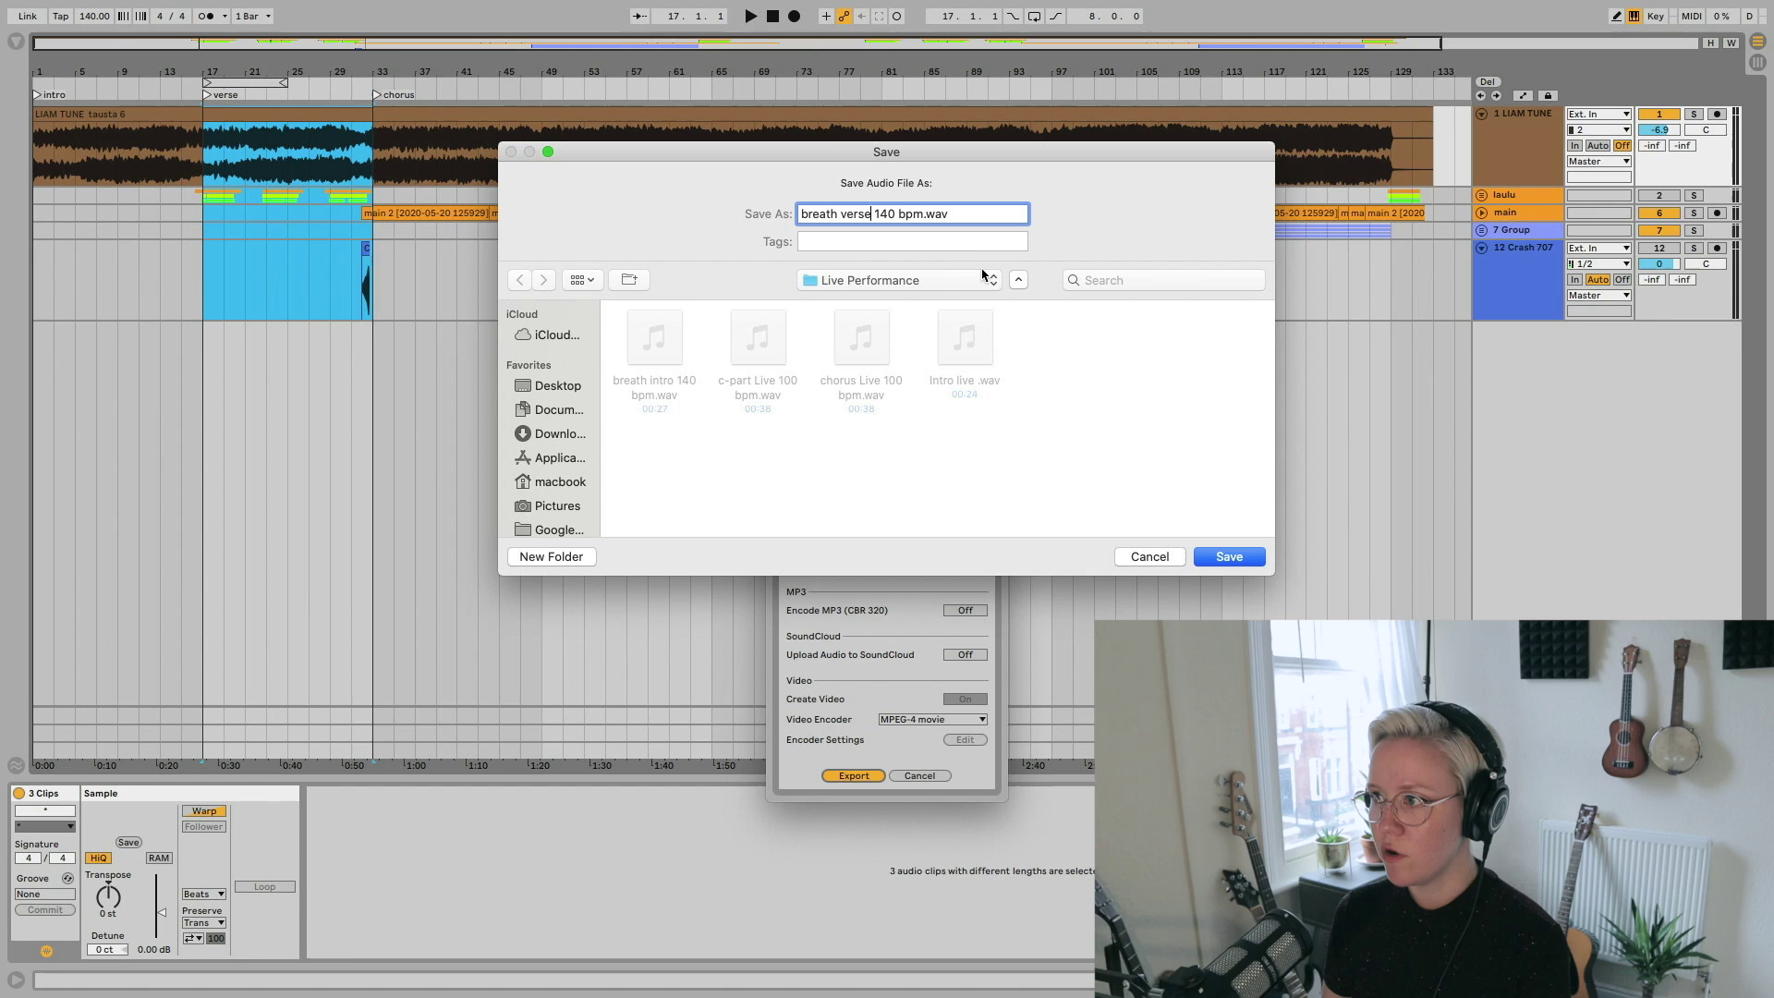
pyautogui.click(1229, 558)
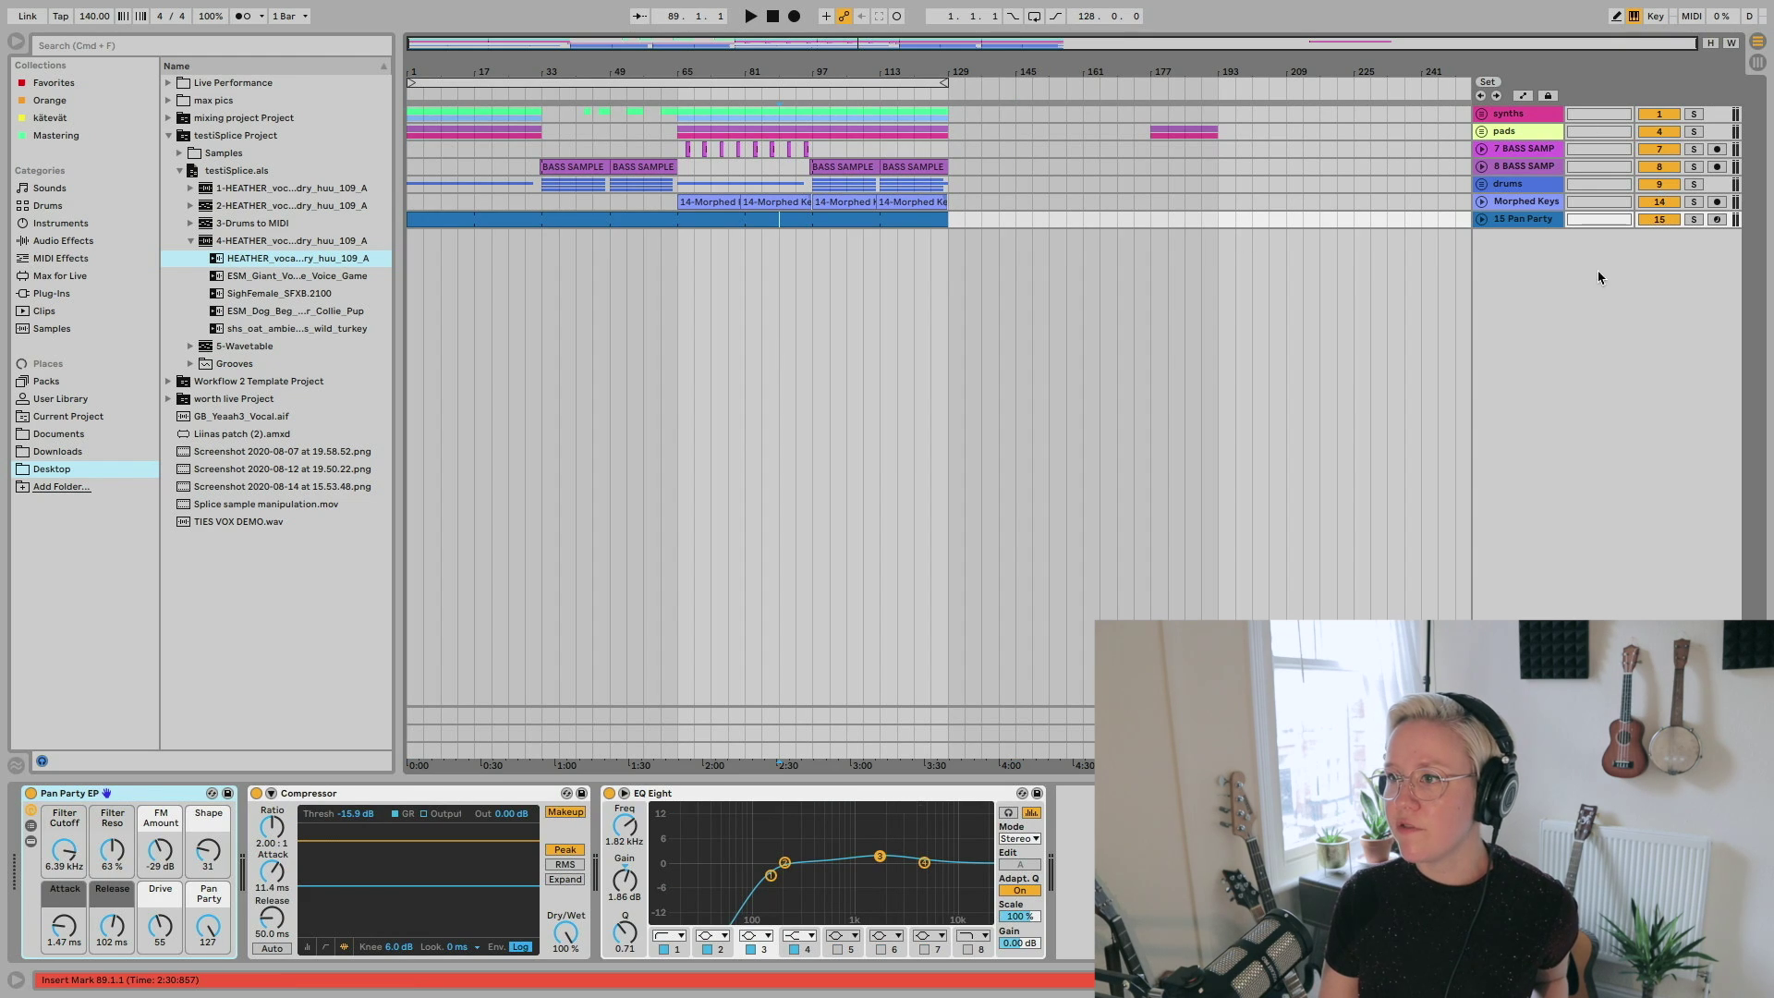
# - Hide the browser, unfold the synths, Pan Party and drums tracks, and zoom in
pyautogui.click(16, 42)
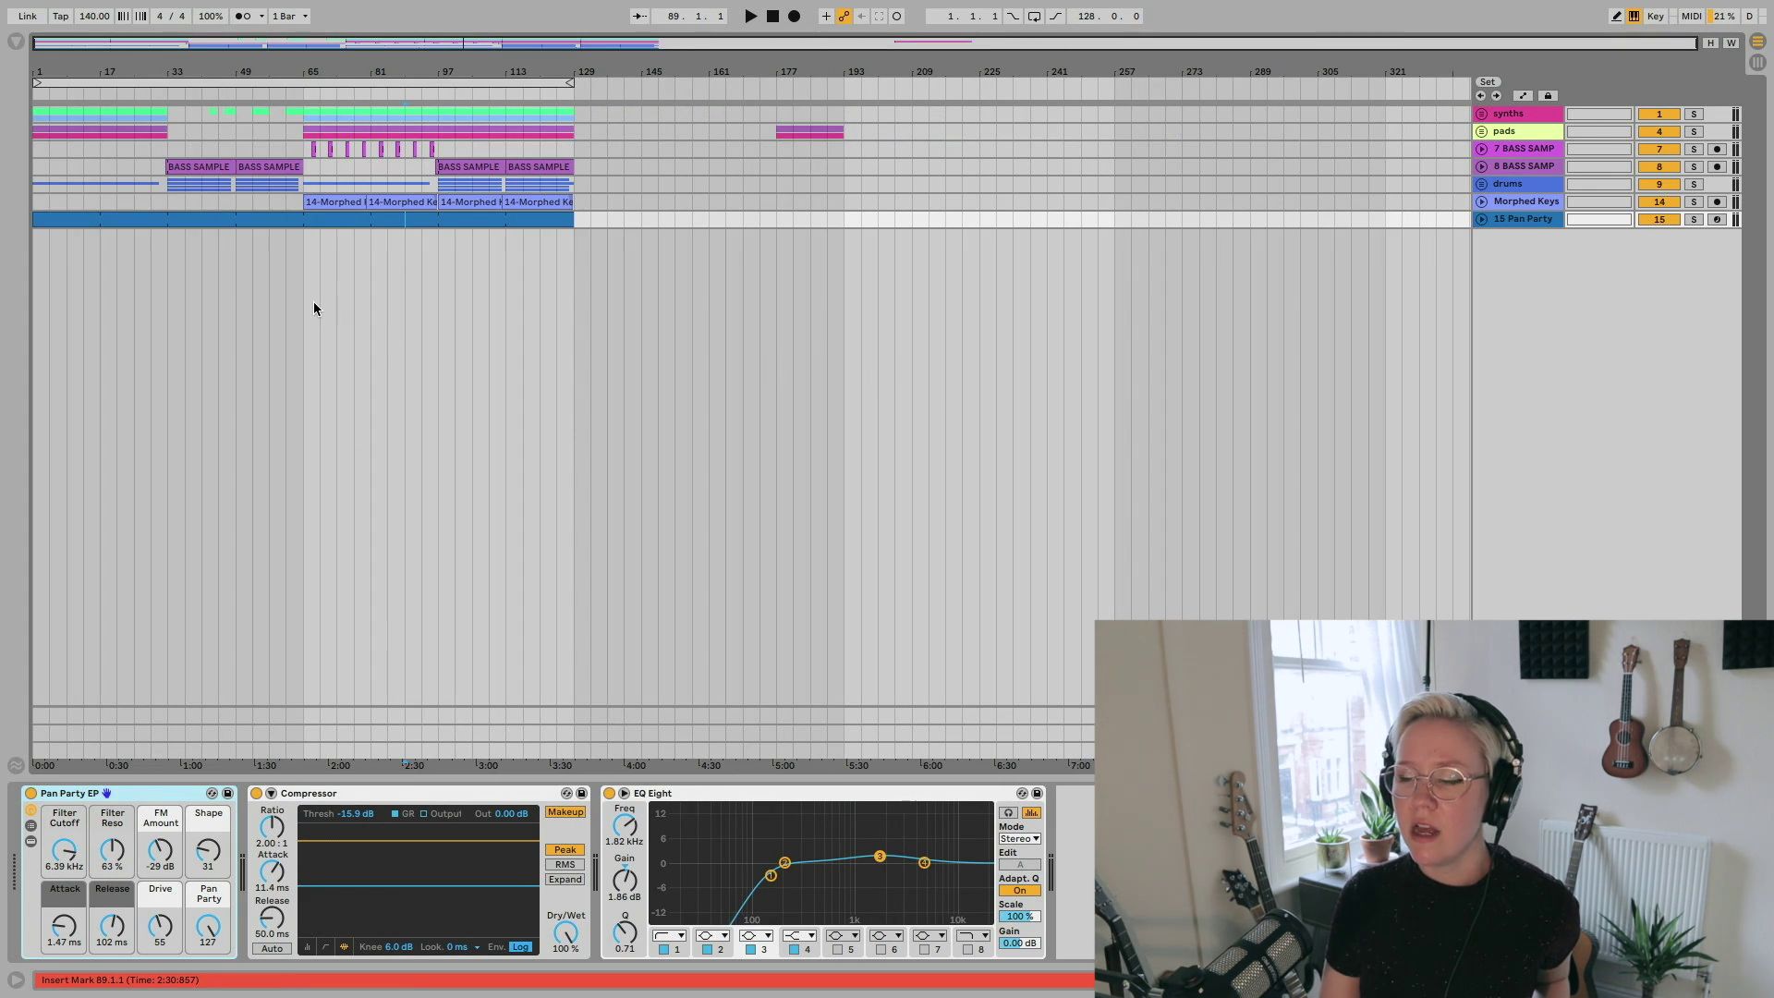
pyautogui.click(1482, 116)
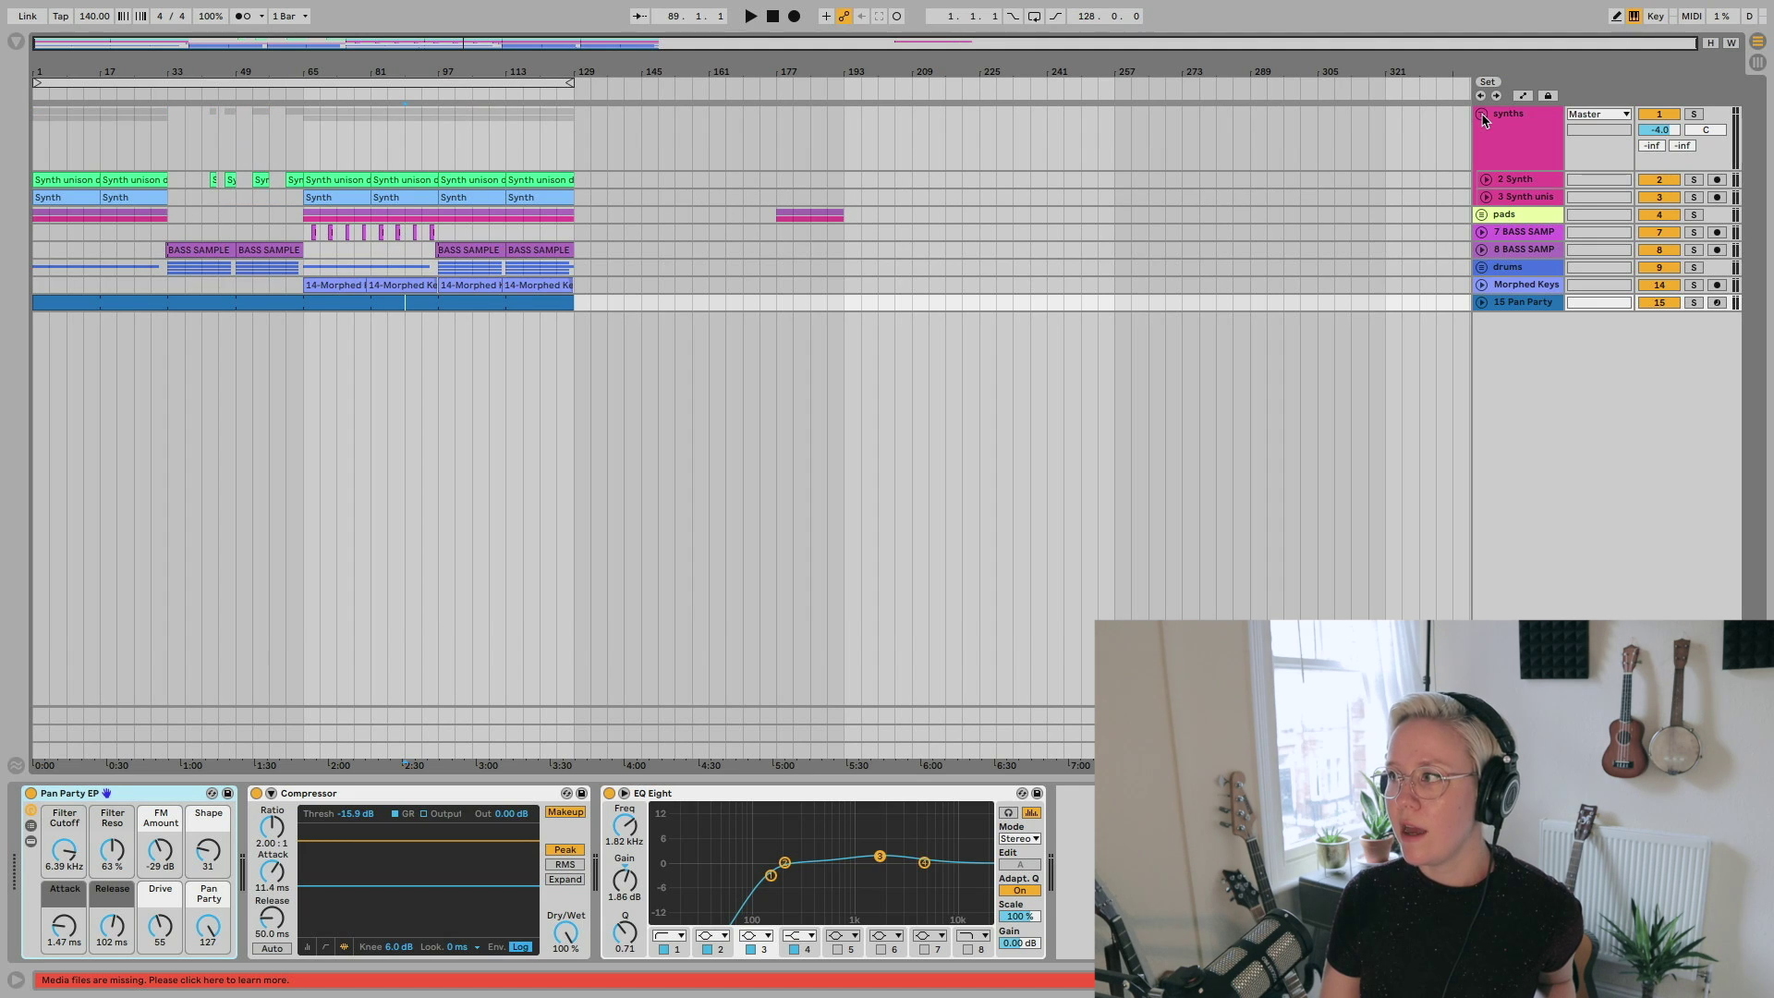
pyautogui.click(1482, 303)
pyautogui.click(1482, 267)
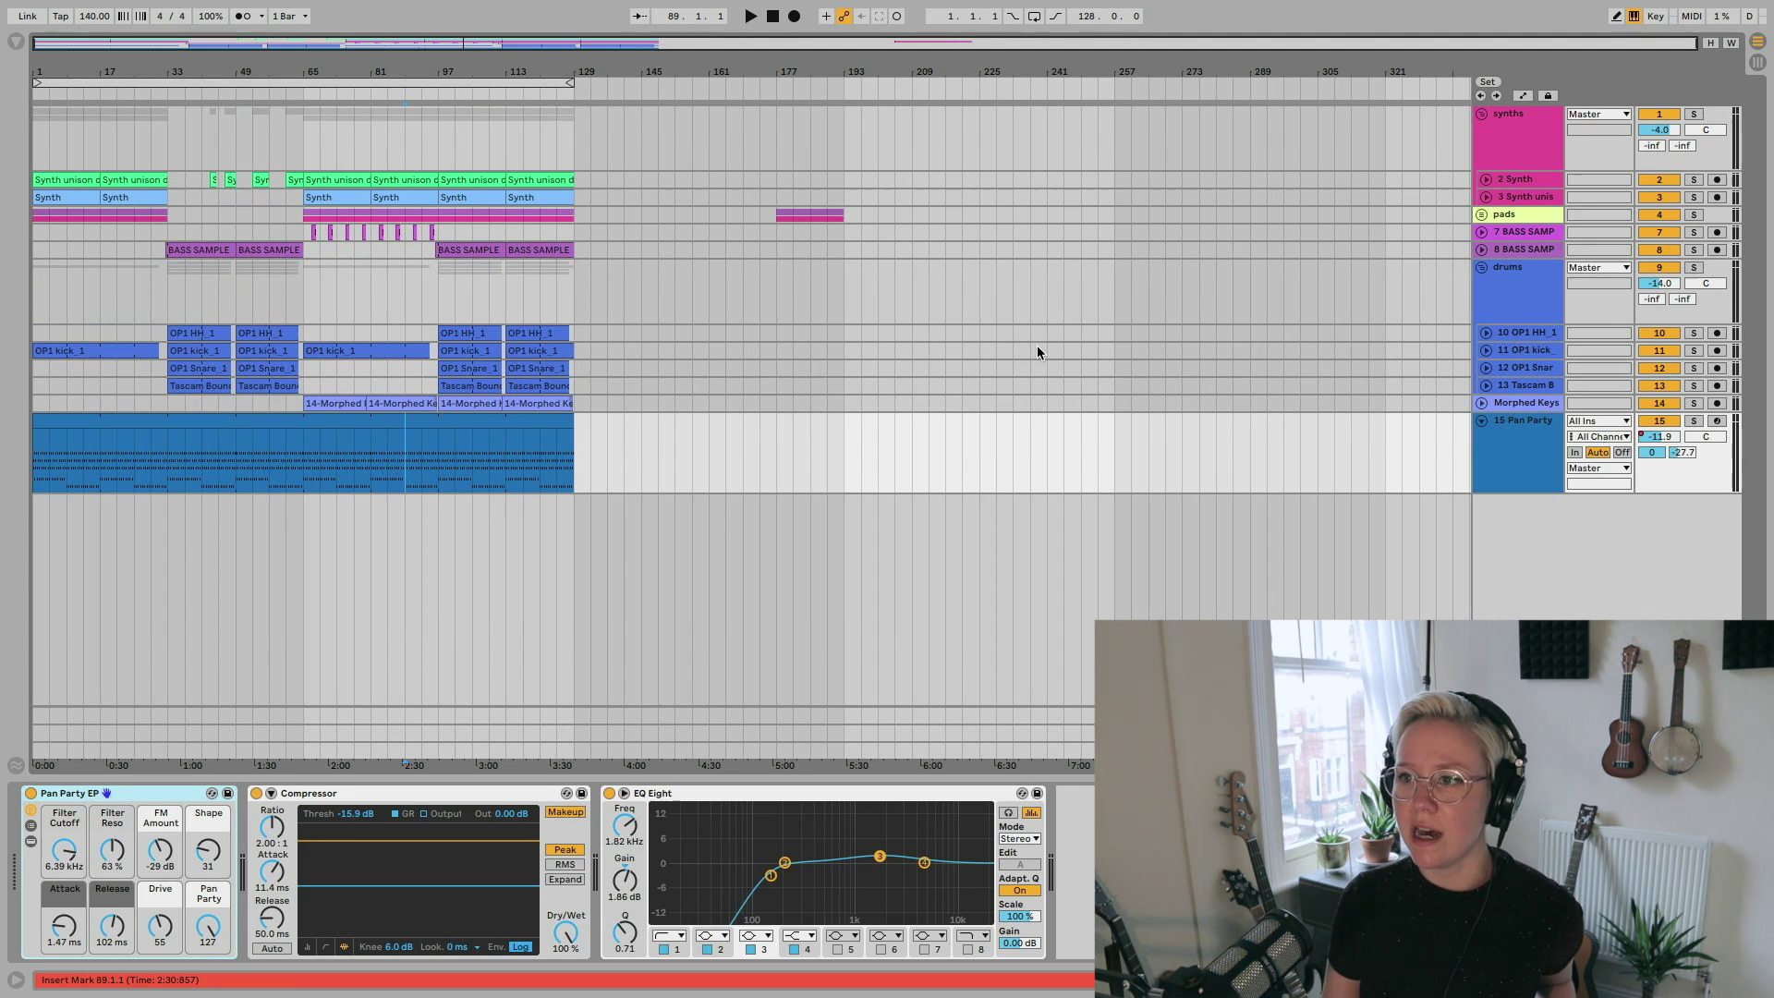
pyautogui.press('+')
pyautogui.press('+')
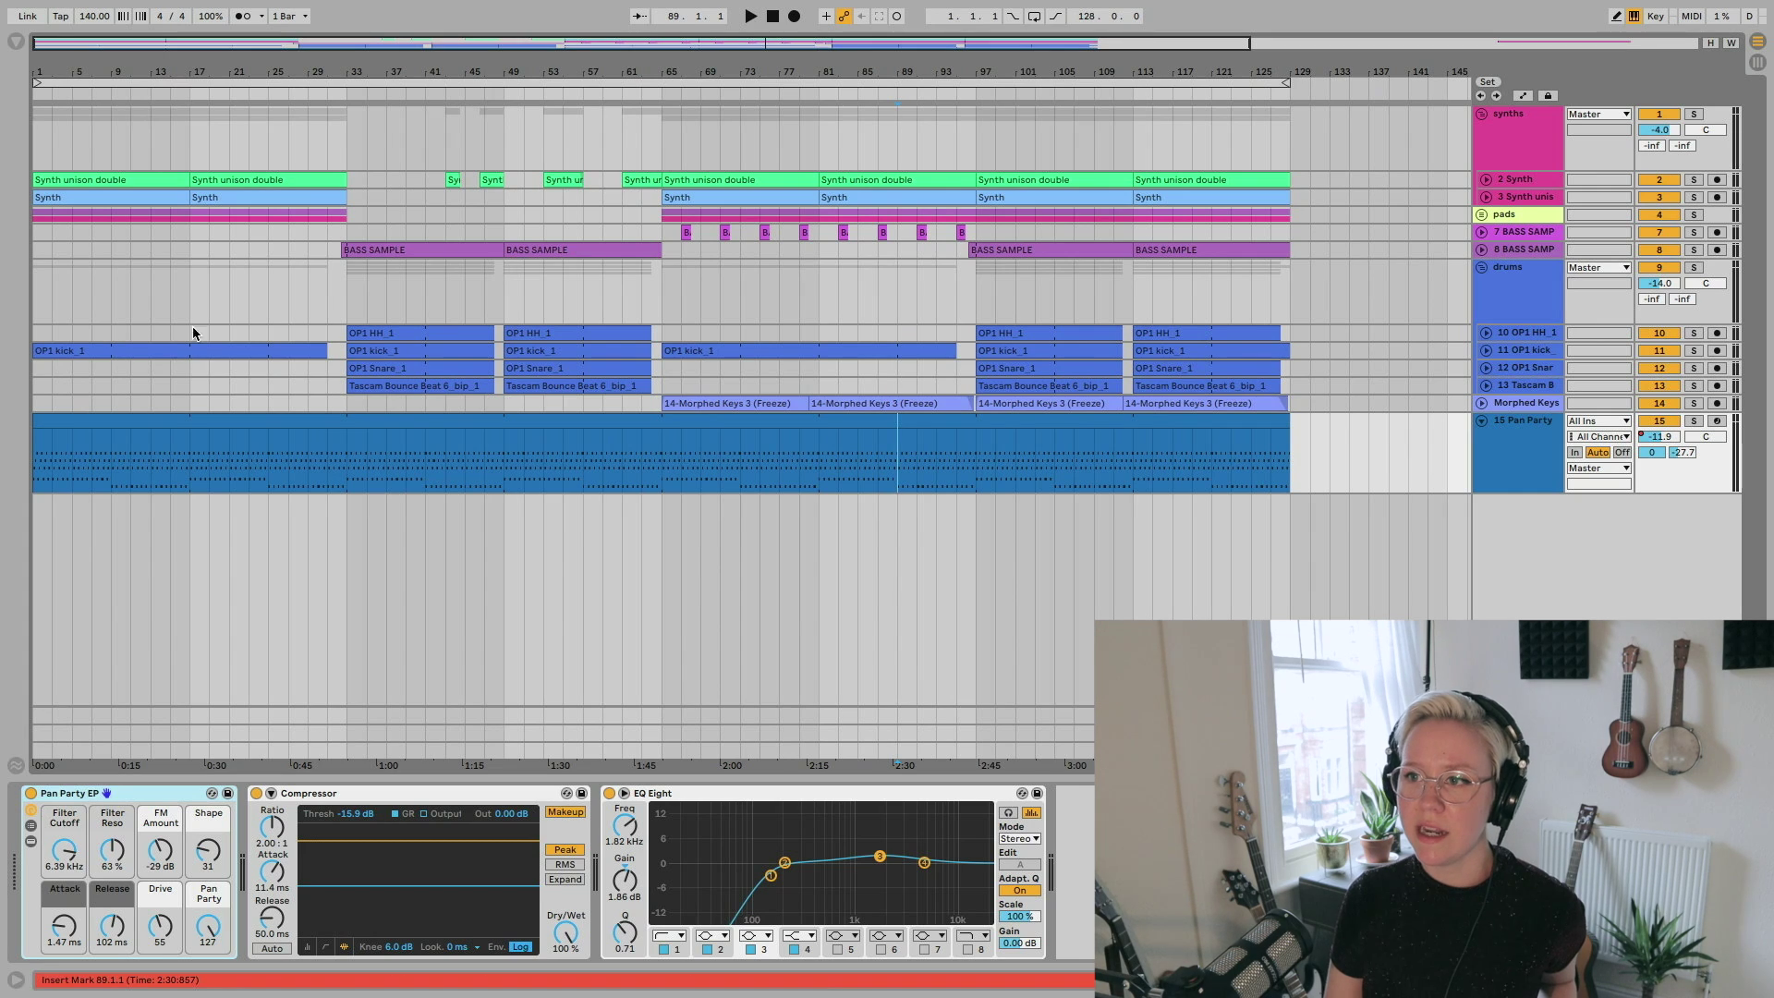
# - Play the song from bar 1, then fold the drums group back up and clear the selection
pyautogui.click(35, 285)
pyautogui.press('space')
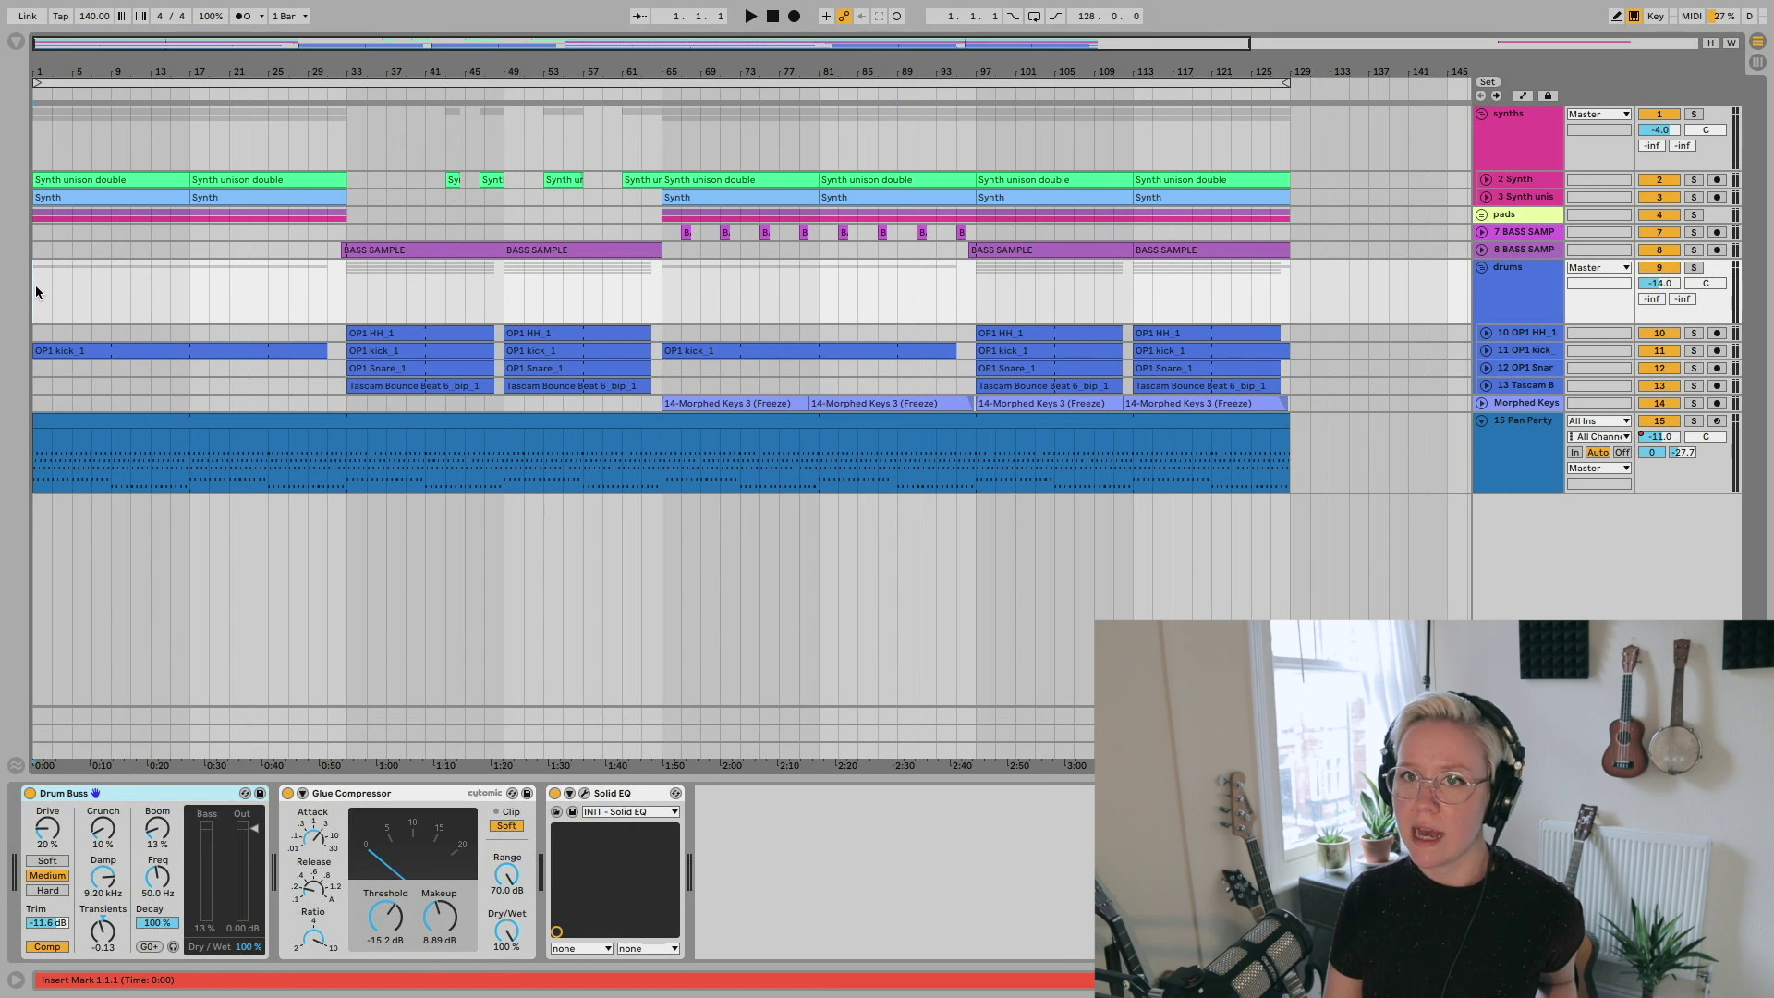
pyautogui.press('Tab')
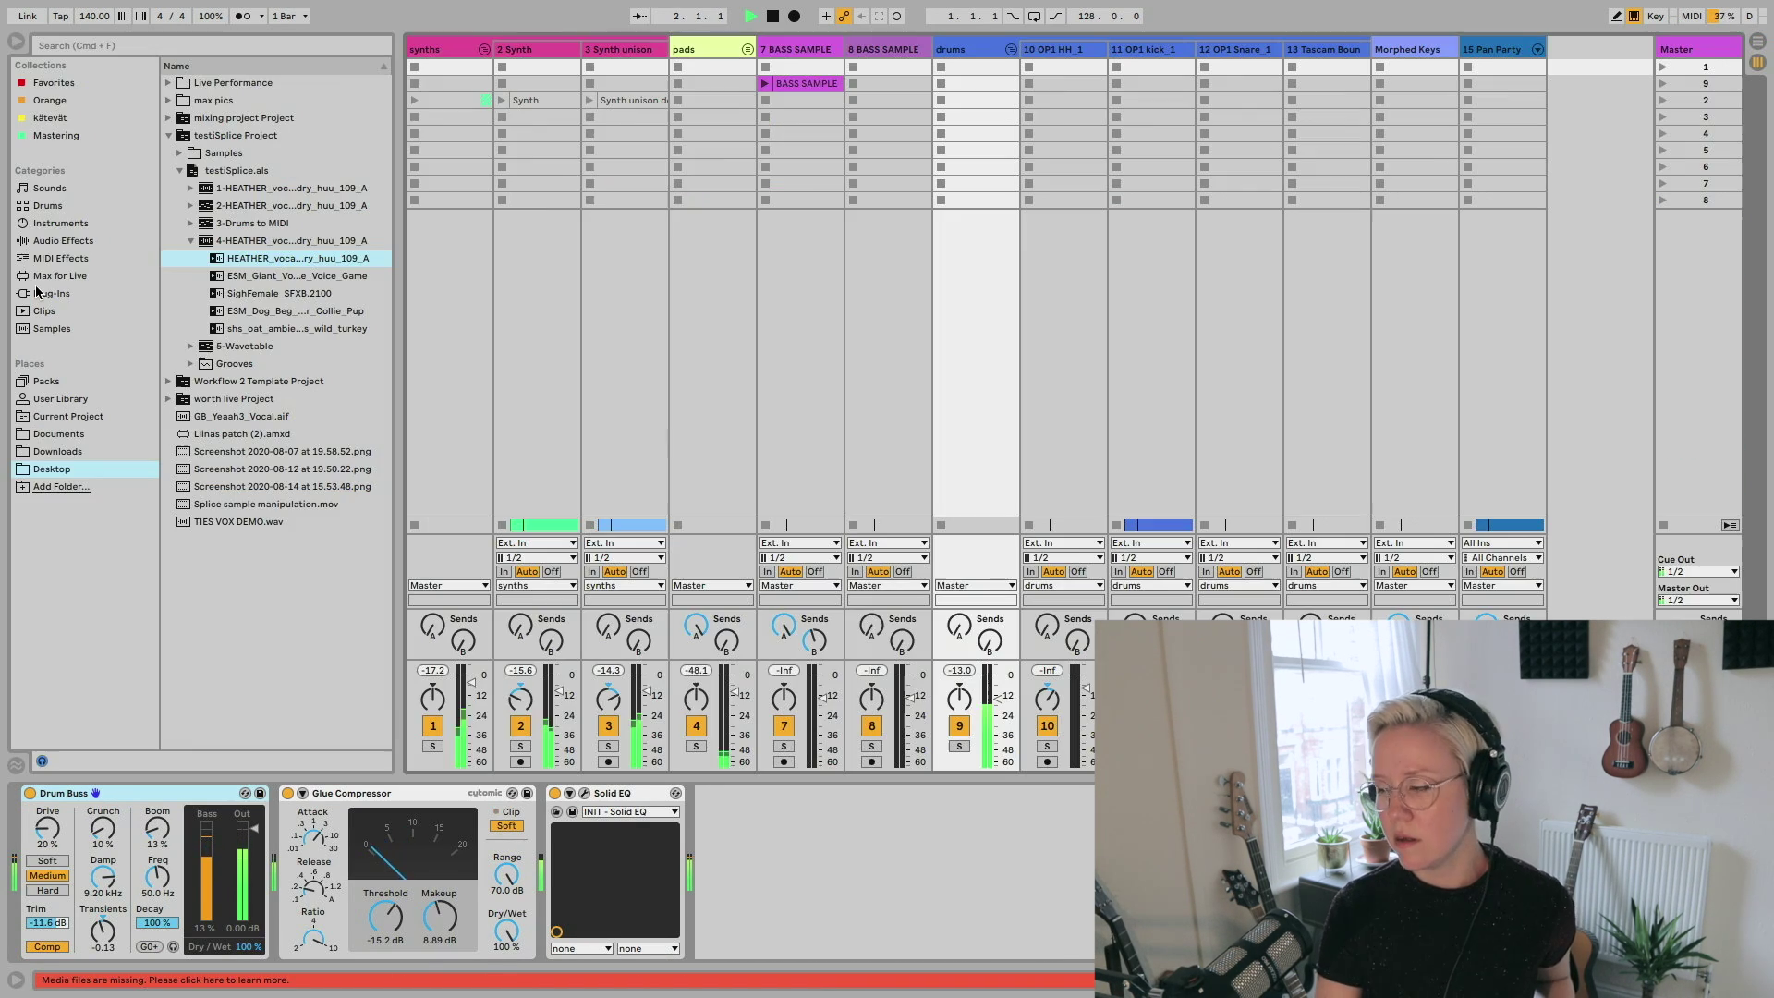
pyautogui.press('space')
pyautogui.press('Tab')
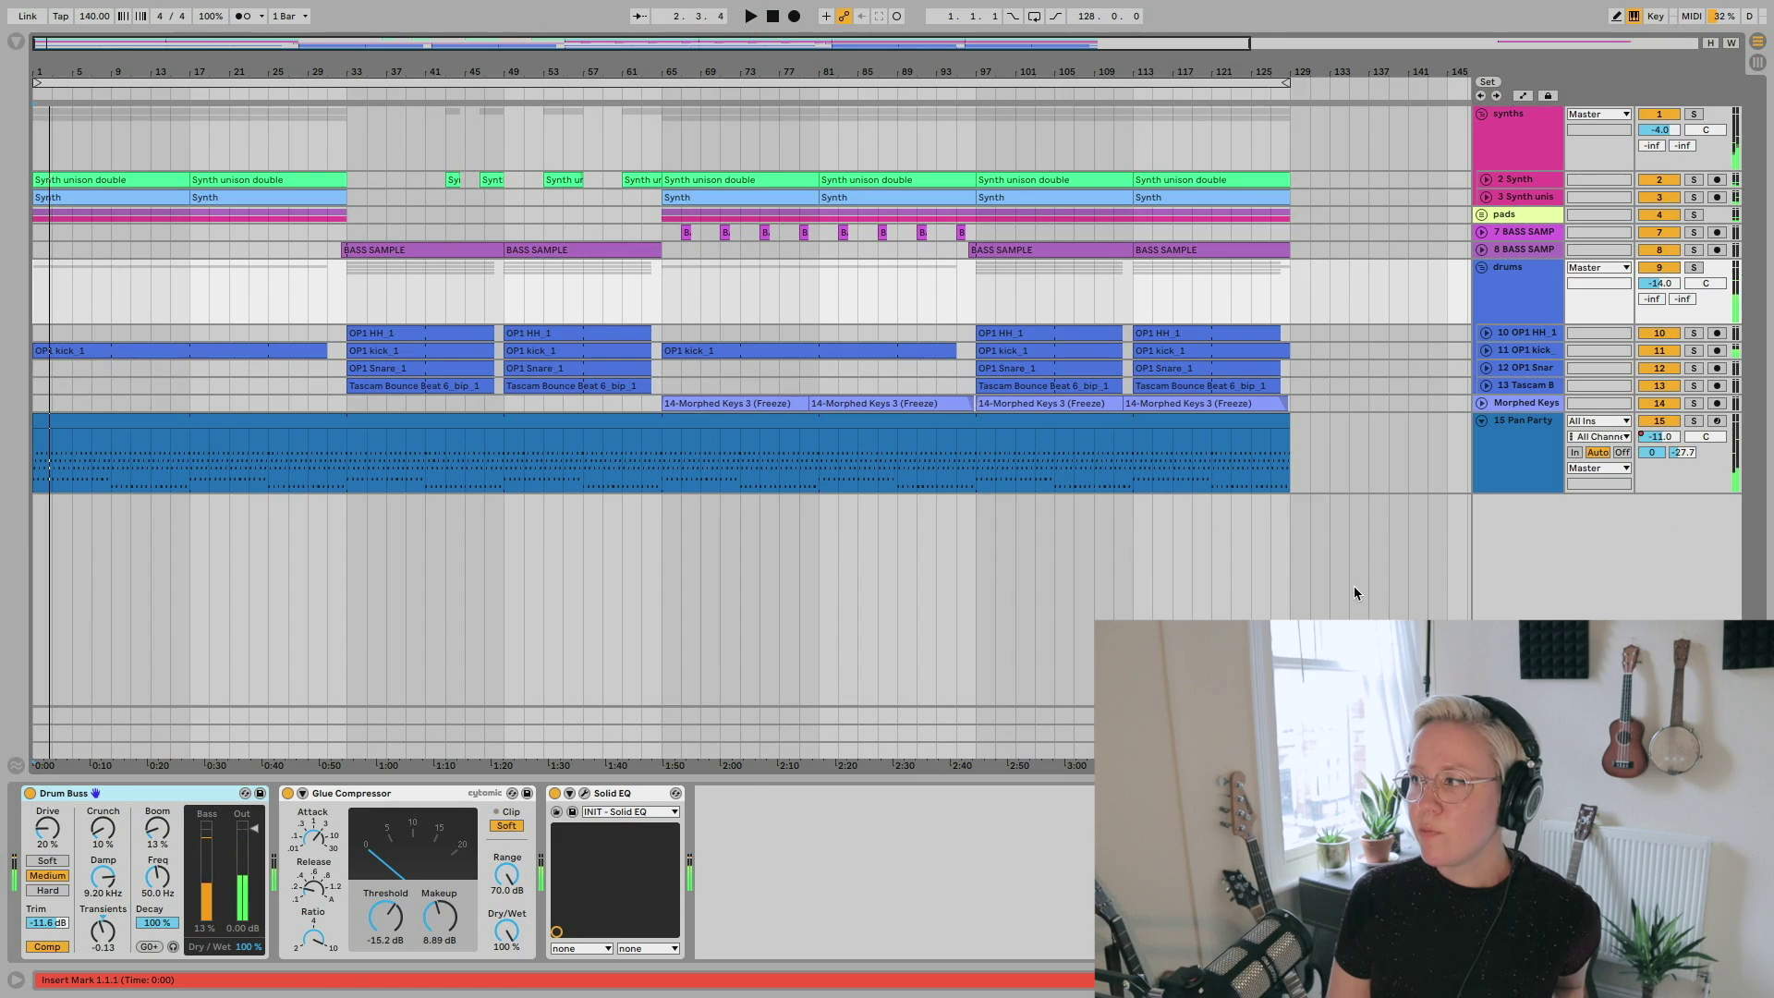
pyautogui.click(1482, 267)
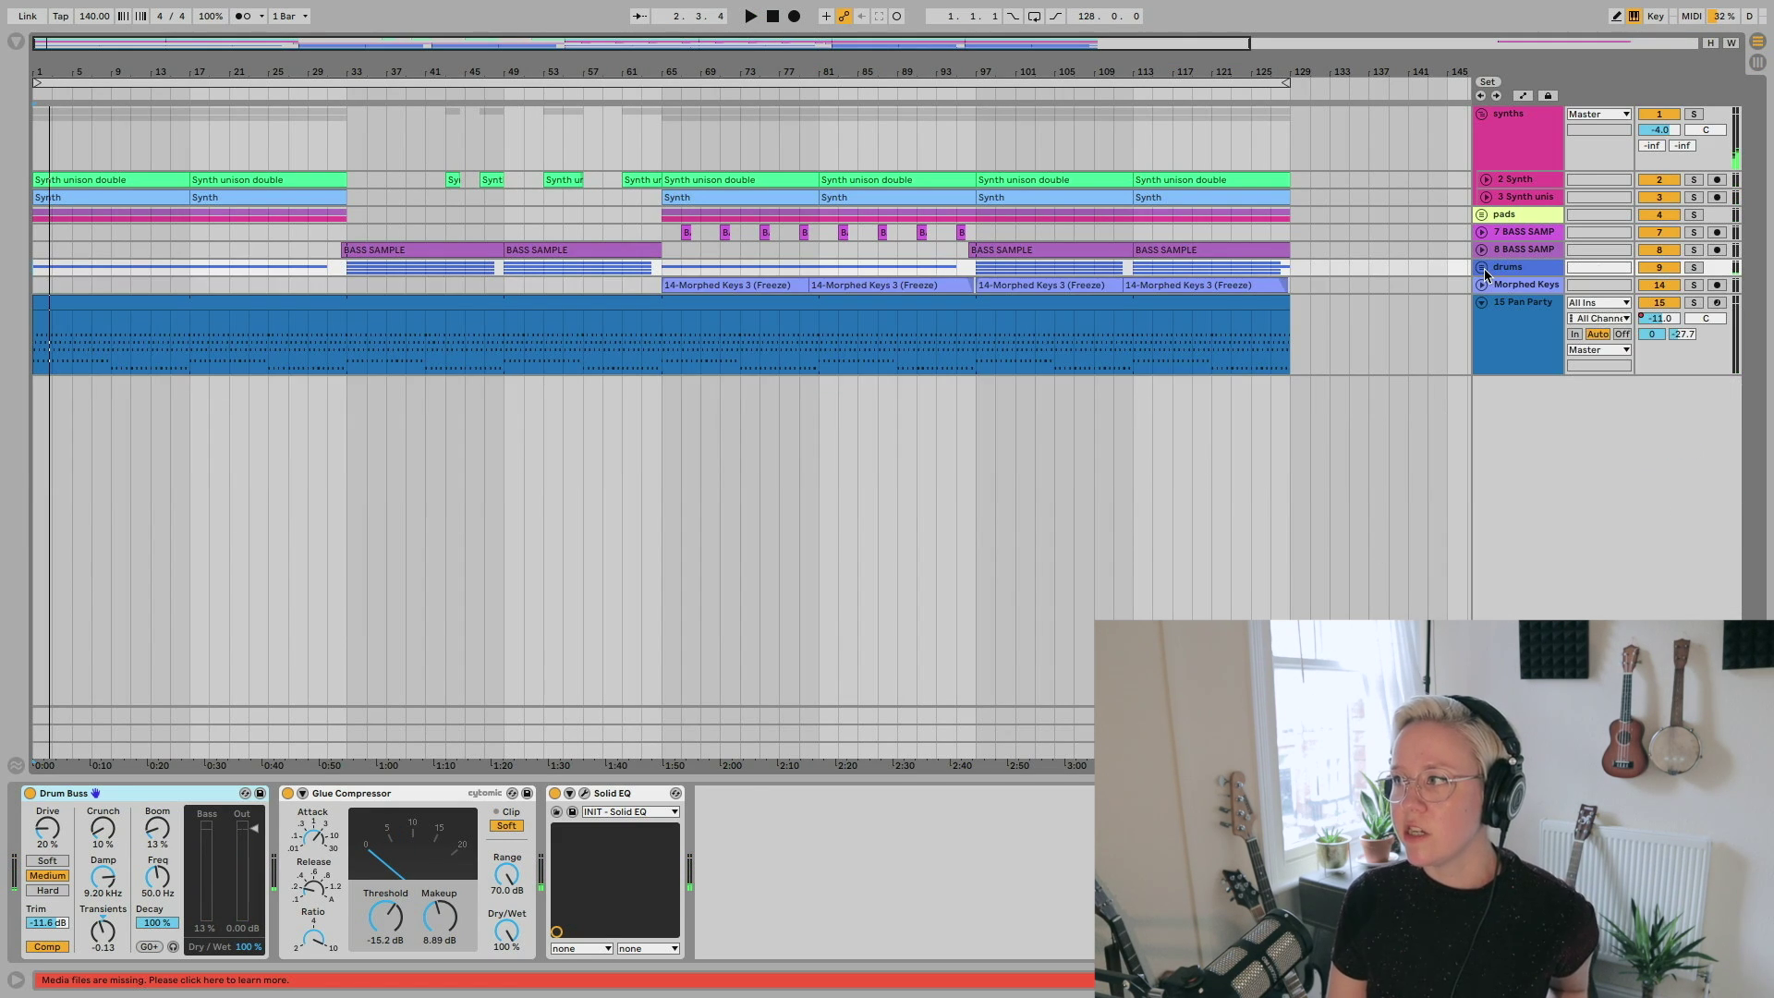
pyautogui.click(292, 405)
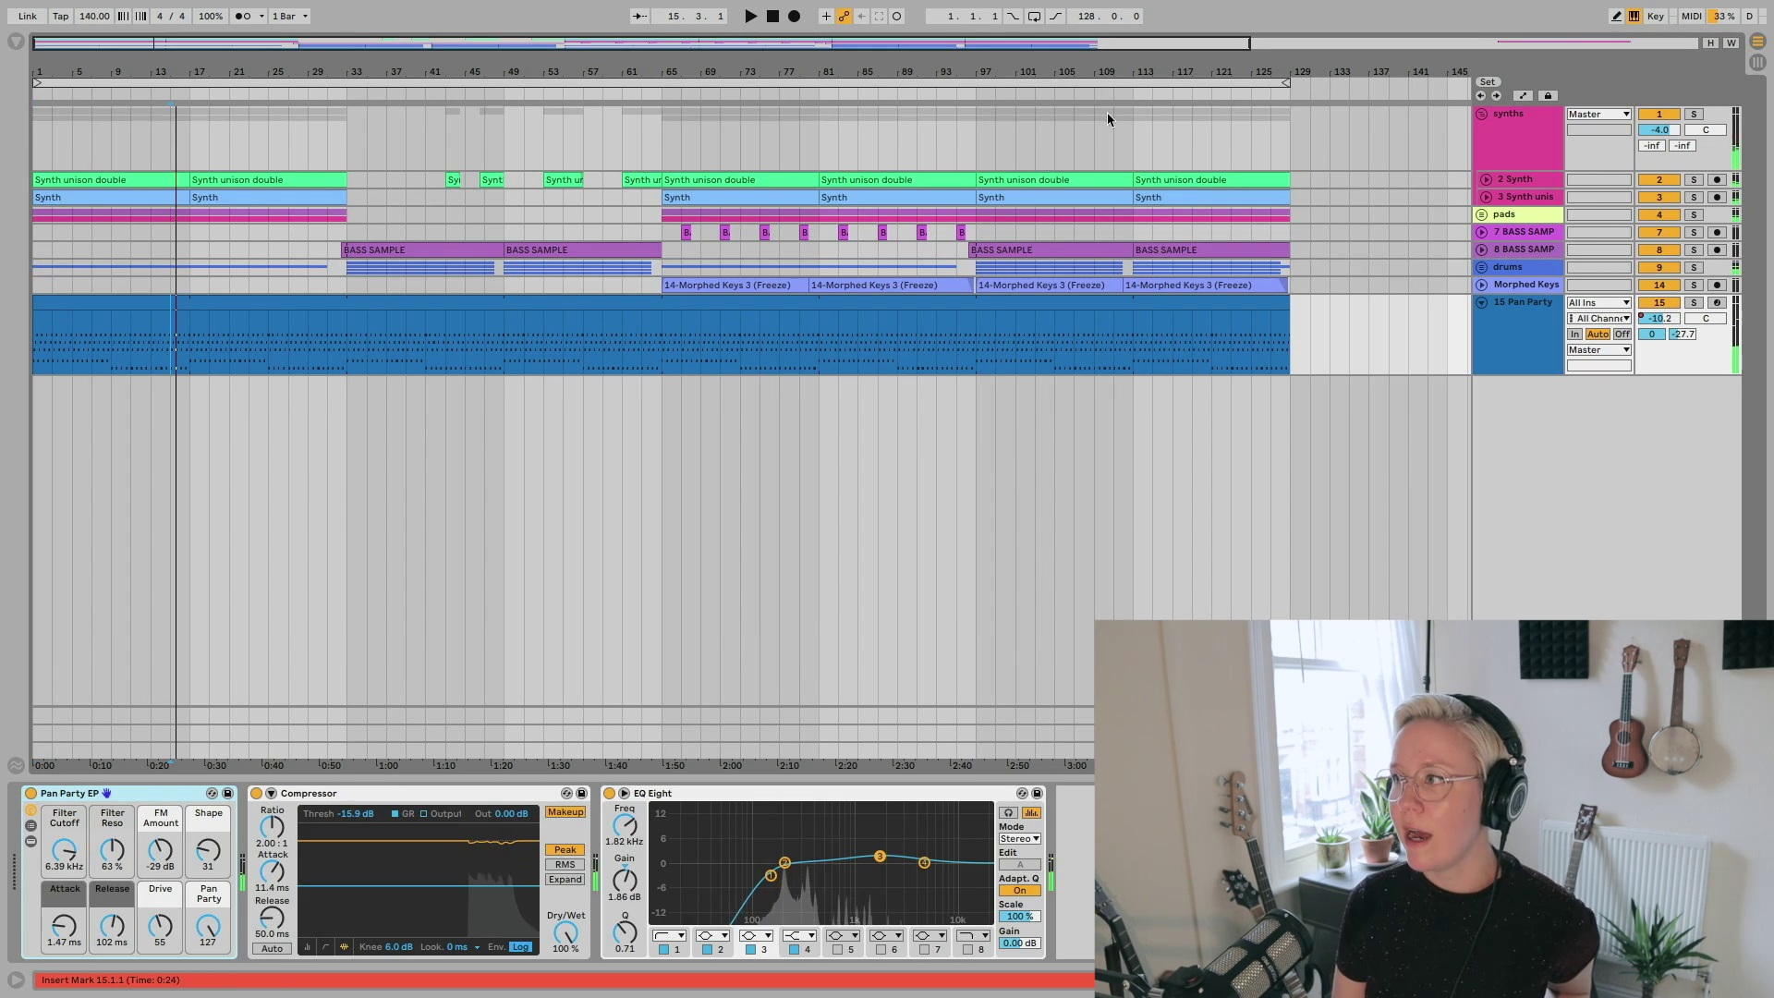
# - Set the loop region over bars 1–17, test moving it, and check the Session view
pyautogui.click(141, 81)
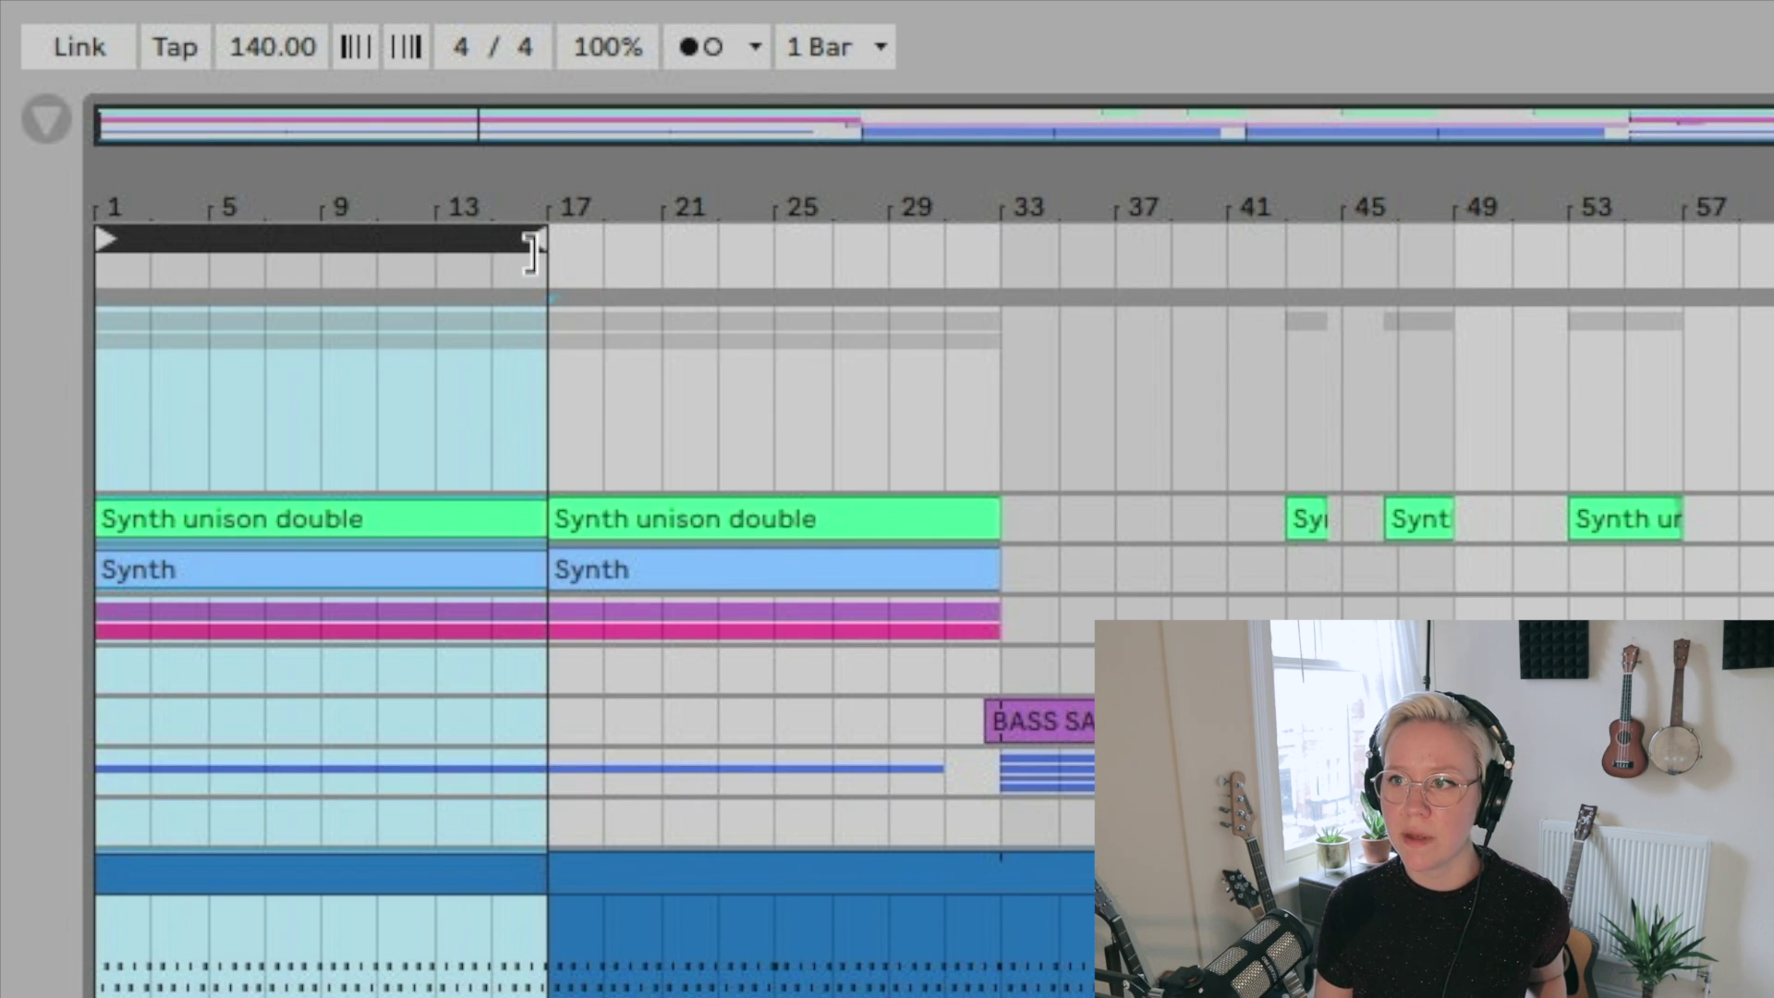
pyautogui.moveTo(532, 252)
pyautogui.mouseDown()
pyautogui.moveTo(918, 258)
pyautogui.moveTo(527, 269)
pyautogui.moveTo(541, 254)
pyautogui.mouseUp()
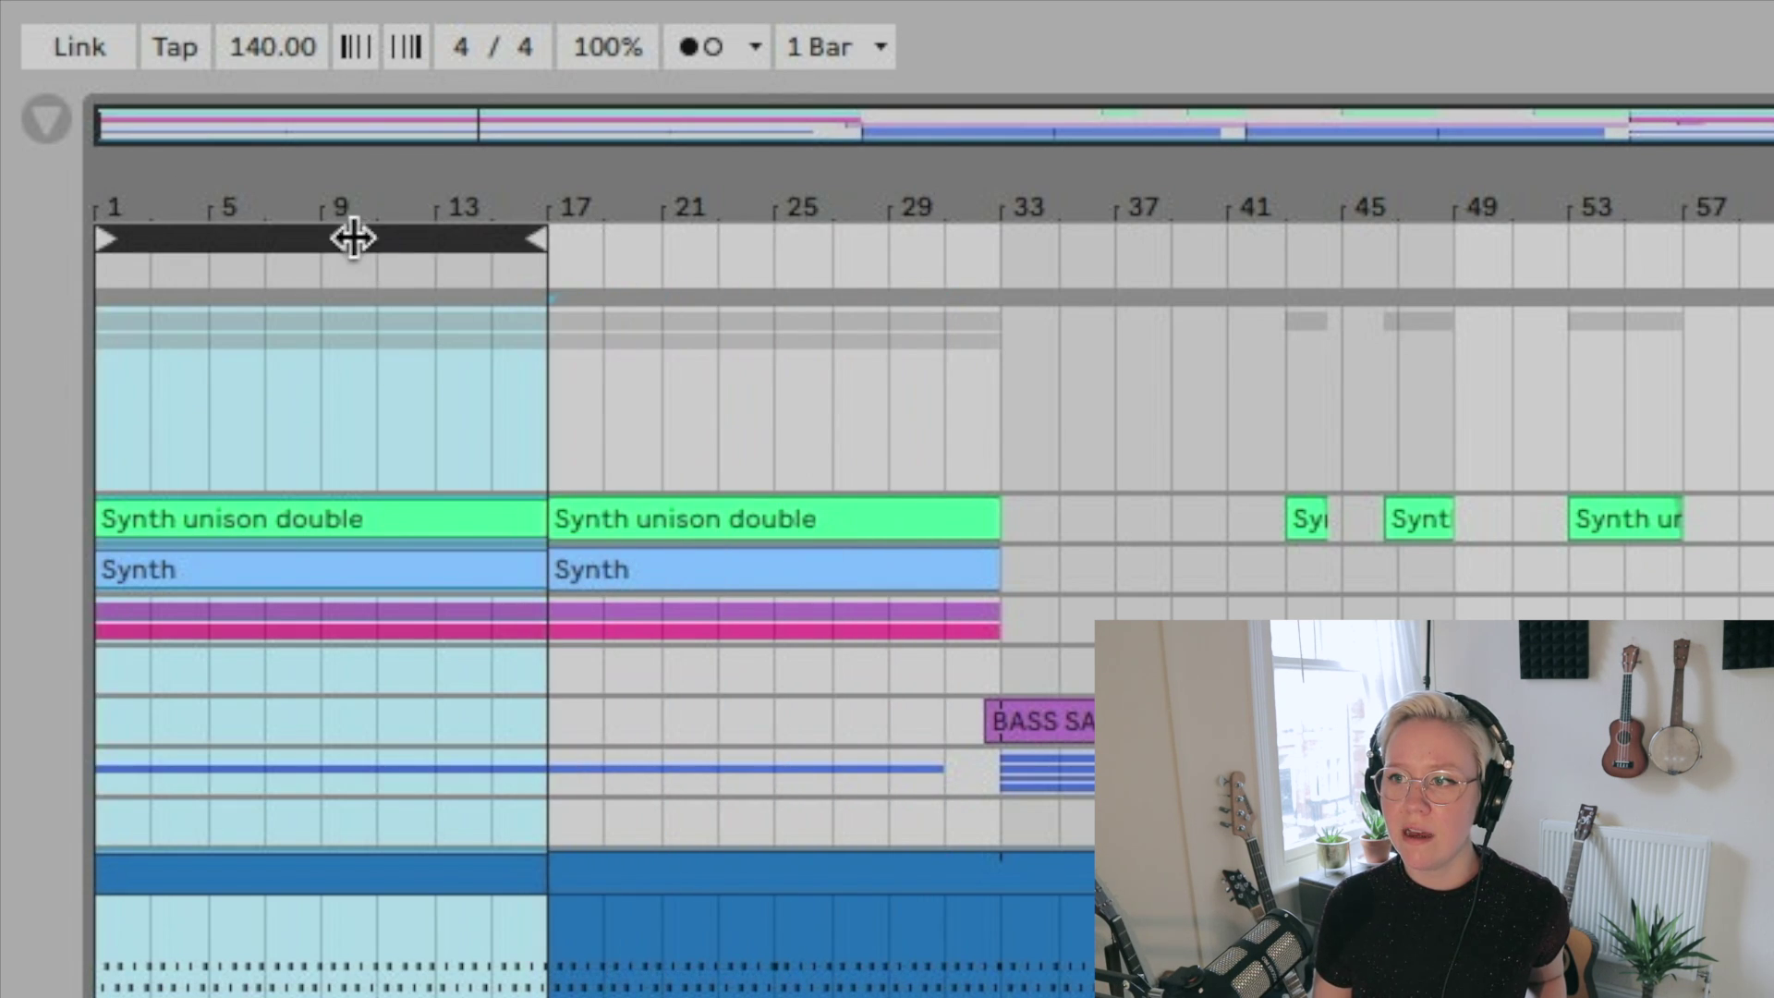
pyautogui.moveTo(352, 238); pyautogui.dragTo(322, 183)
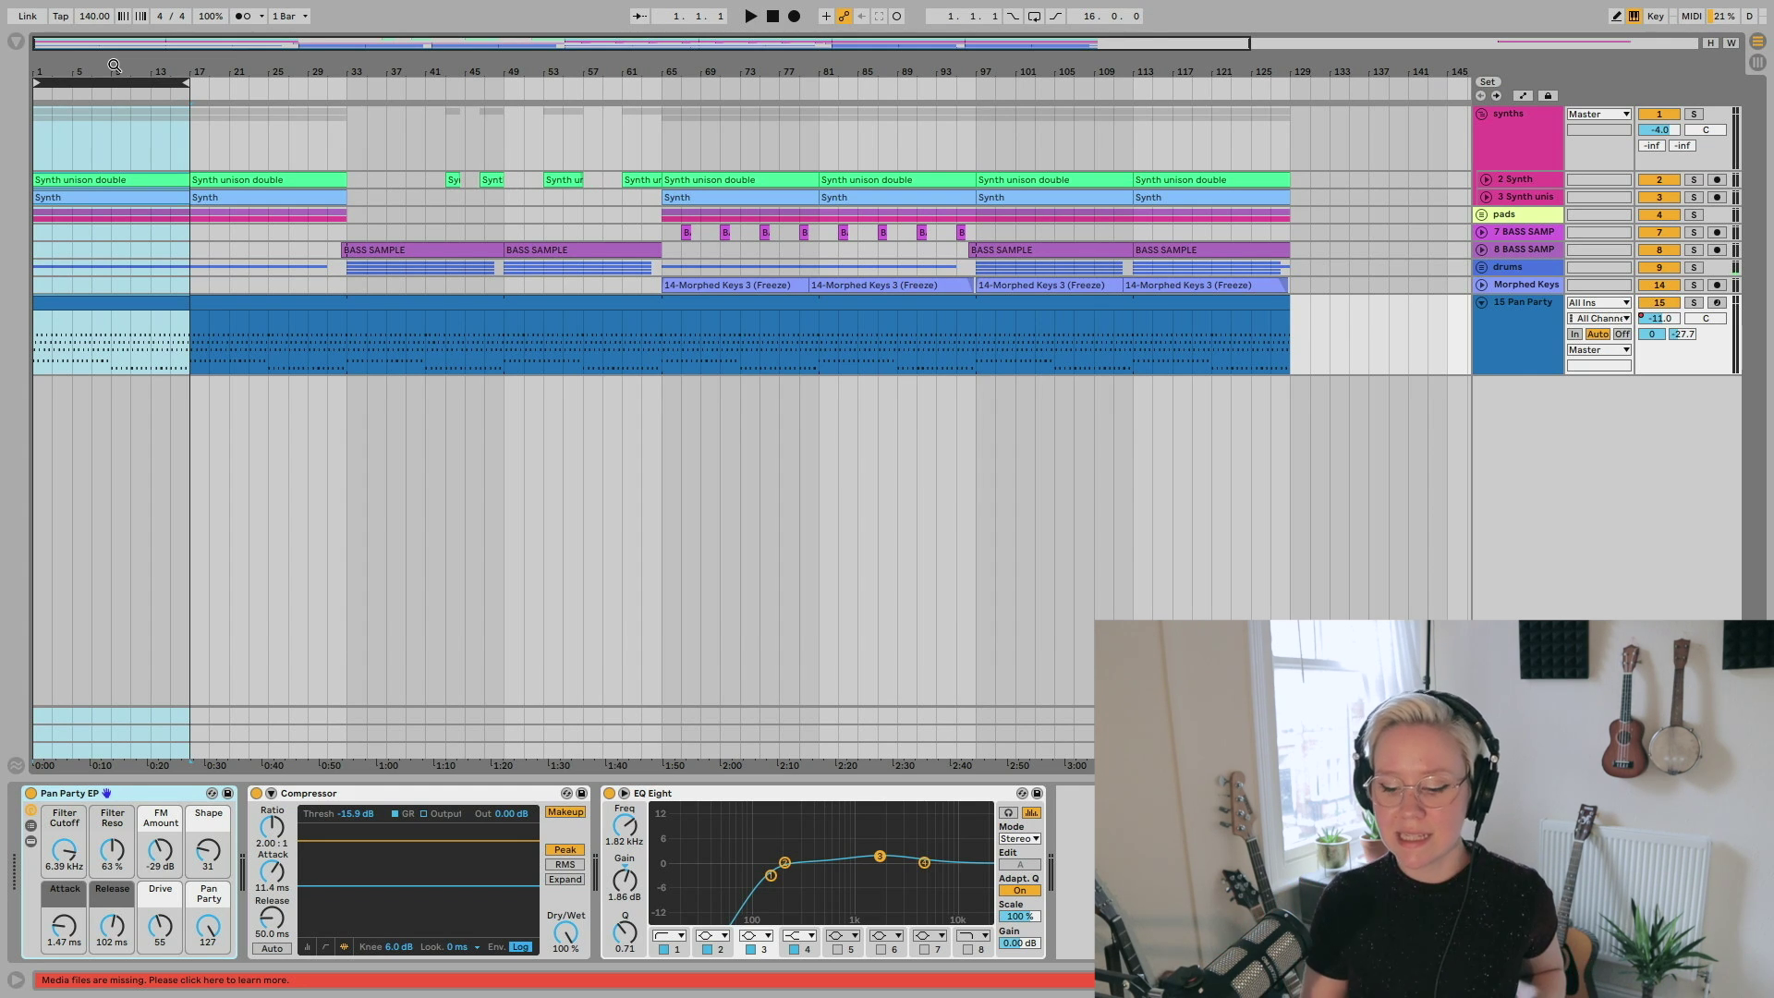
pyautogui.press('Tab')
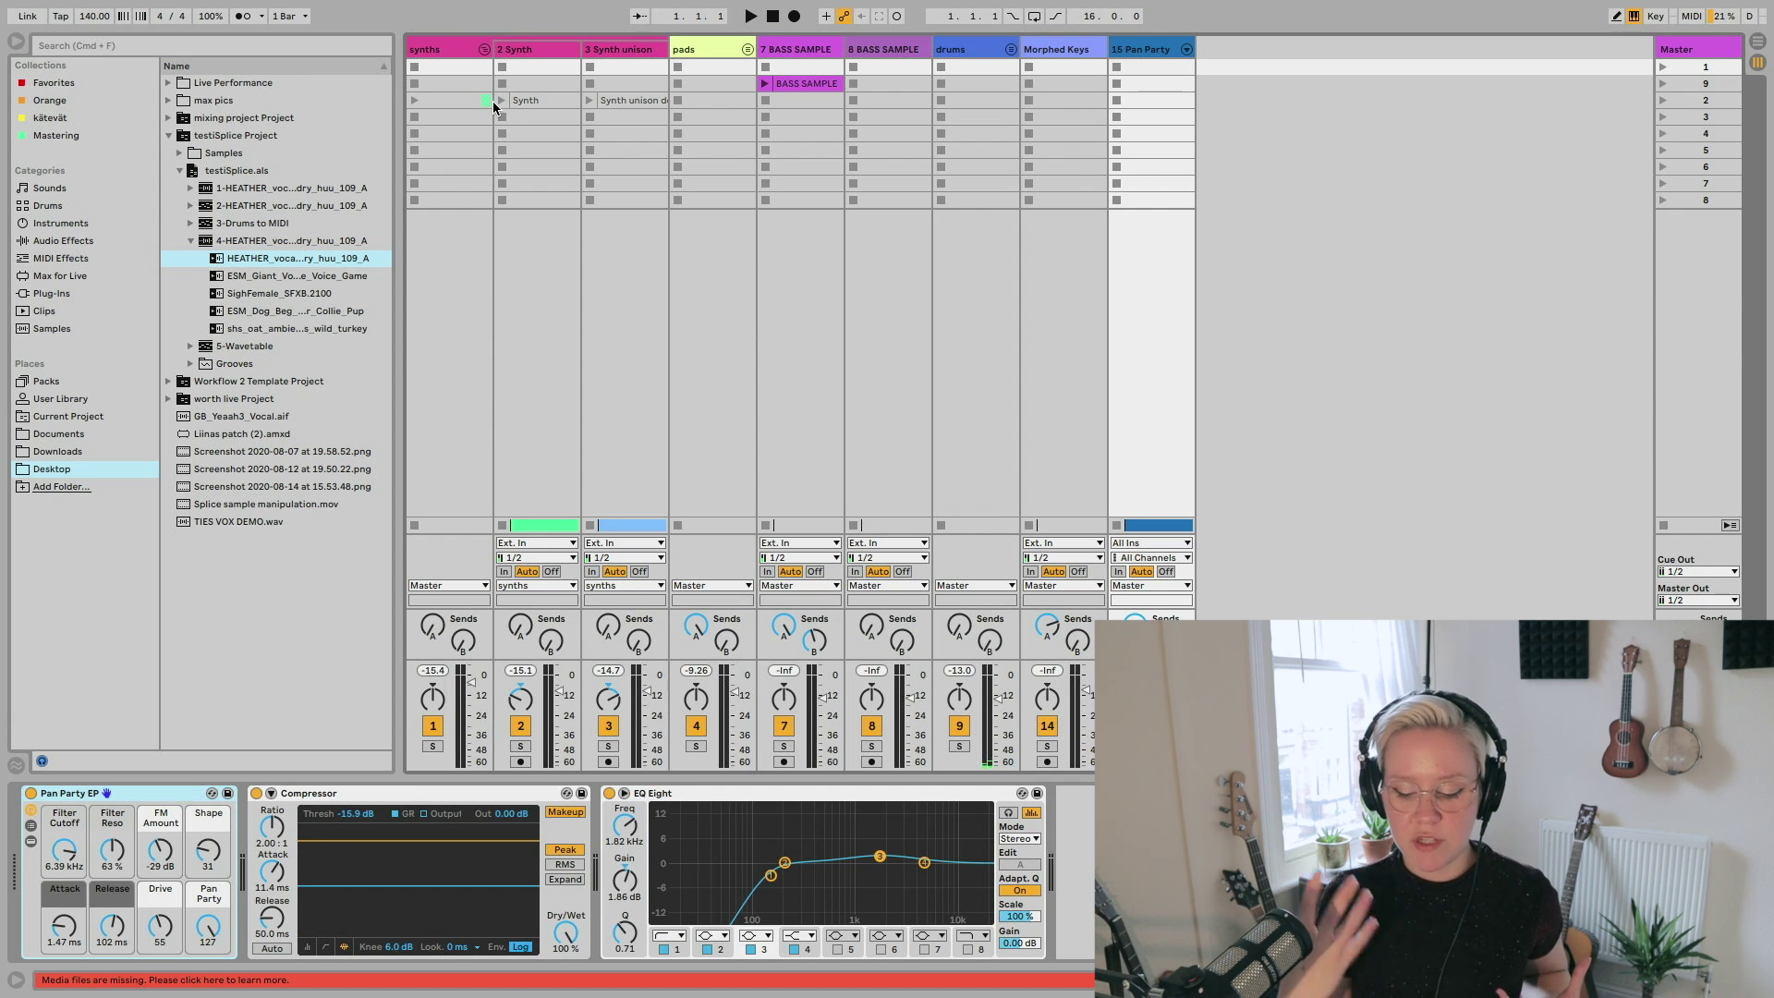
pyautogui.press('Tab')
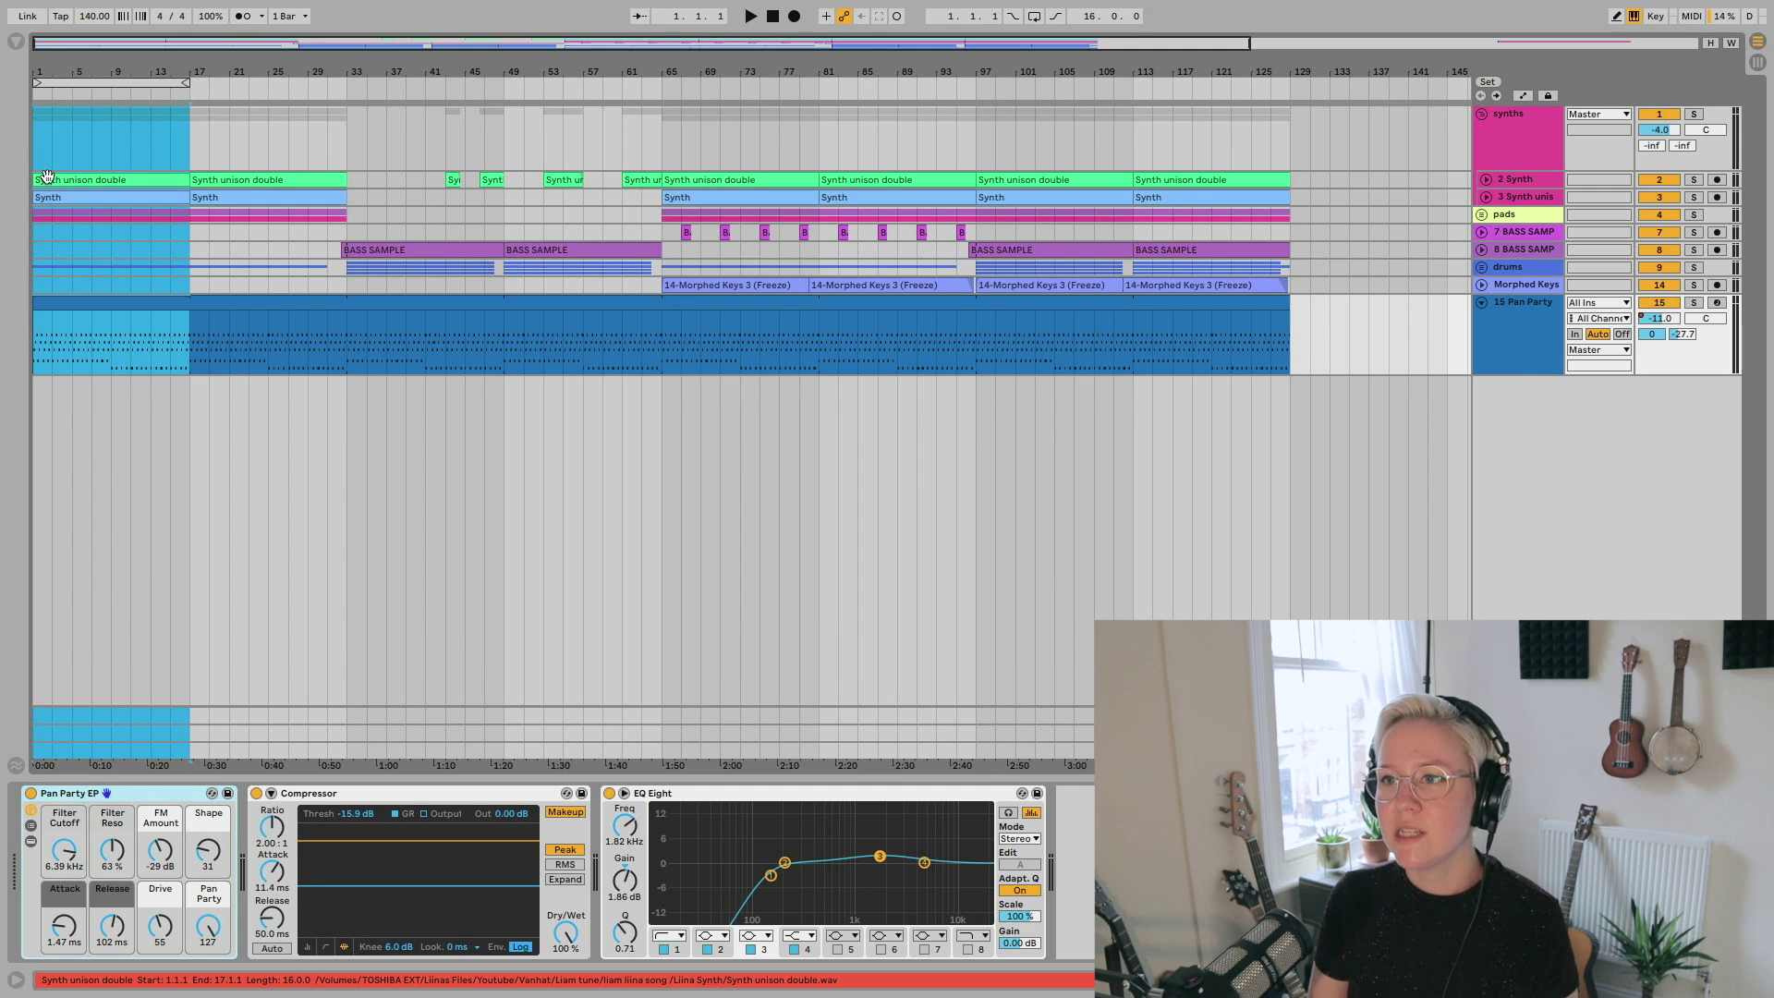
# - Turn looping on for bars 1–17 and play it from bar 15
pyautogui.click(116, 84)
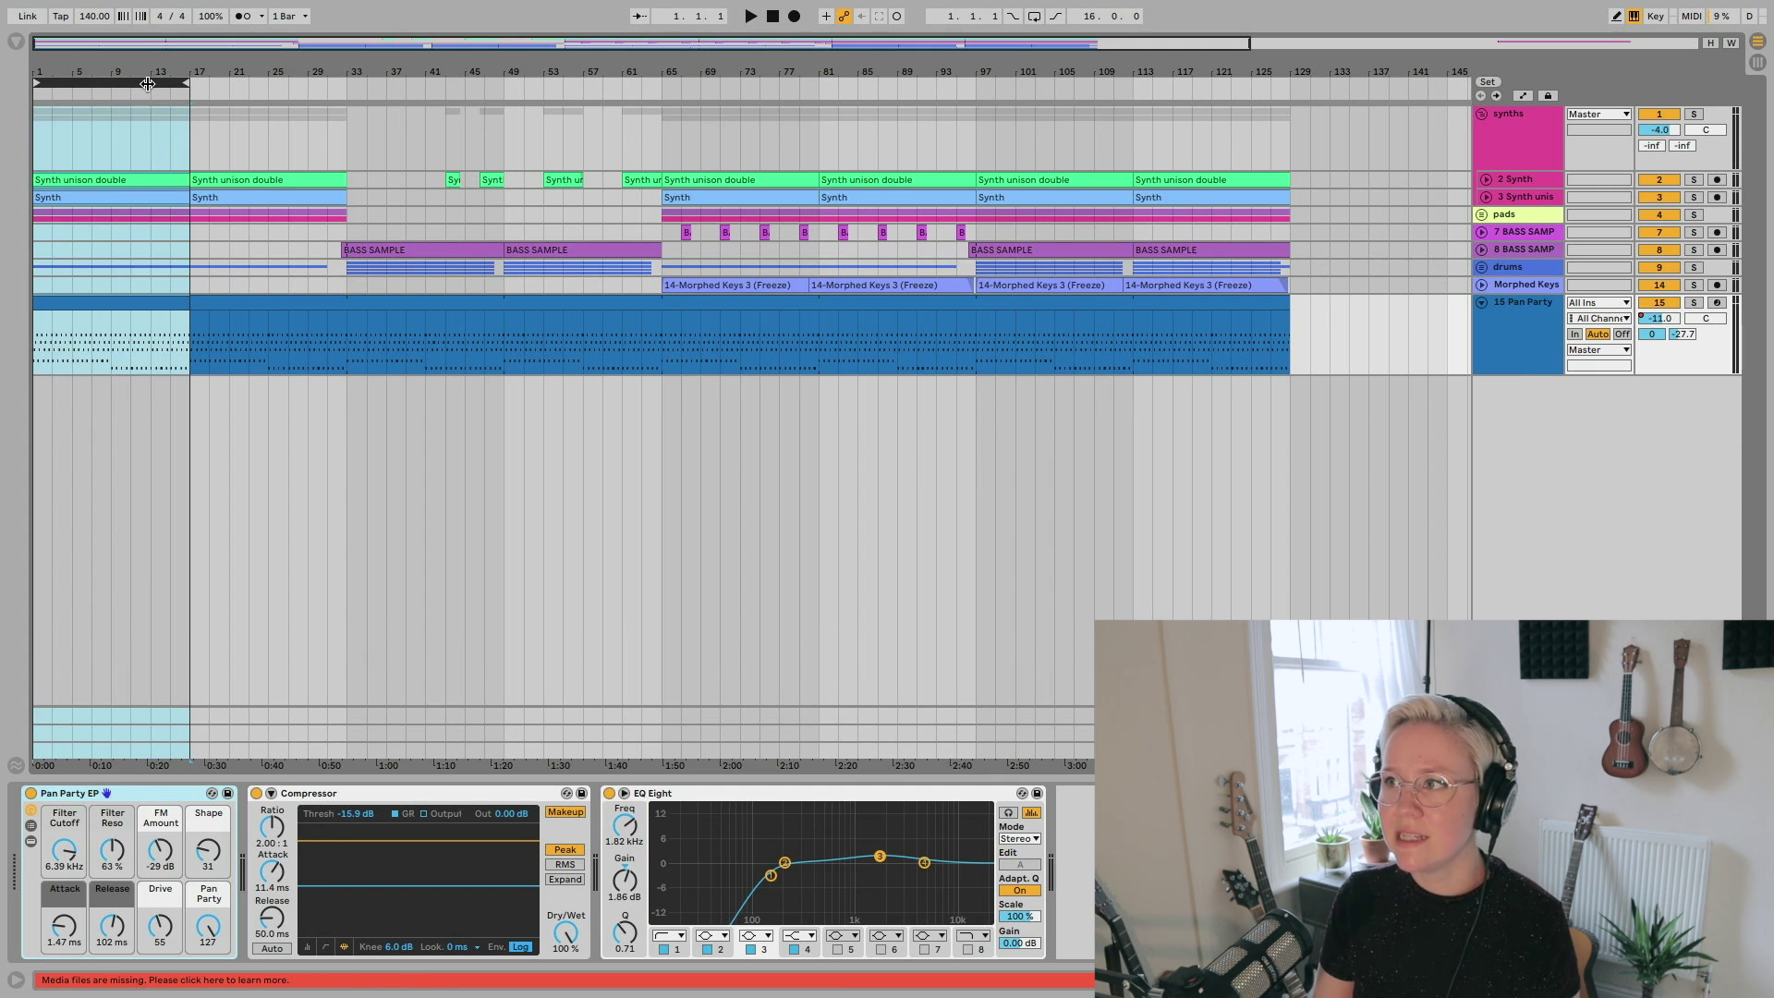
pyautogui.click(1032, 17)
pyautogui.press('space')
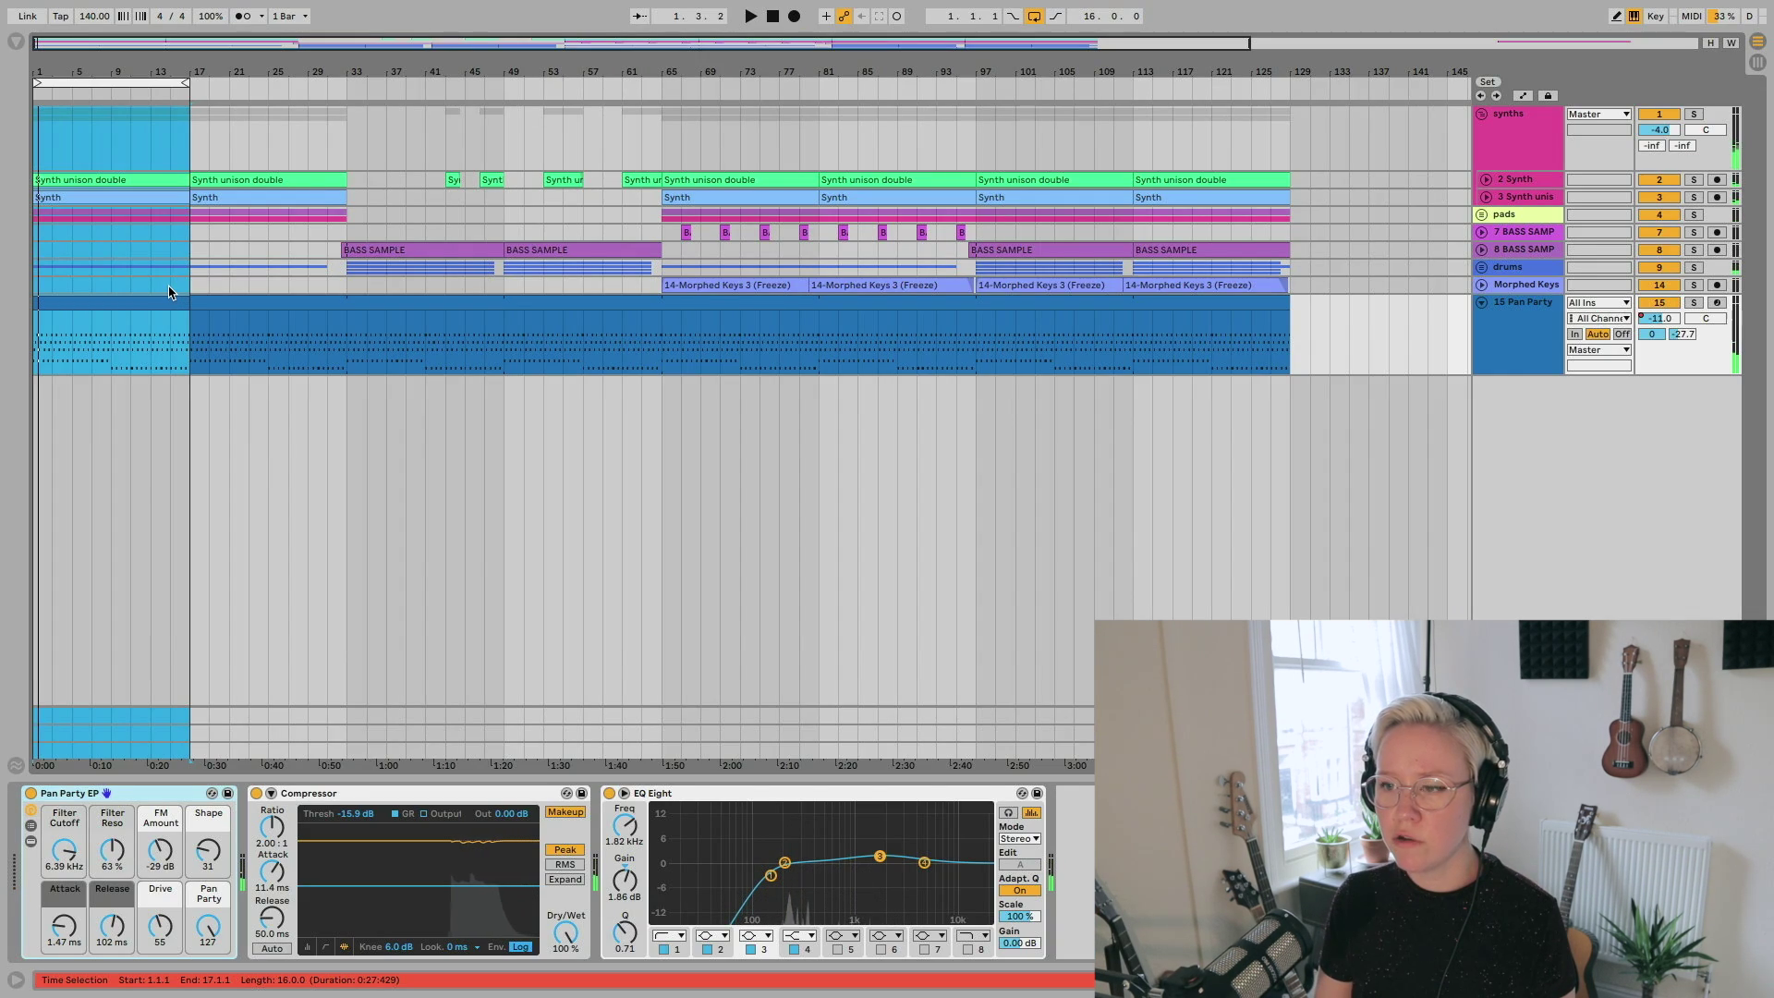
pyautogui.click(169, 293)
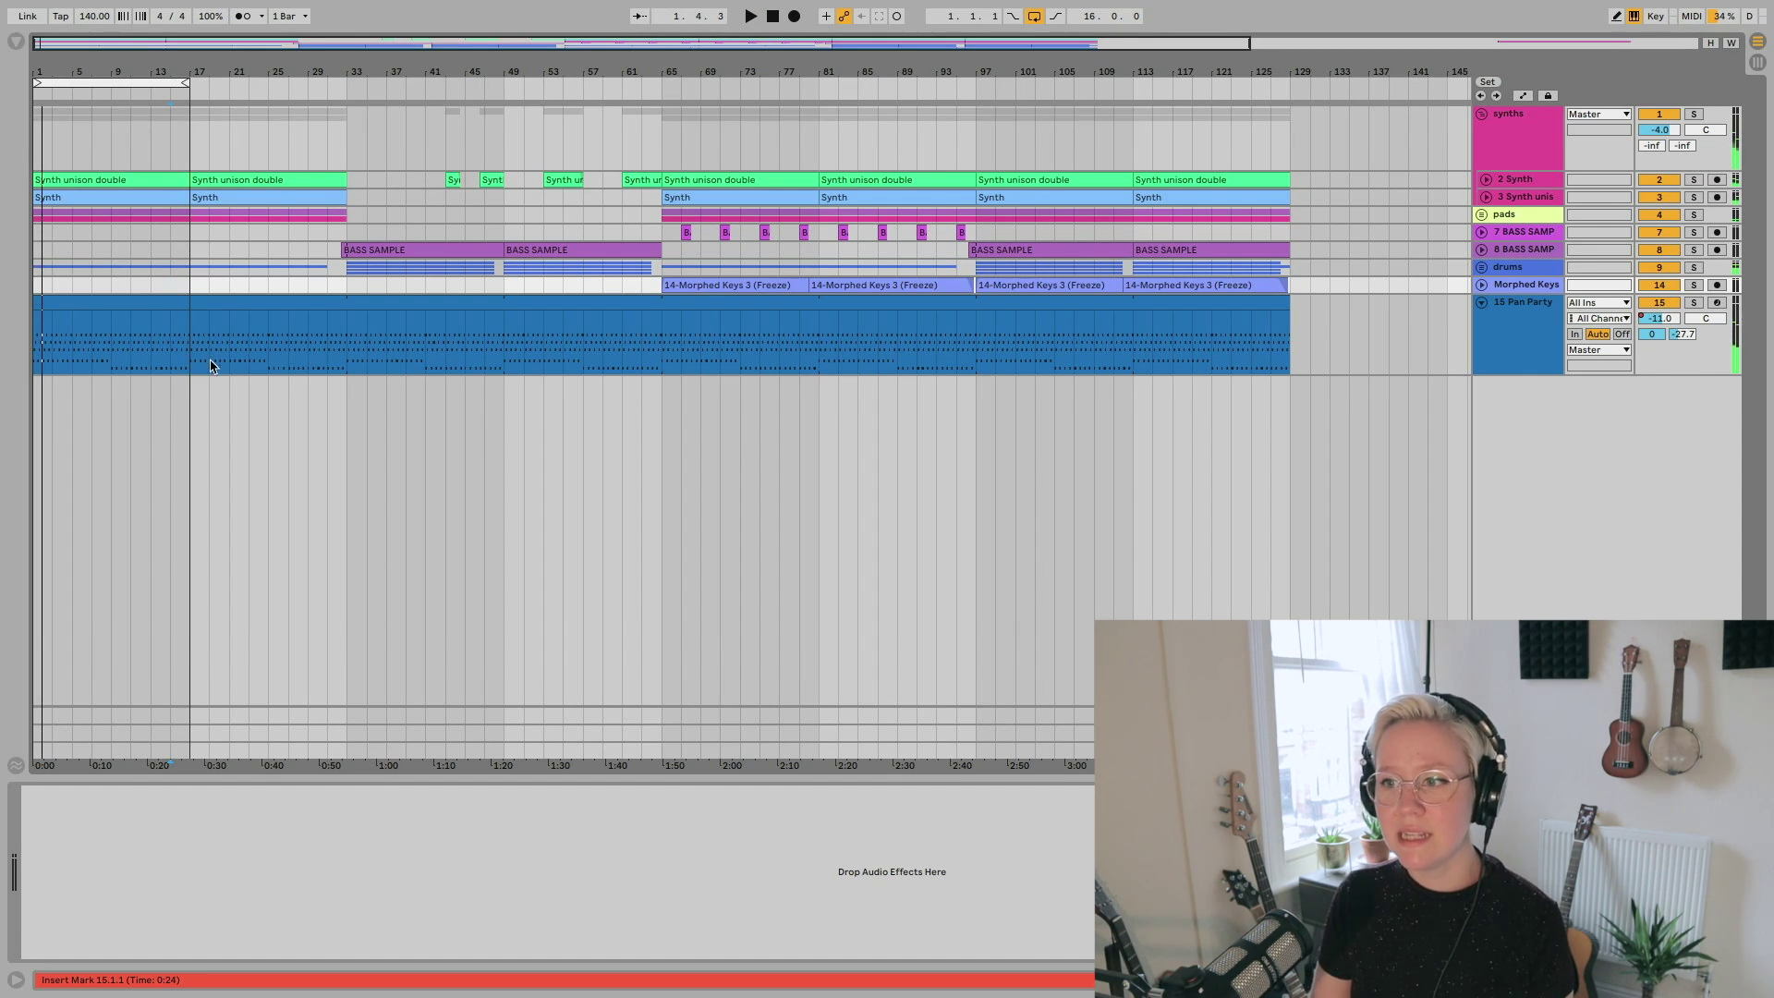
pyautogui.click(187, 393)
pyautogui.press('space')
# - Play again from bar 15 and solo the Pan Party track
pyautogui.moveTo(188, 368); pyautogui.dragTo(35, 218)
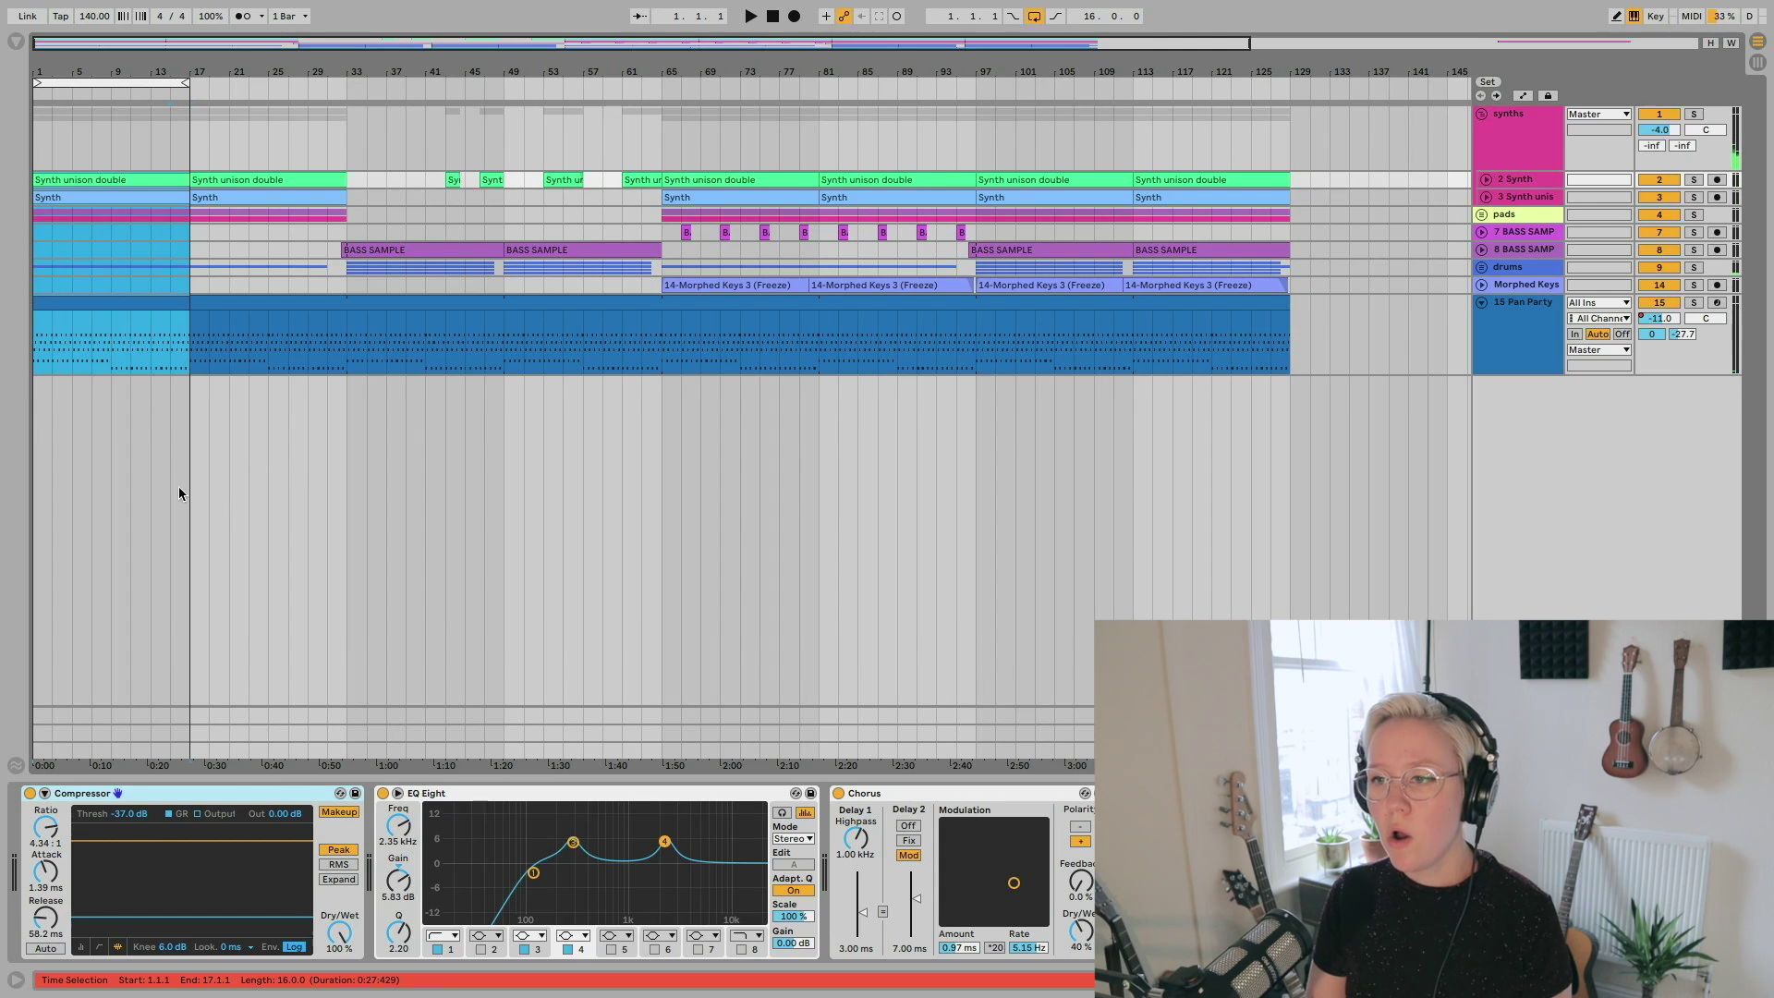
pyautogui.click(180, 487)
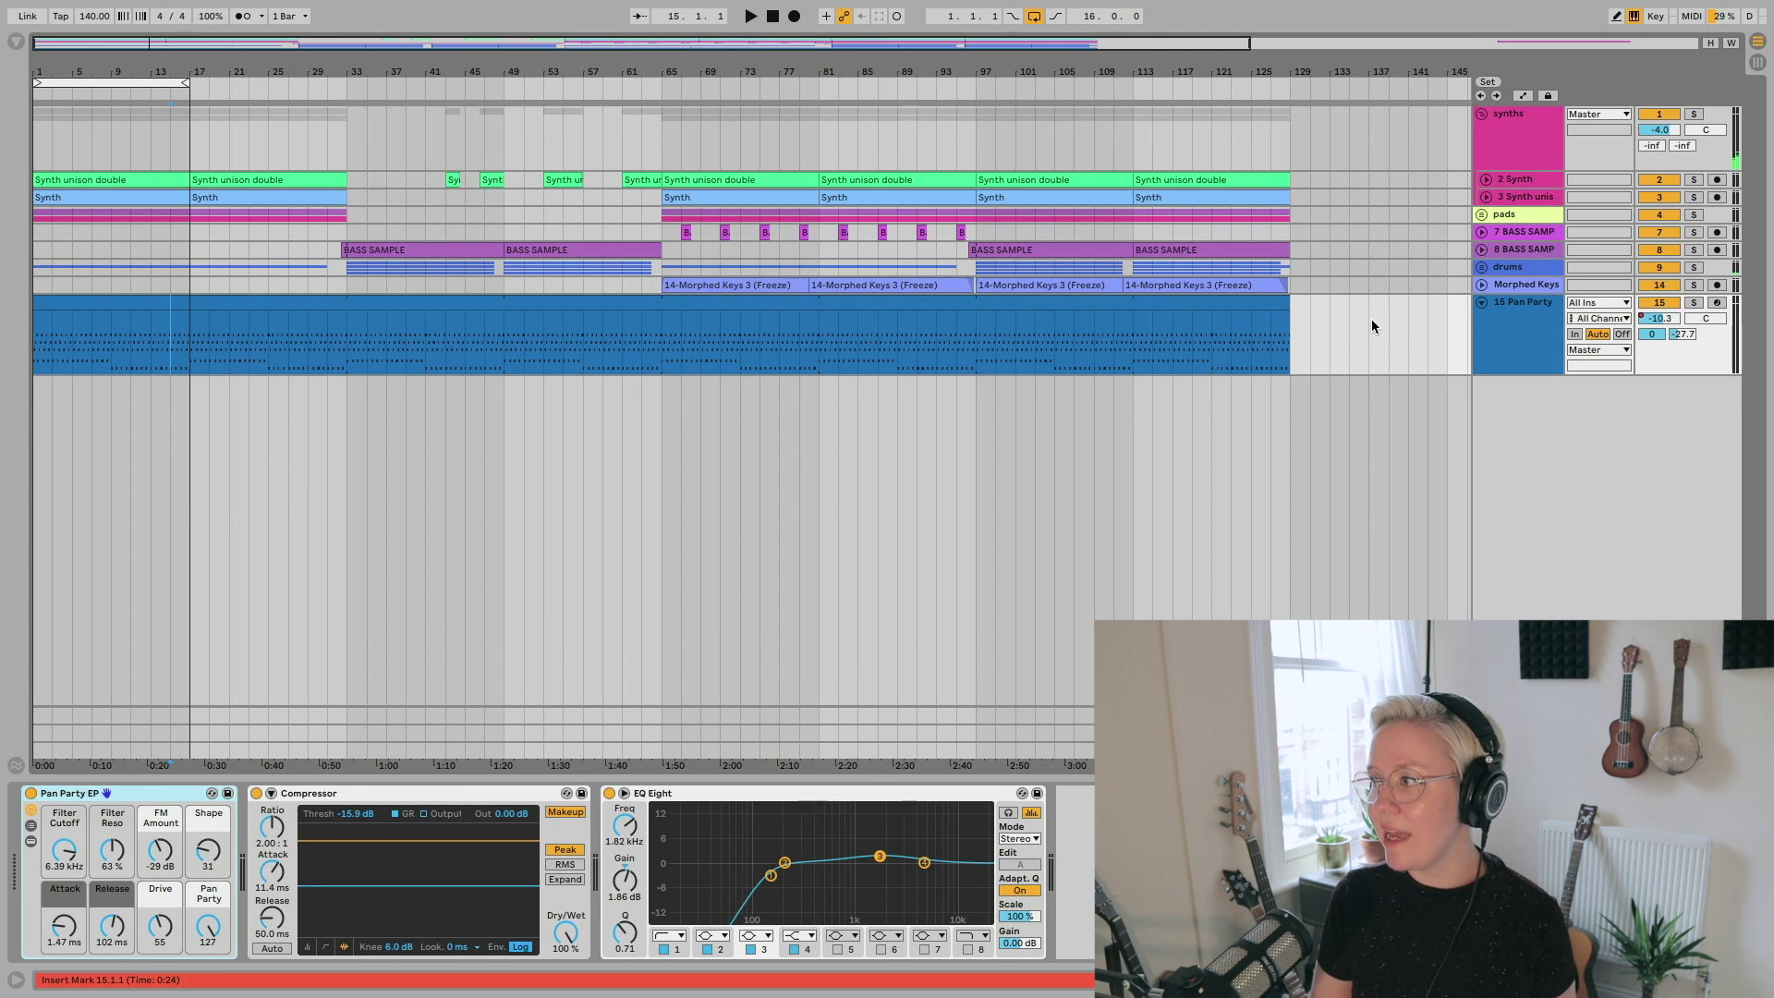
pyautogui.press('space')
pyautogui.click(1695, 303)
pyautogui.press('space')
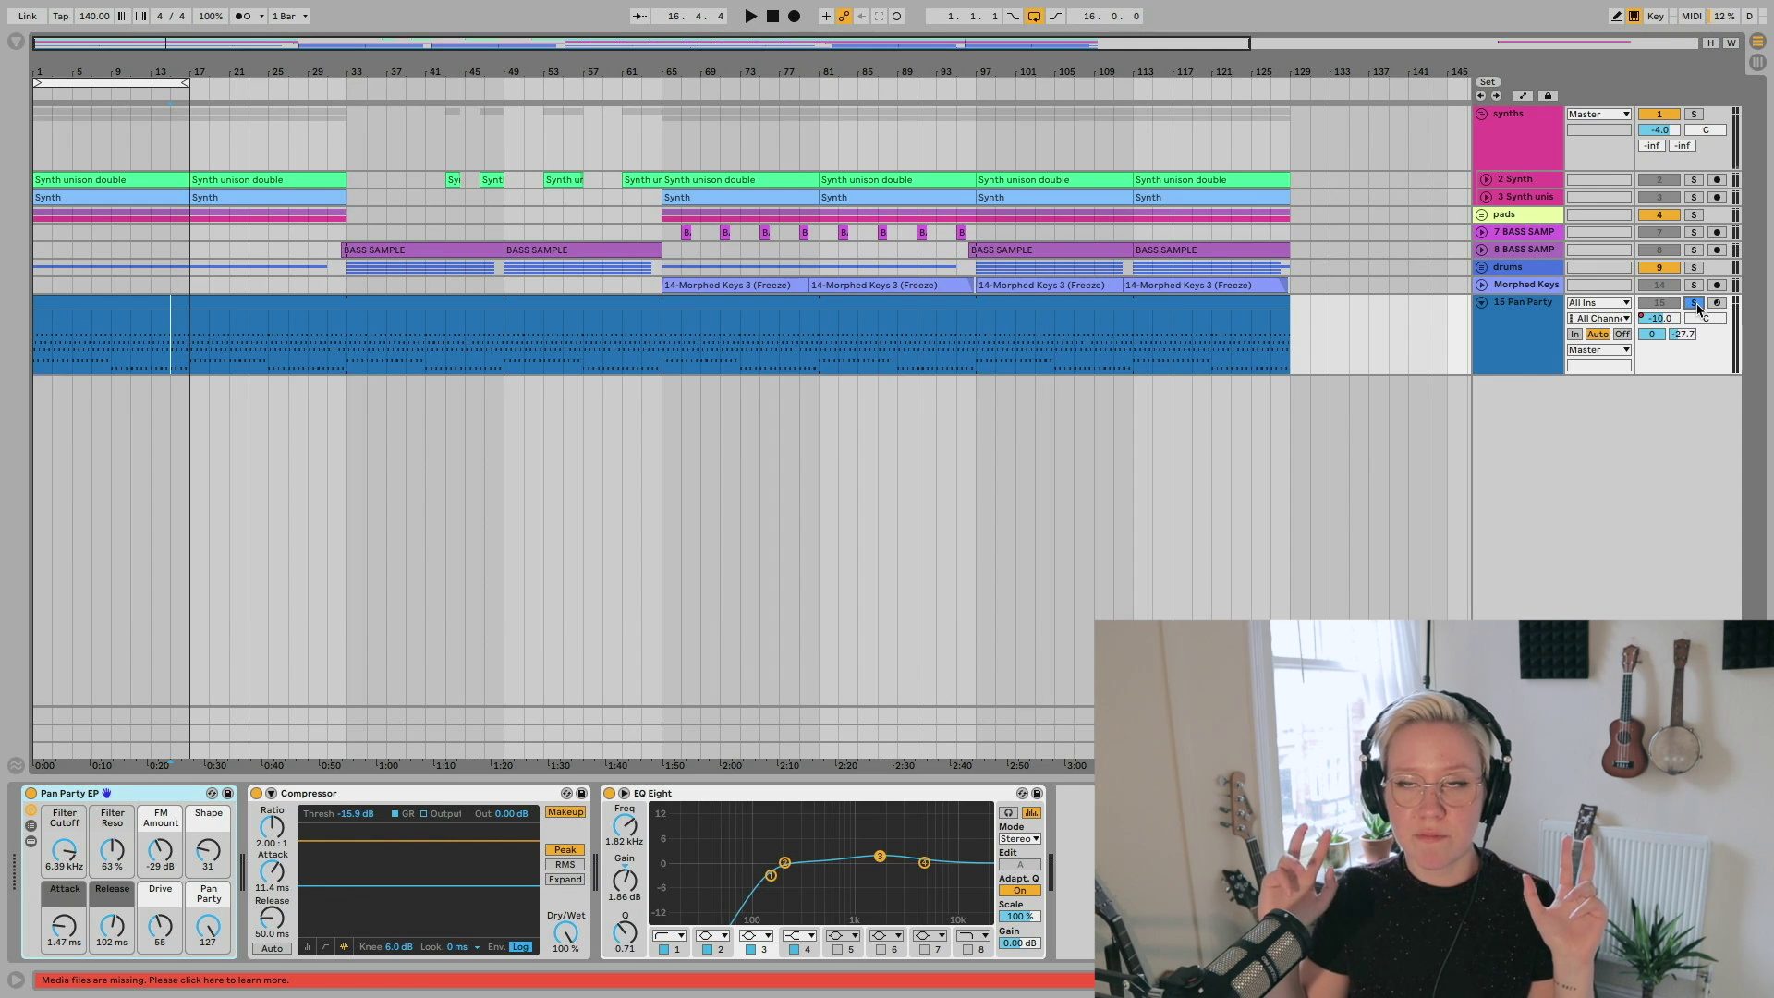
# - Un-solo Pan Party, play briefly, then select bars 1–17 across all tracks
pyautogui.click(1697, 305)
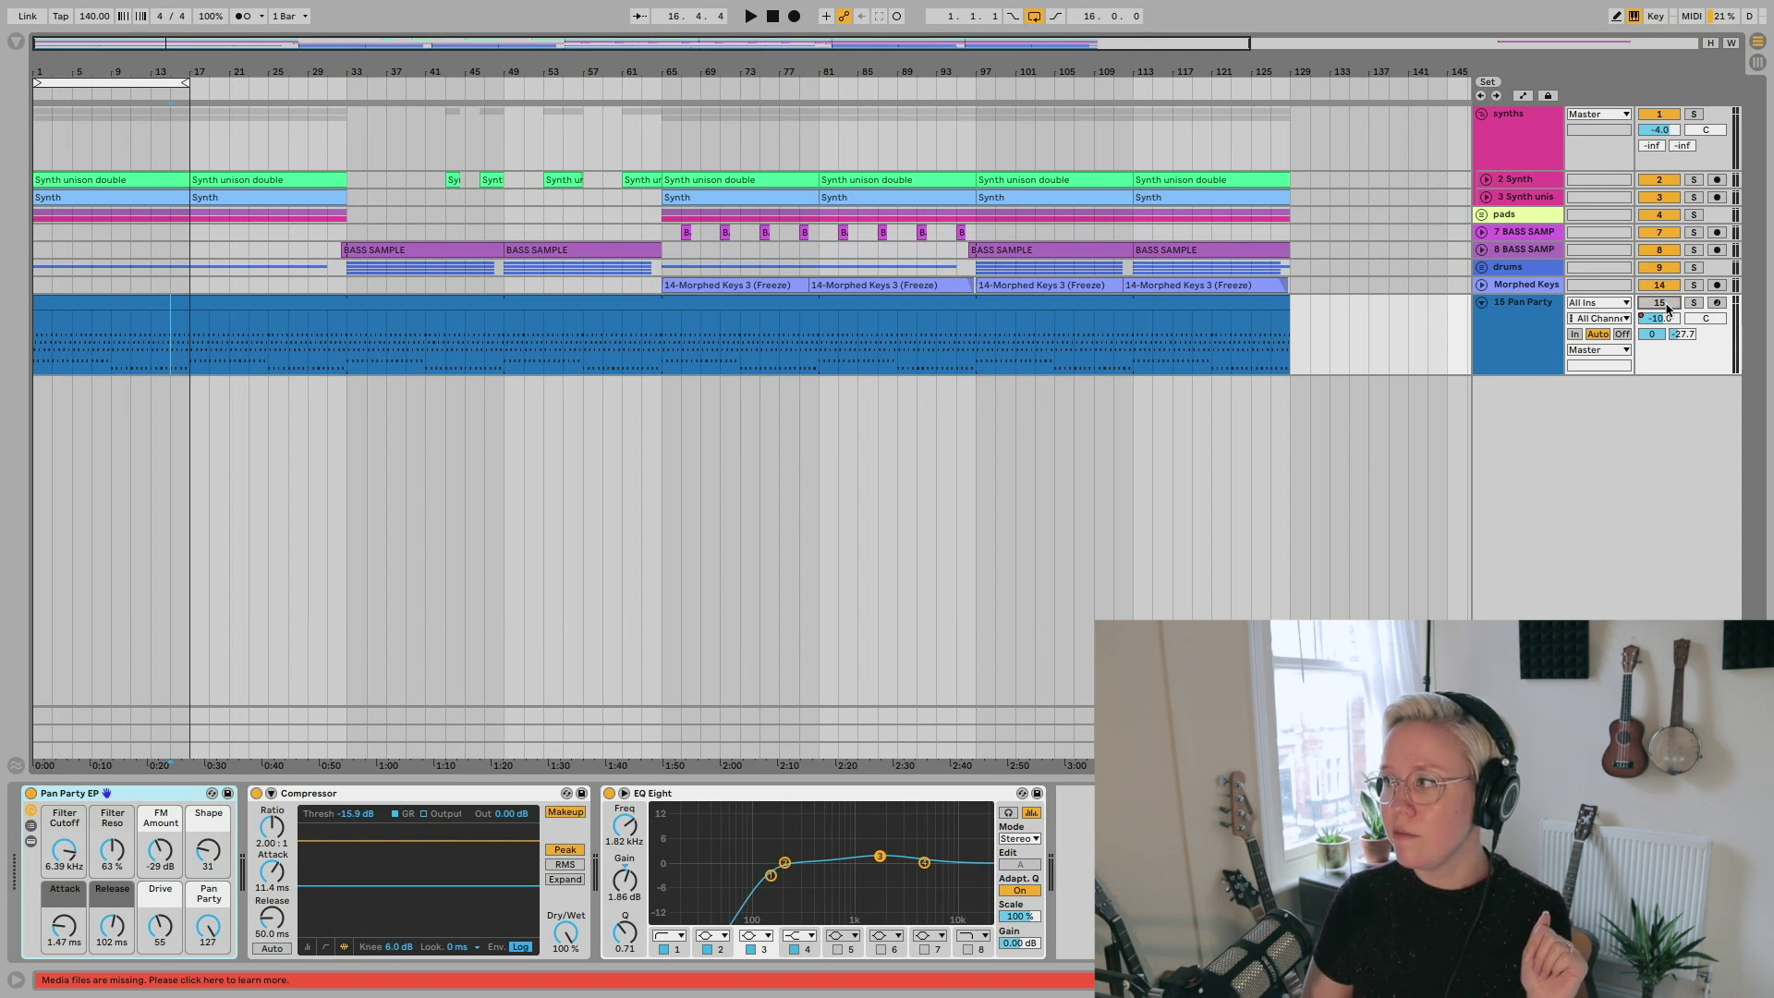
pyautogui.press('space')
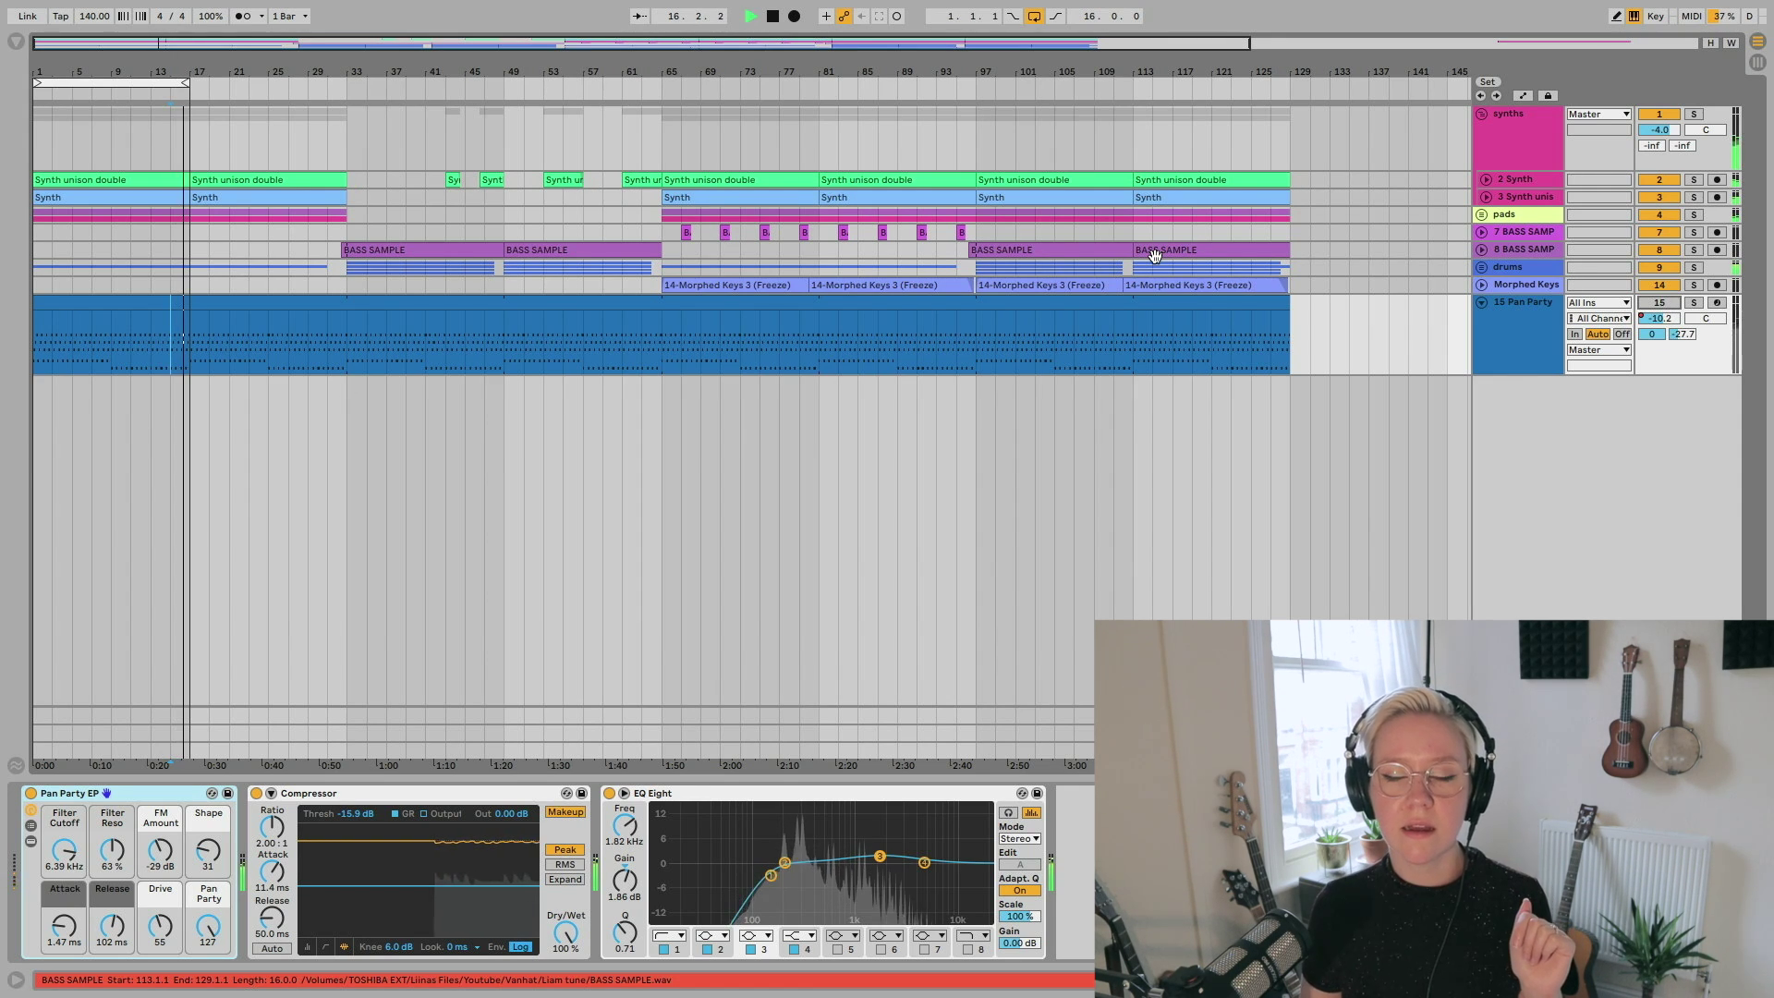
pyautogui.press('space')
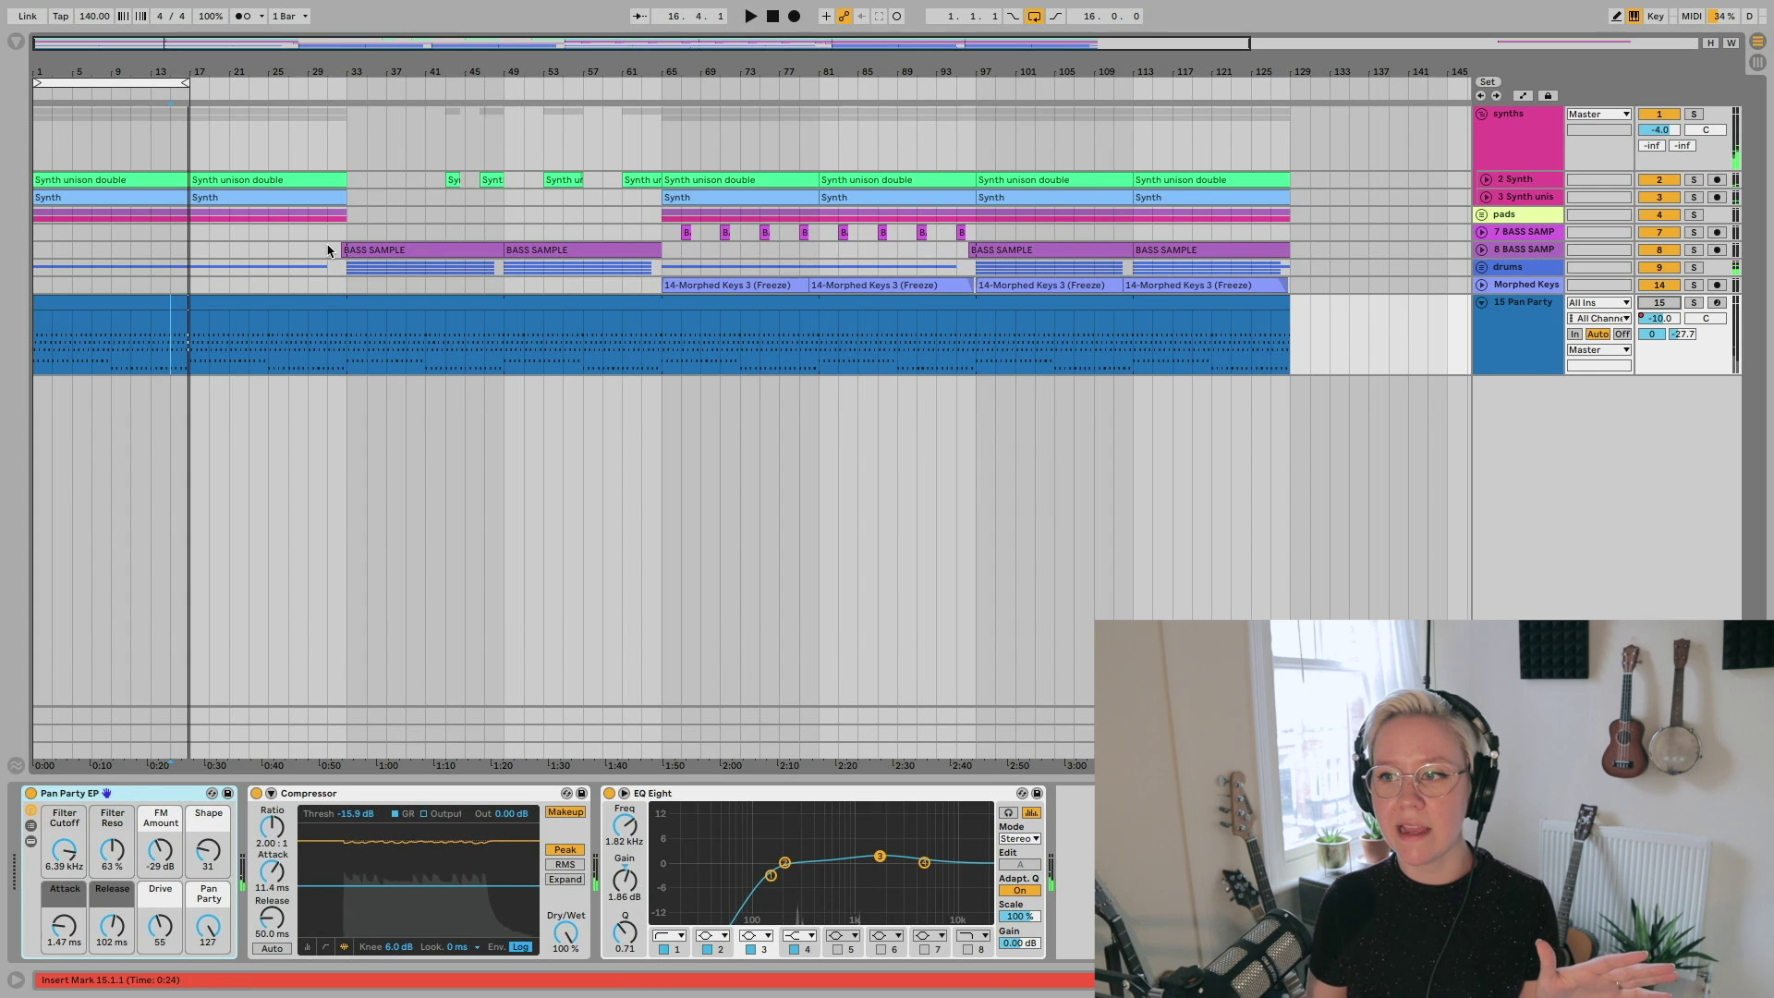
pyautogui.moveTo(187, 370); pyautogui.dragTo(24, 155)
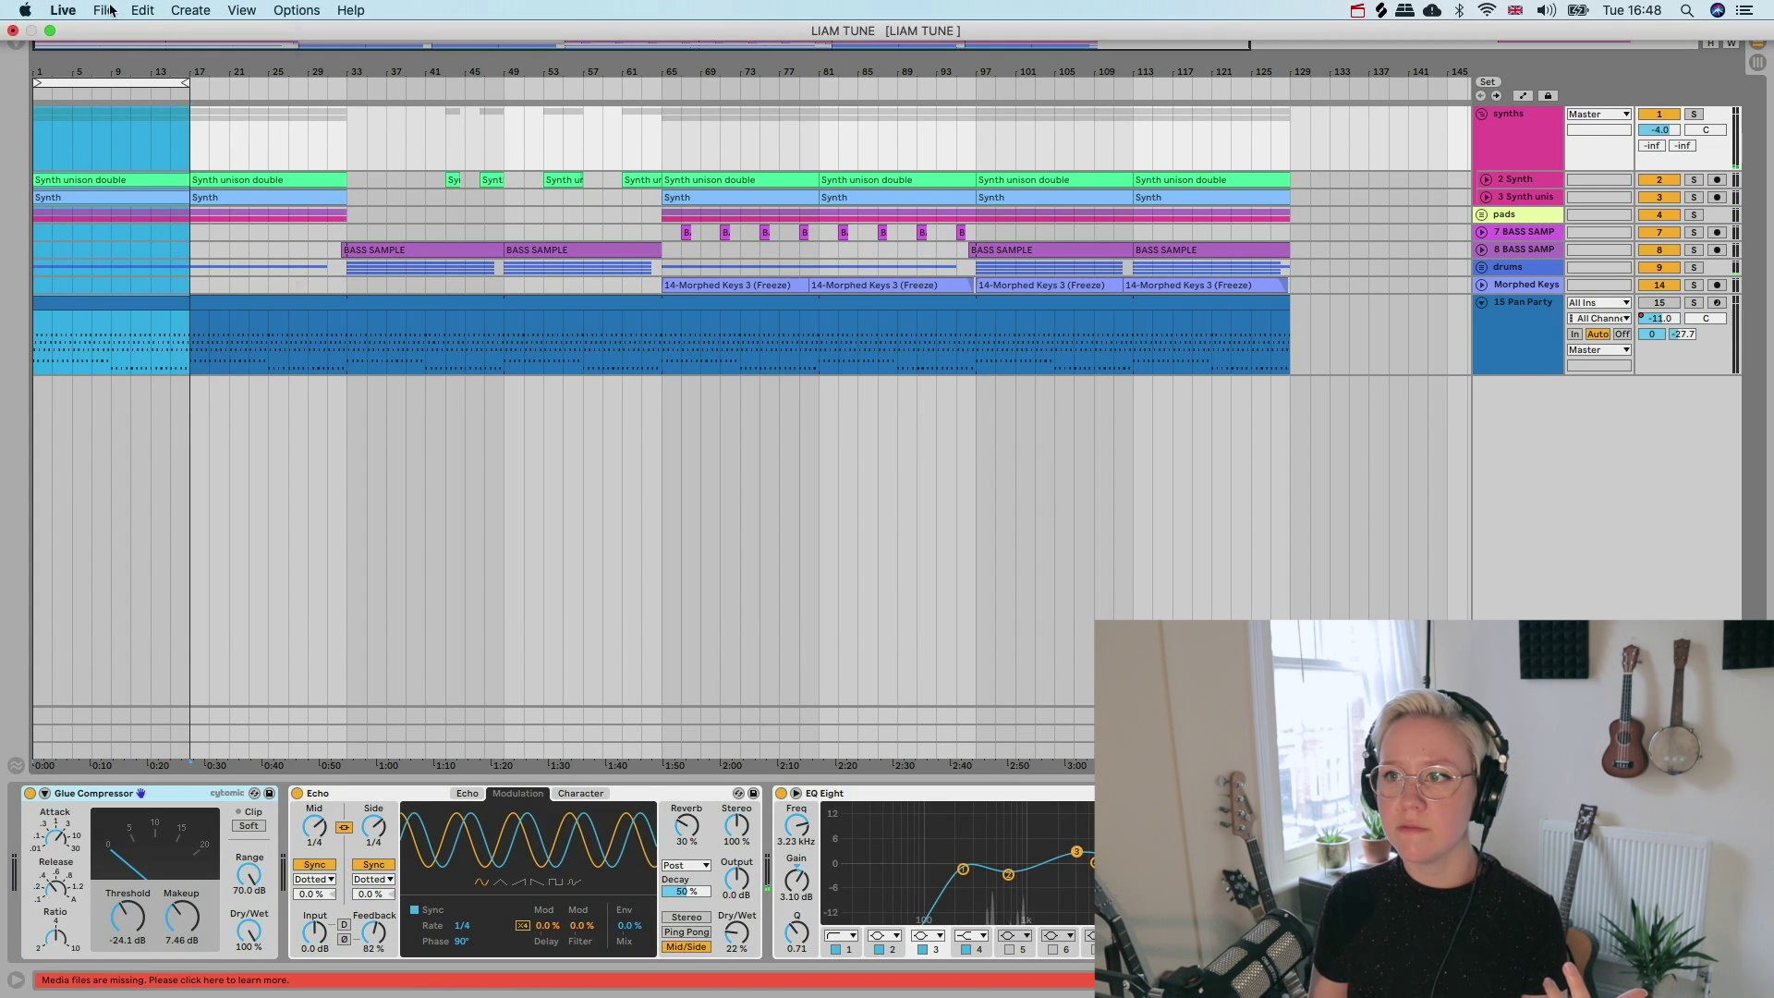
# - Bring up the audio export settings from the File menu
pyautogui.click(104, 11)
pyautogui.click(167, 252)
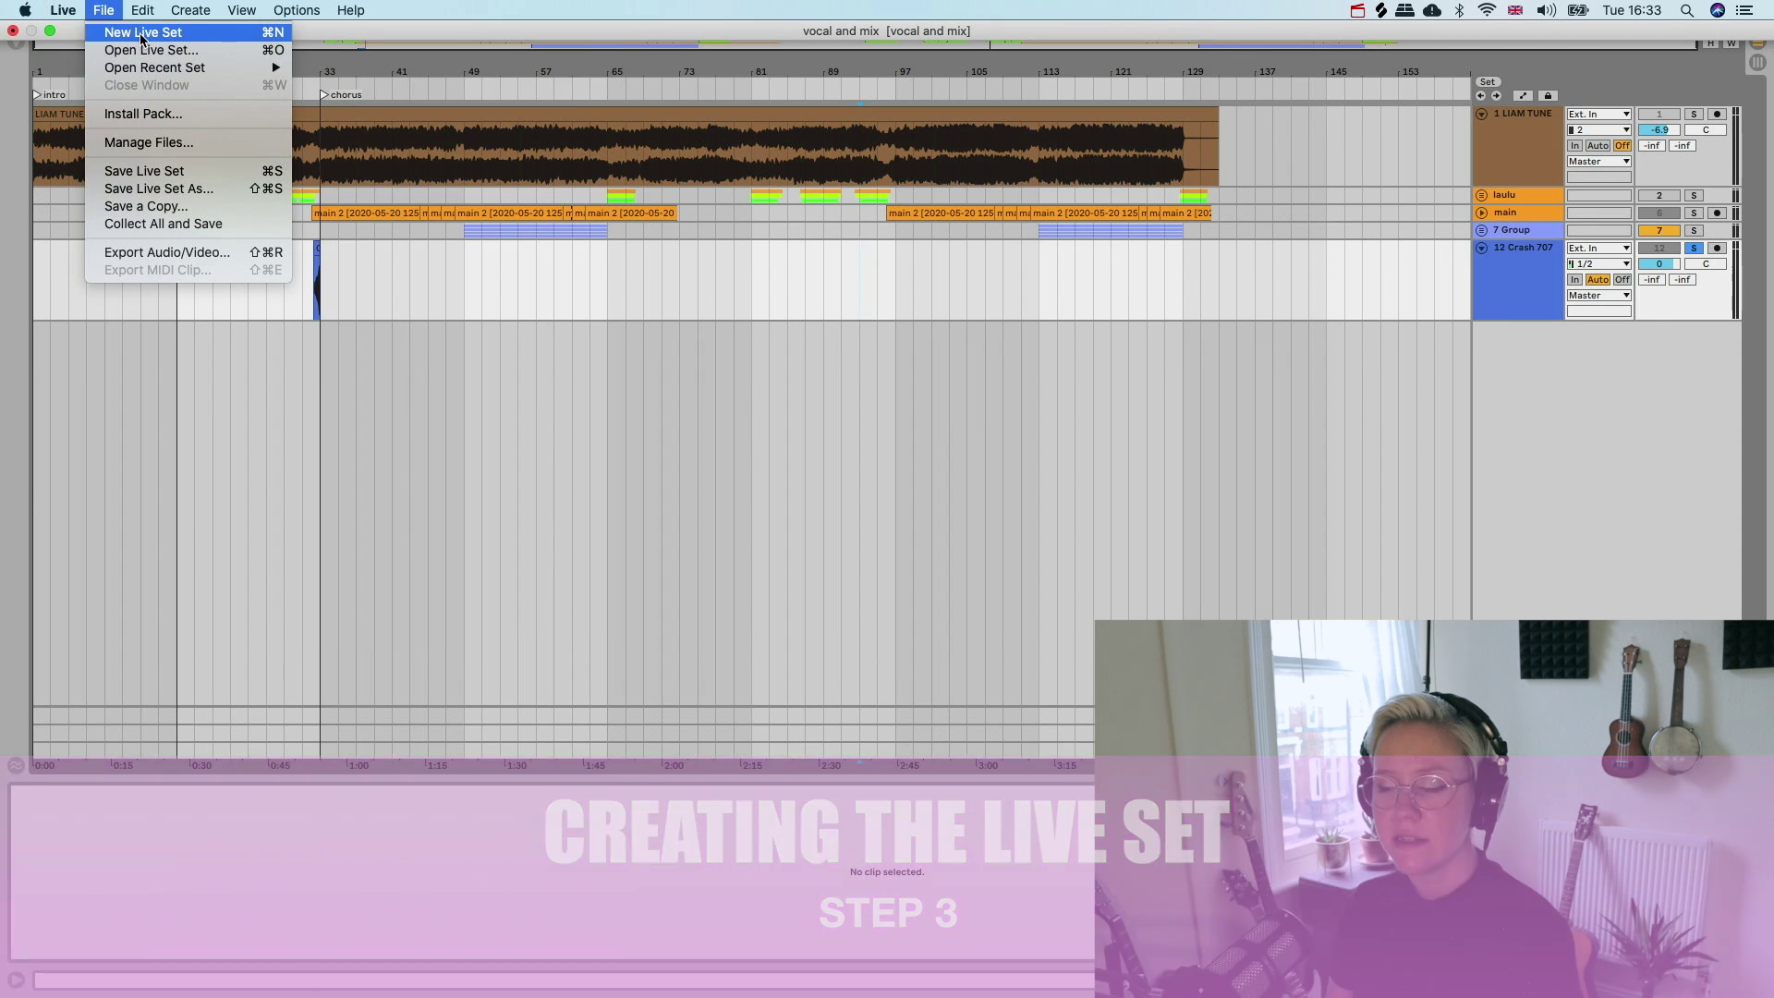
# - Start a new empty Live Set and rename its first scene to intro
pyautogui.click(142, 33)
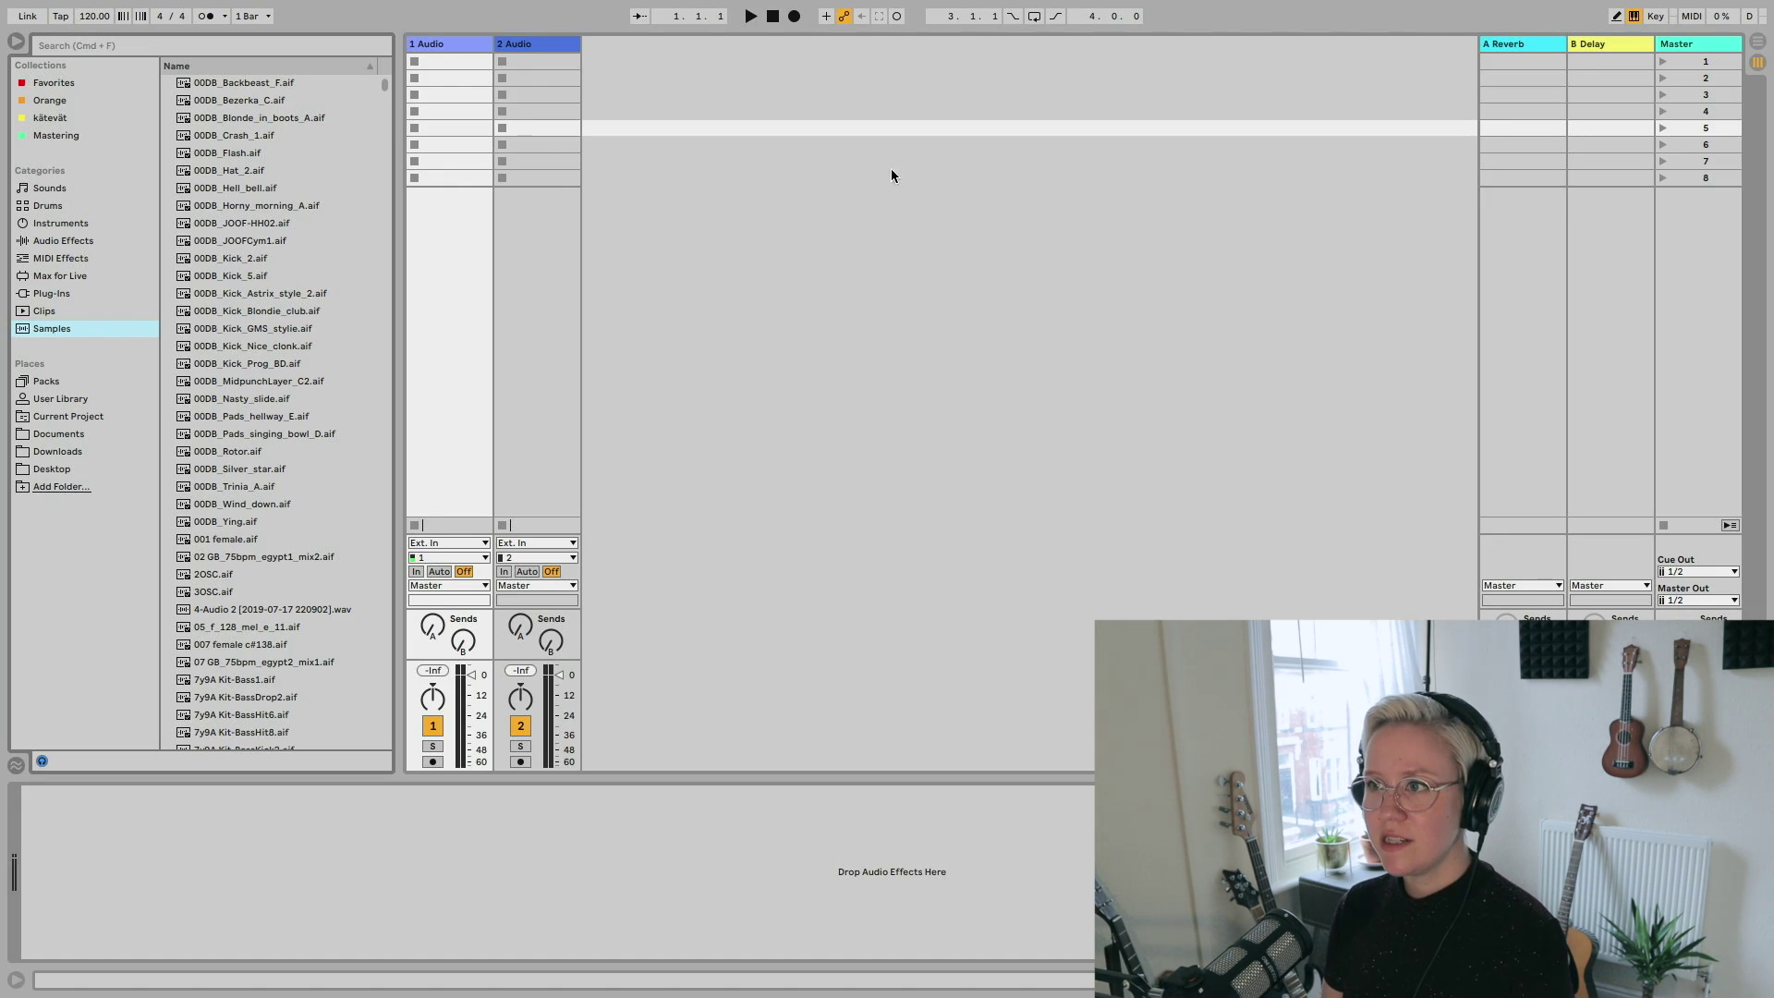
pyautogui.click(459, 44)
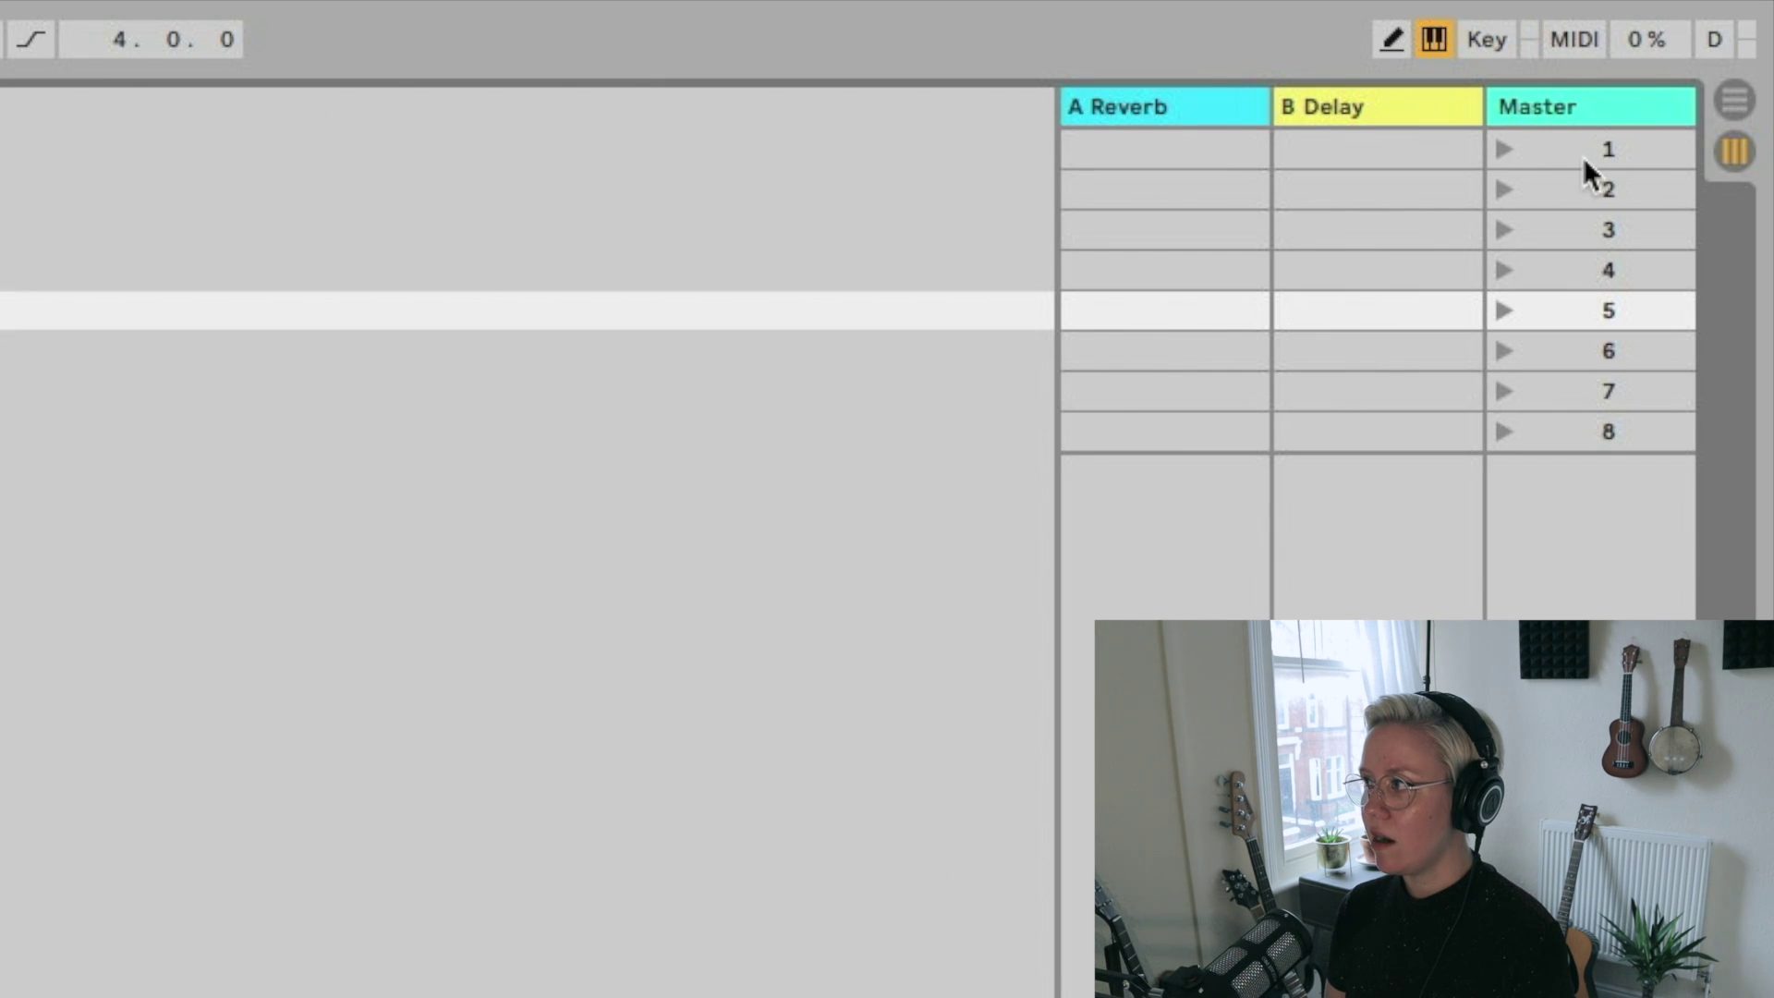
pyautogui.click(1602, 141)
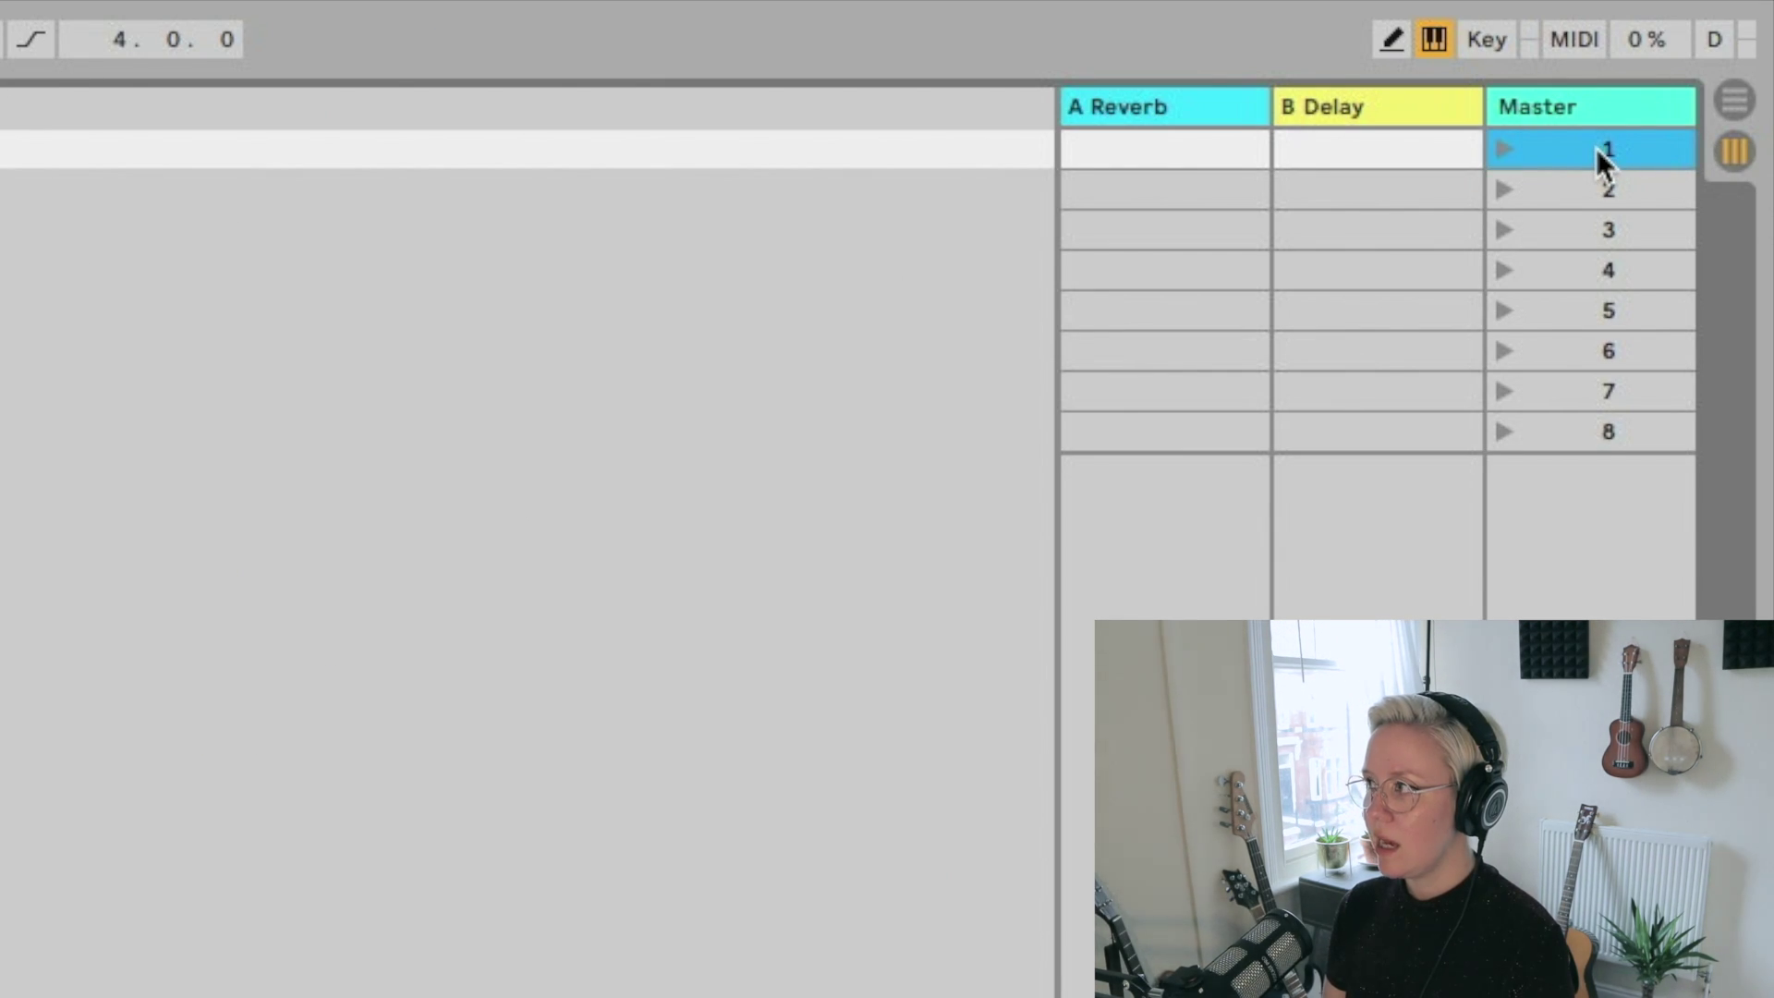
pyautogui.hotkey('ctrl', 'r')
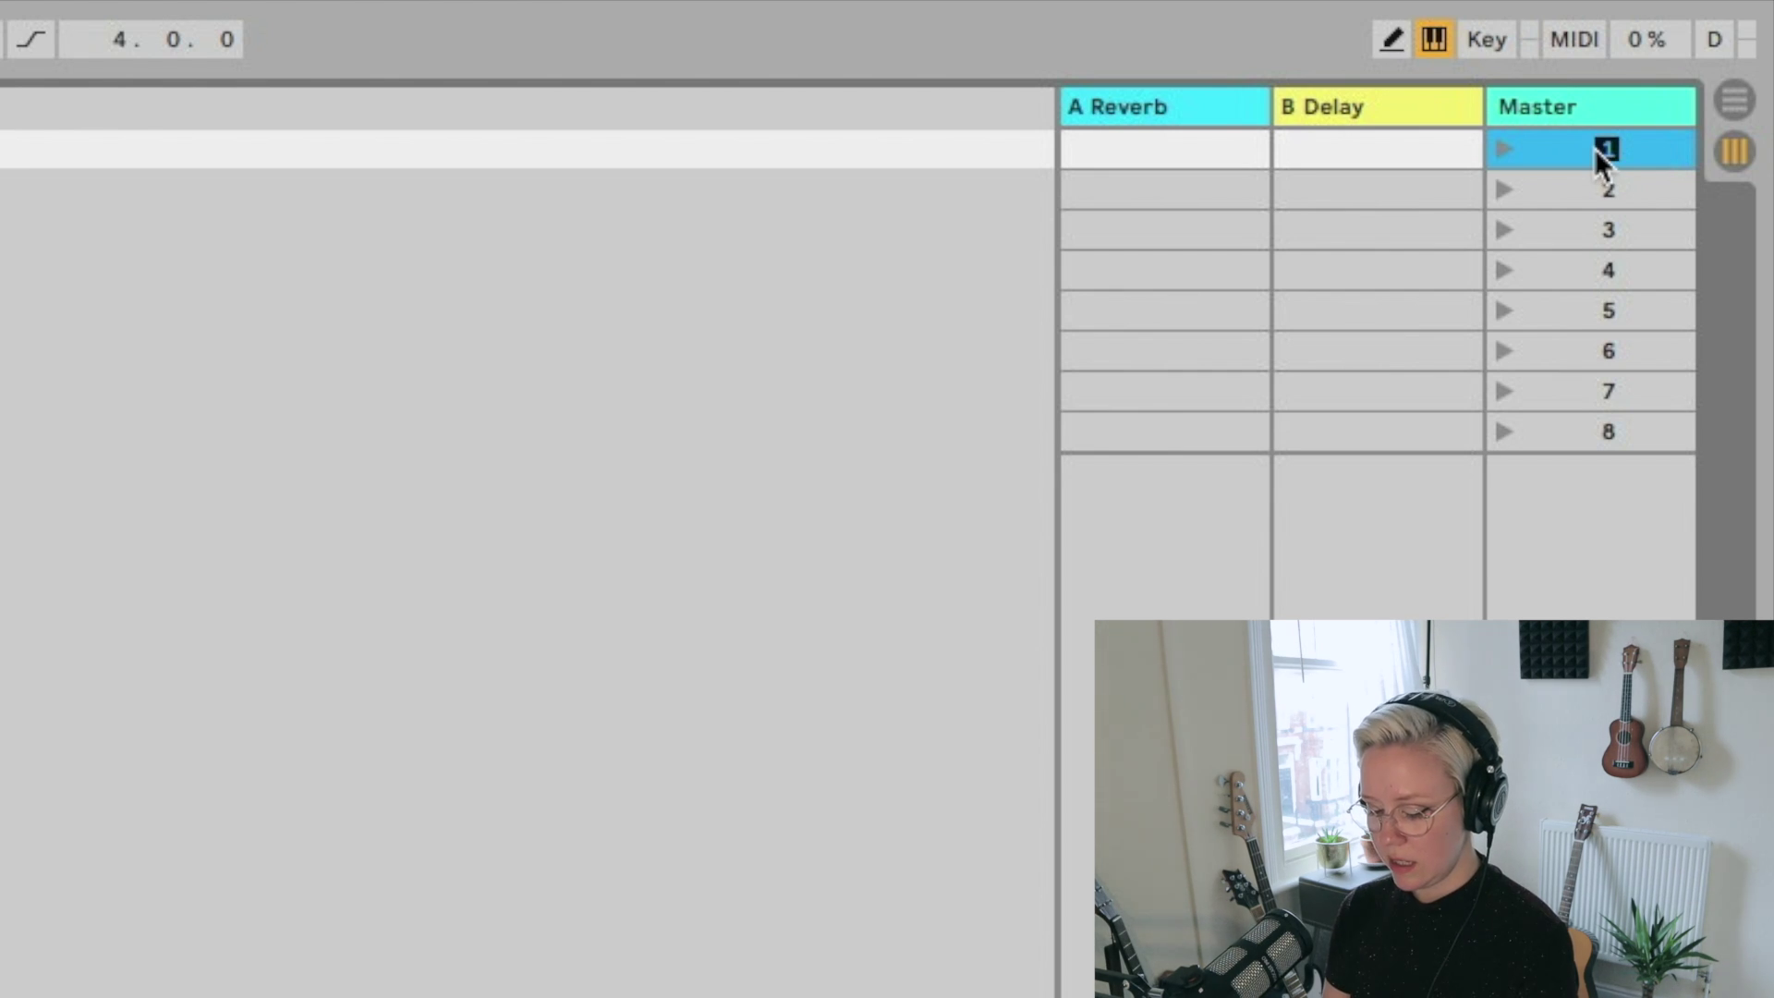
pyautogui.write('intro')
pyautogui.click(1598, 423)
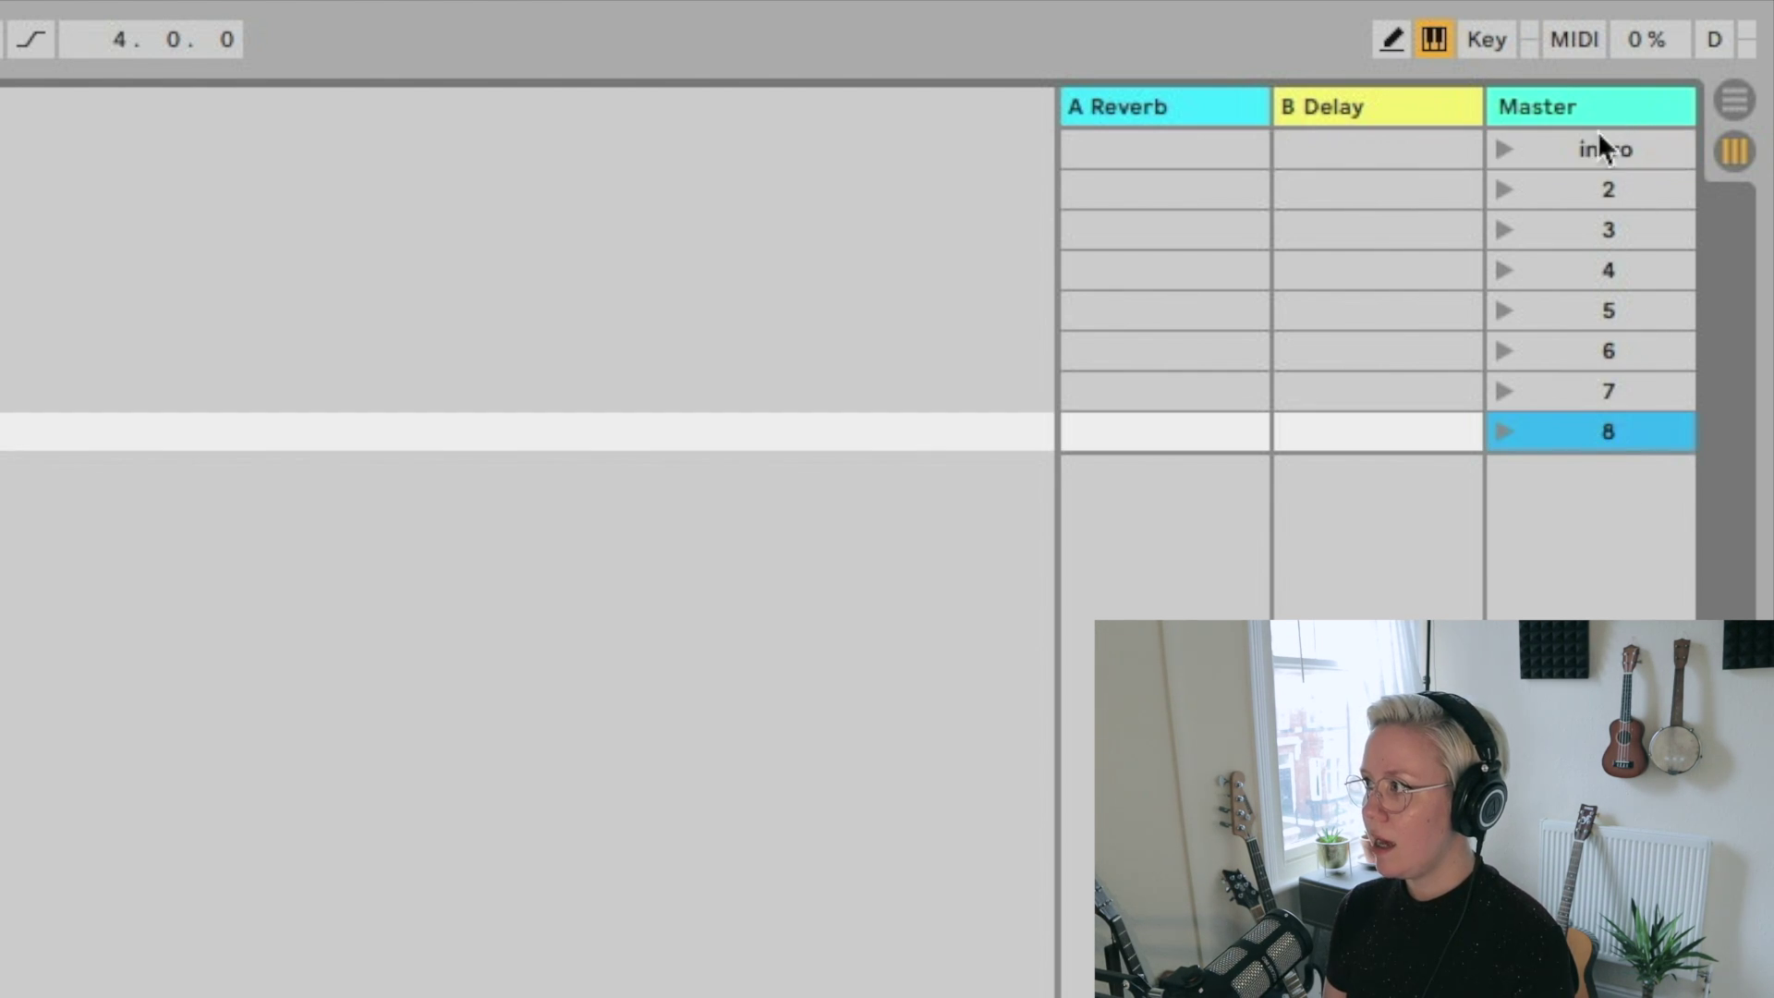
# - Give the intro scene a 140 BPM launch tempo so it reads 'intro; 140 BPM'
pyautogui.click(1592, 146)
pyautogui.rightClick(1584, 153)
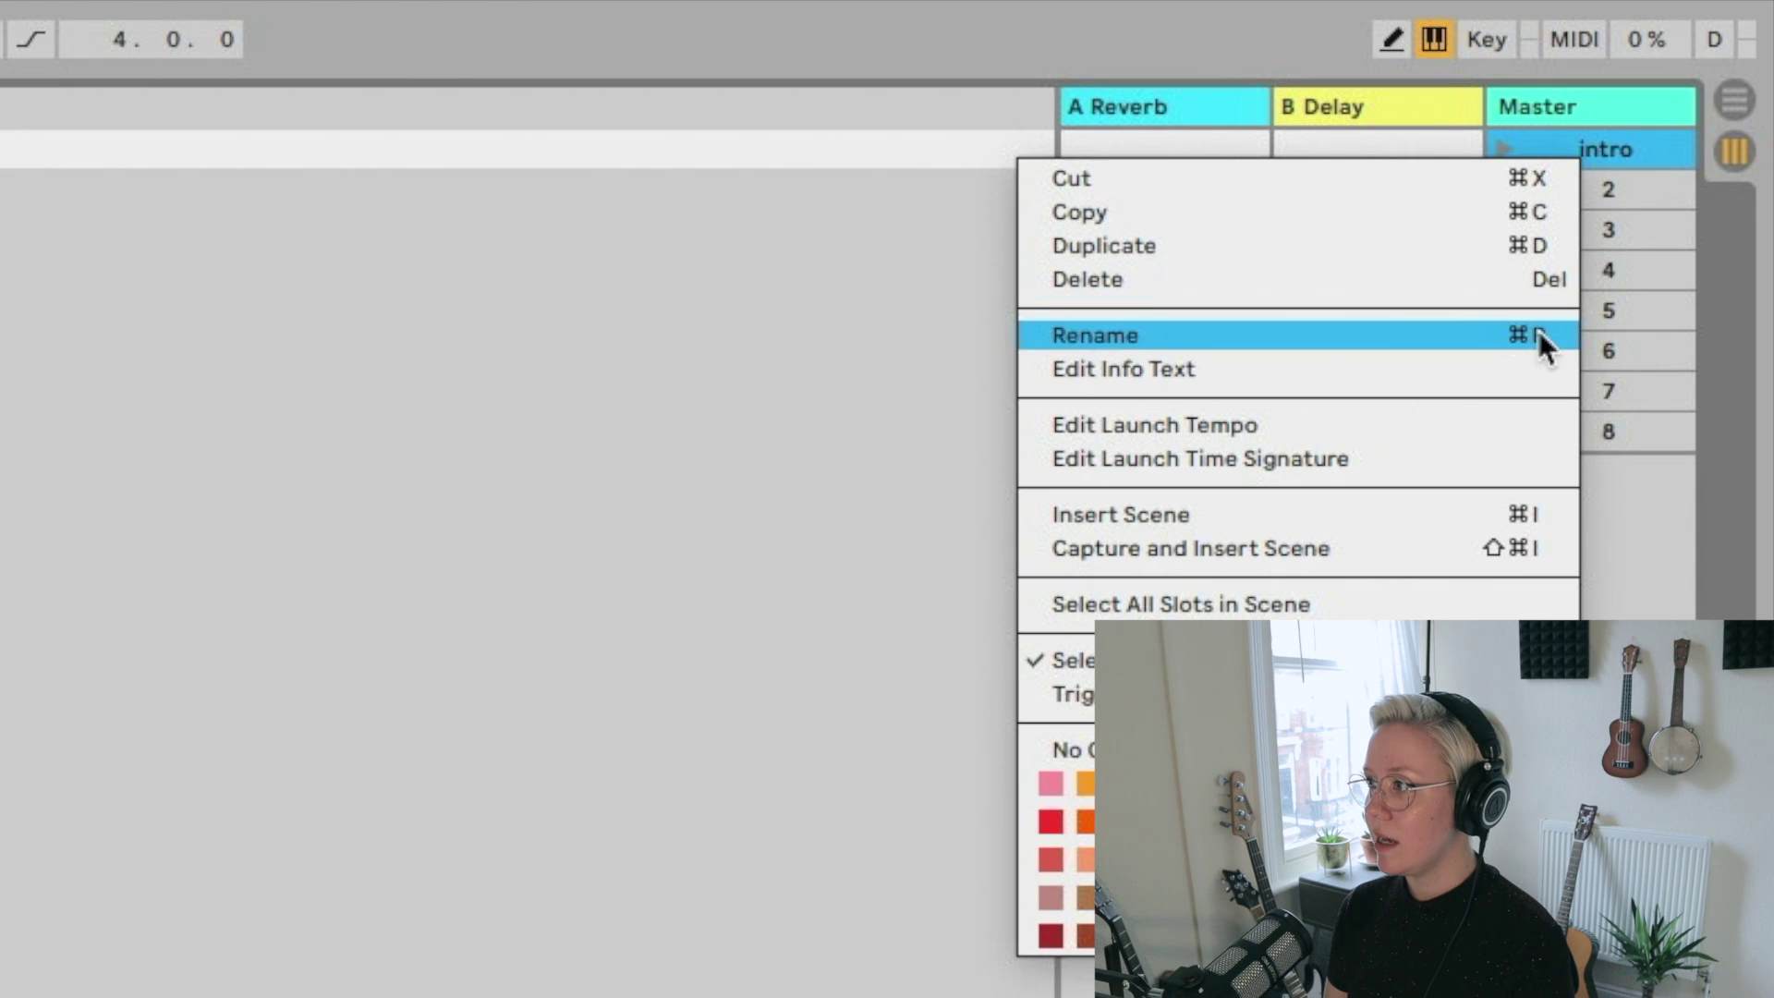
pyautogui.click(1487, 425)
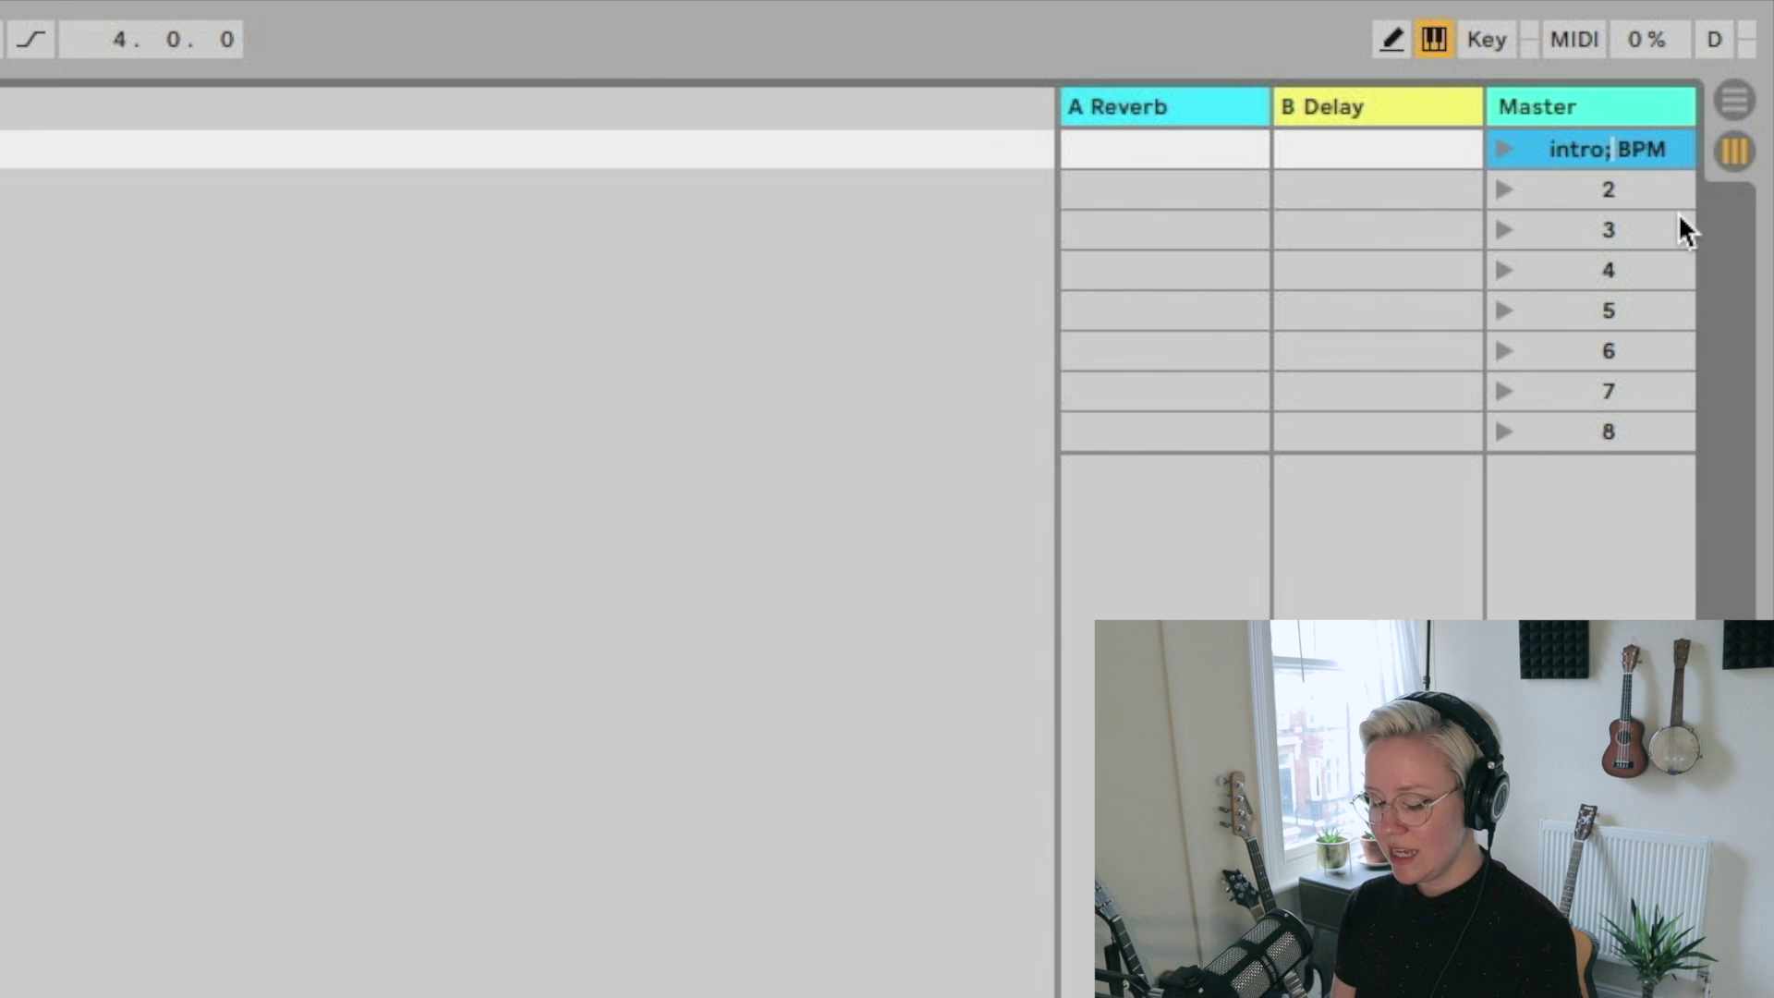
pyautogui.write('140')
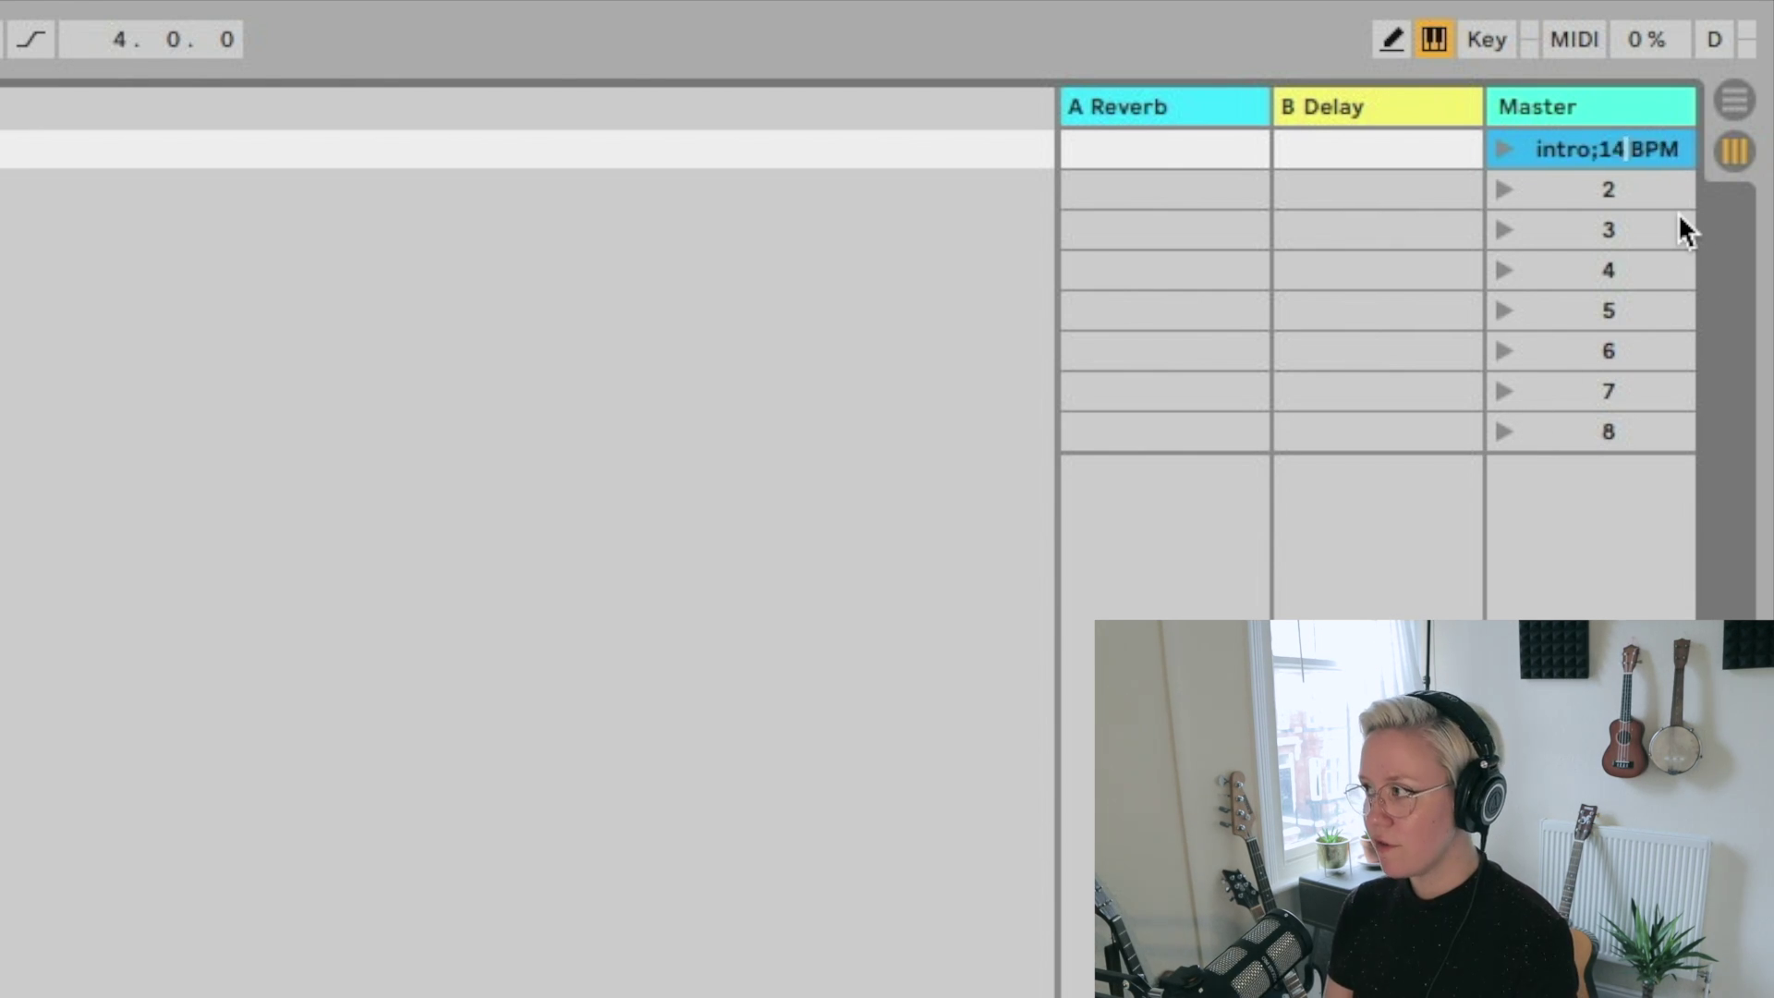
pyautogui.click(1635, 154)
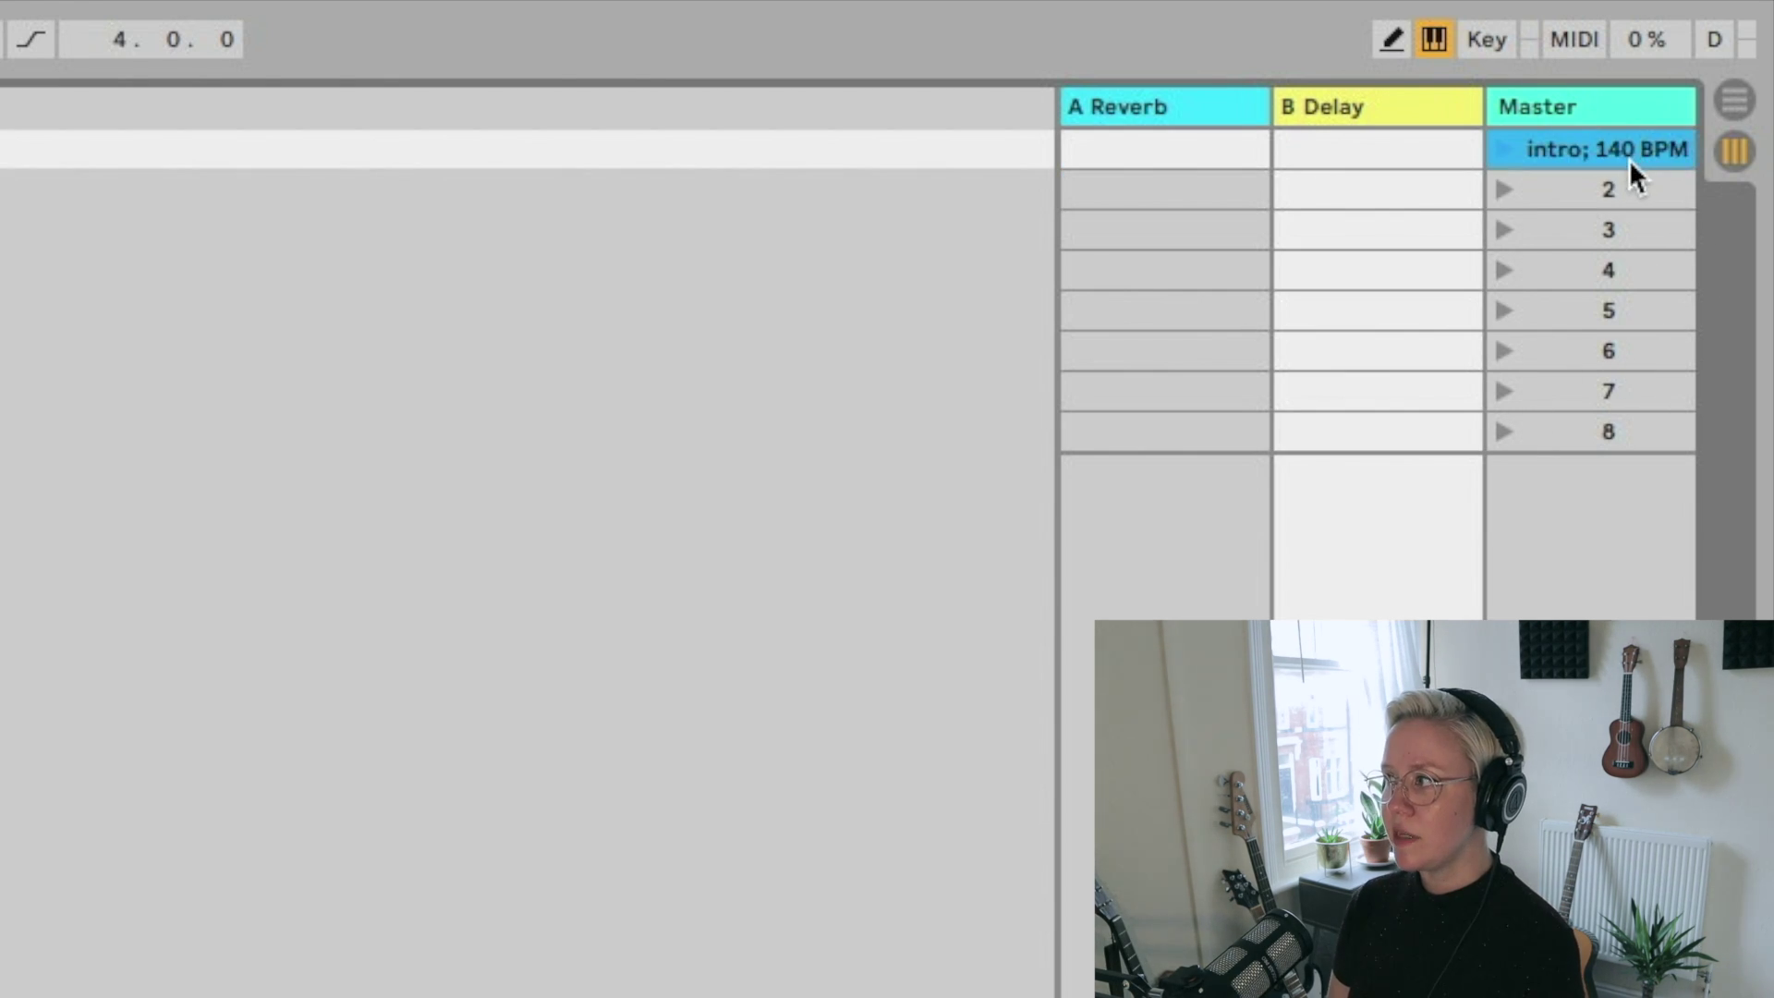
pyautogui.click(1626, 187)
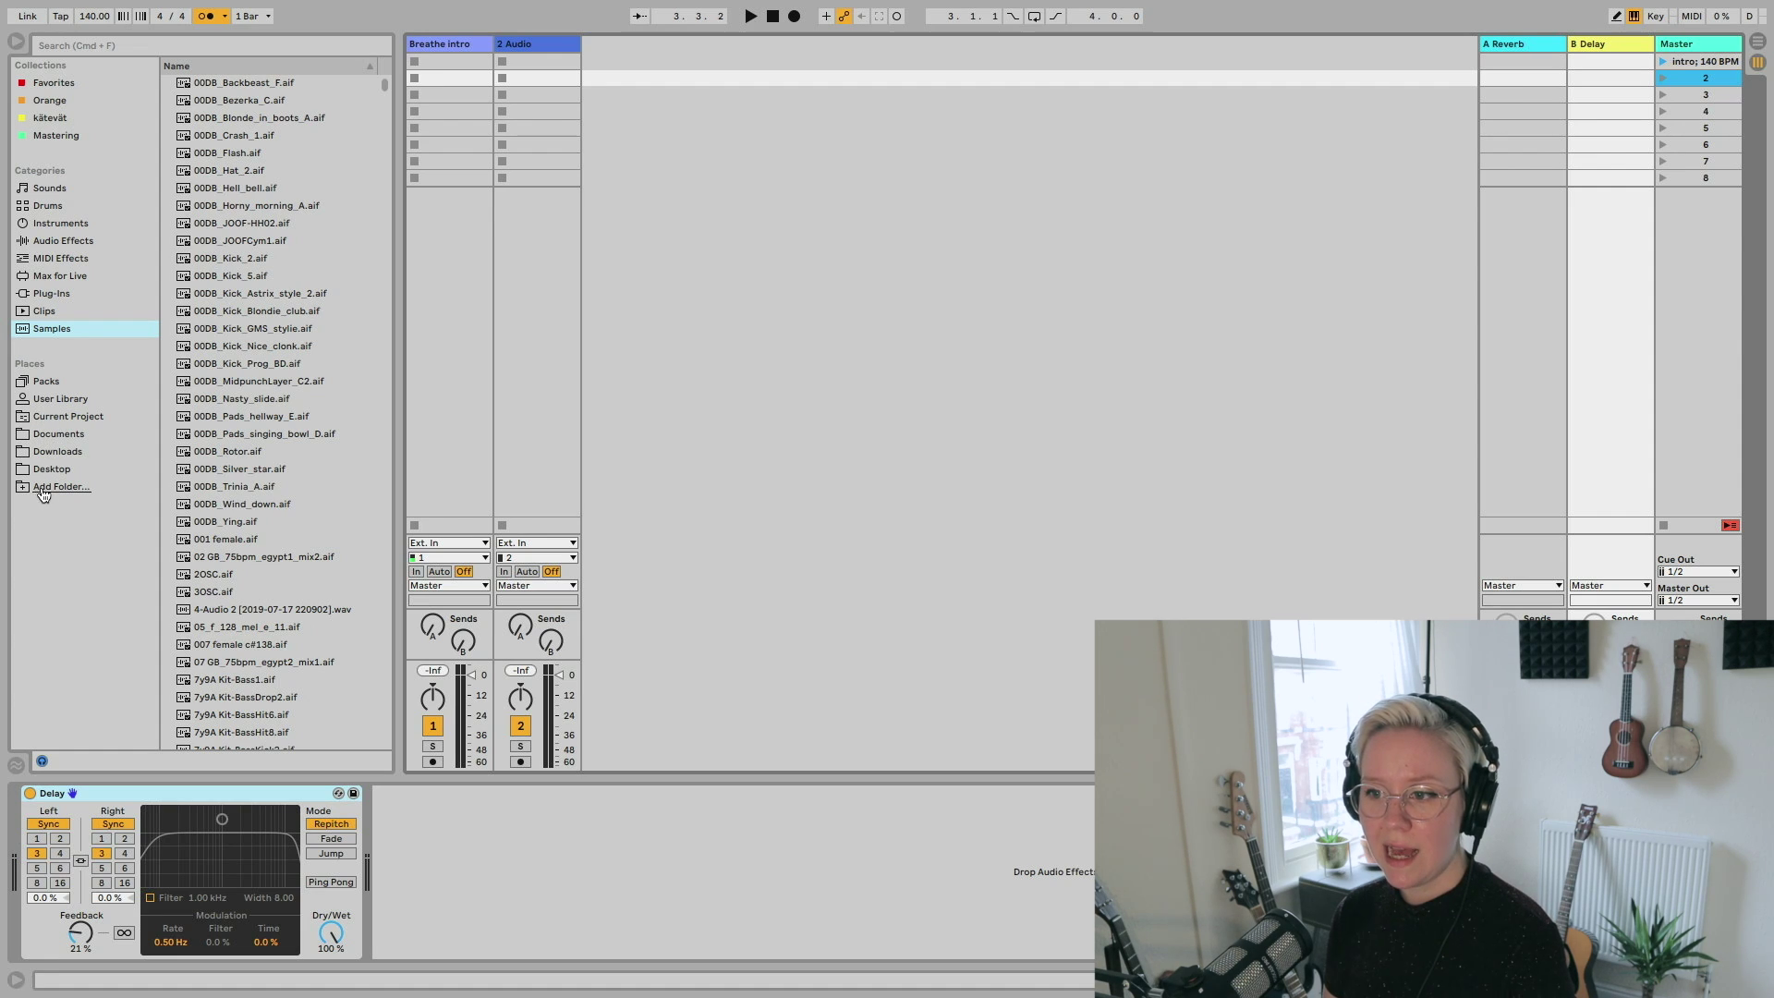
# - Load breath intro 140 bpm.wav from Desktop > Live Performance into the first track's top slot
pyautogui.click(44, 472)
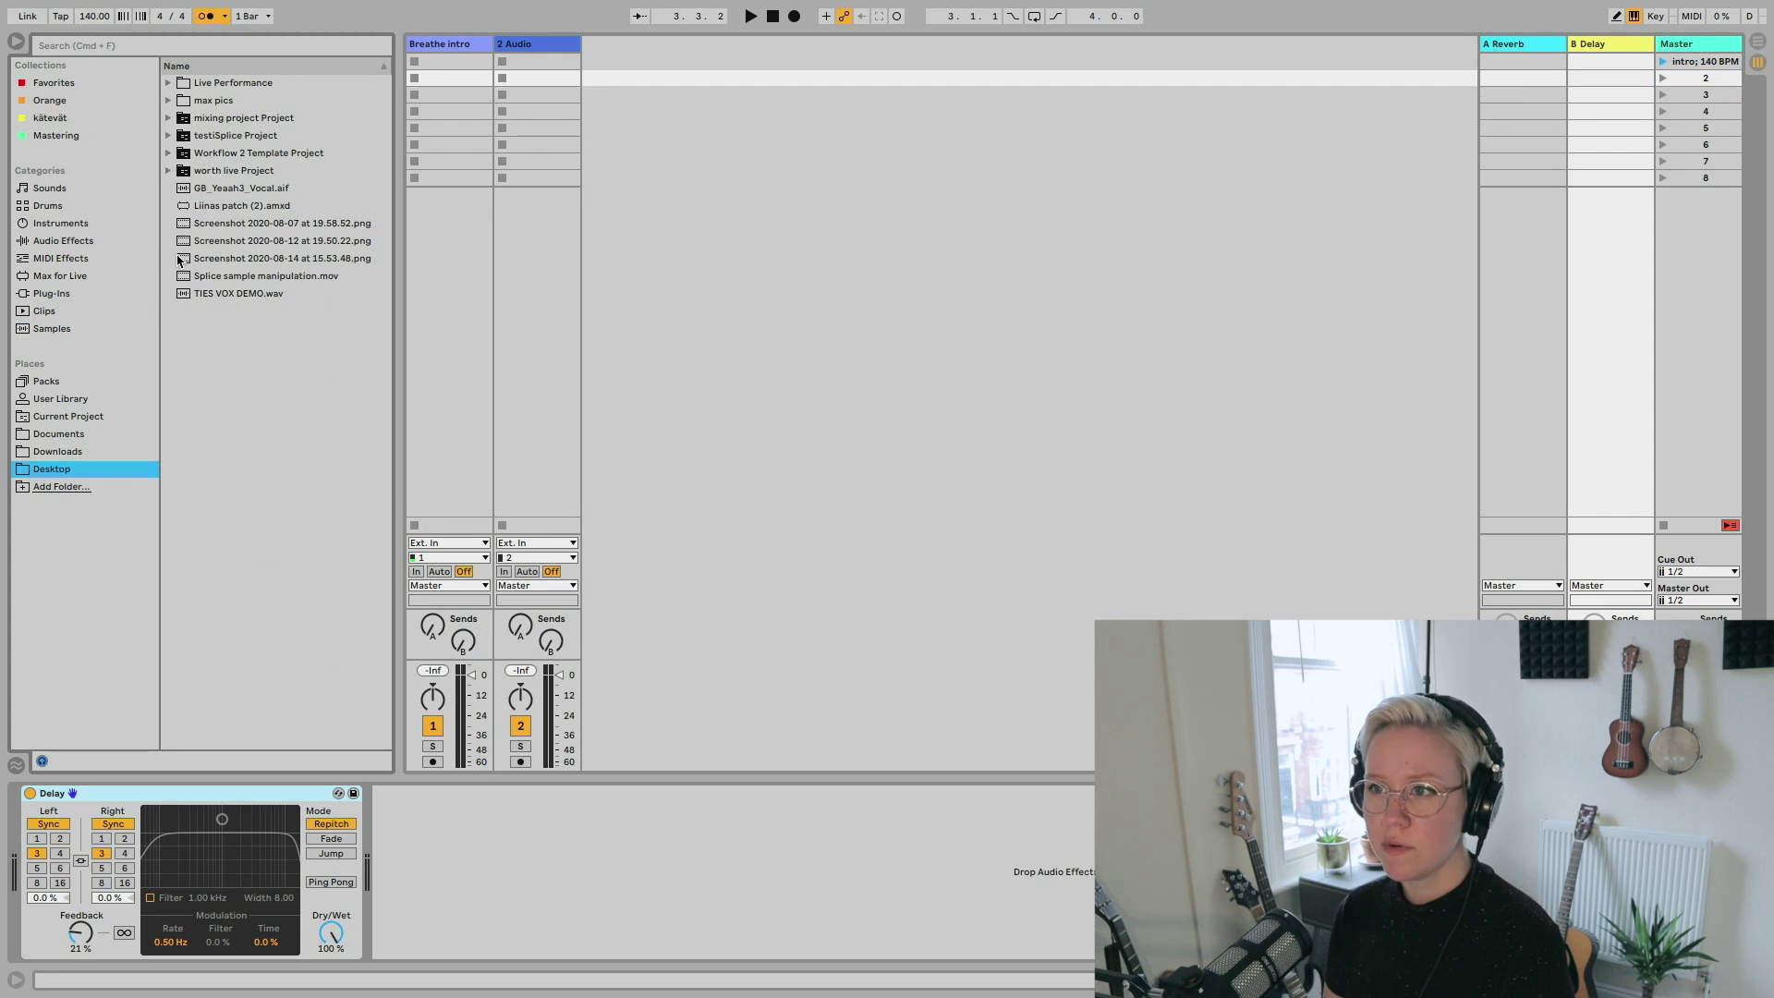
pyautogui.click(167, 82)
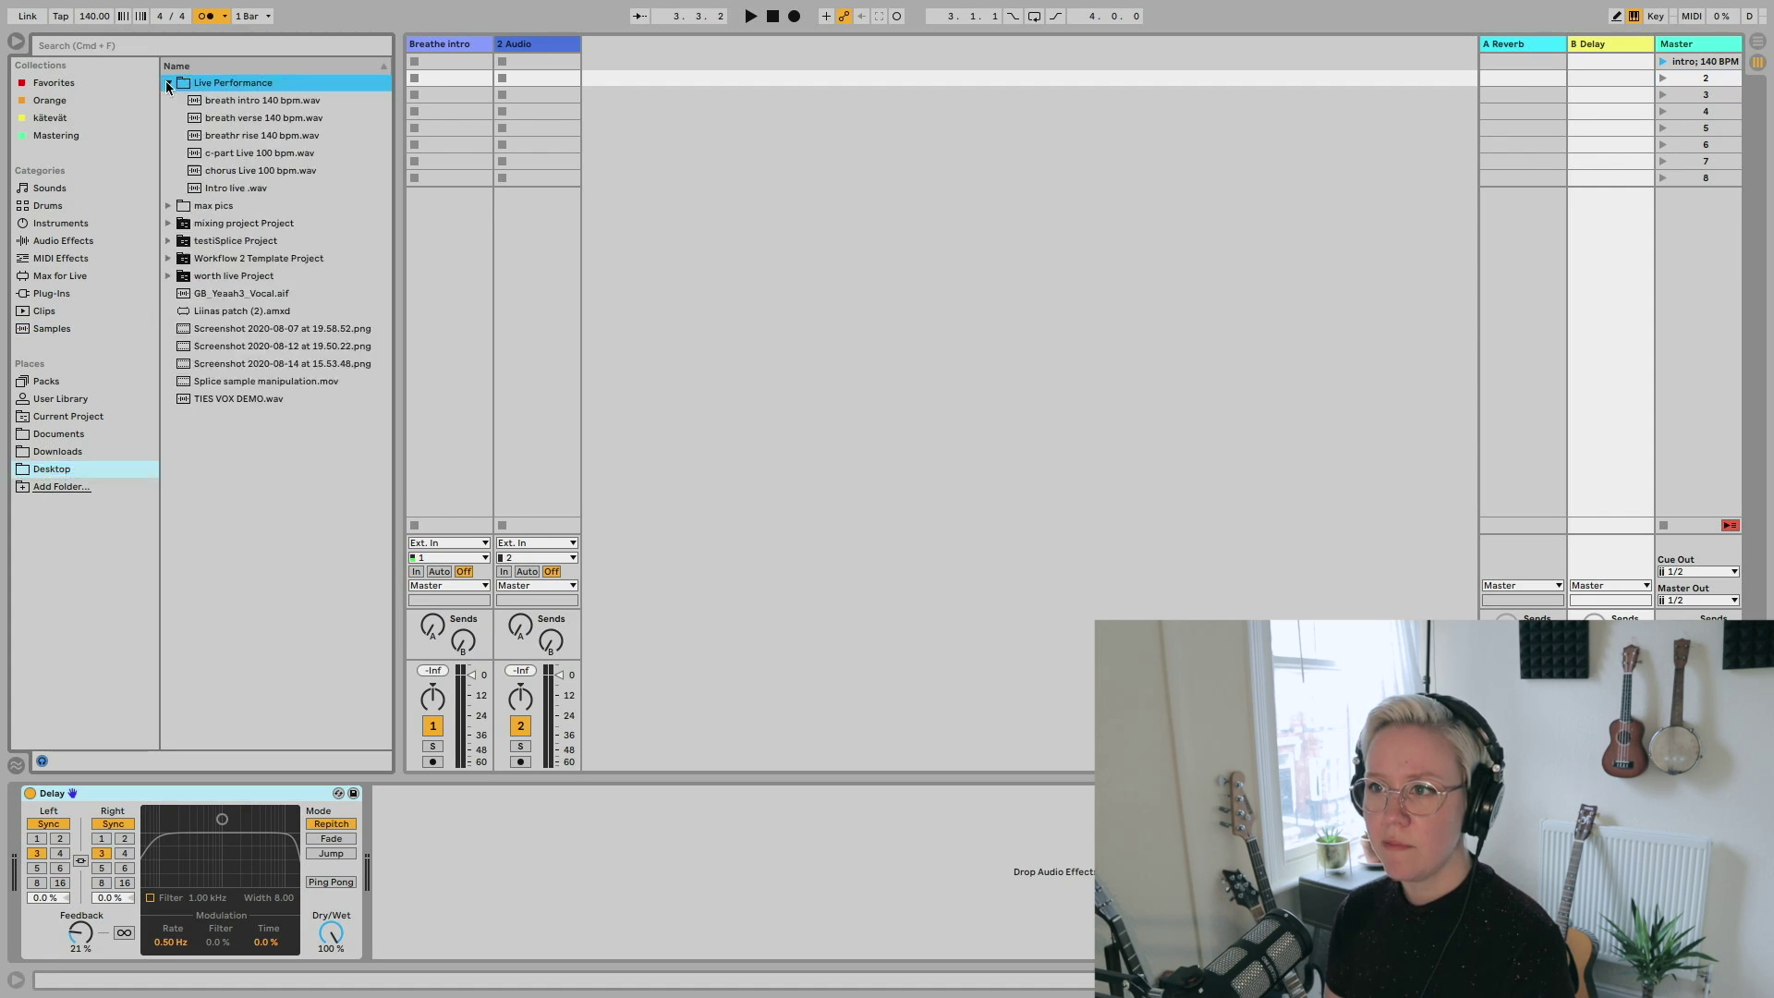
pyautogui.click(222, 104)
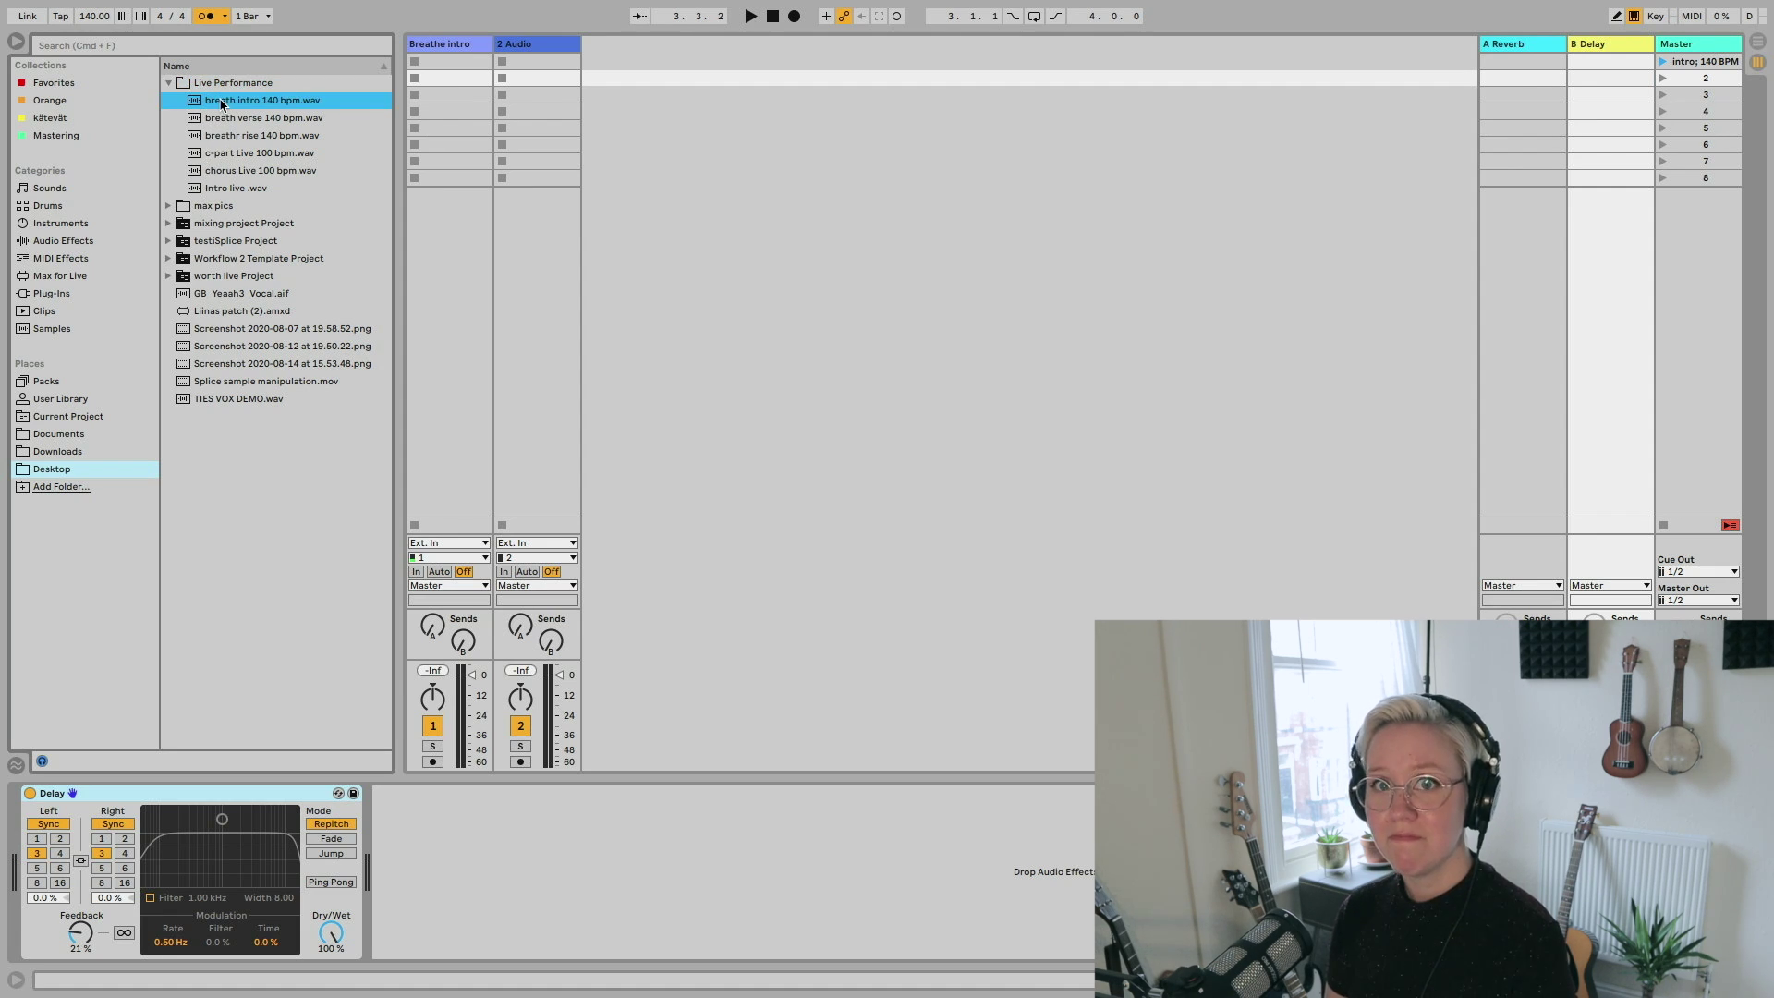
pyautogui.moveTo(221, 103); pyautogui.dragTo(445, 62)
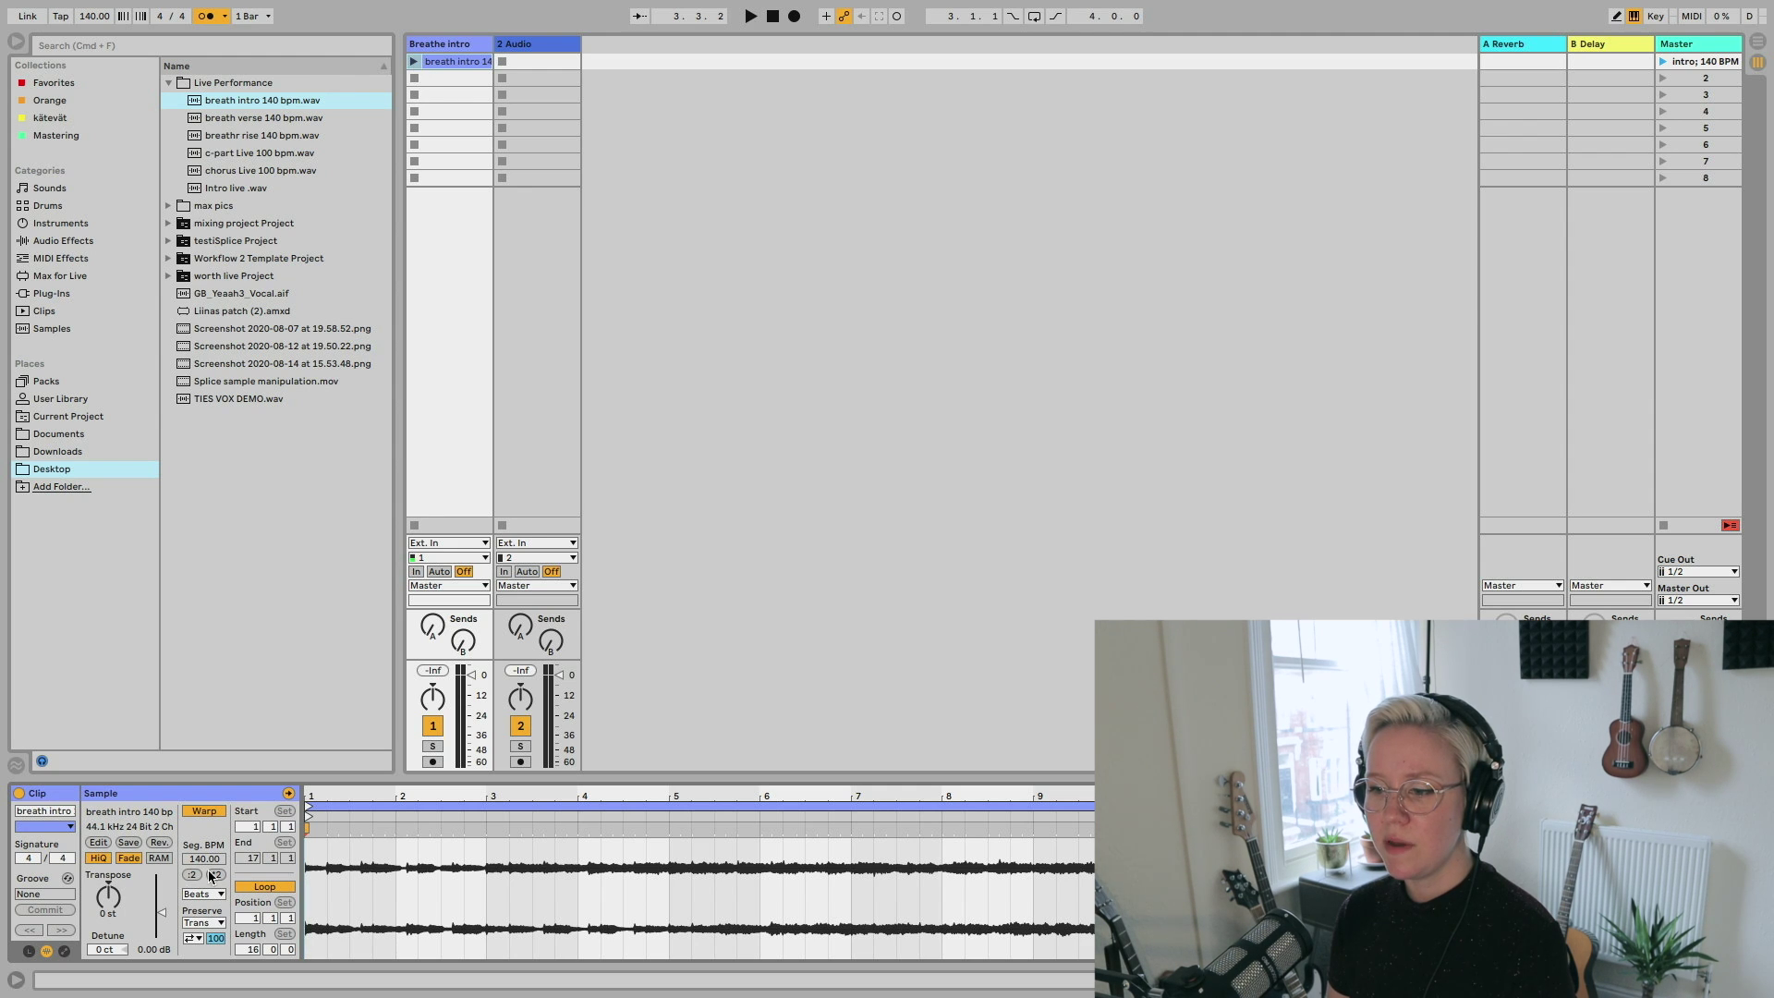
# - Play the breath intro clip to check it, then stop playback
pyautogui.click(414, 63)
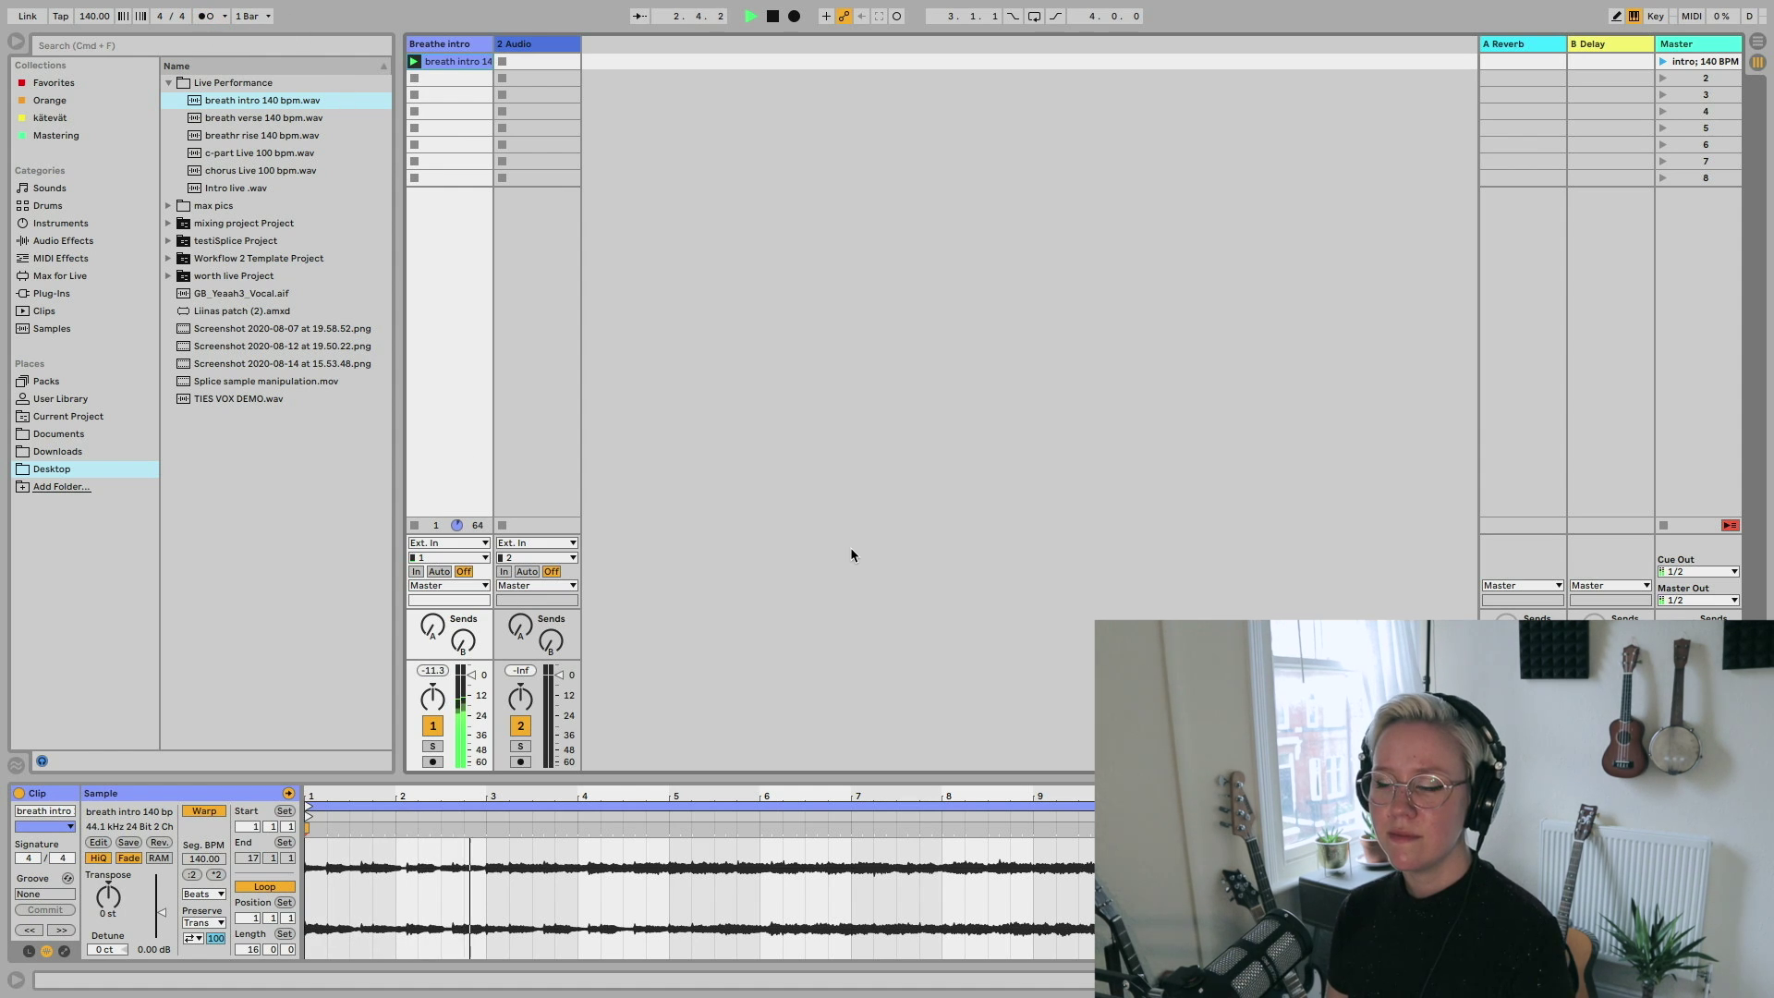
pyautogui.press('space')
pyautogui.click(634, 146)
pyautogui.click(455, 46)
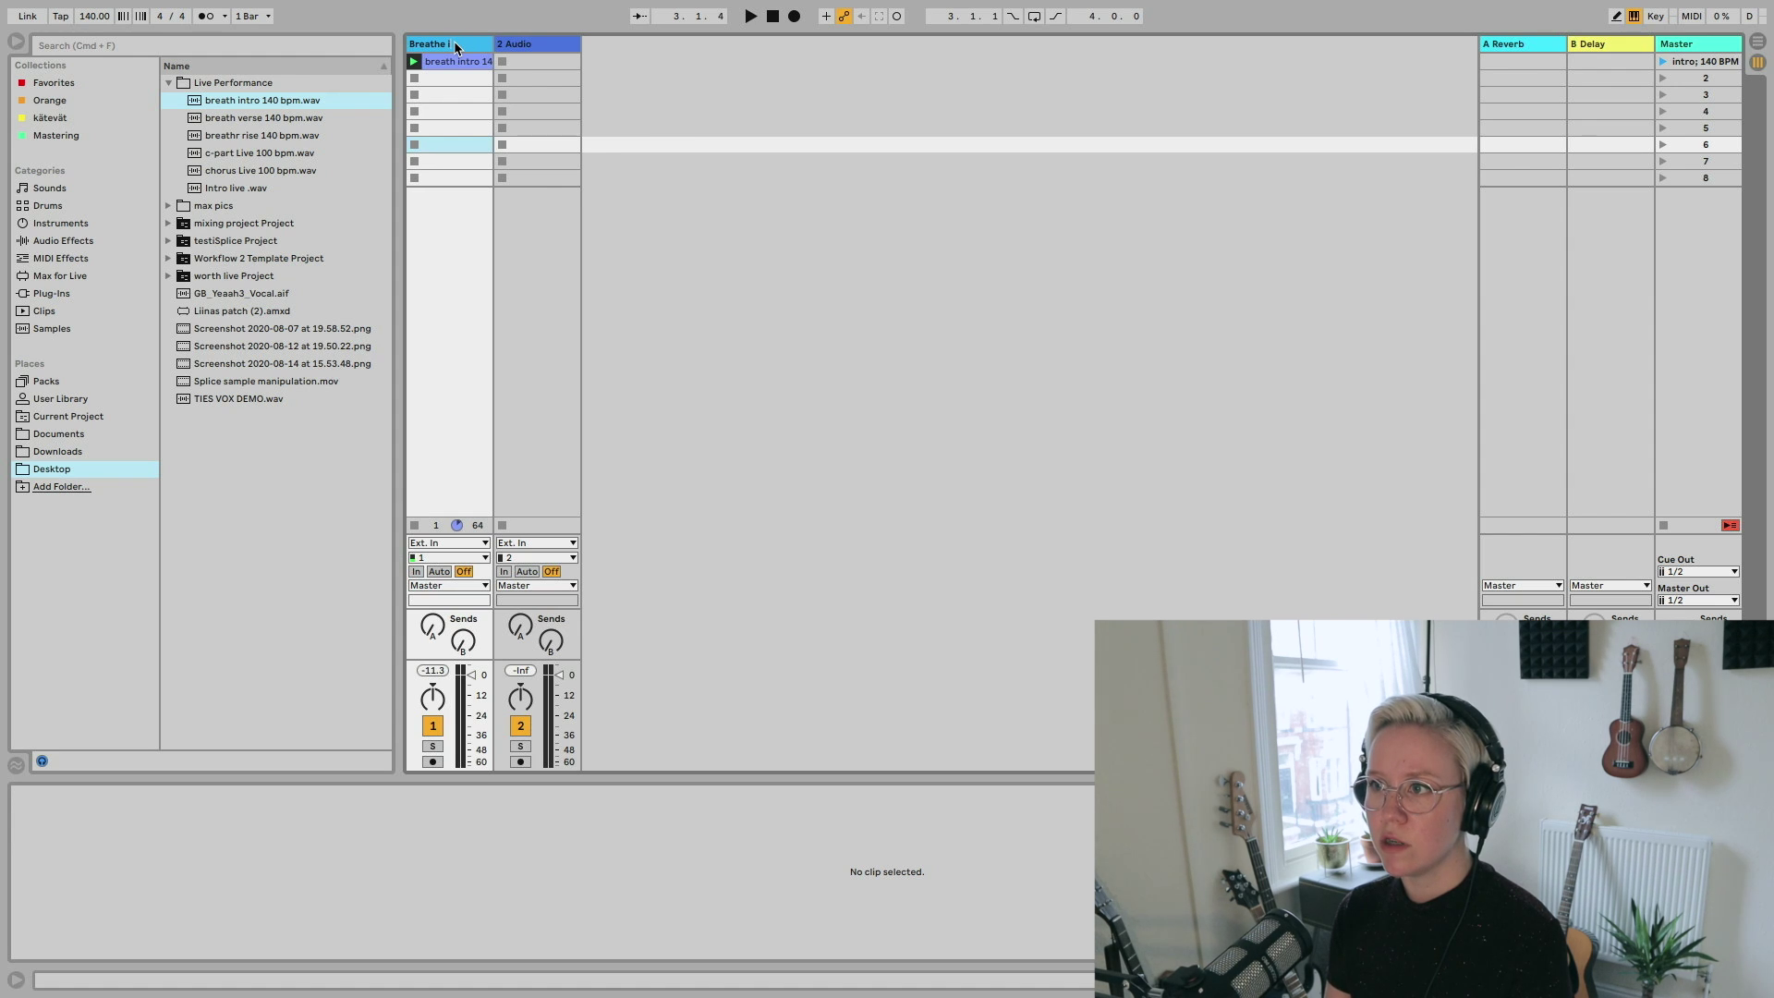
pyautogui.press('Up')
# - Delete the empty 2 Audio track and give scene 2 a 140 BPM launch tempo
pyautogui.click(534, 43)
pyautogui.press('Delete')
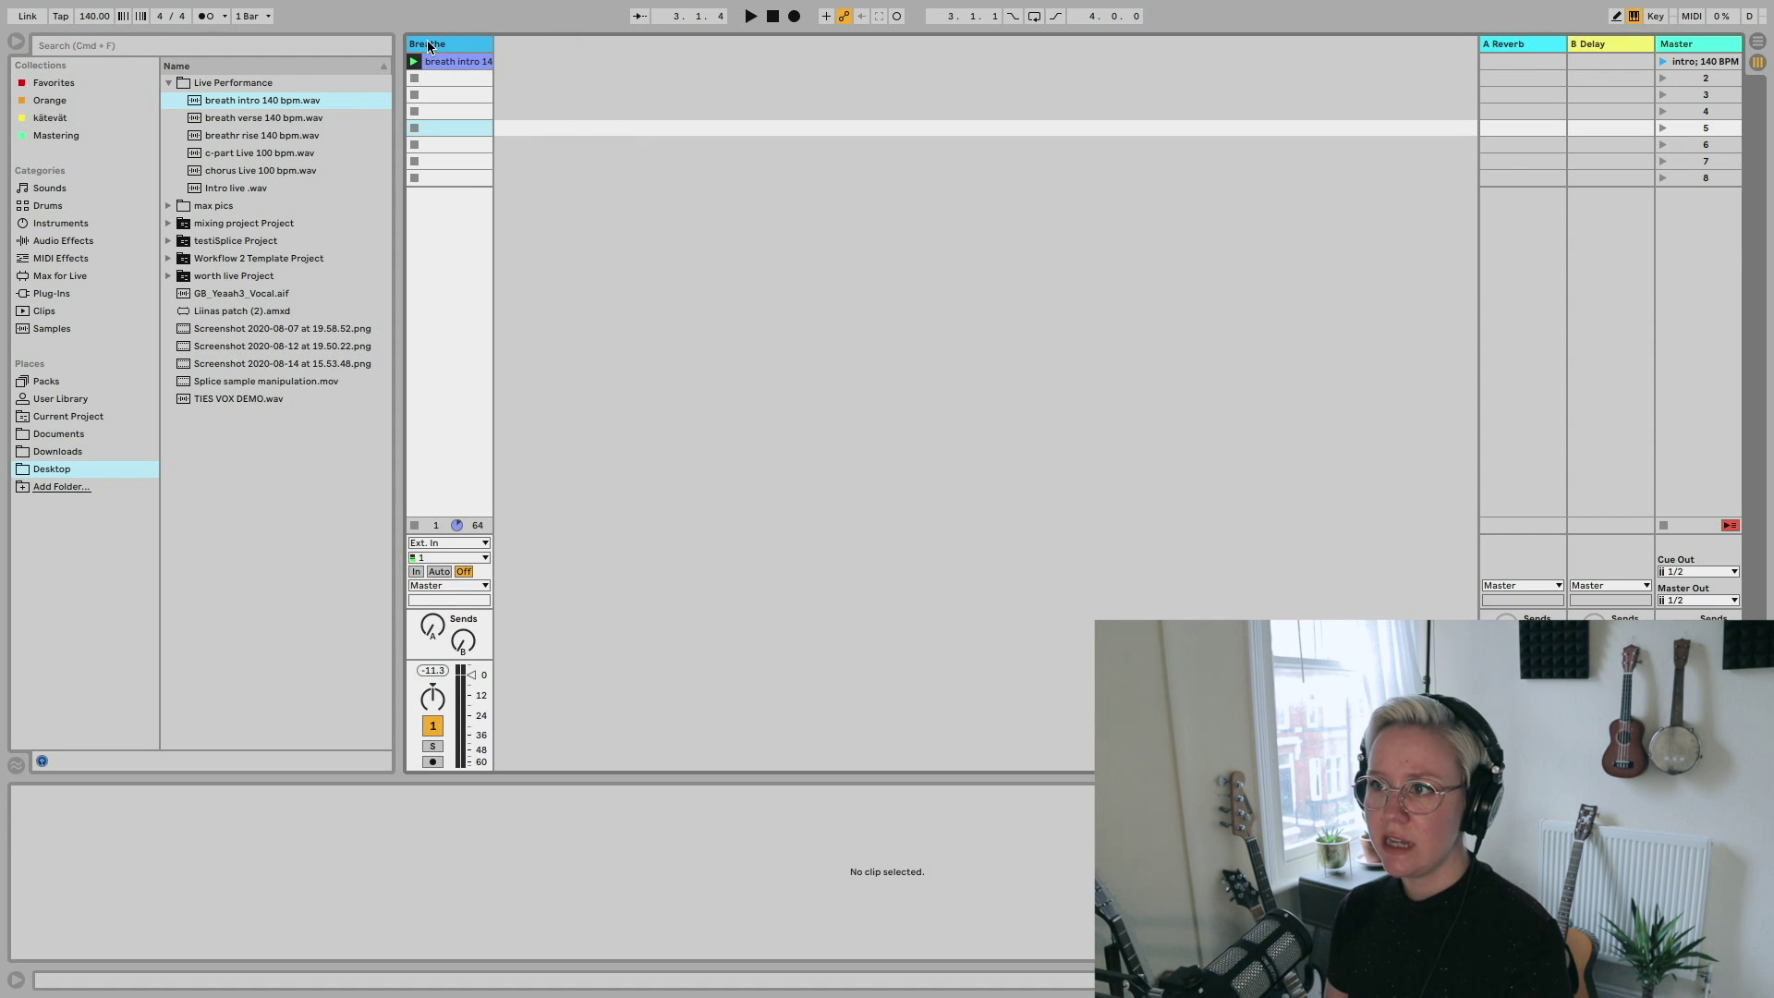
pyautogui.rightClick(1708, 78)
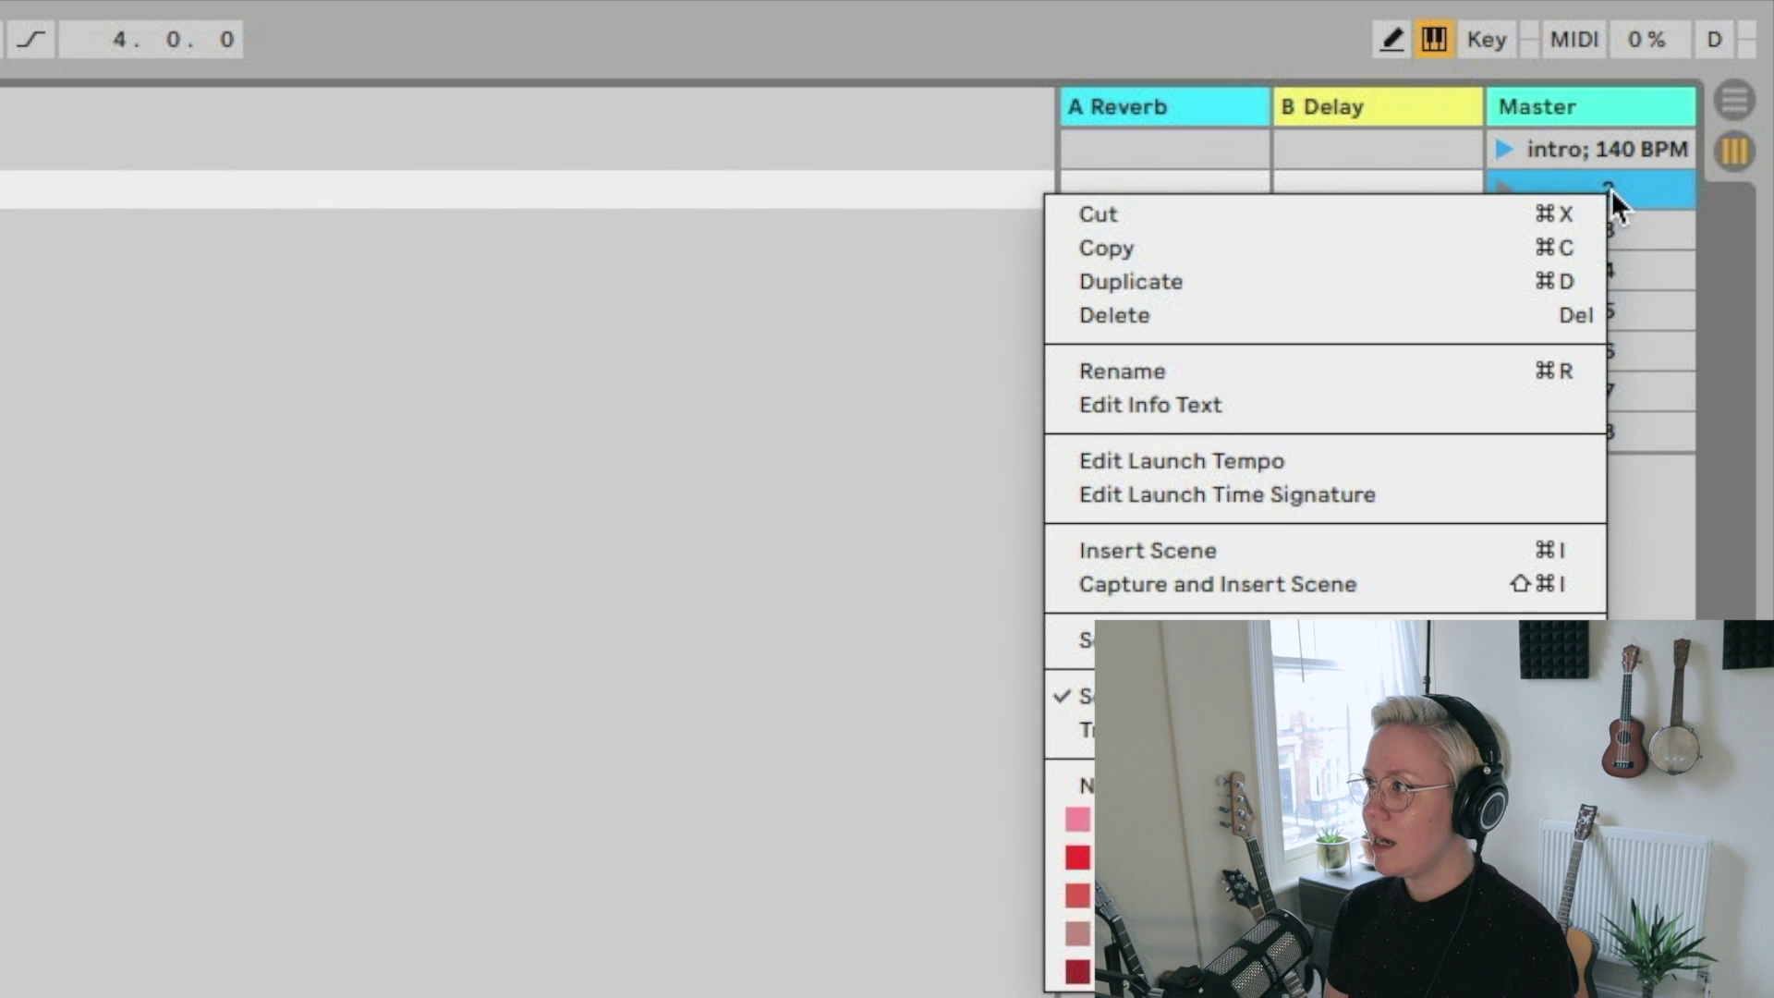
pyautogui.click(1333, 462)
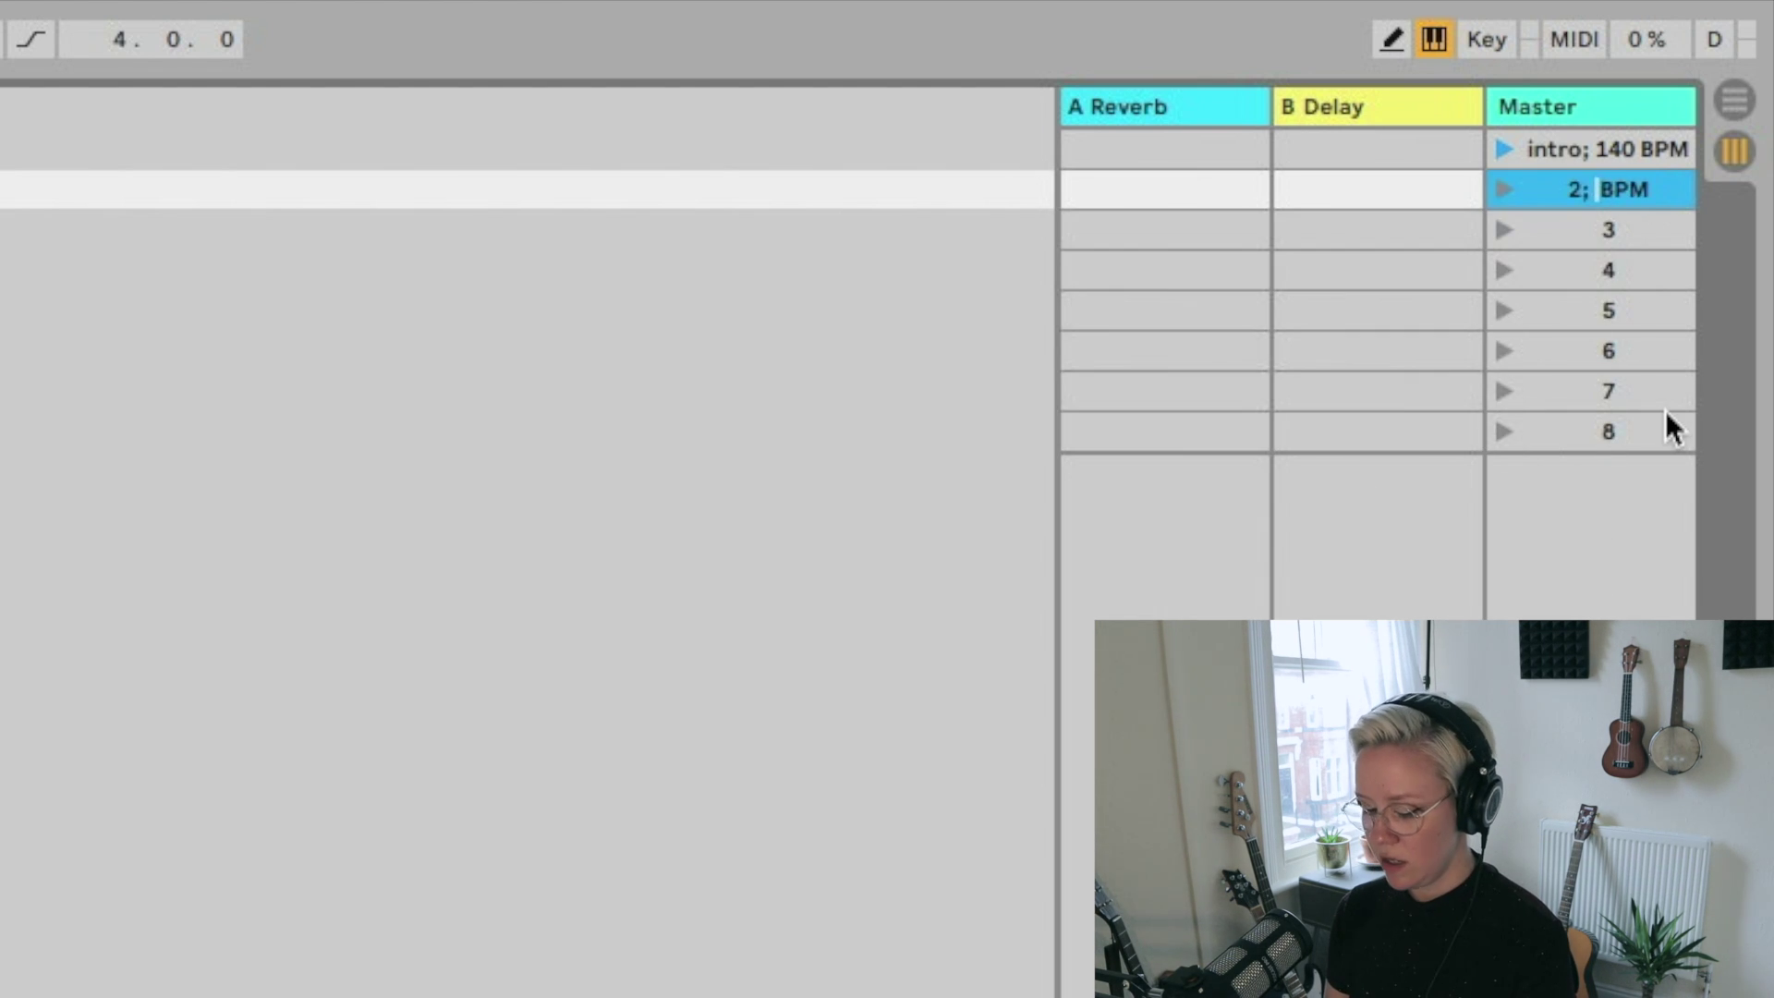
pyautogui.write('140')
pyautogui.press('Return')
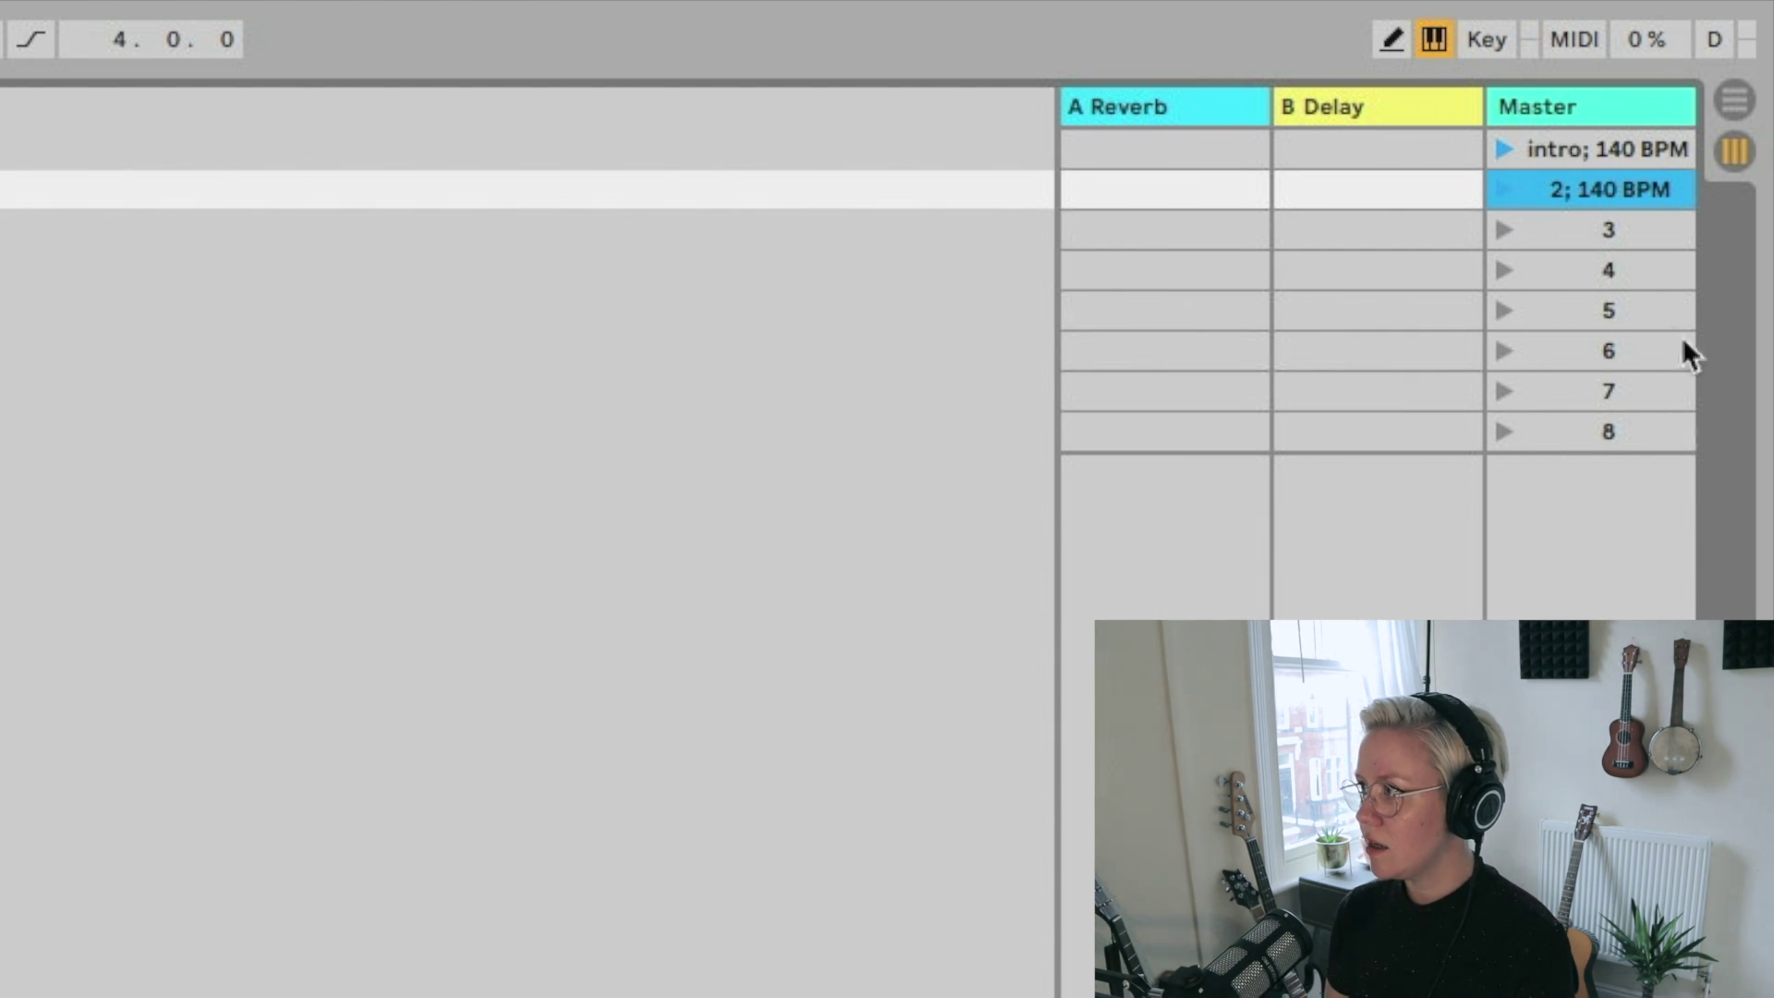
# - Give scene 3 a 140 BPM launch tempo as well
pyautogui.click(1589, 233)
pyautogui.rightClick(1587, 231)
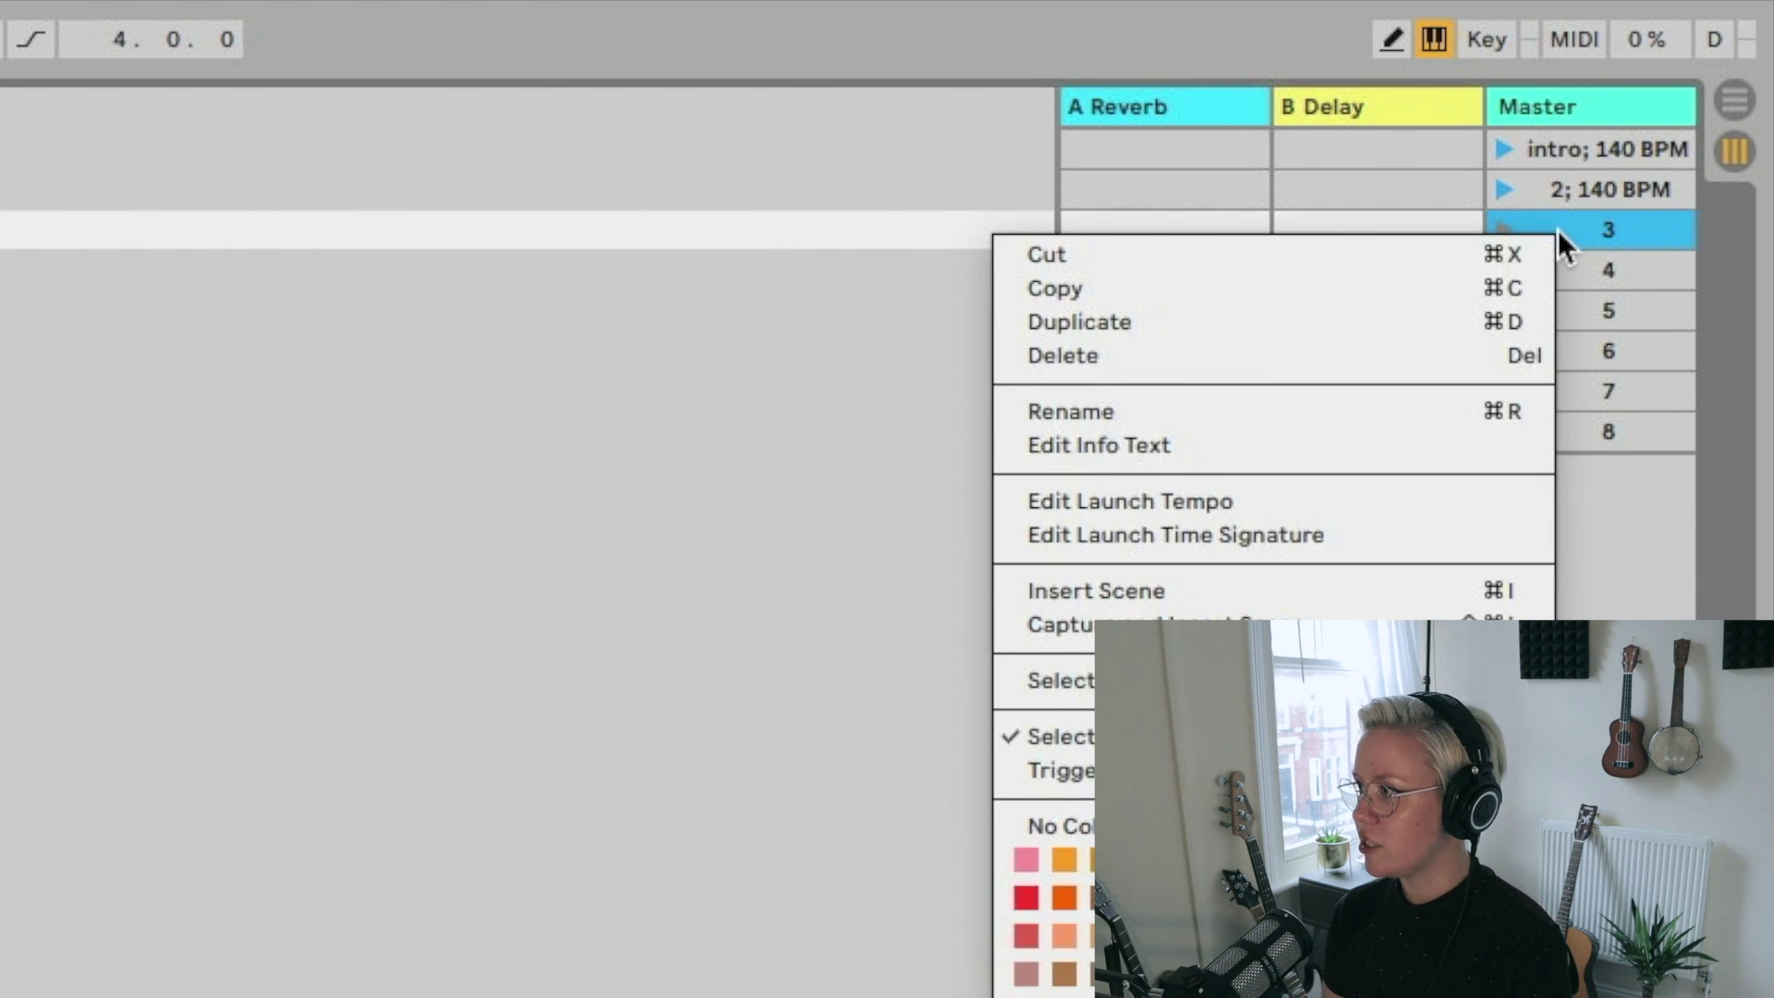
pyautogui.click(1313, 501)
pyautogui.write('140 BPM')
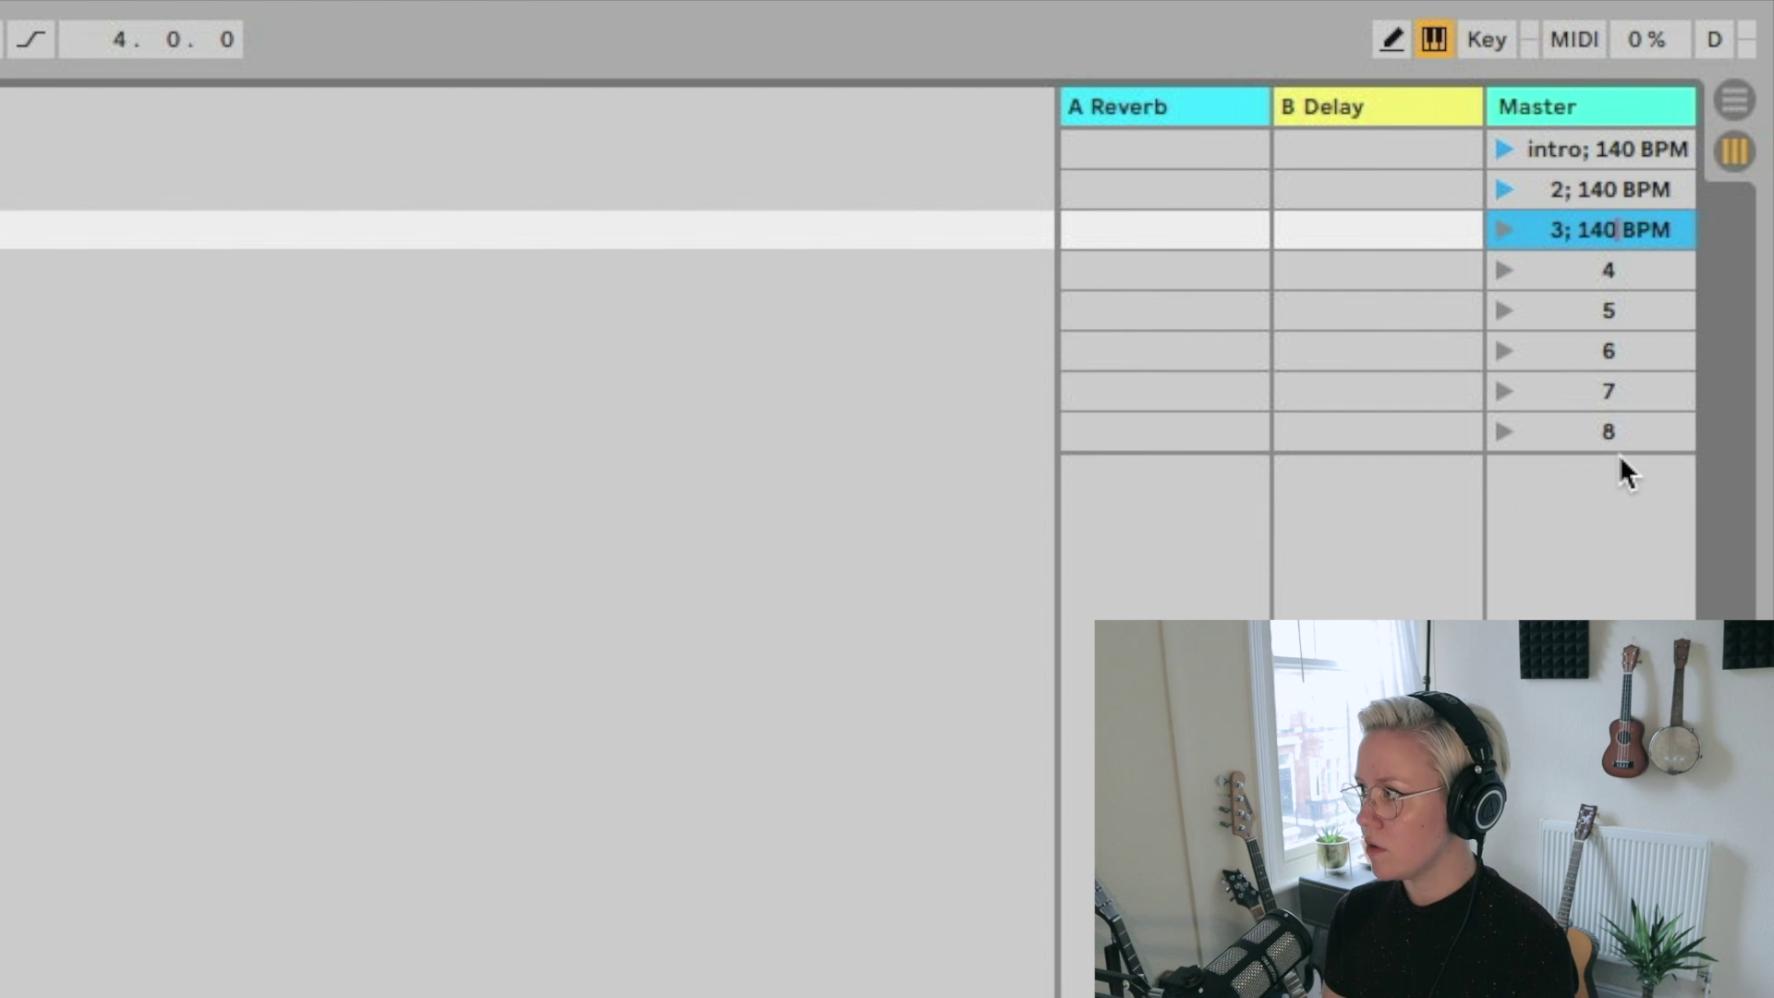
pyautogui.press('Return')
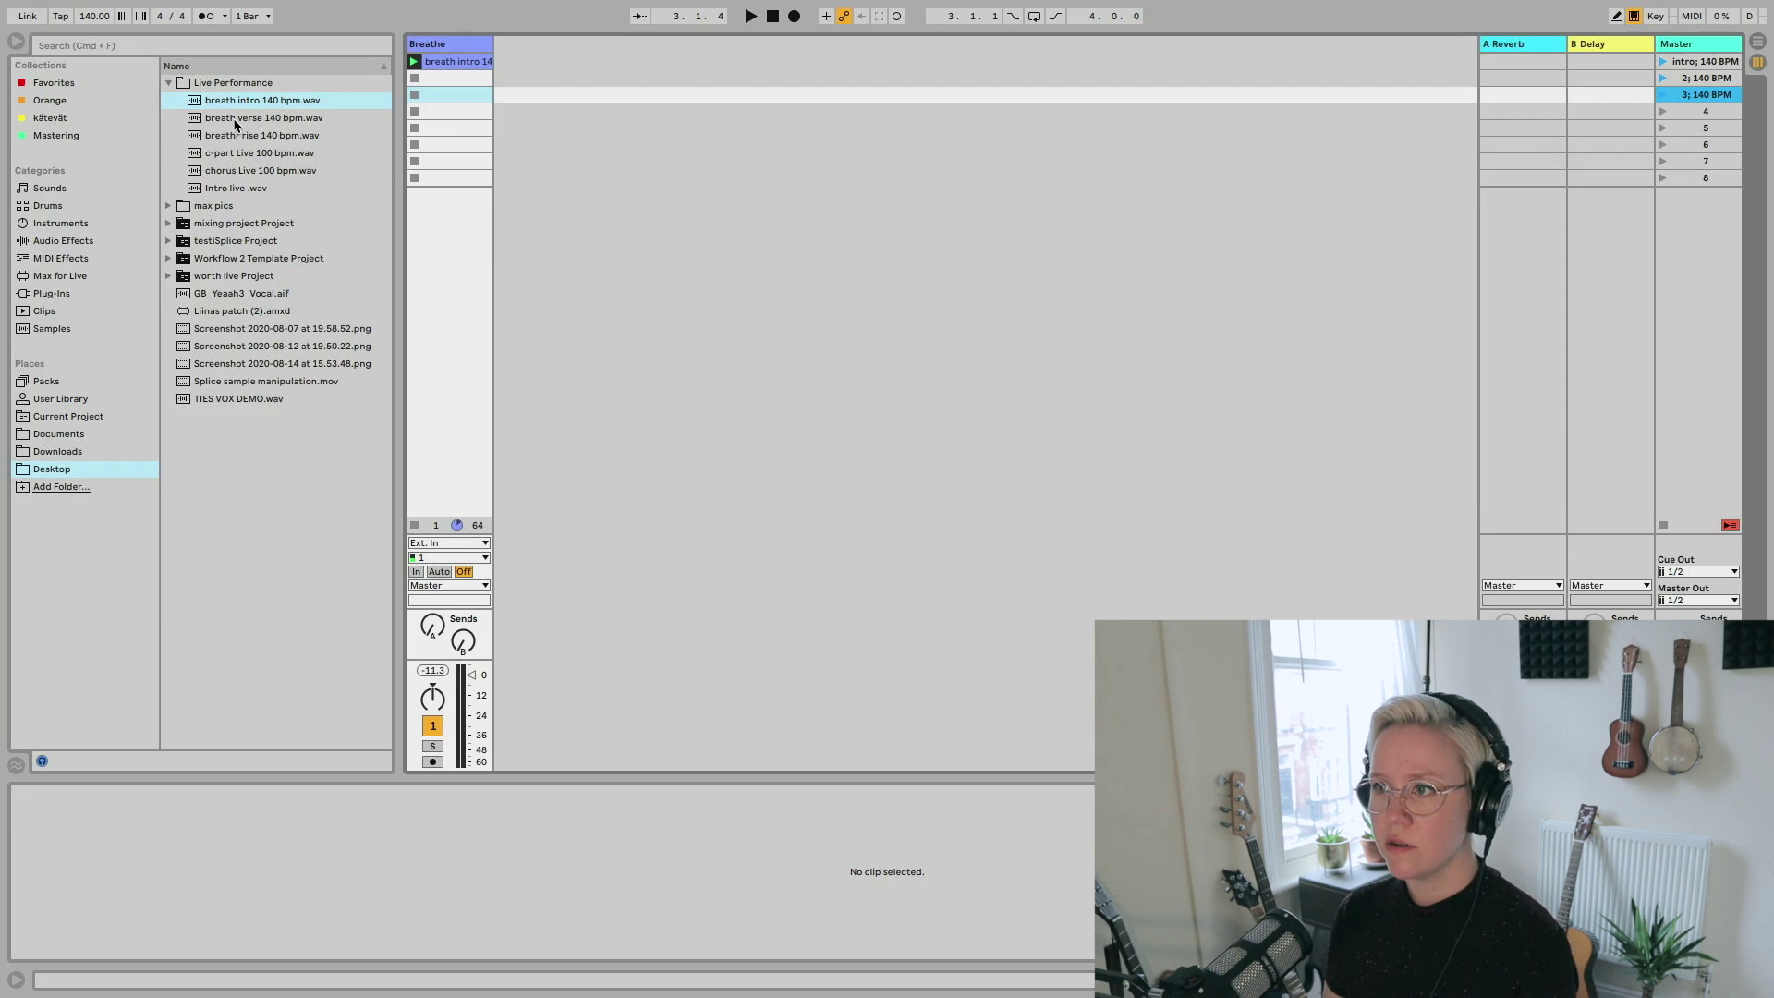
# - Drop breath verse and c-part Live 100 bpm clips into Breathe slots 2–3 and add an audio track
pyautogui.moveTo(235, 121); pyautogui.dragTo(441, 78)
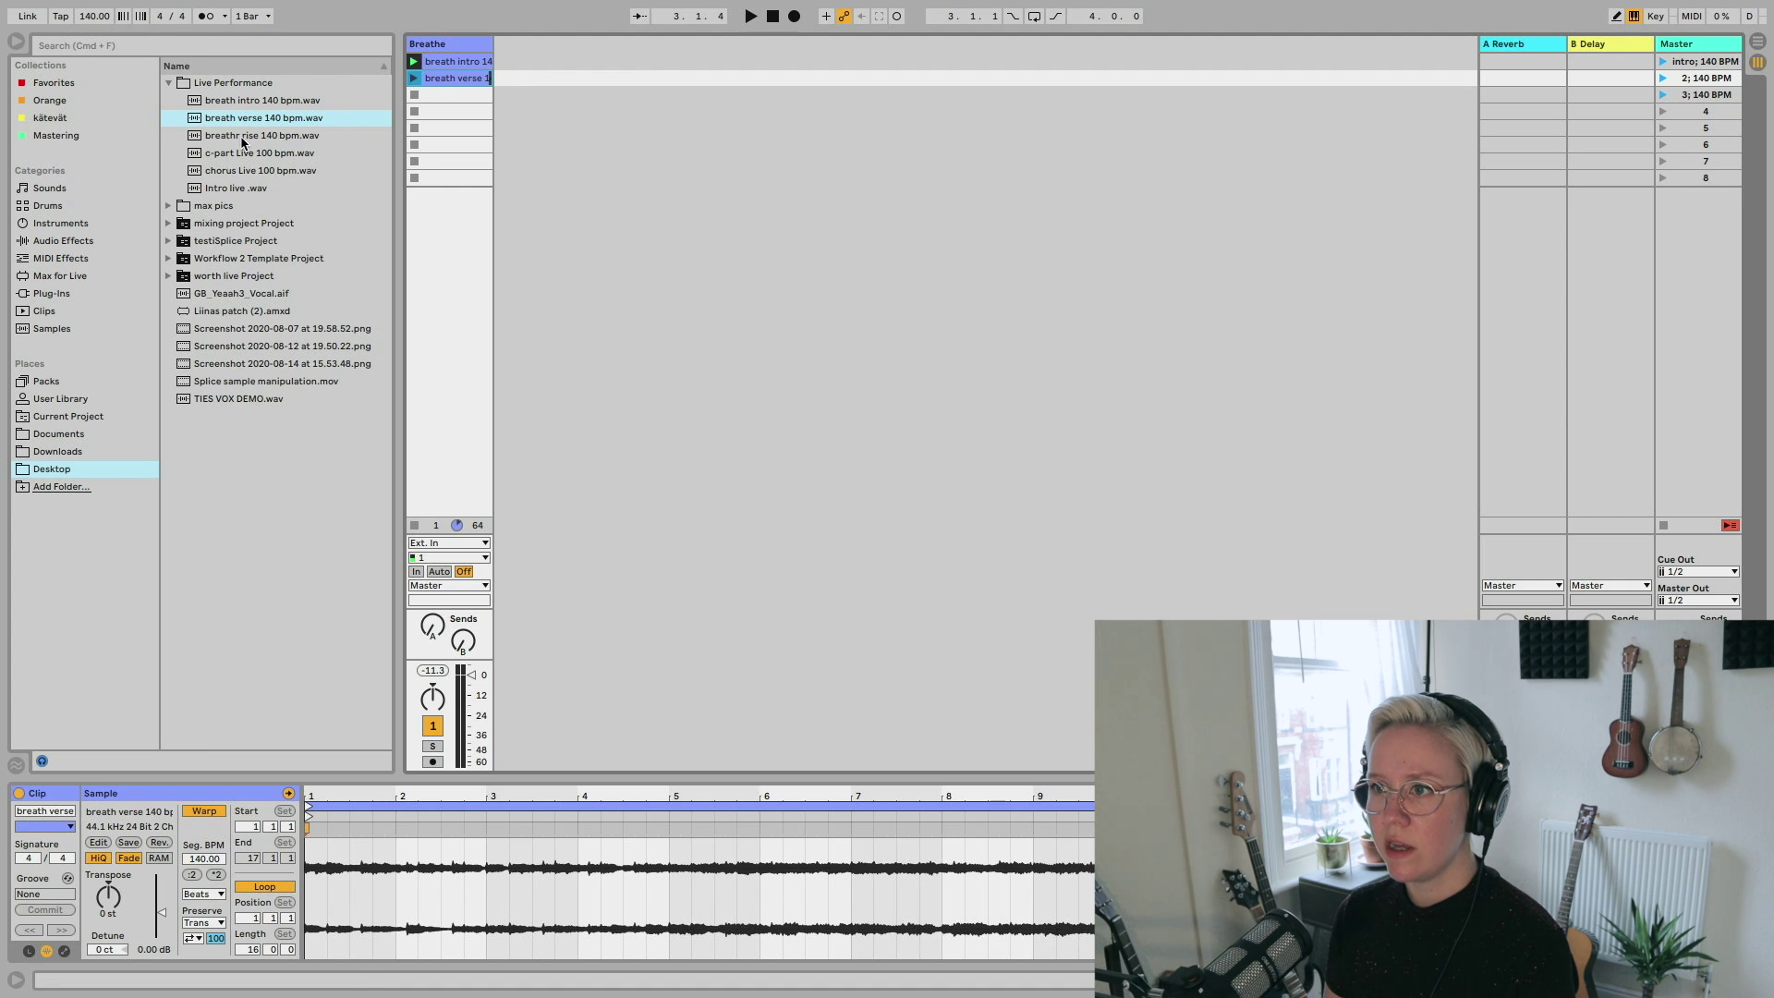
pyautogui.moveTo(244, 153); pyautogui.dragTo(434, 94)
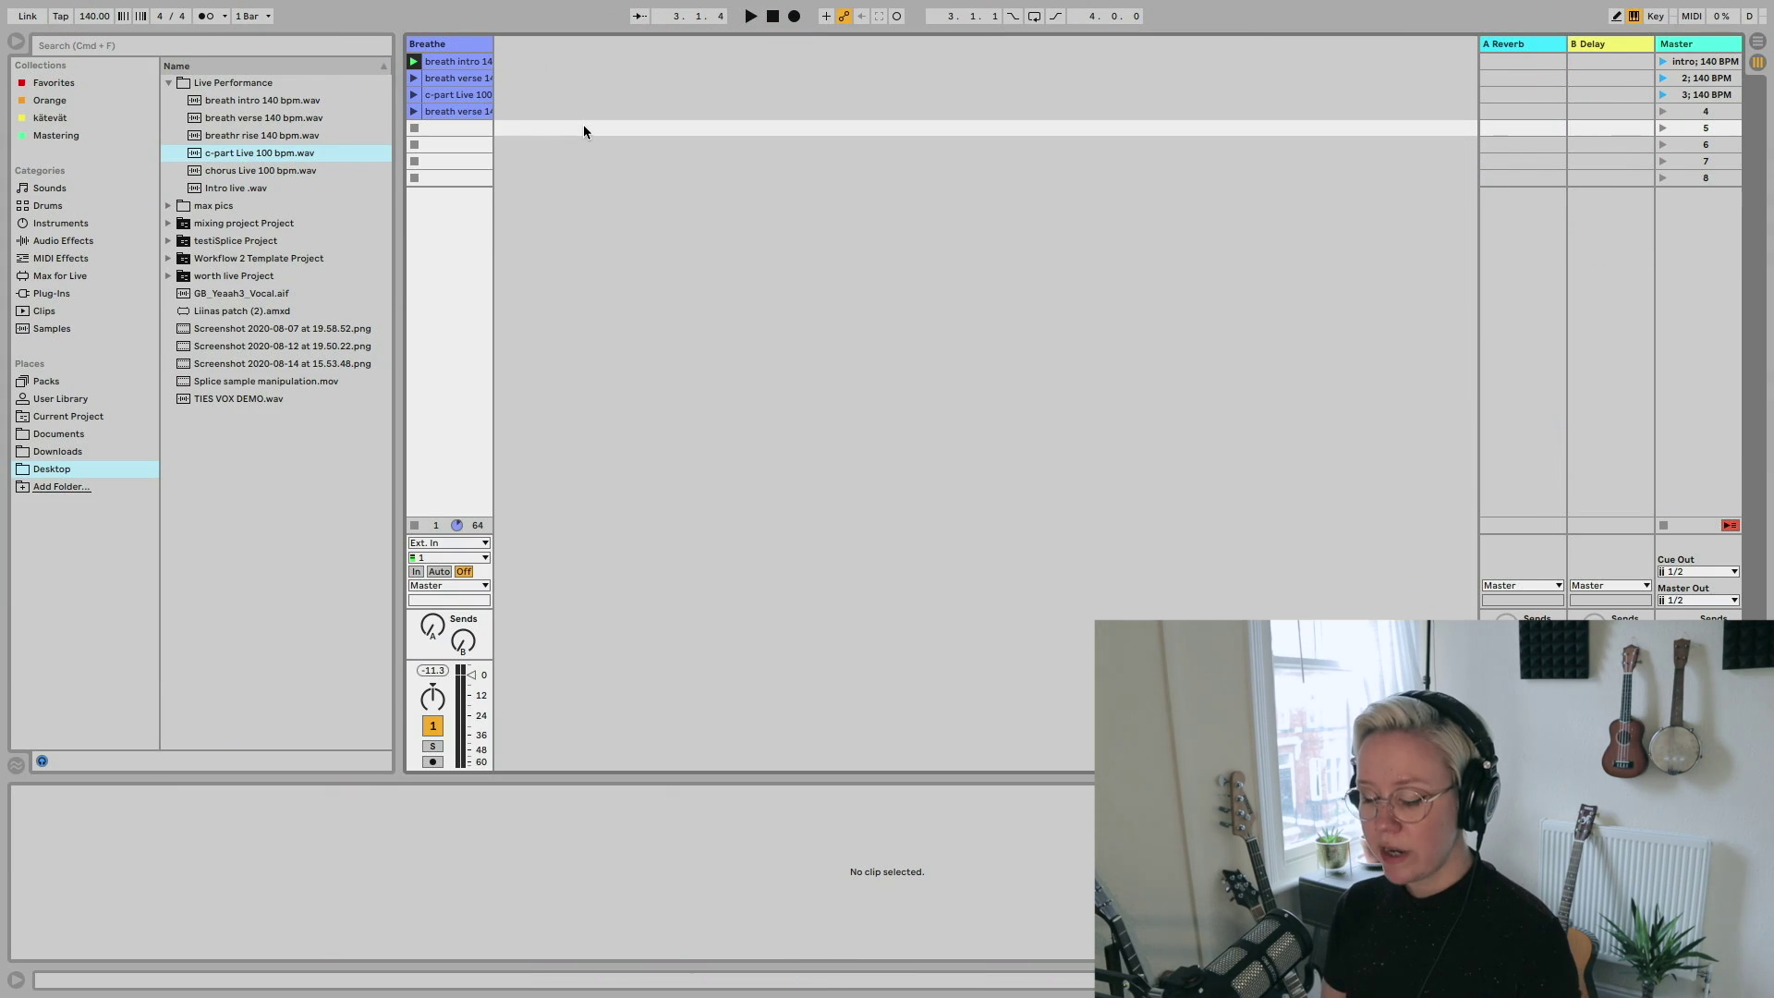
pyautogui.press('super+t')
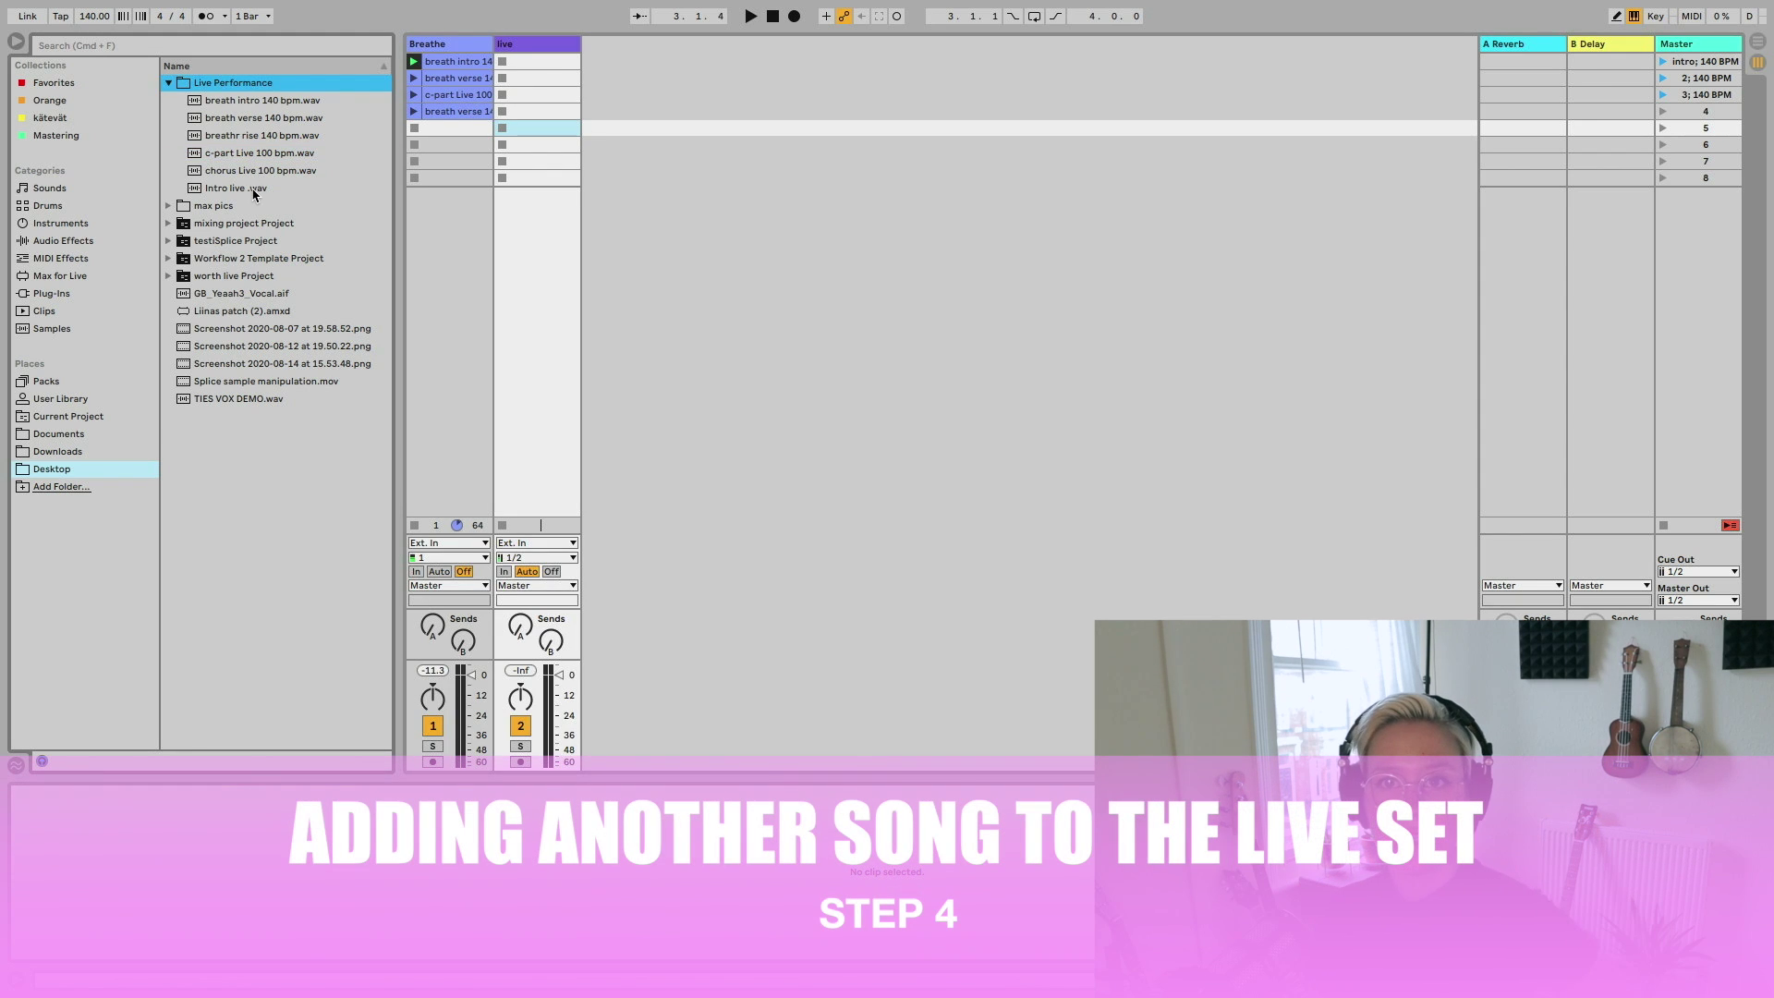
pyautogui.click(222, 115)
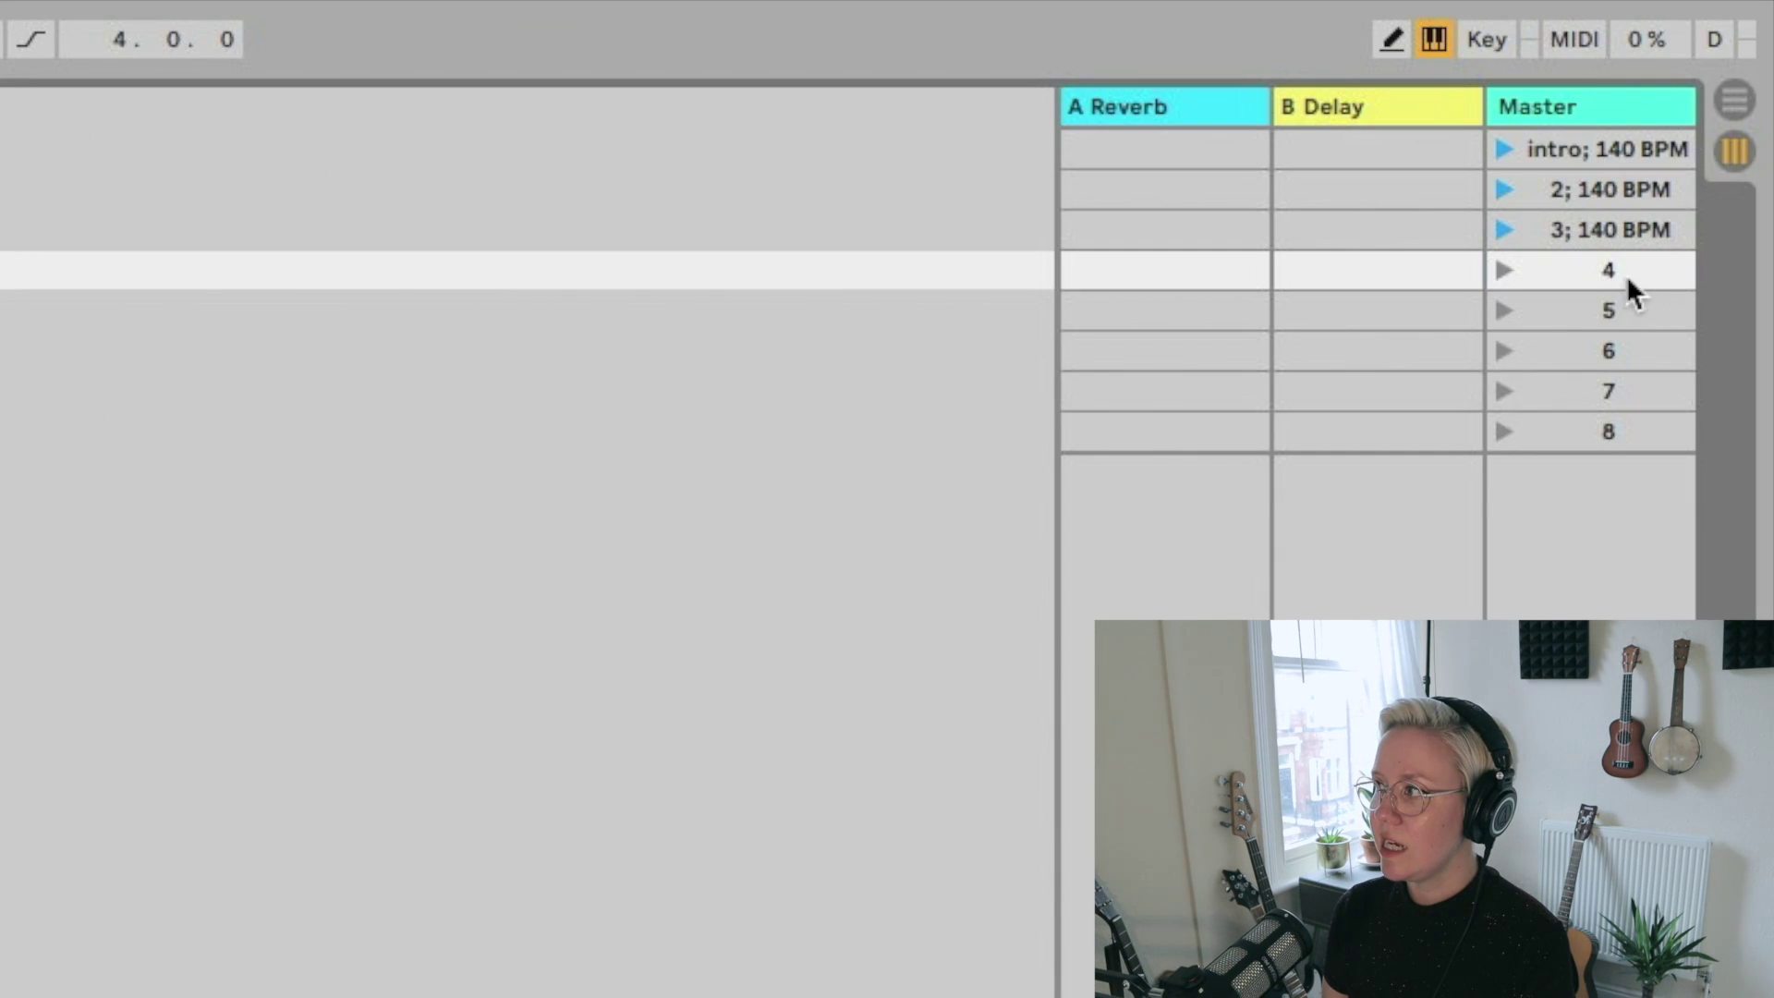
# - Set scenes 4 and 5 to launch at 100 BPM
pyautogui.rightClick(1605, 273)
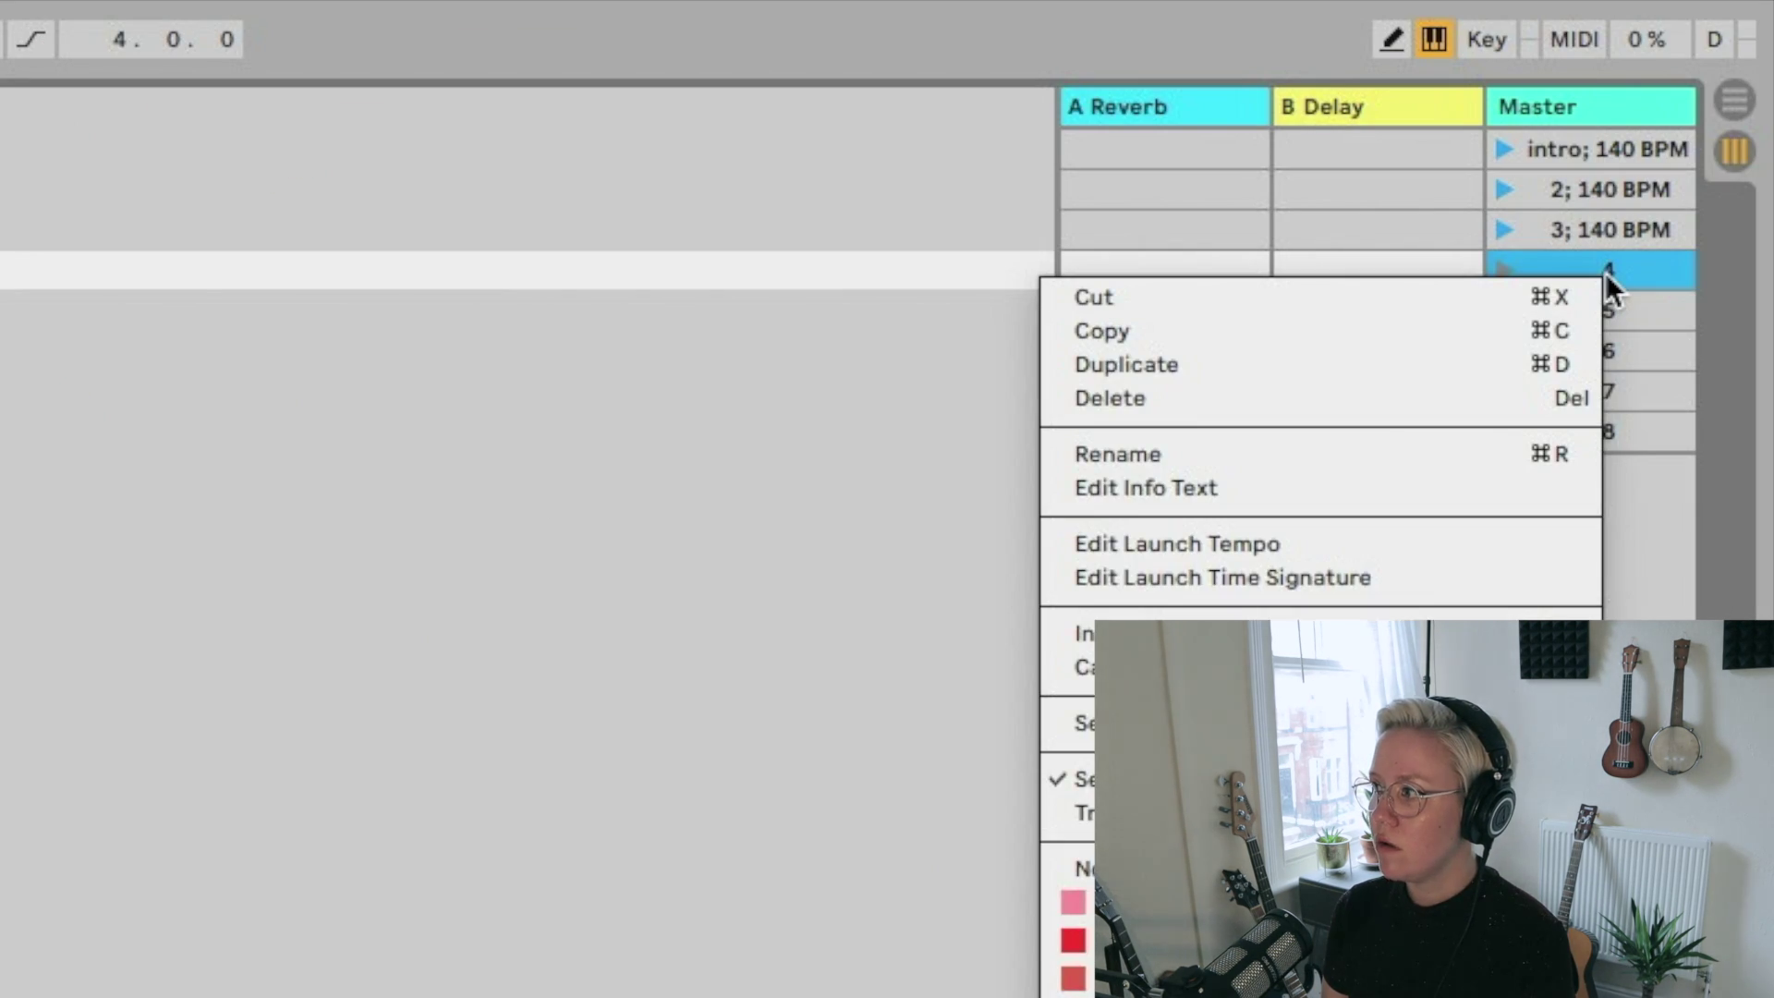
pyautogui.click(1371, 543)
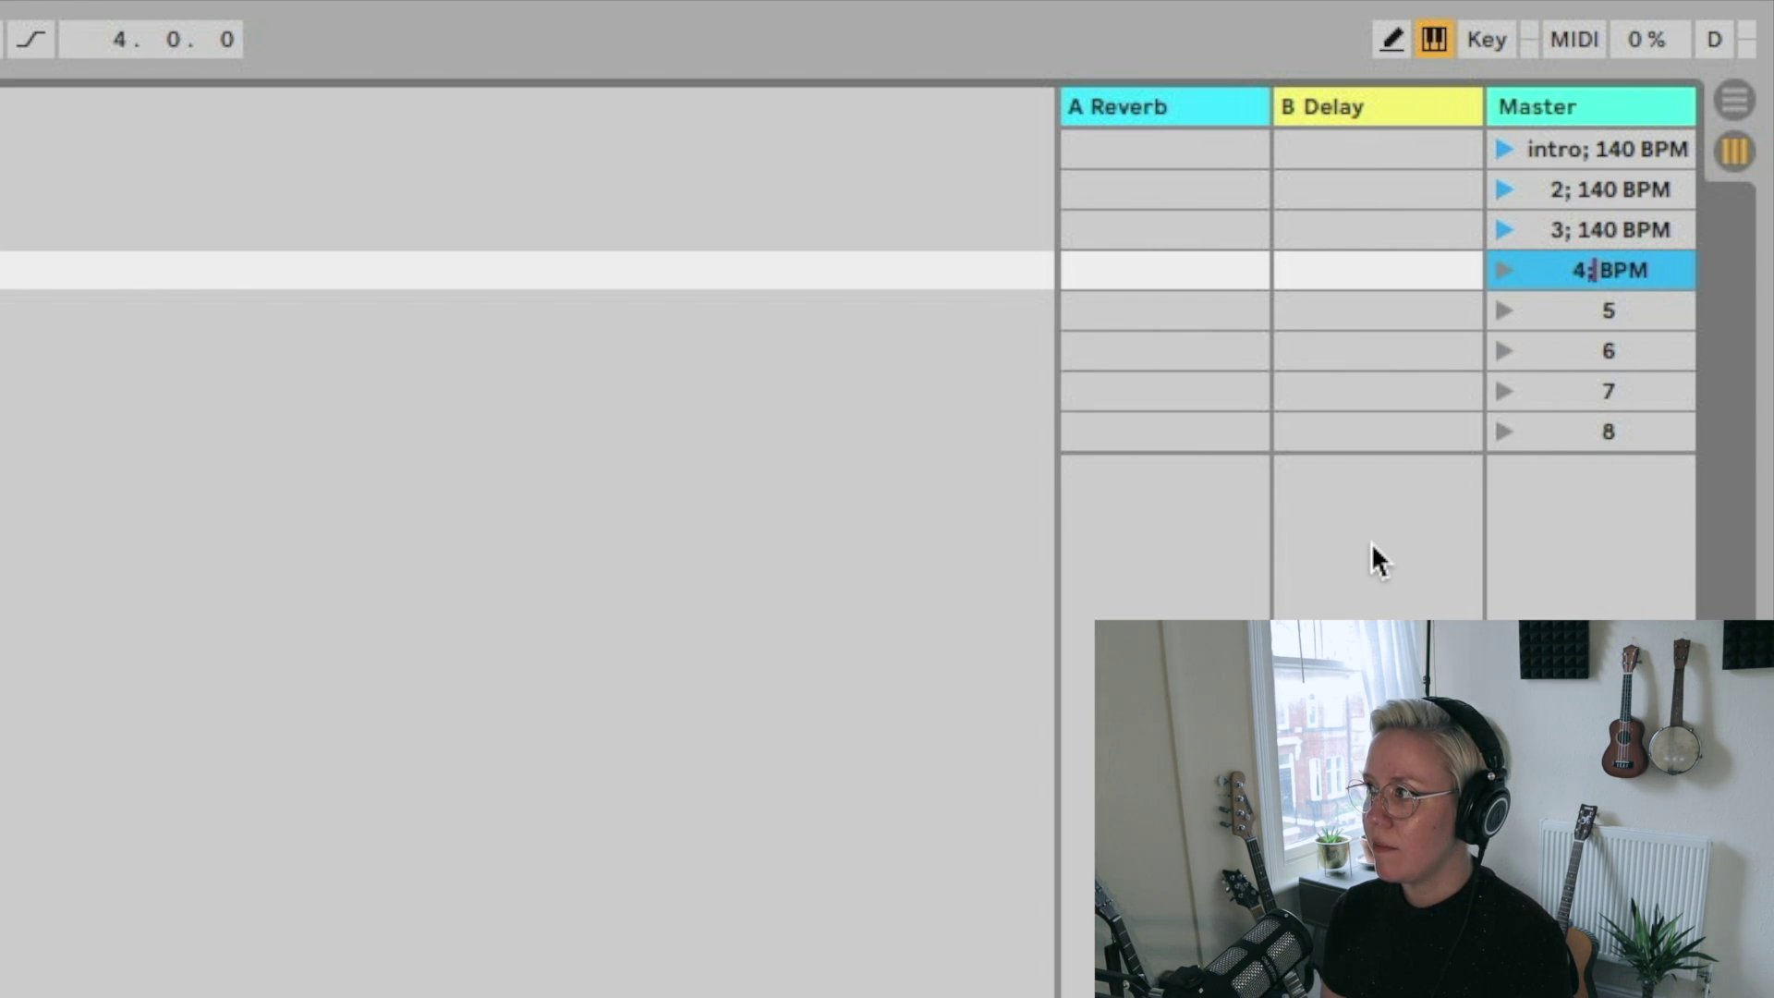
pyautogui.write('100')
pyautogui.press('Return')
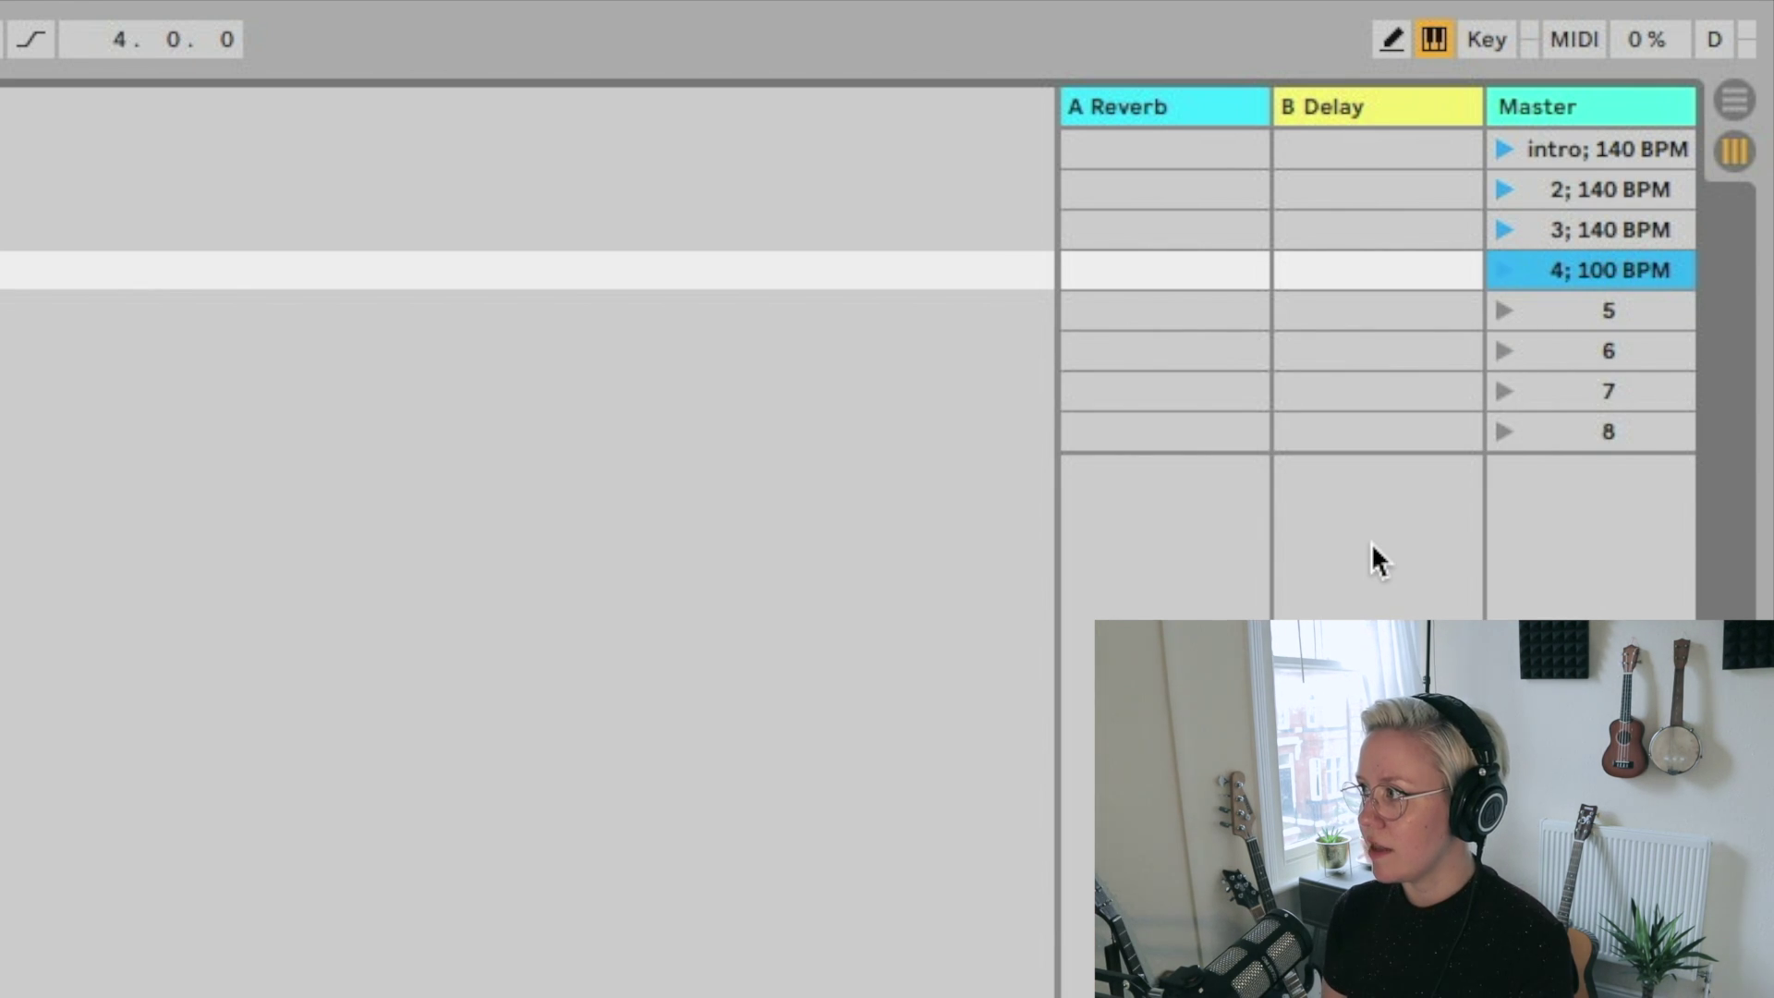
pyautogui.click(1612, 319)
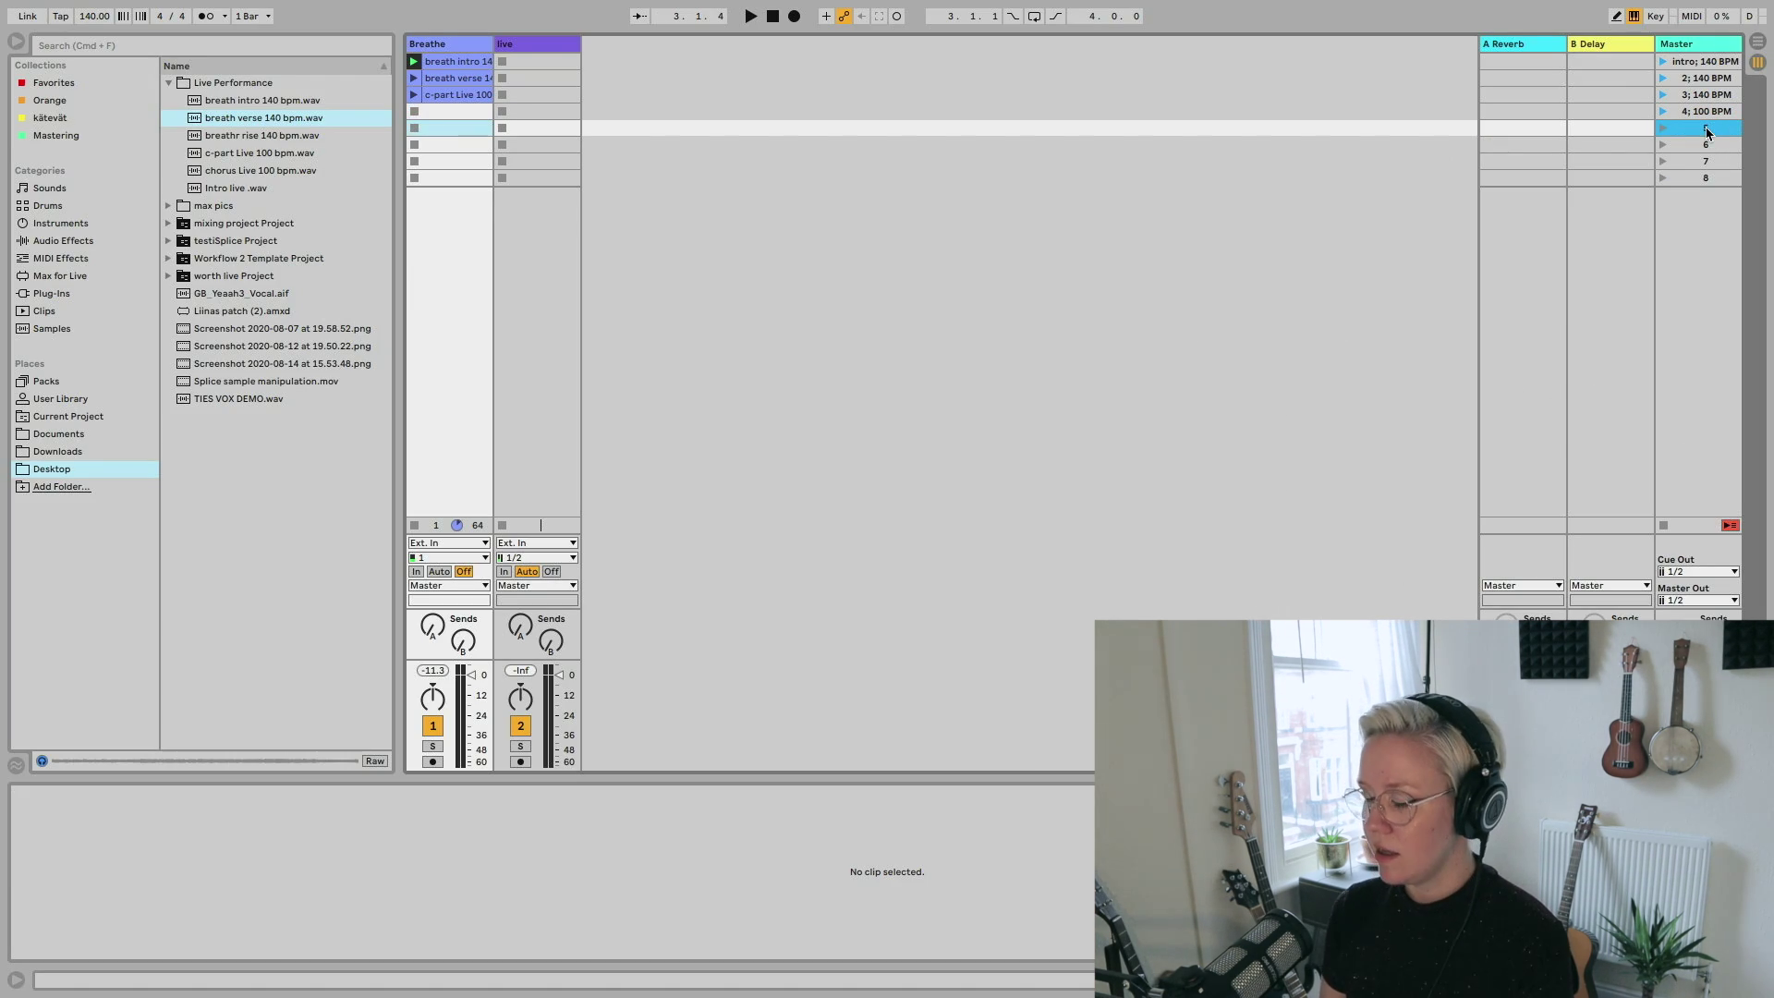
pyautogui.rightClick(1707, 130)
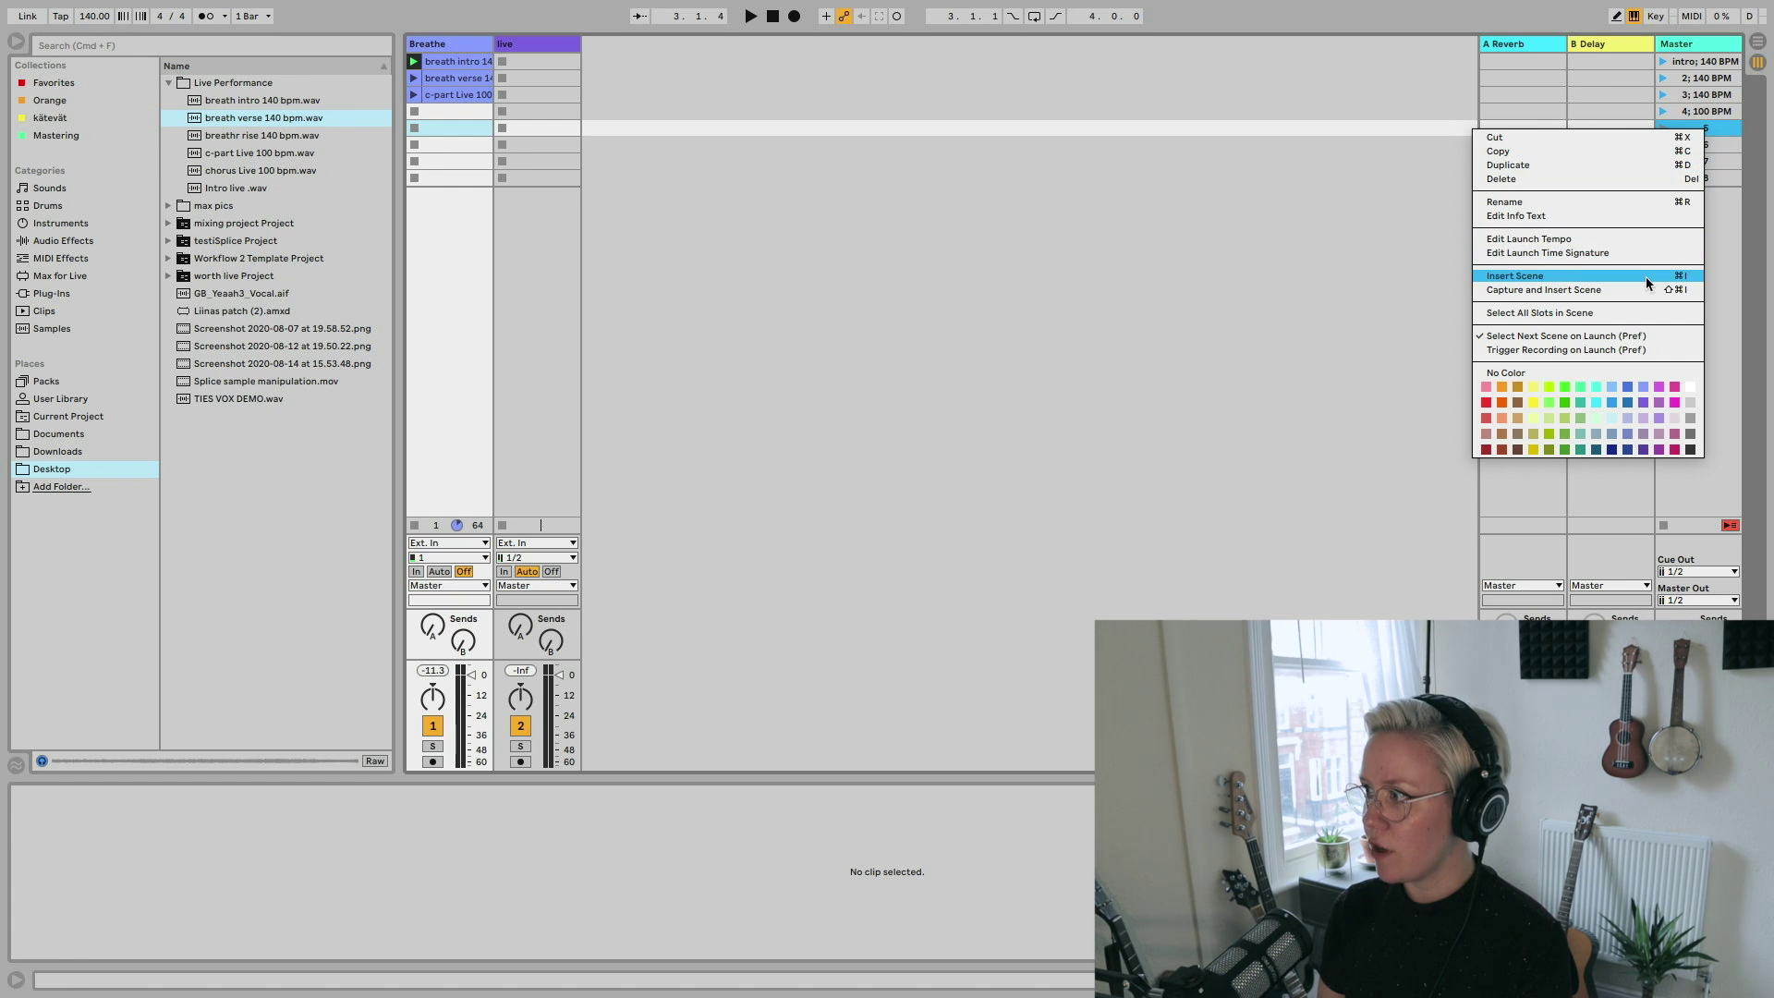
pyautogui.click(1644, 243)
pyautogui.write('100 BPM')
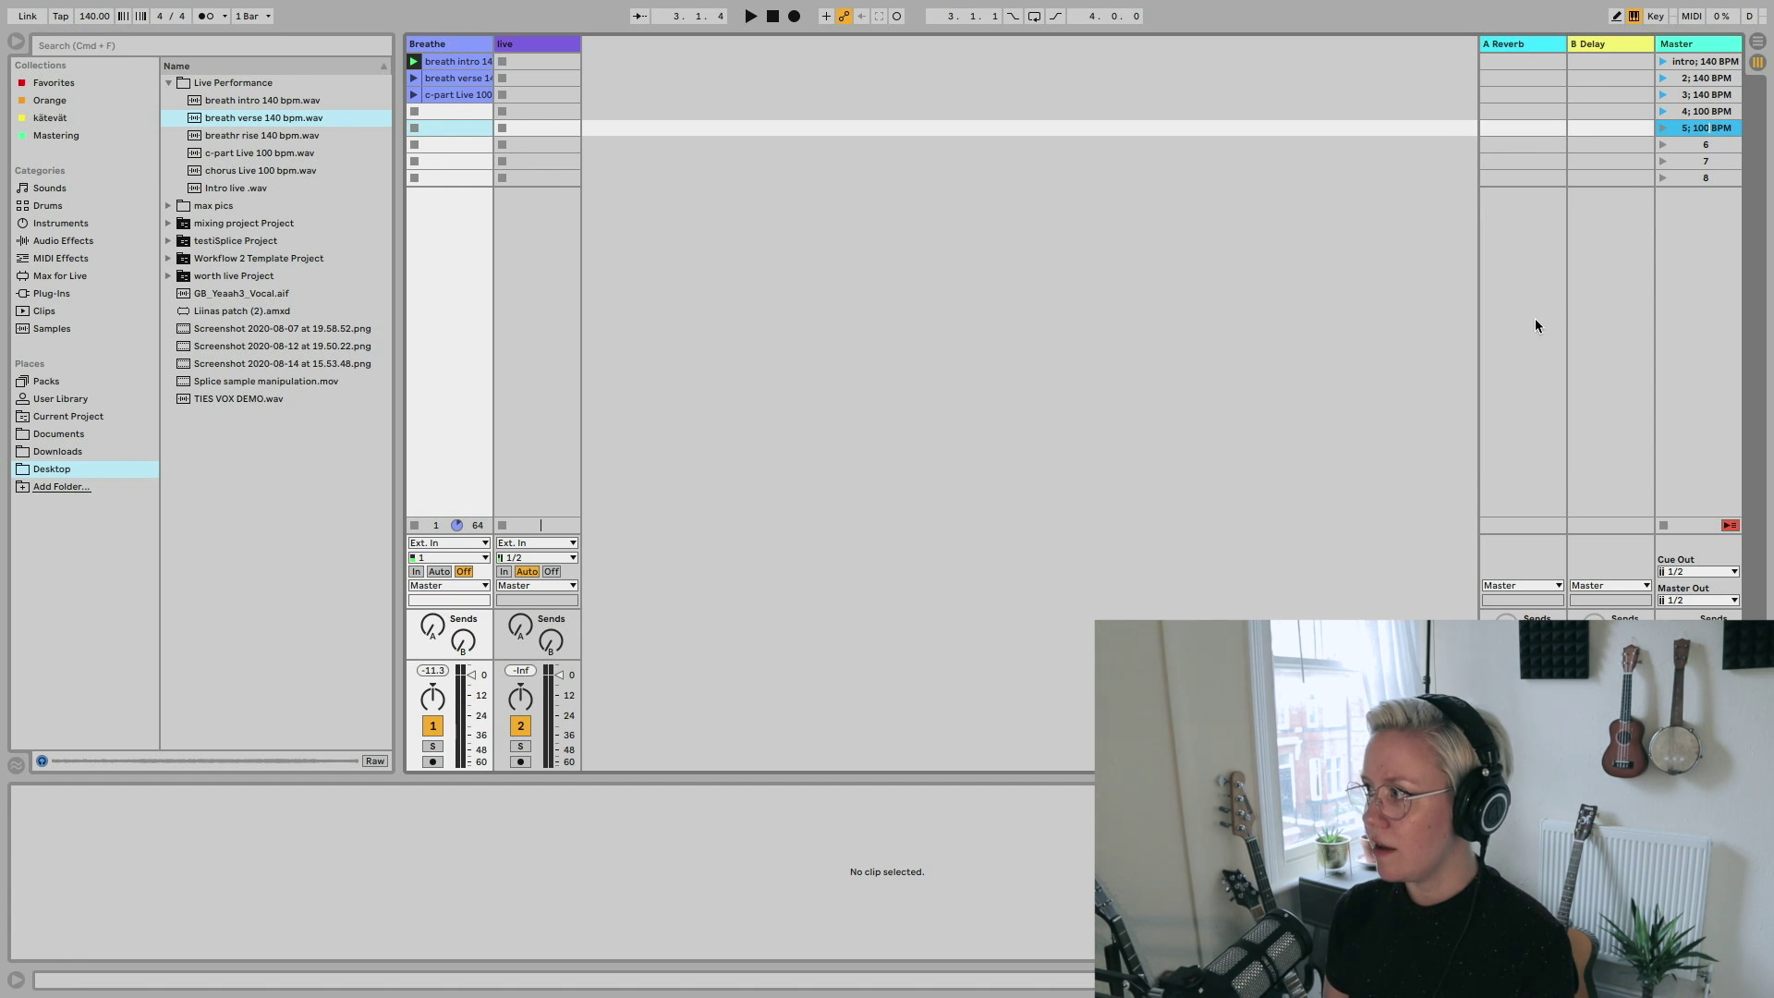
pyautogui.click(1535, 319)
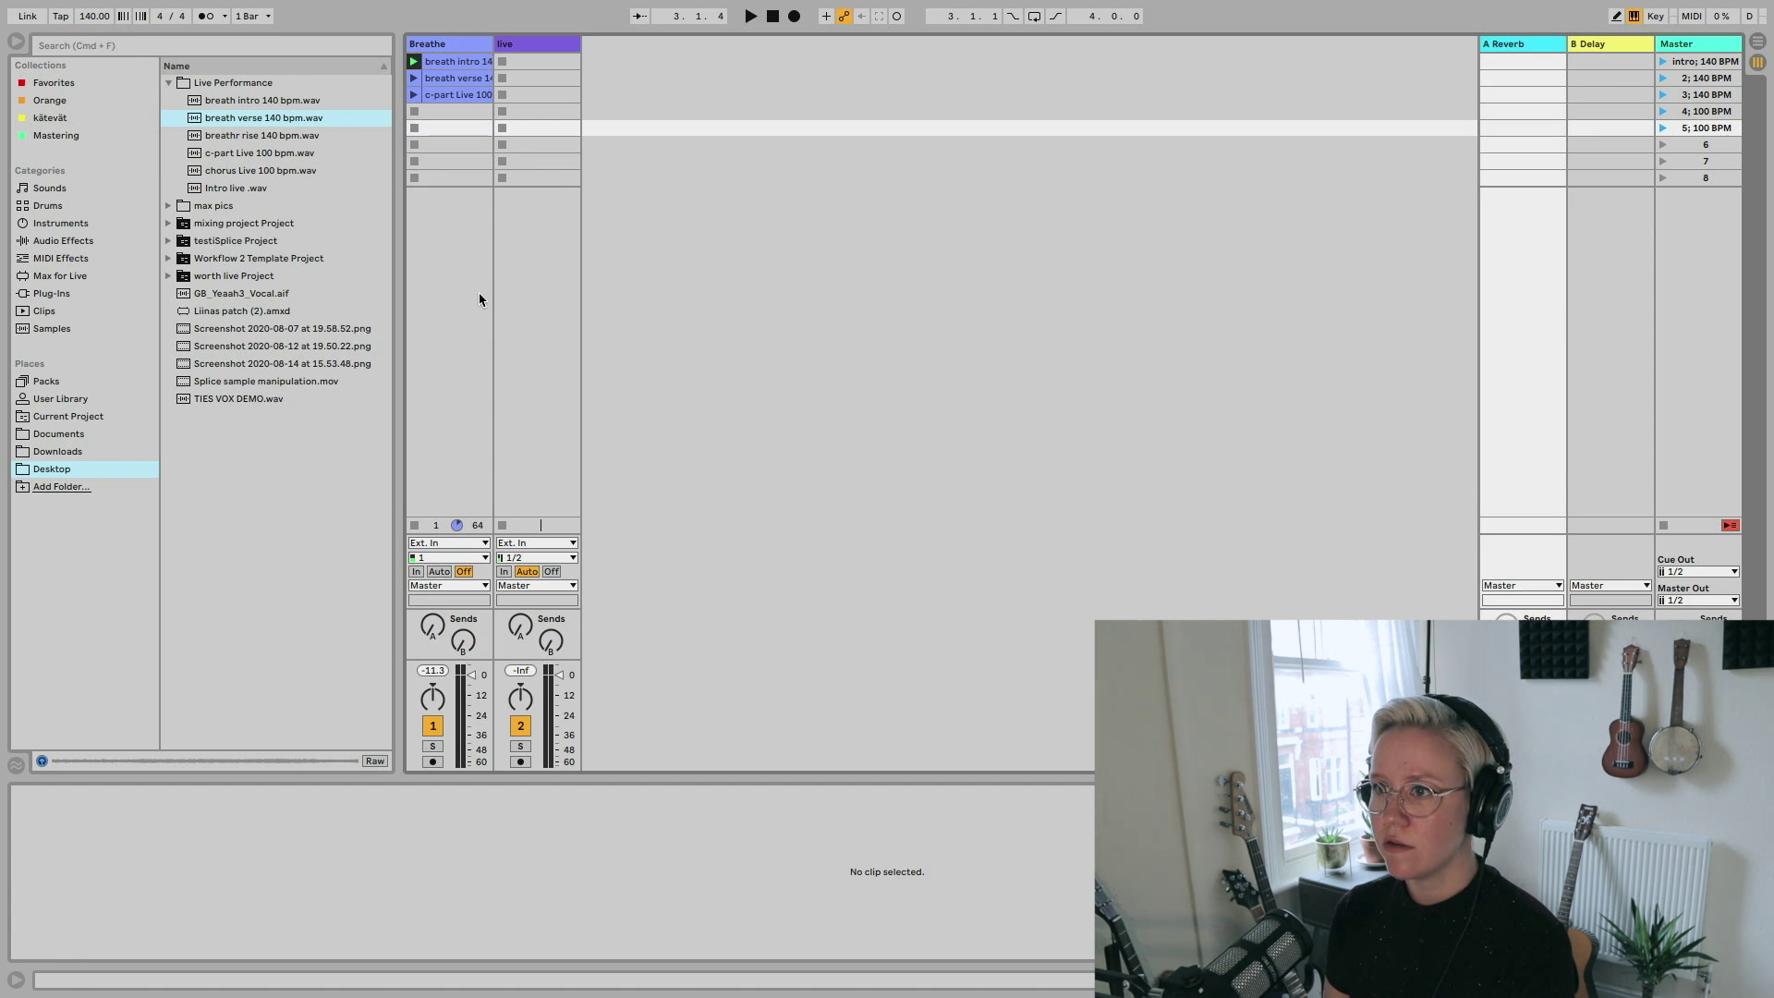
# - Put the chorus and c-part Live 100 bpm clips in the live track's slots 4 and 5, then launch scene 4
pyautogui.moveTo(239, 173); pyautogui.dragTo(543, 113)
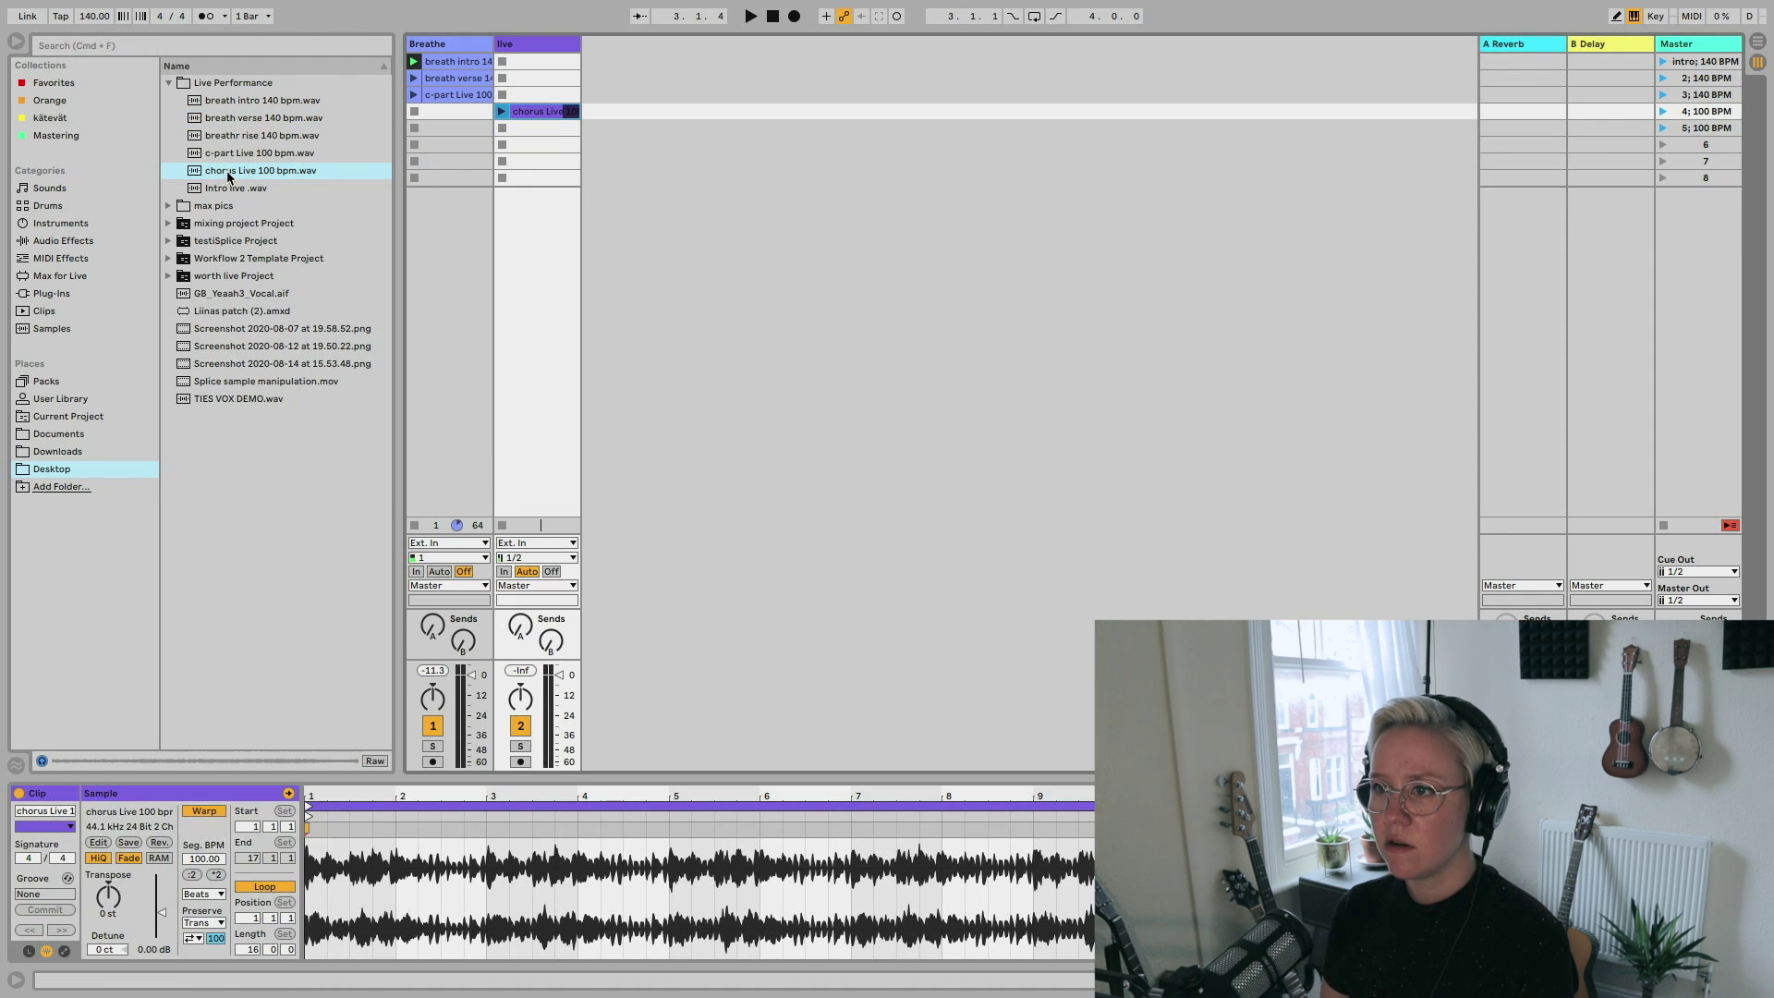
pyautogui.moveTo(231, 155); pyautogui.dragTo(548, 130)
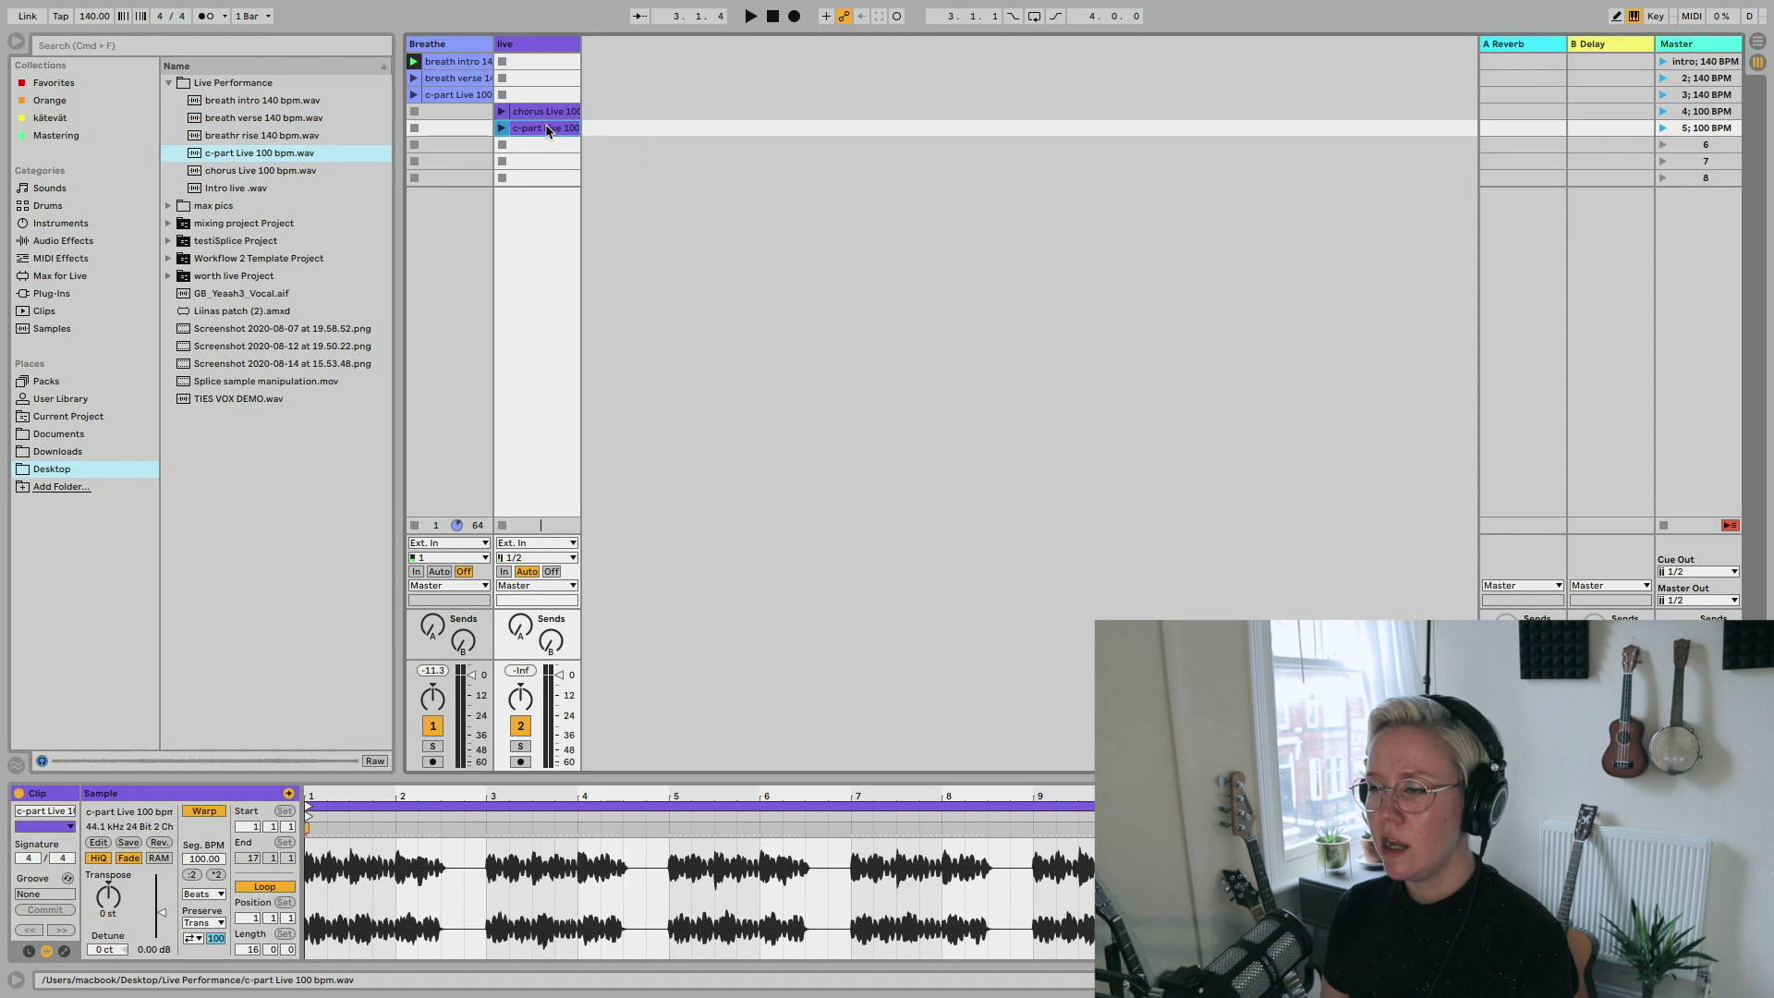
pyautogui.click(502, 111)
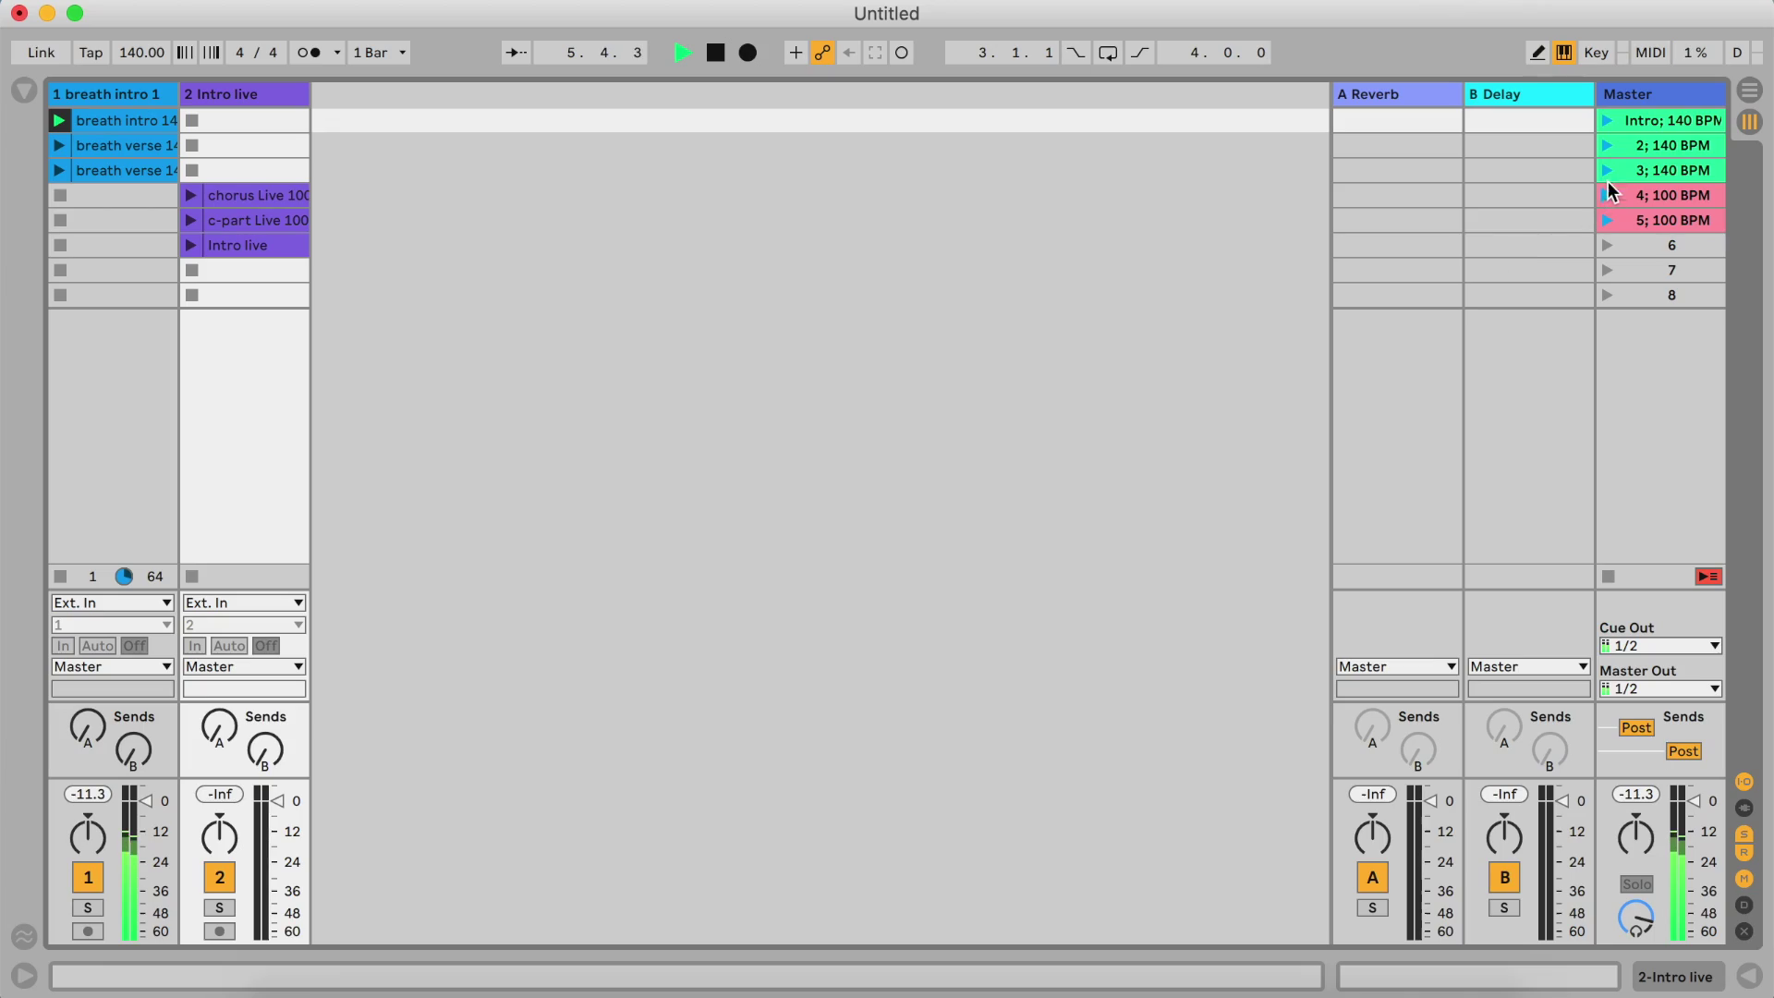
pyautogui.click(1606, 170)
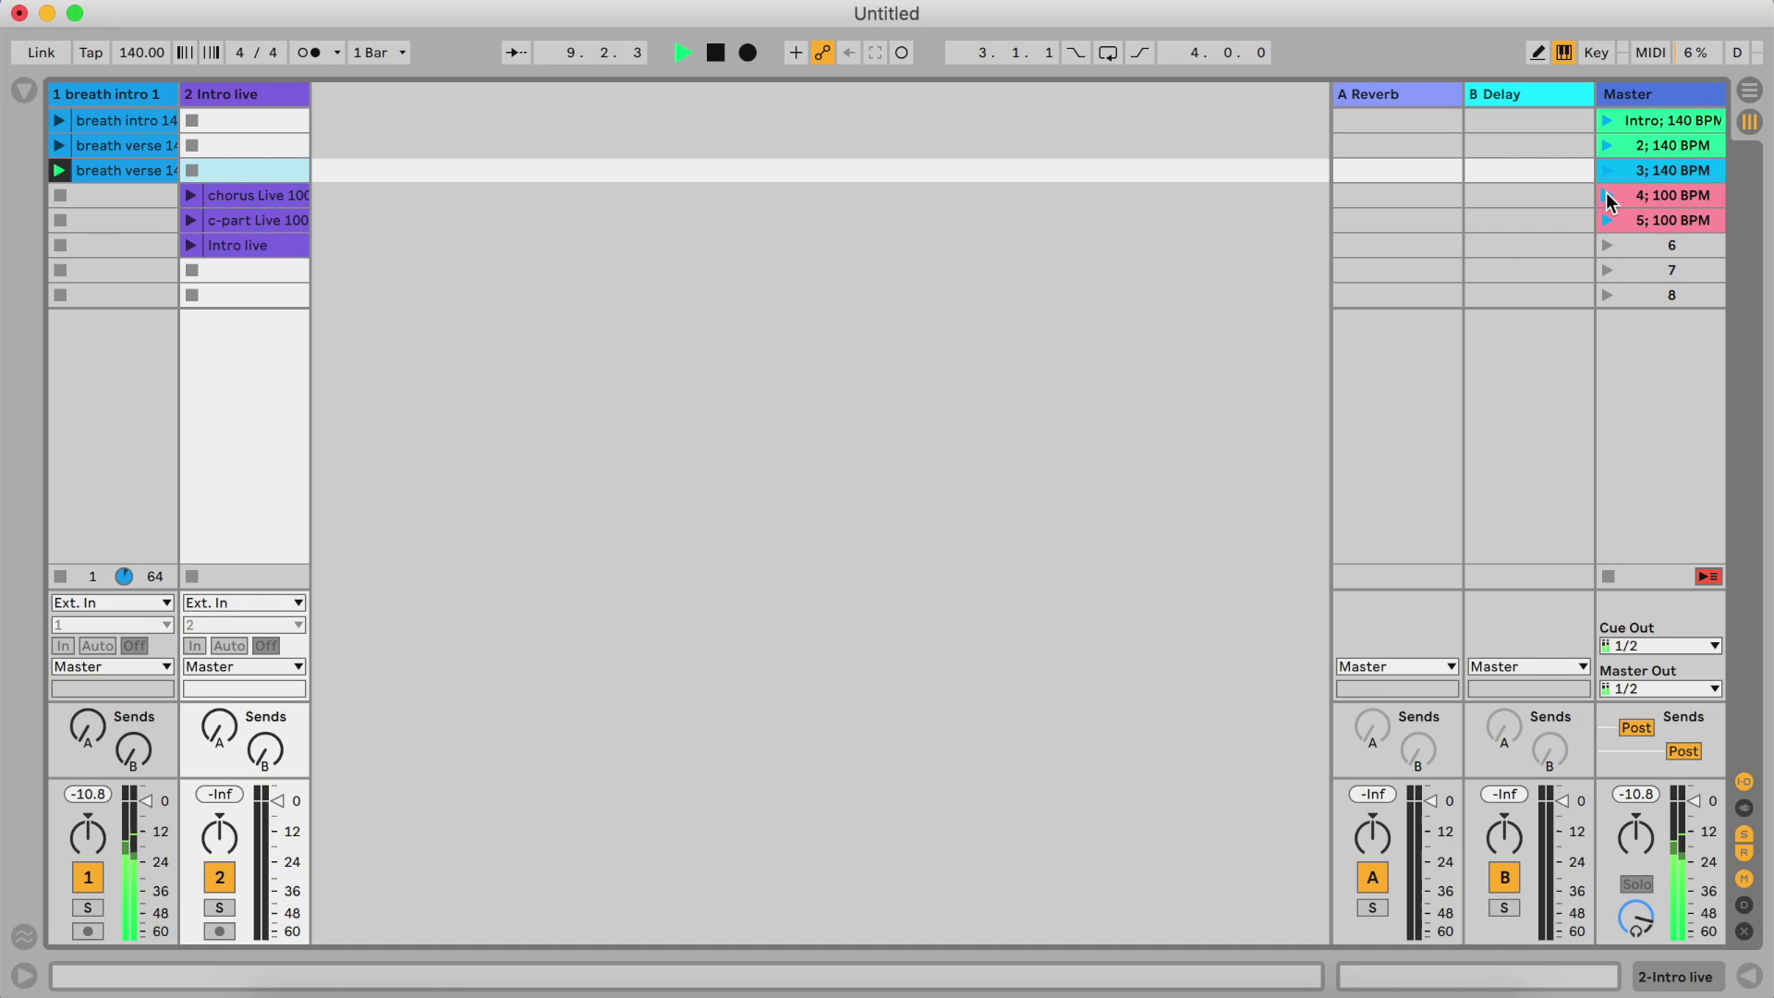
pyautogui.click(1605, 193)
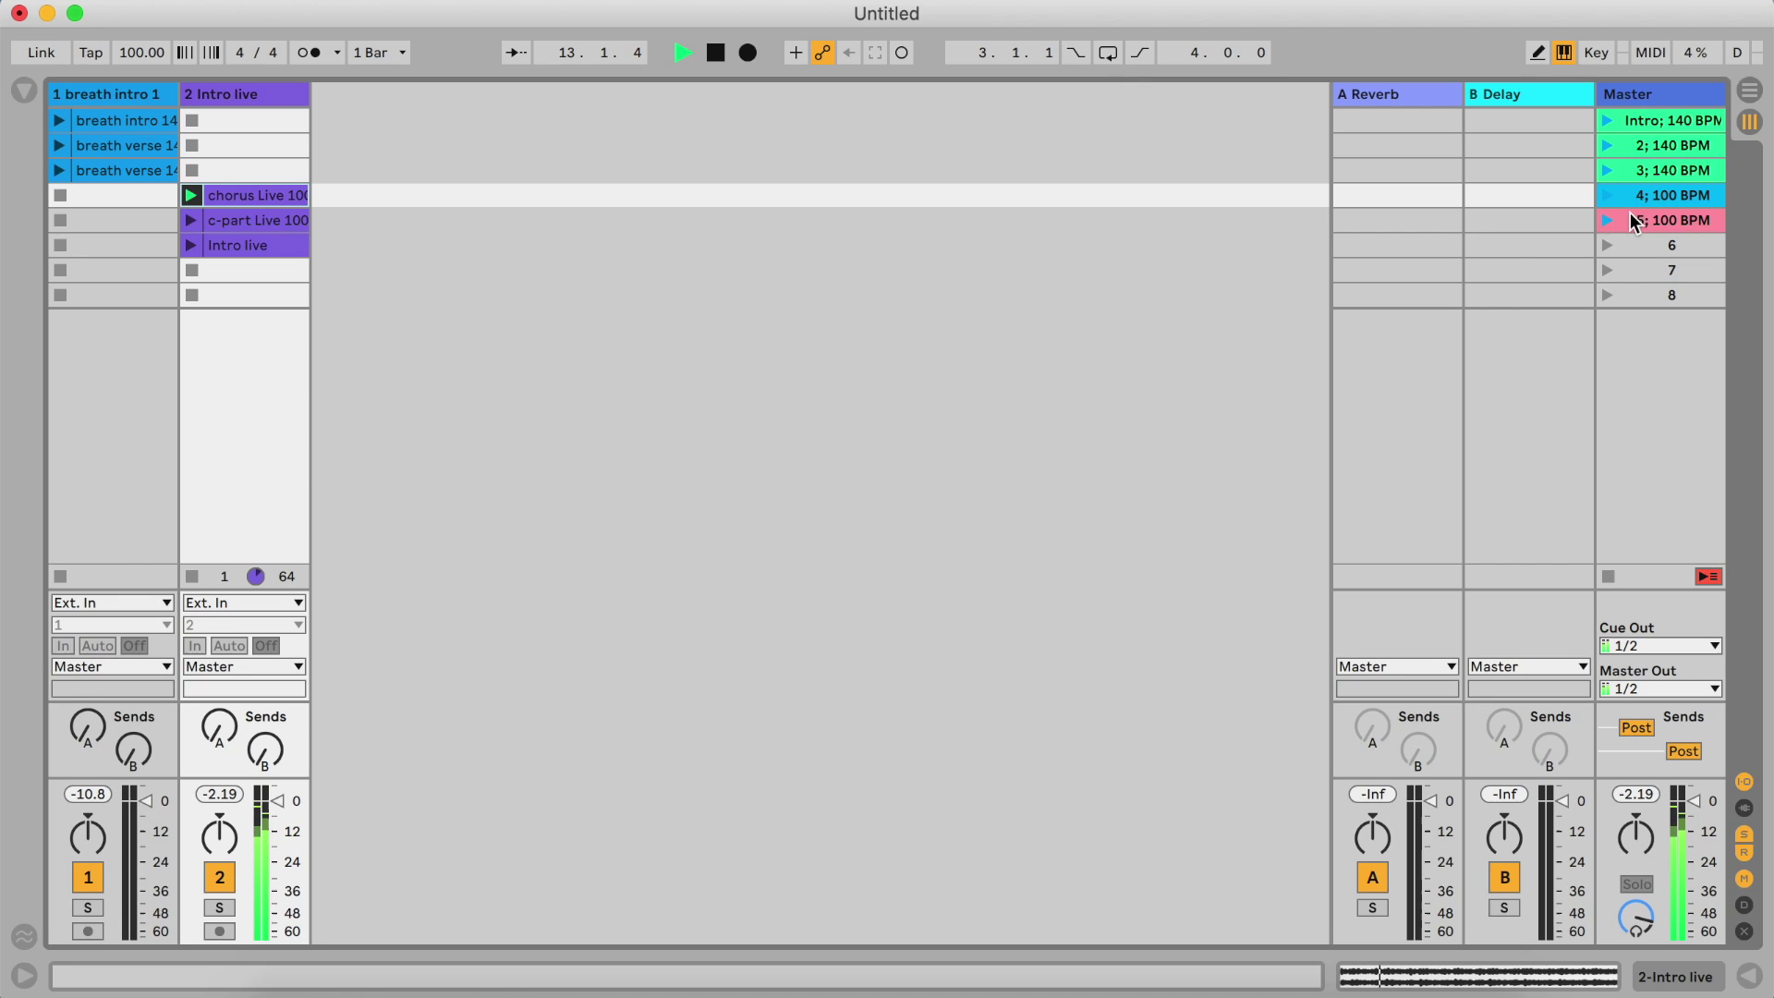
pyautogui.click(1605, 170)
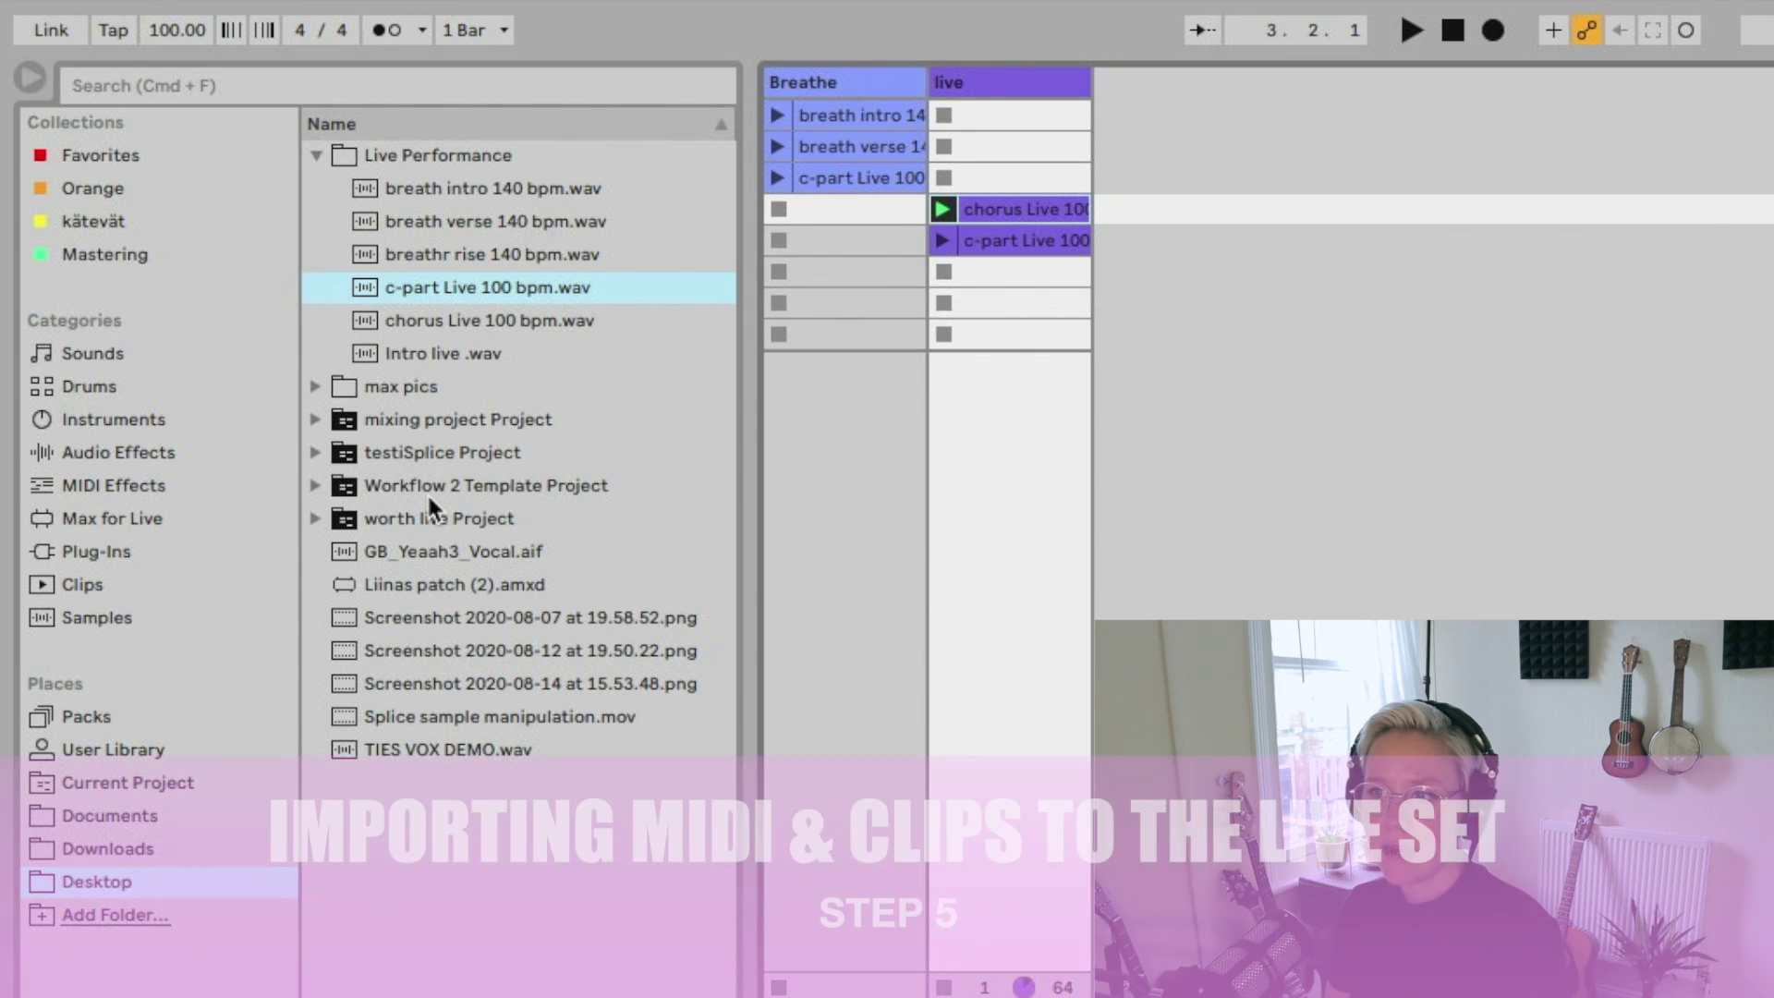
# - Expand Workflow 2 Template.als in the browser and import its 2-Warm Ladder Bass track
pyautogui.click(314, 487)
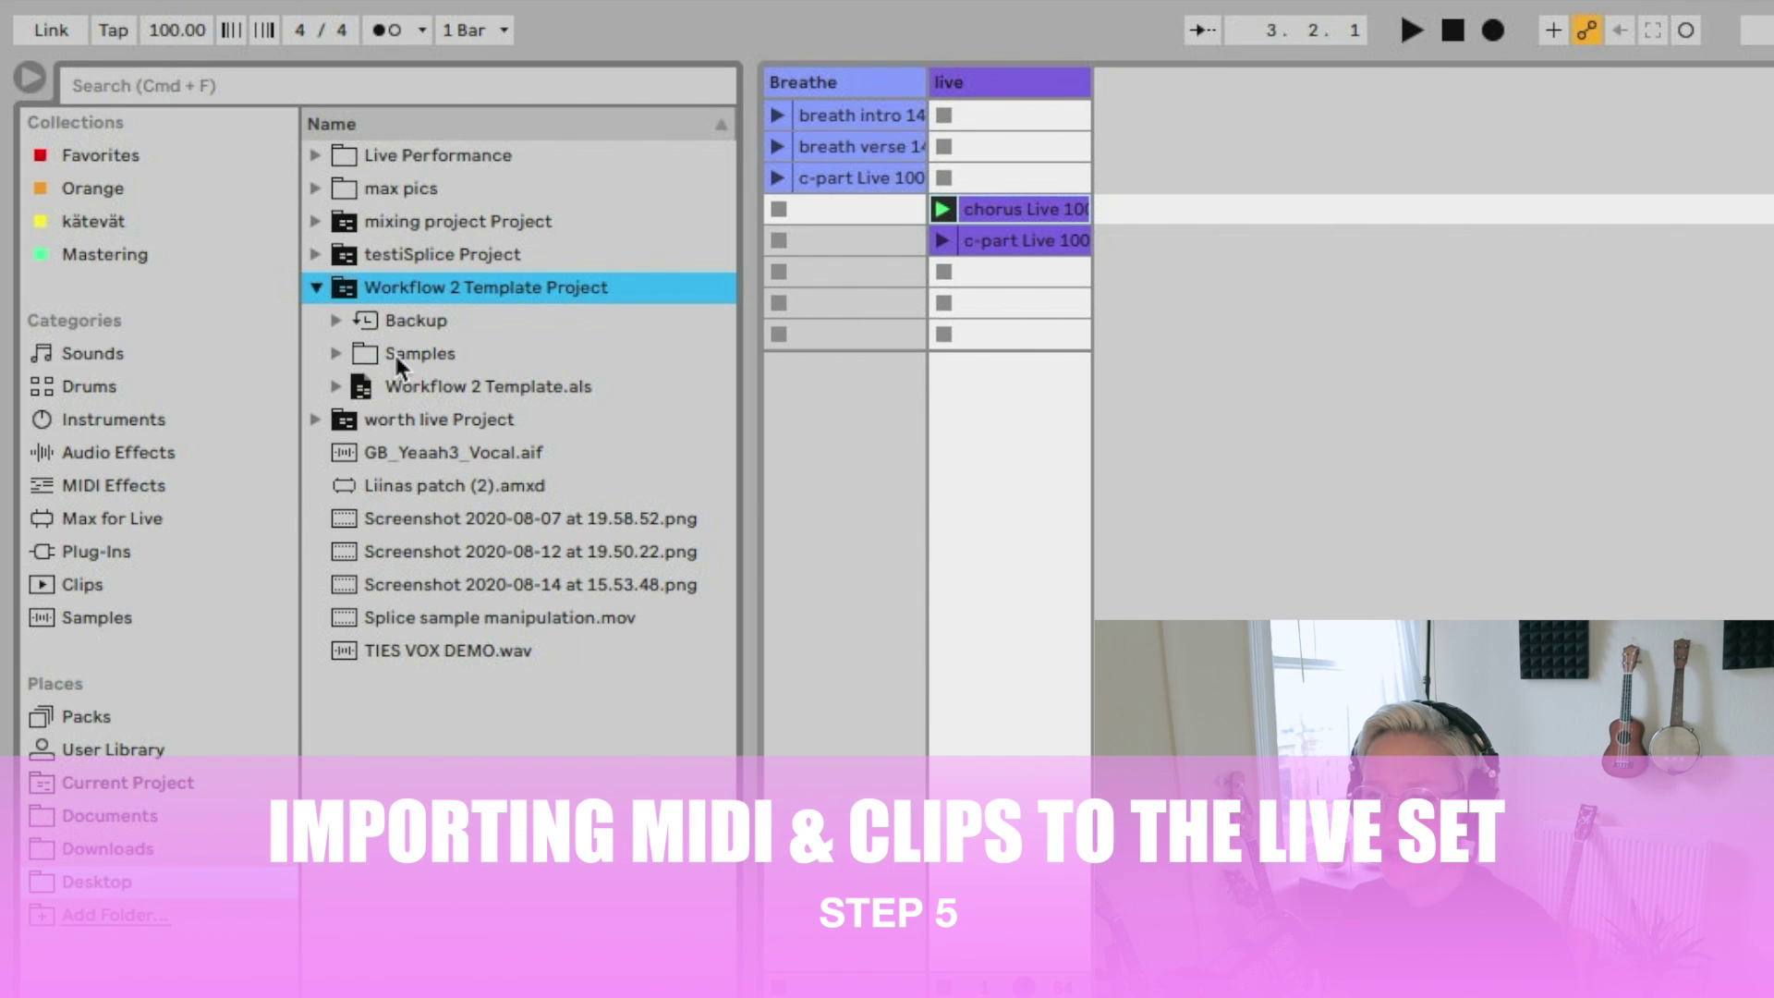
pyautogui.click(337, 384)
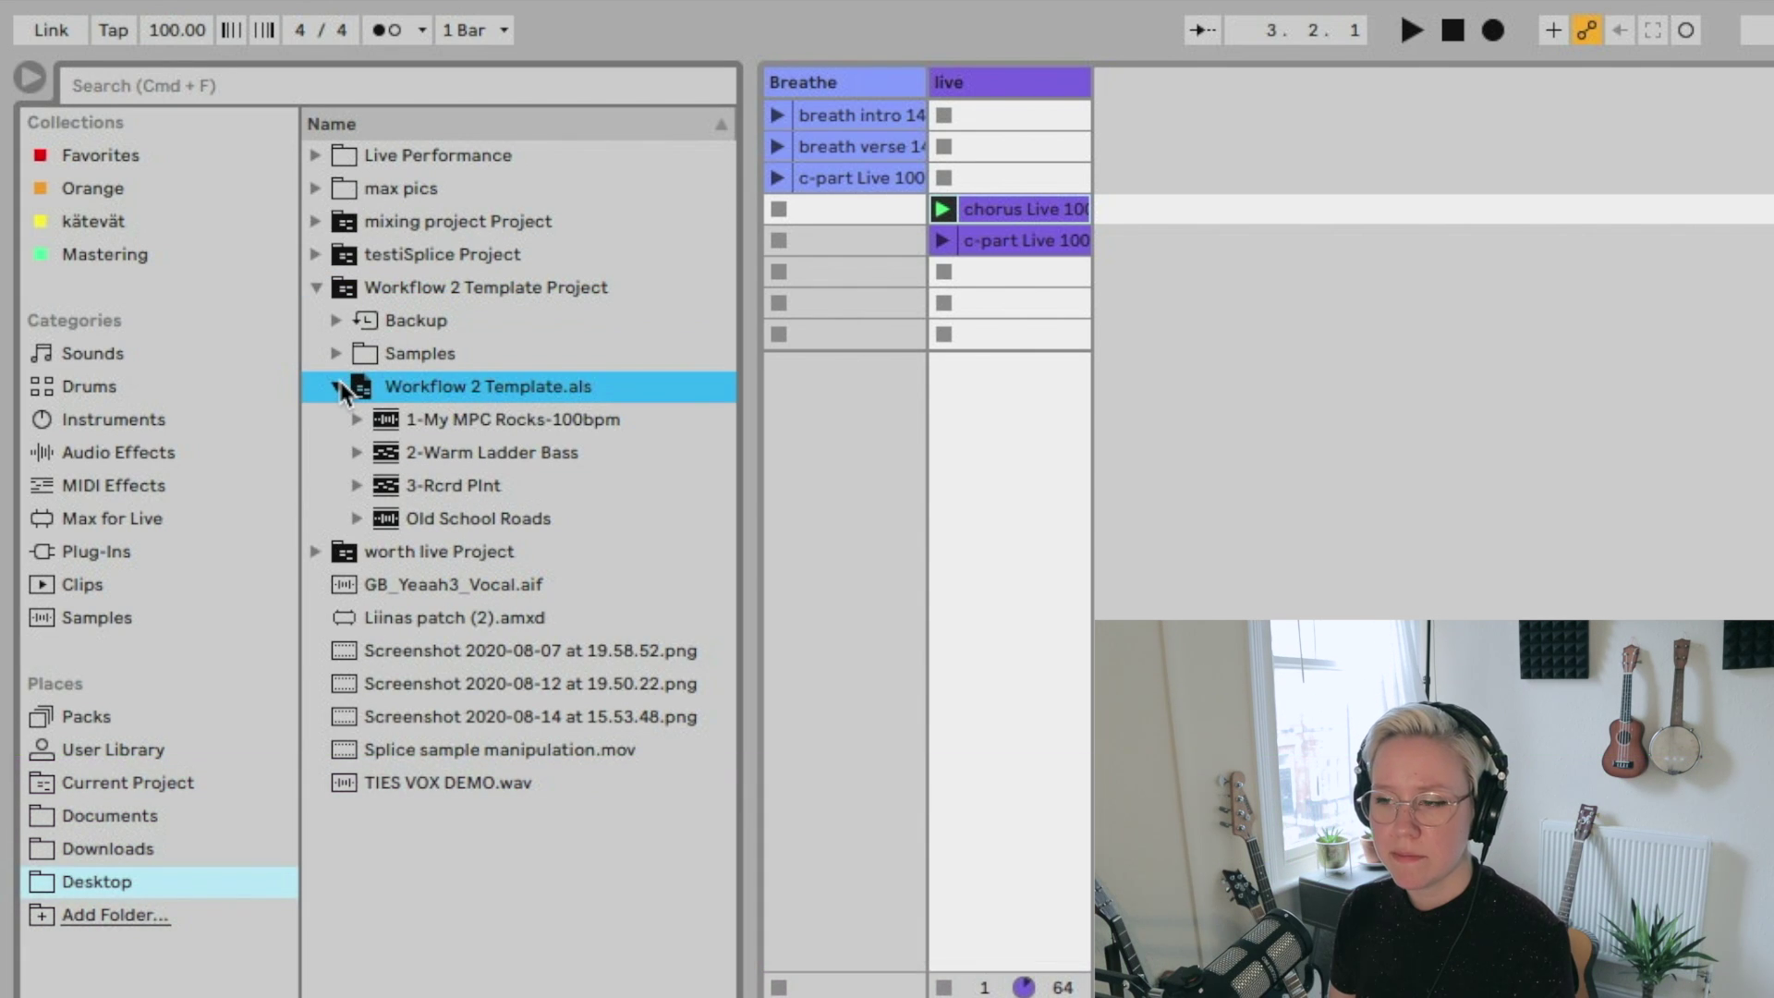
pyautogui.press('Left')
pyautogui.press('Left')
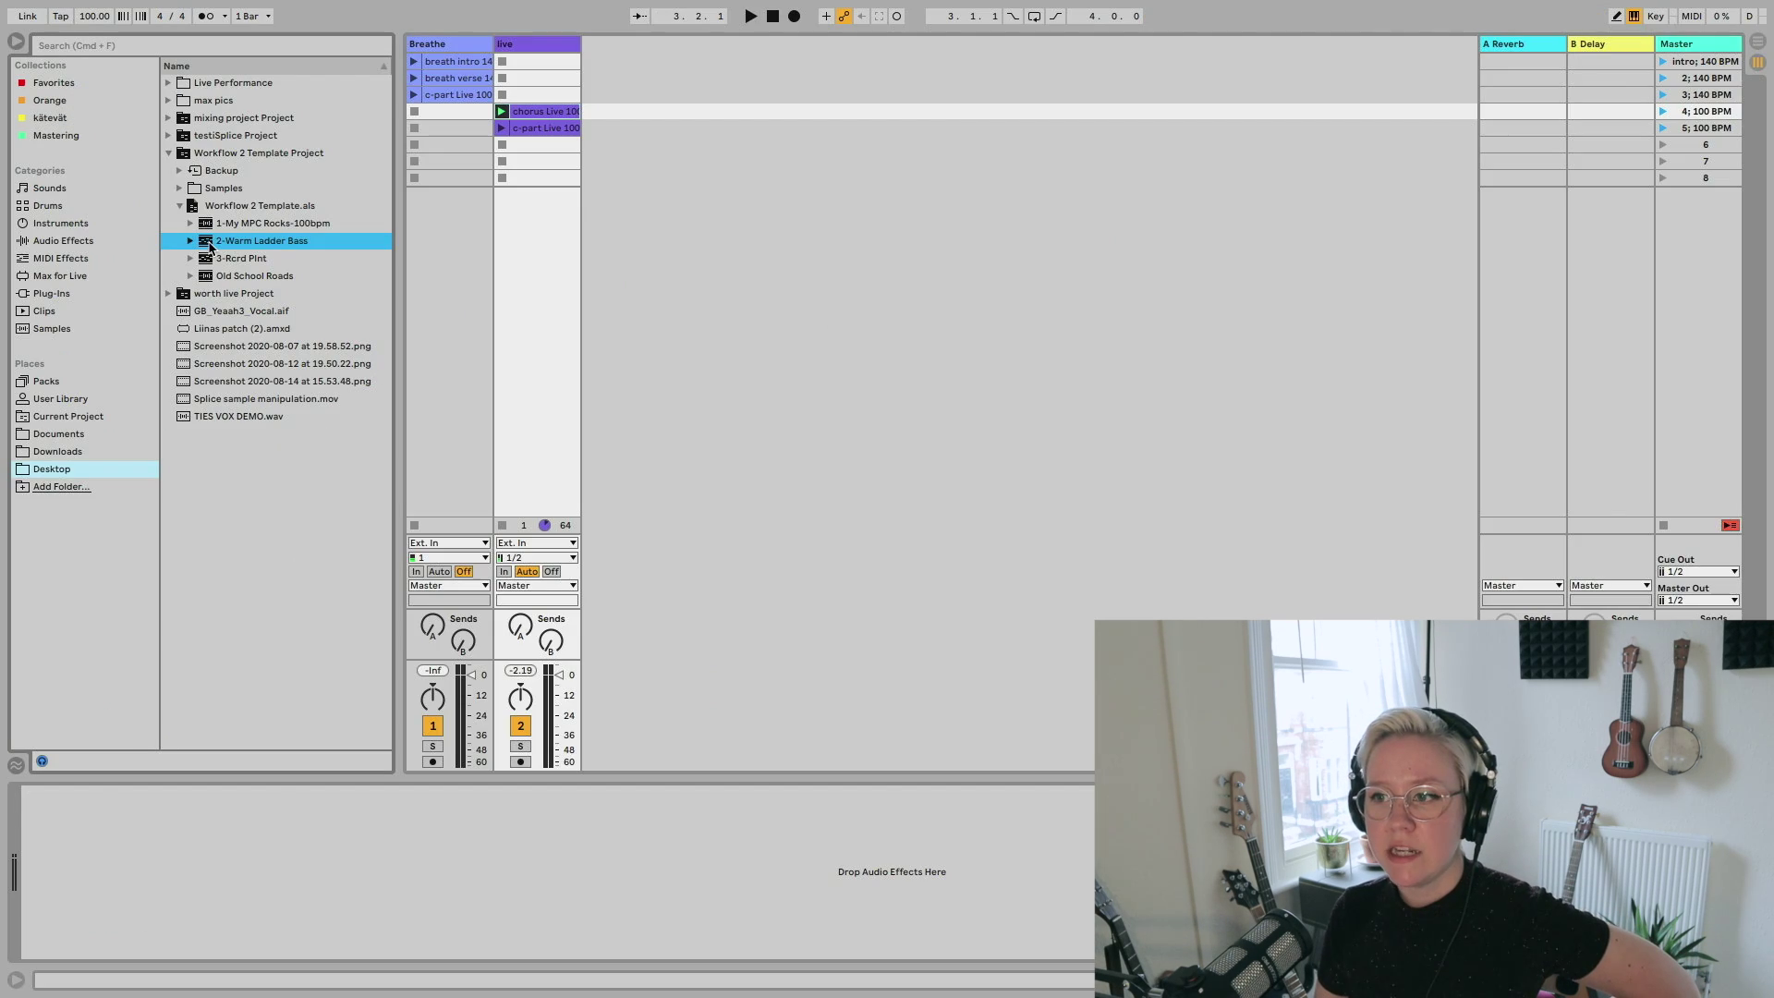
pyautogui.doubleClick(394, 455)
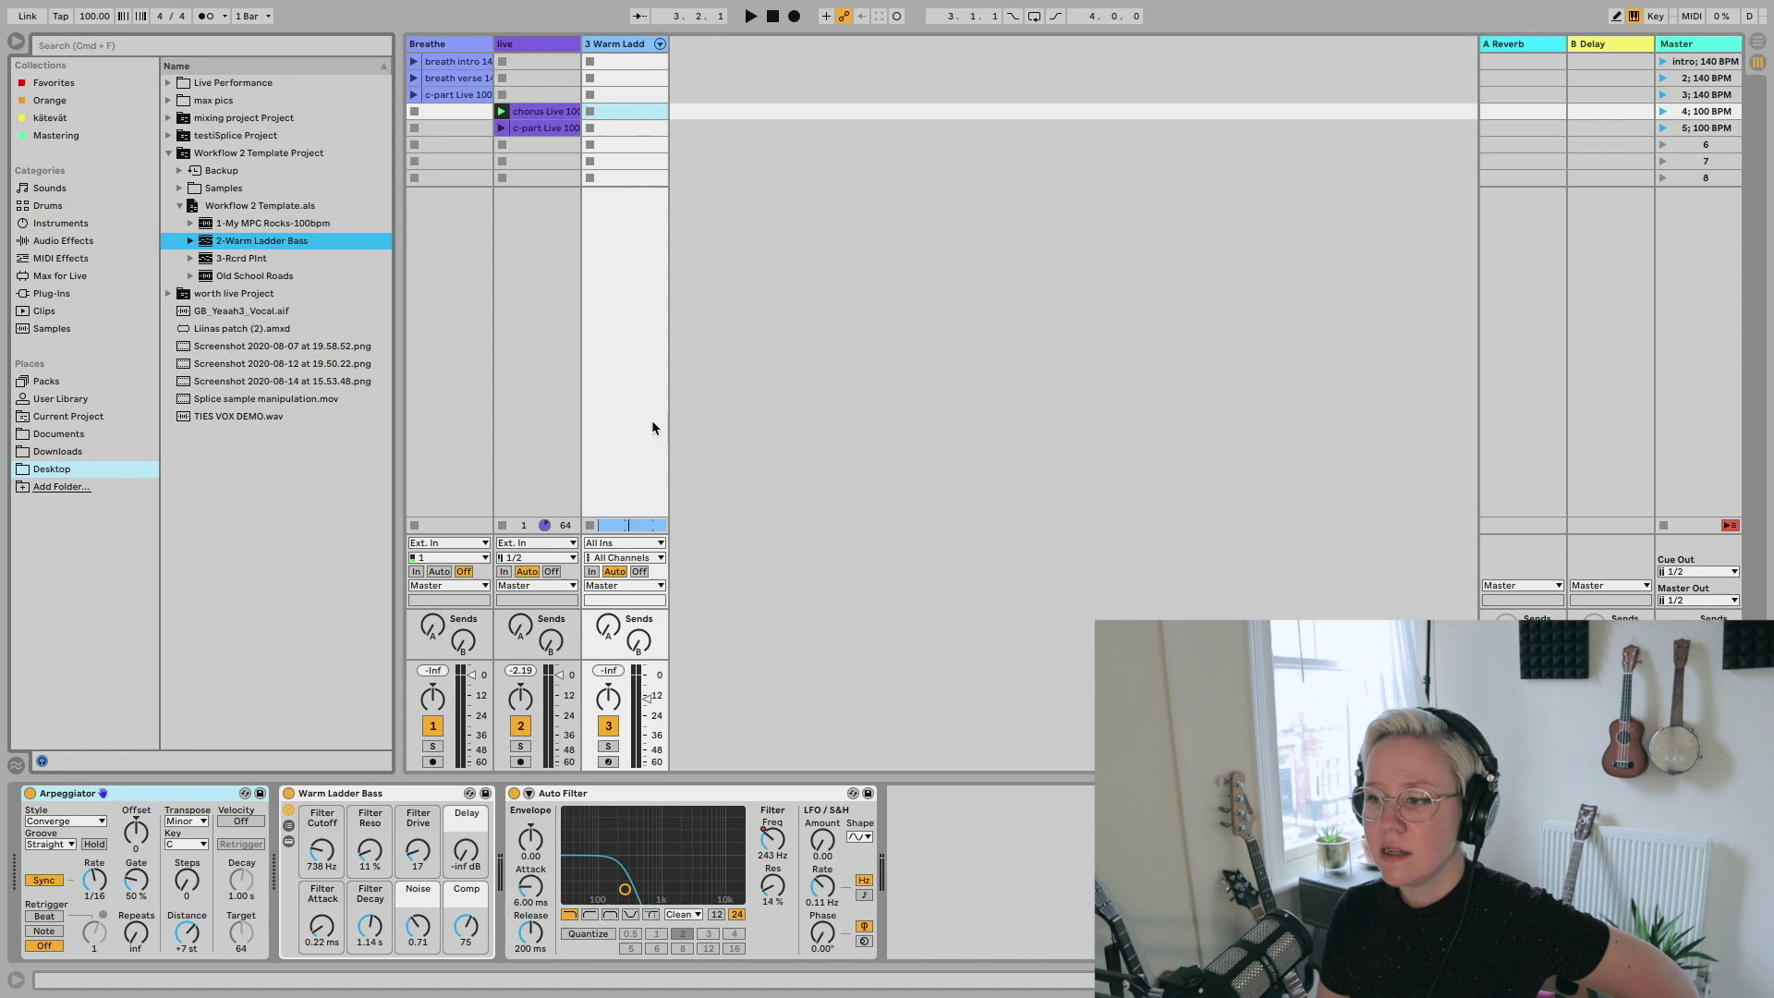
# - Arm the Warm Ladder Bass track and shift the computer keyboard range to C2–D3
pyautogui.click(387, 796)
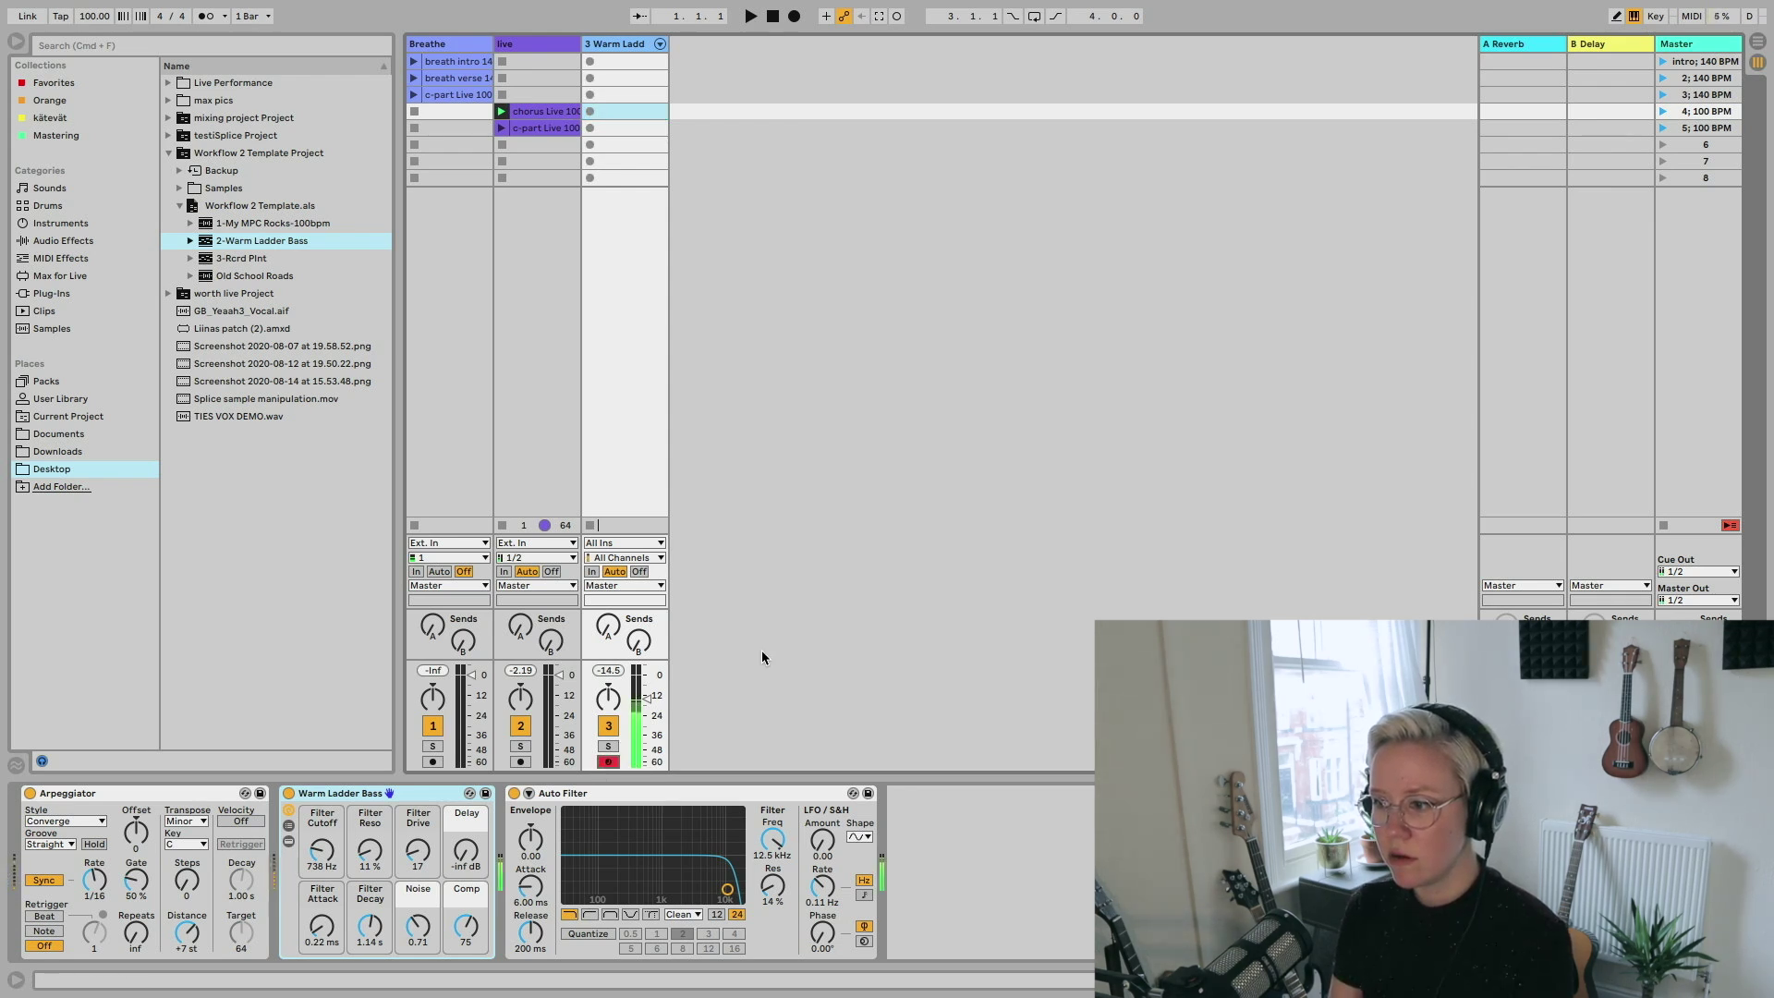
pyautogui.press('z')
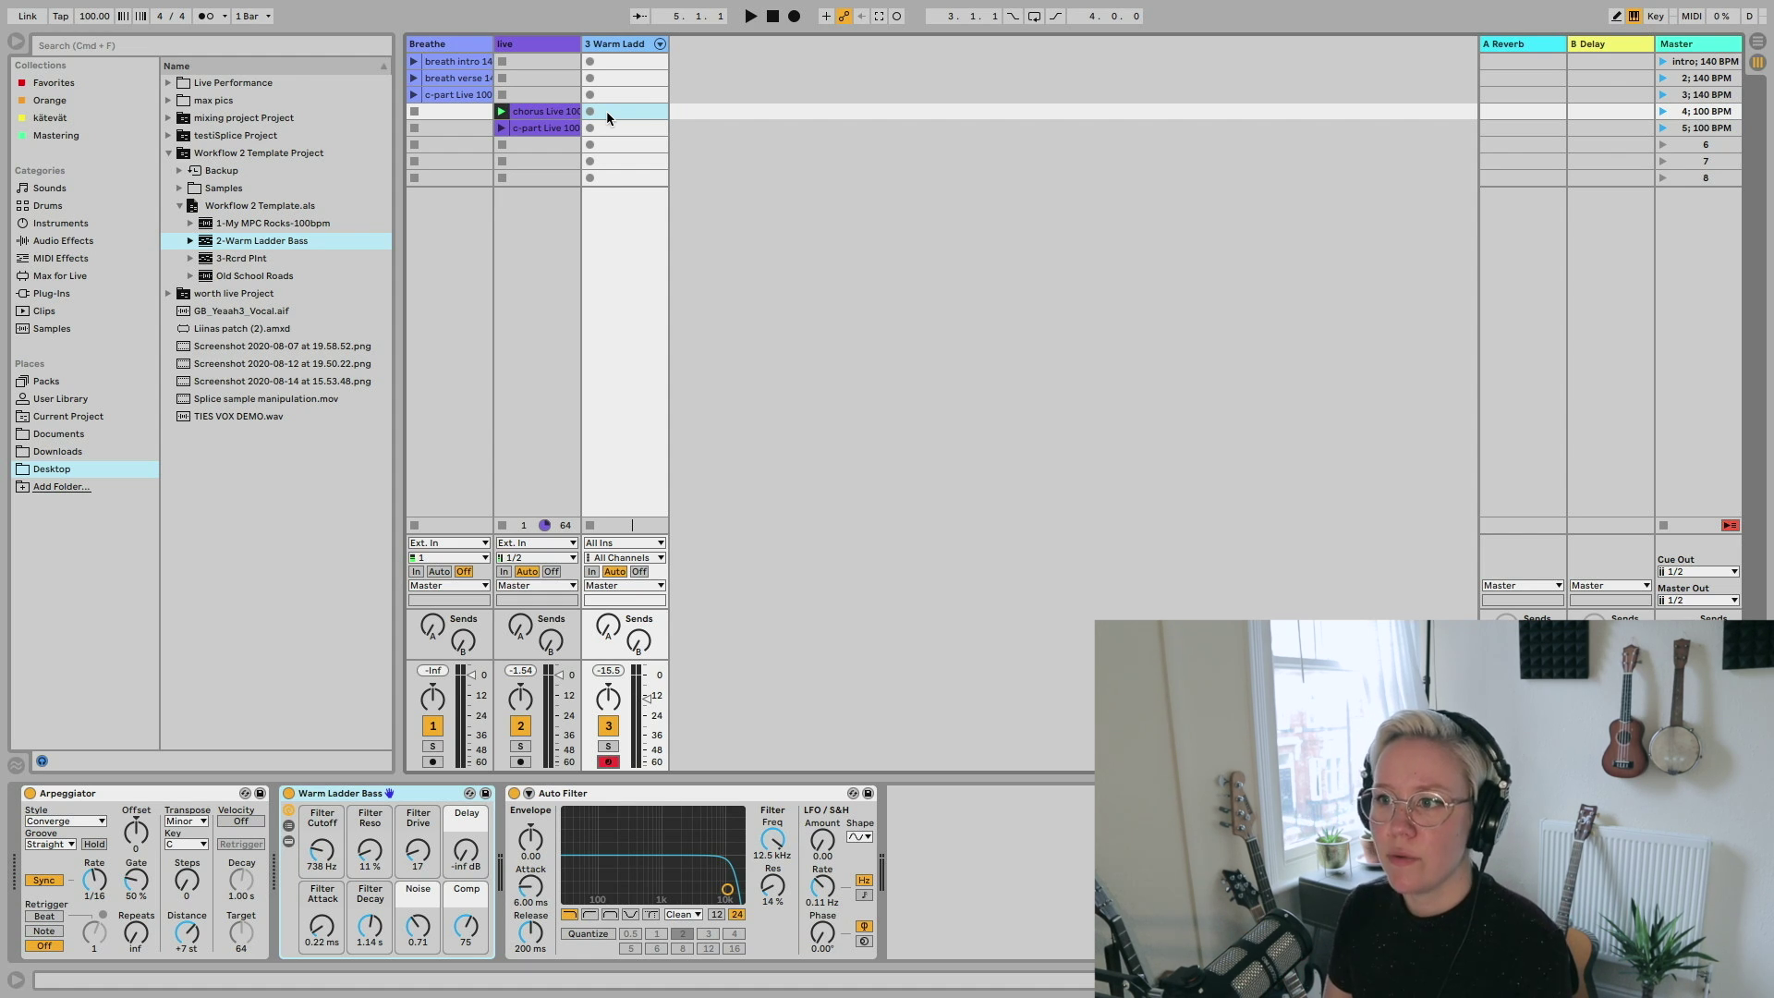
# - Drag a HEATHER vocal sample from testiSplice.als's fourth vocal track into scene 5 as a new track
pyautogui.click(189, 244)
pyautogui.click(191, 276)
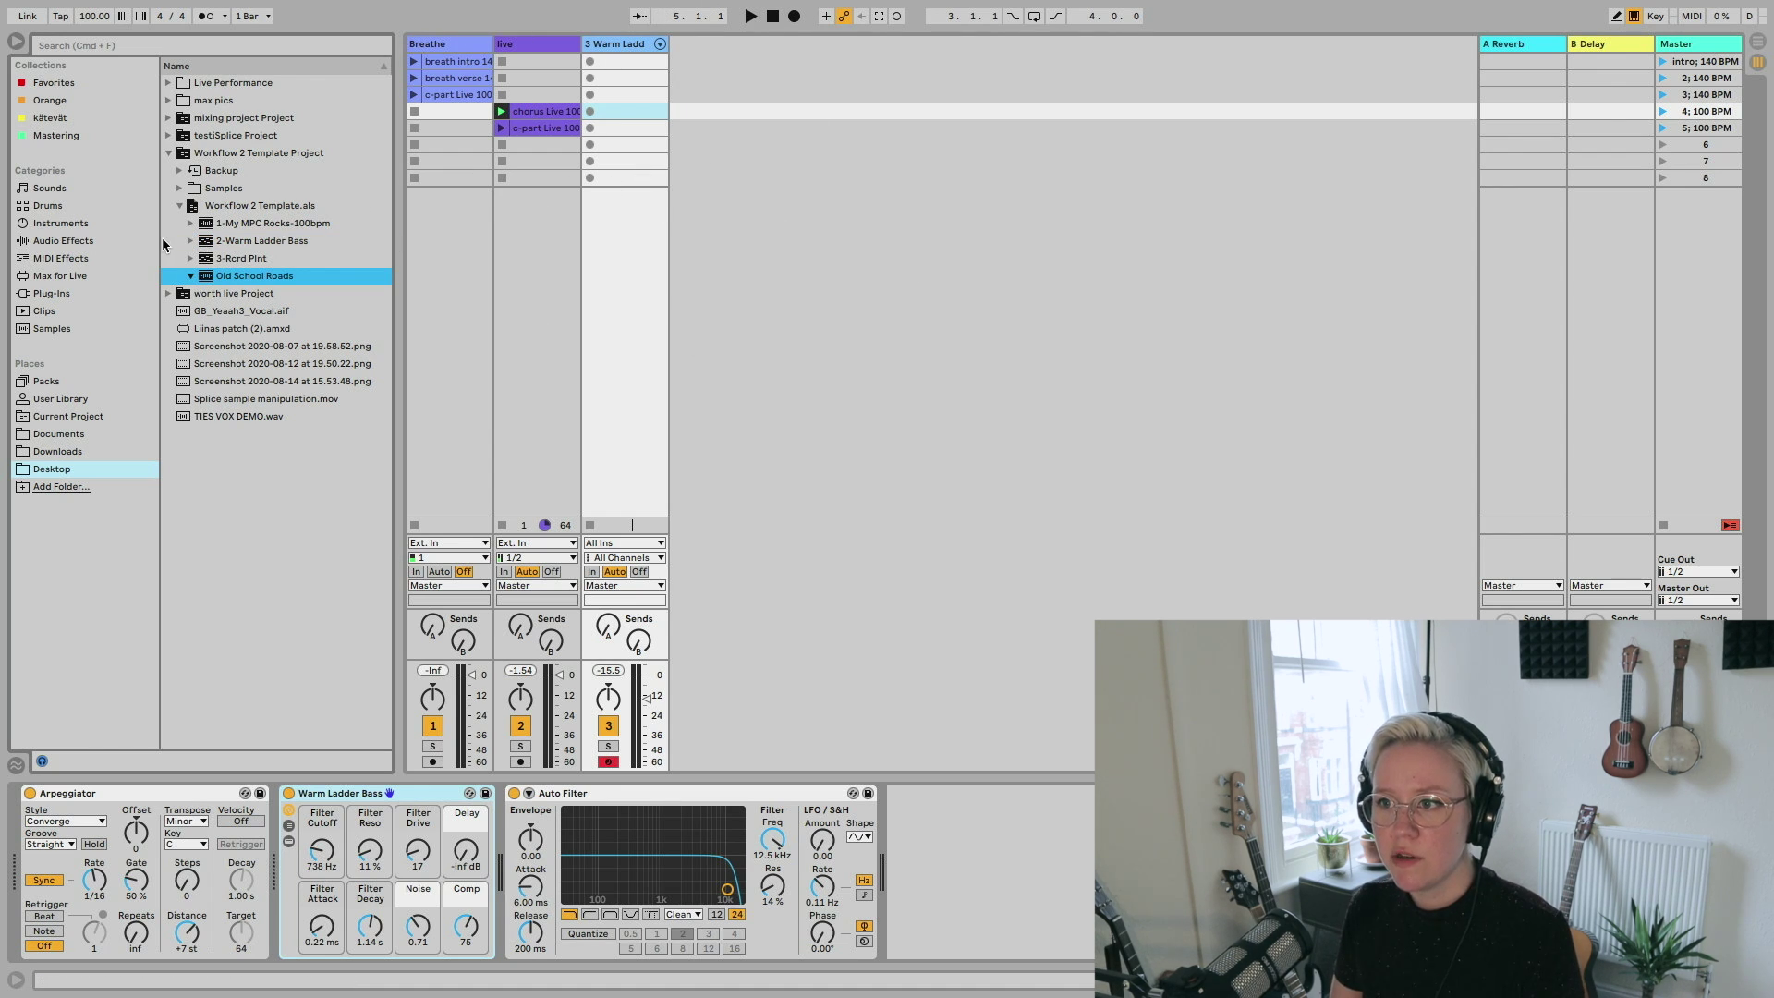
pyautogui.click(169, 136)
pyautogui.click(180, 172)
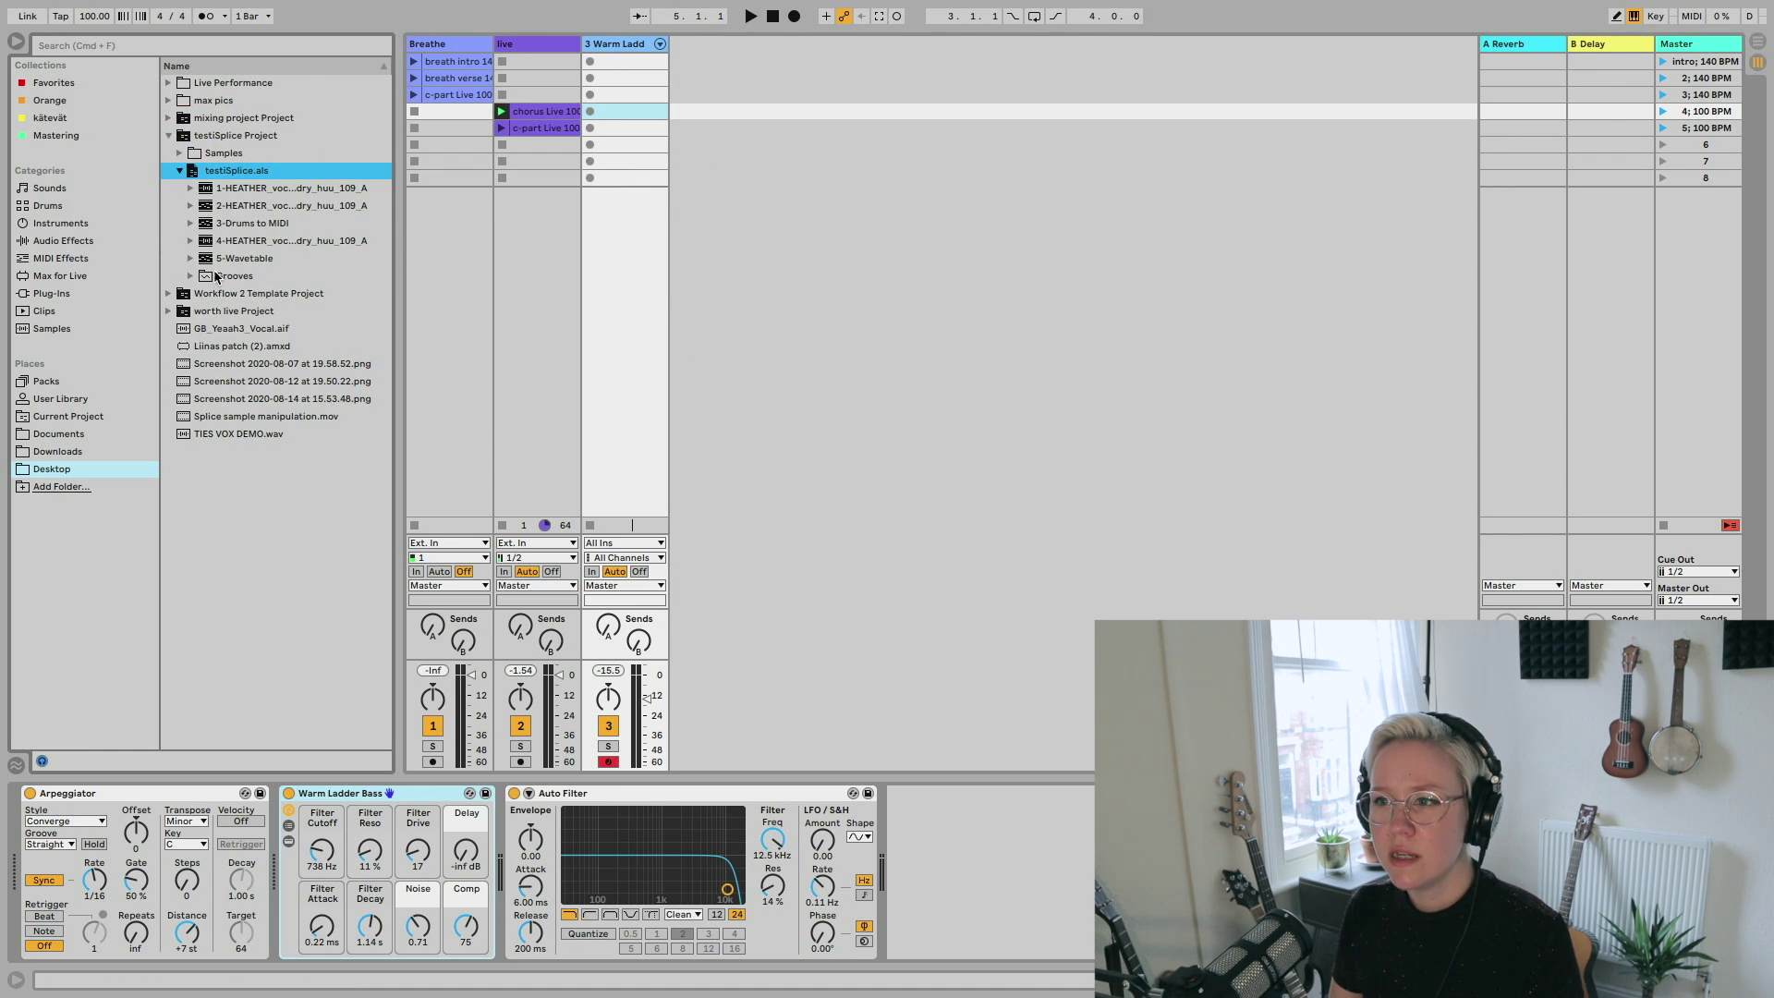
pyautogui.click(192, 241)
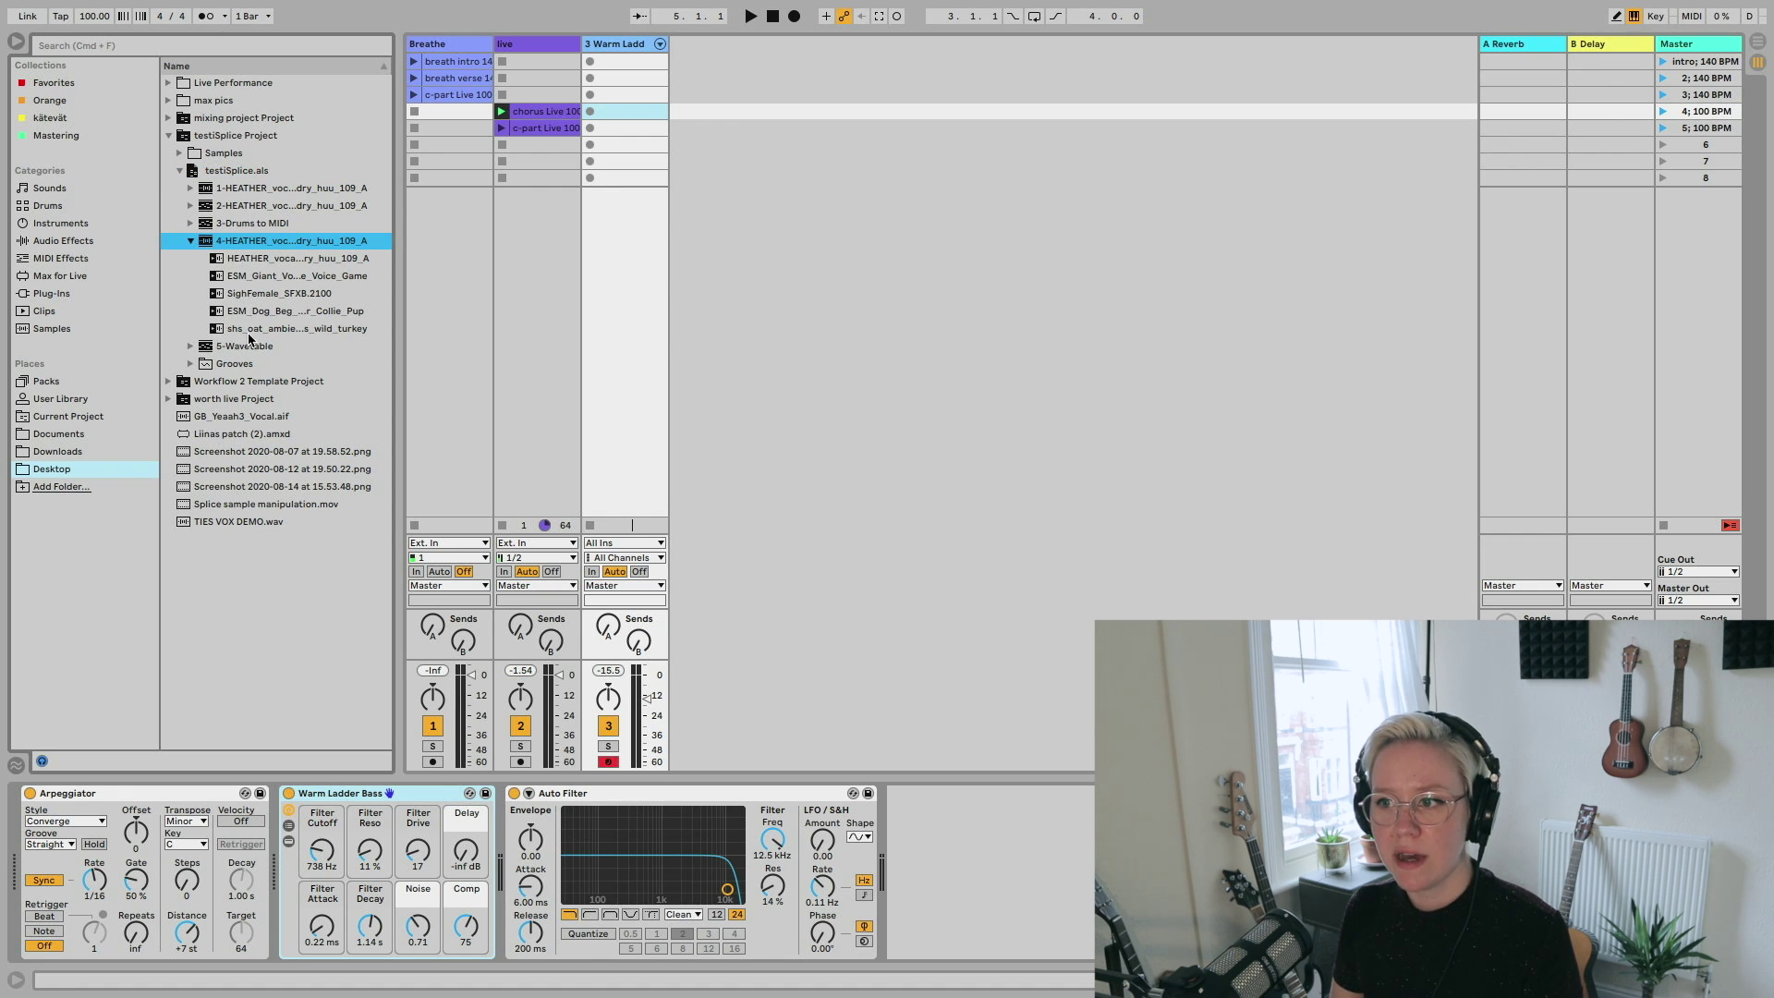
pyautogui.moveTo(231, 258); pyautogui.dragTo(734, 131)
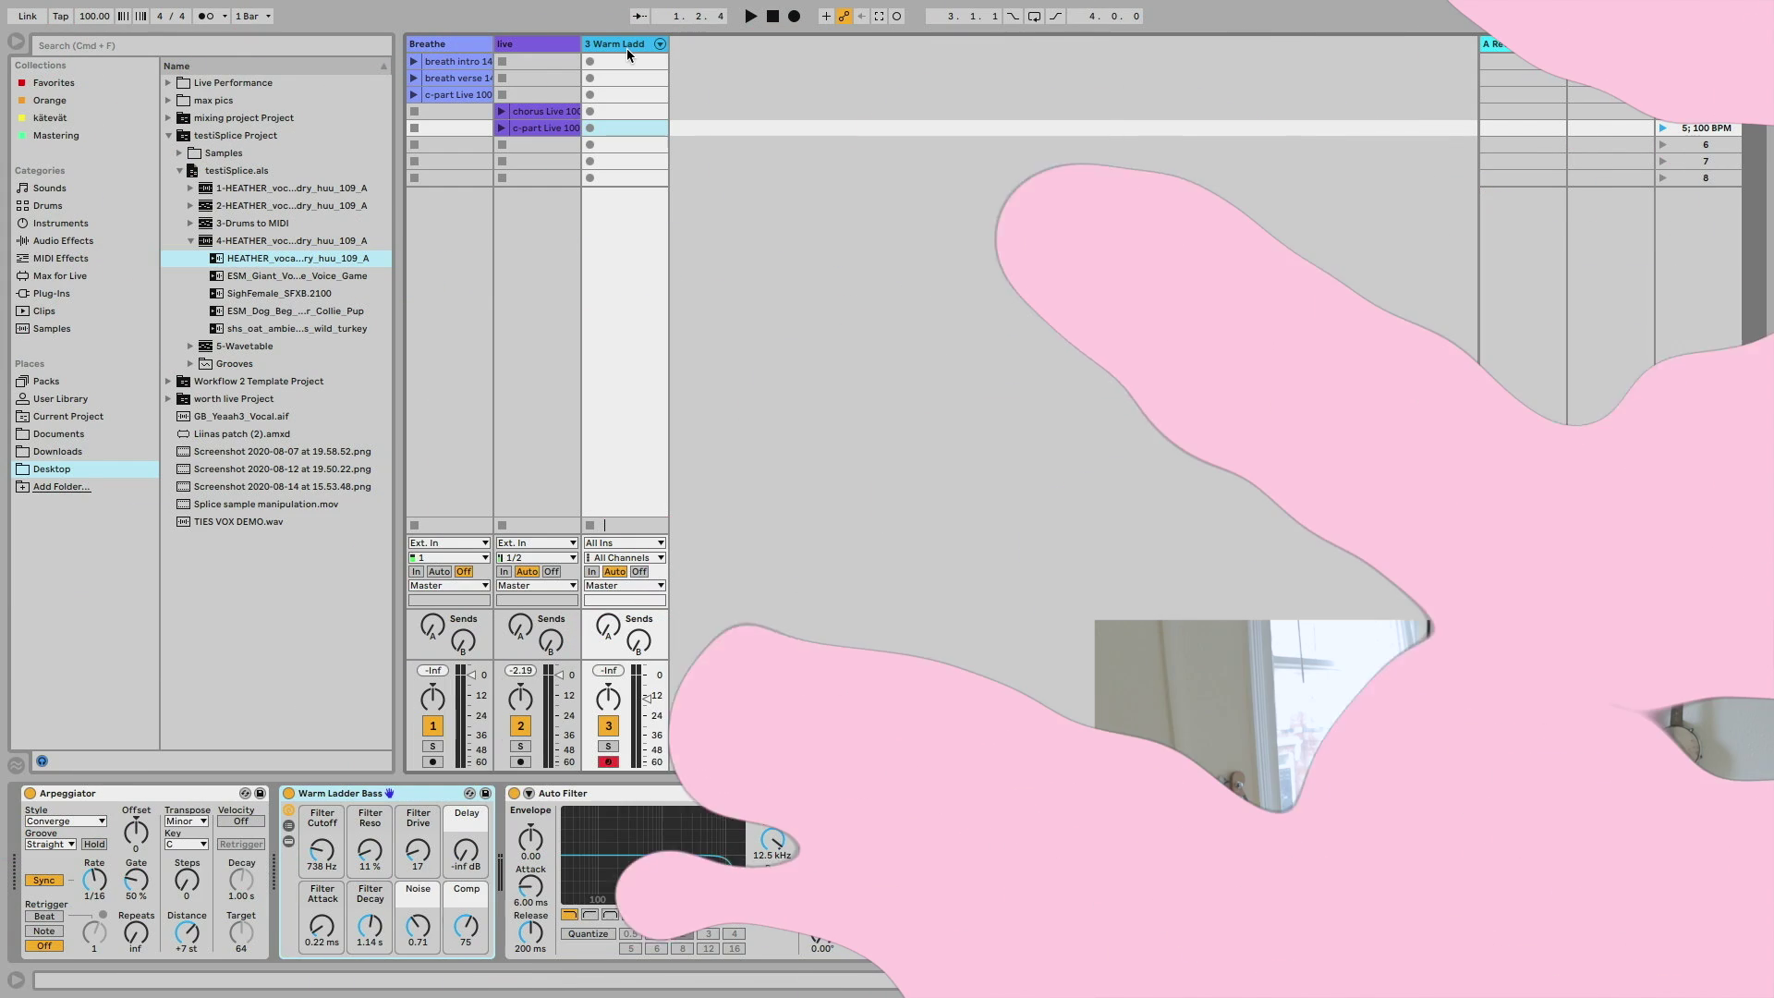
# - Delete the selected item and adjust the live and Warm Ladder Bass track headers
pyautogui.press('Delete')
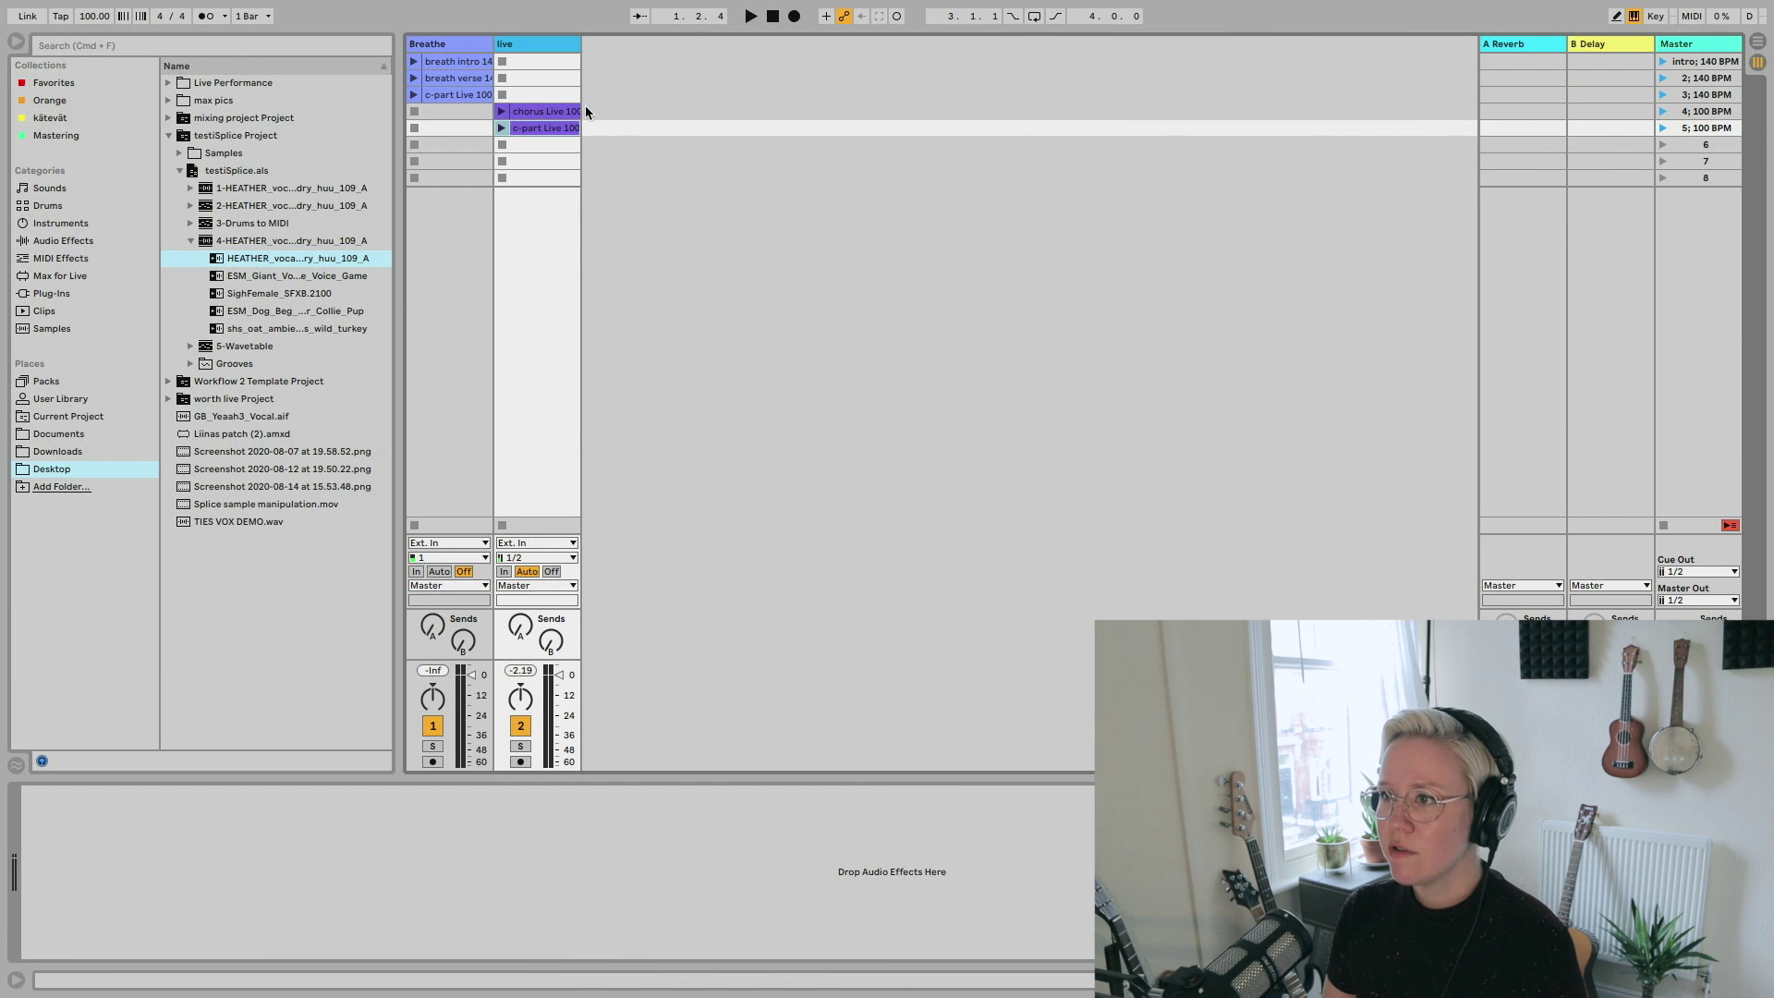
pyautogui.click(647, 137)
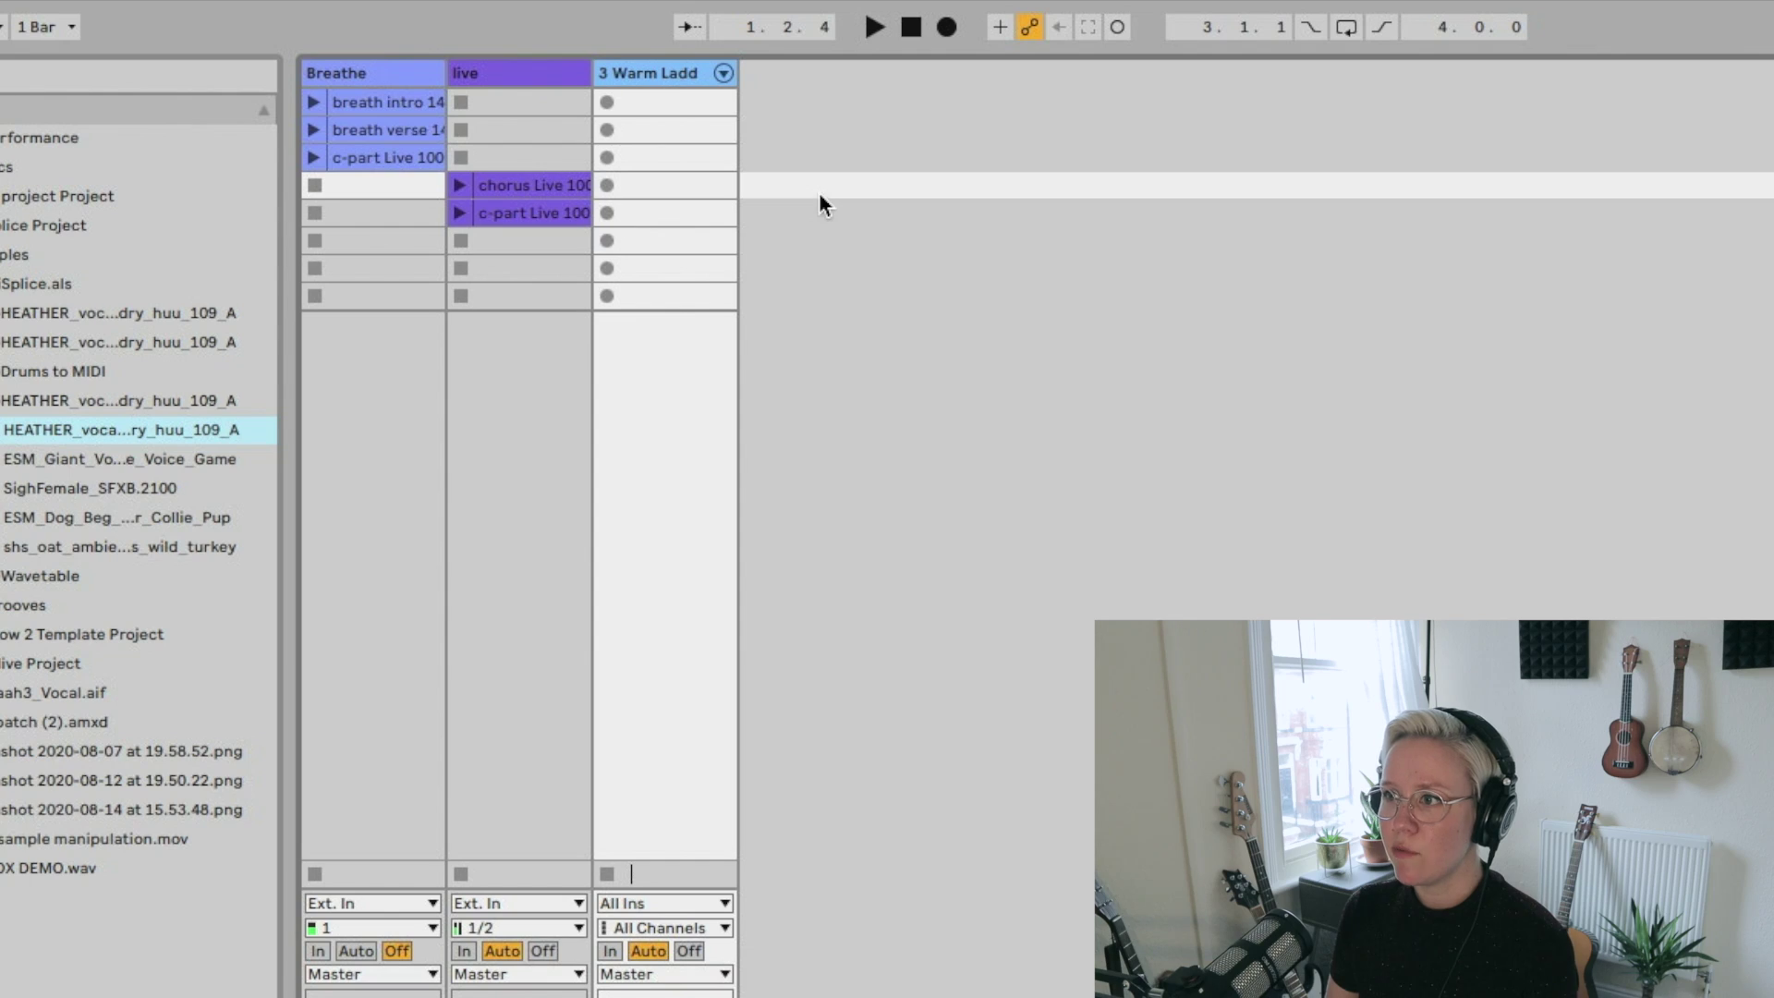
pyautogui.moveTo(673, 85)
pyautogui.mouseDown()
pyautogui.moveTo(499, 78)
pyautogui.moveTo(668, 78)
pyautogui.mouseUp()
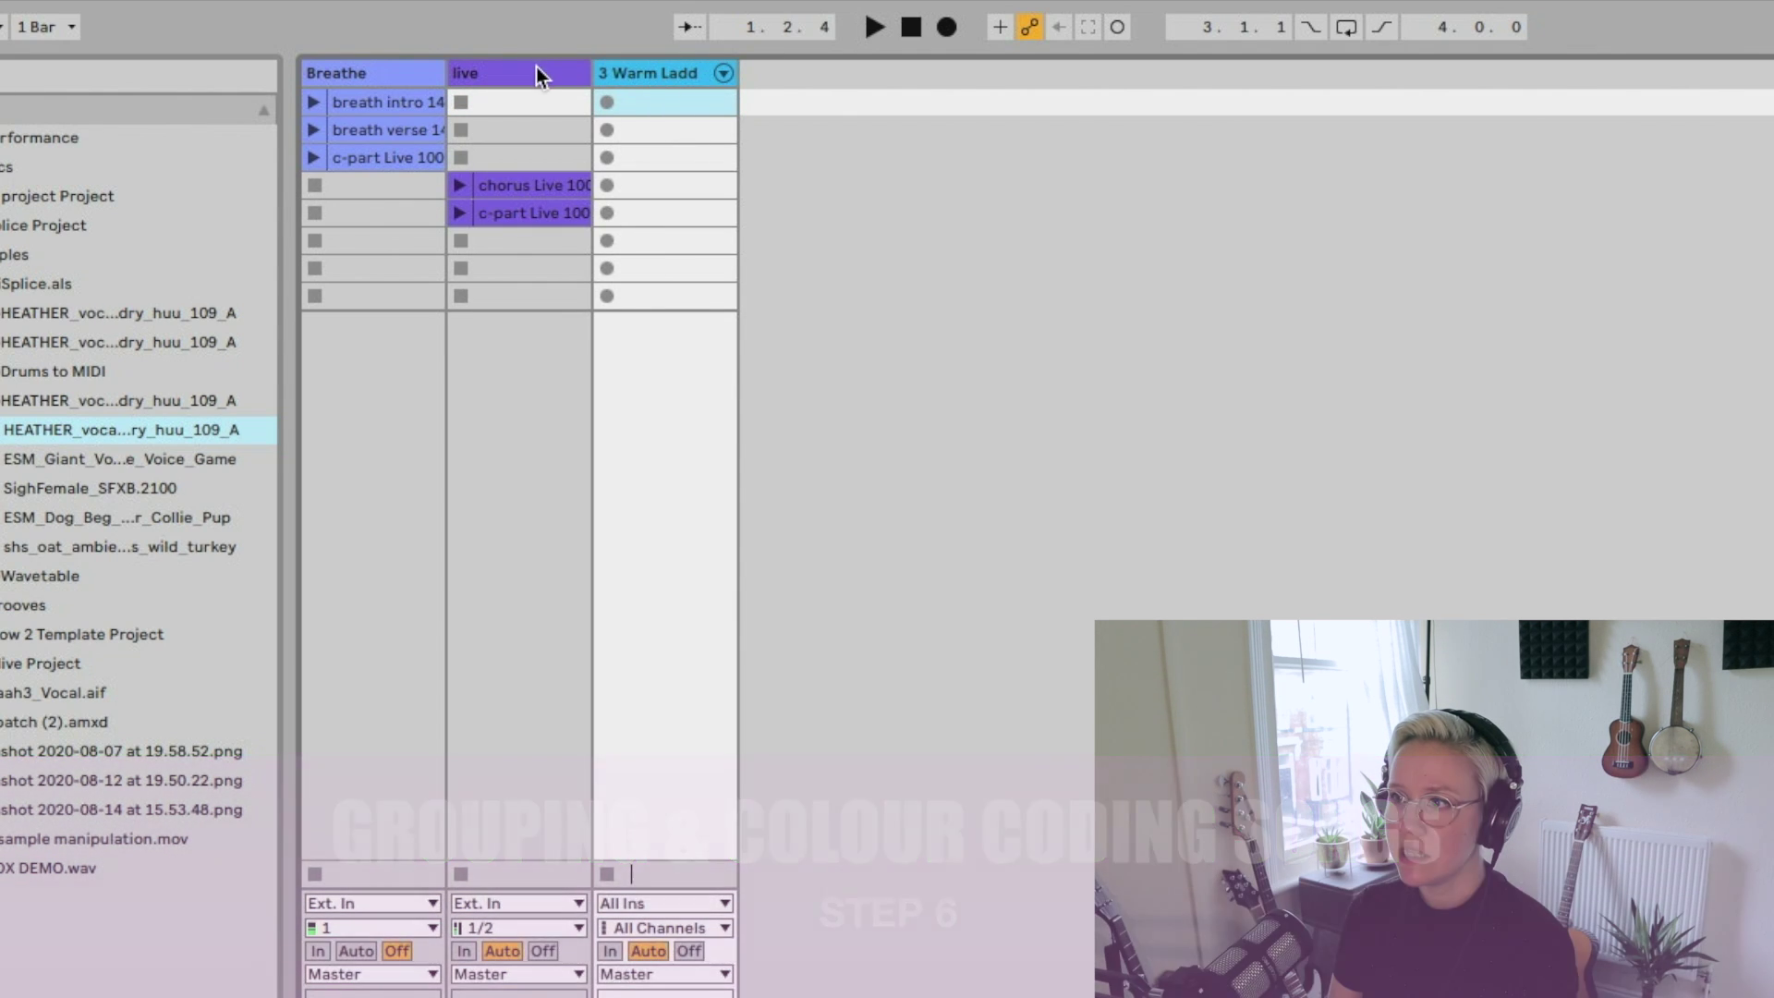
pyautogui.rightClick(539, 68)
pyautogui.click(693, 397)
pyautogui.click(647, 81)
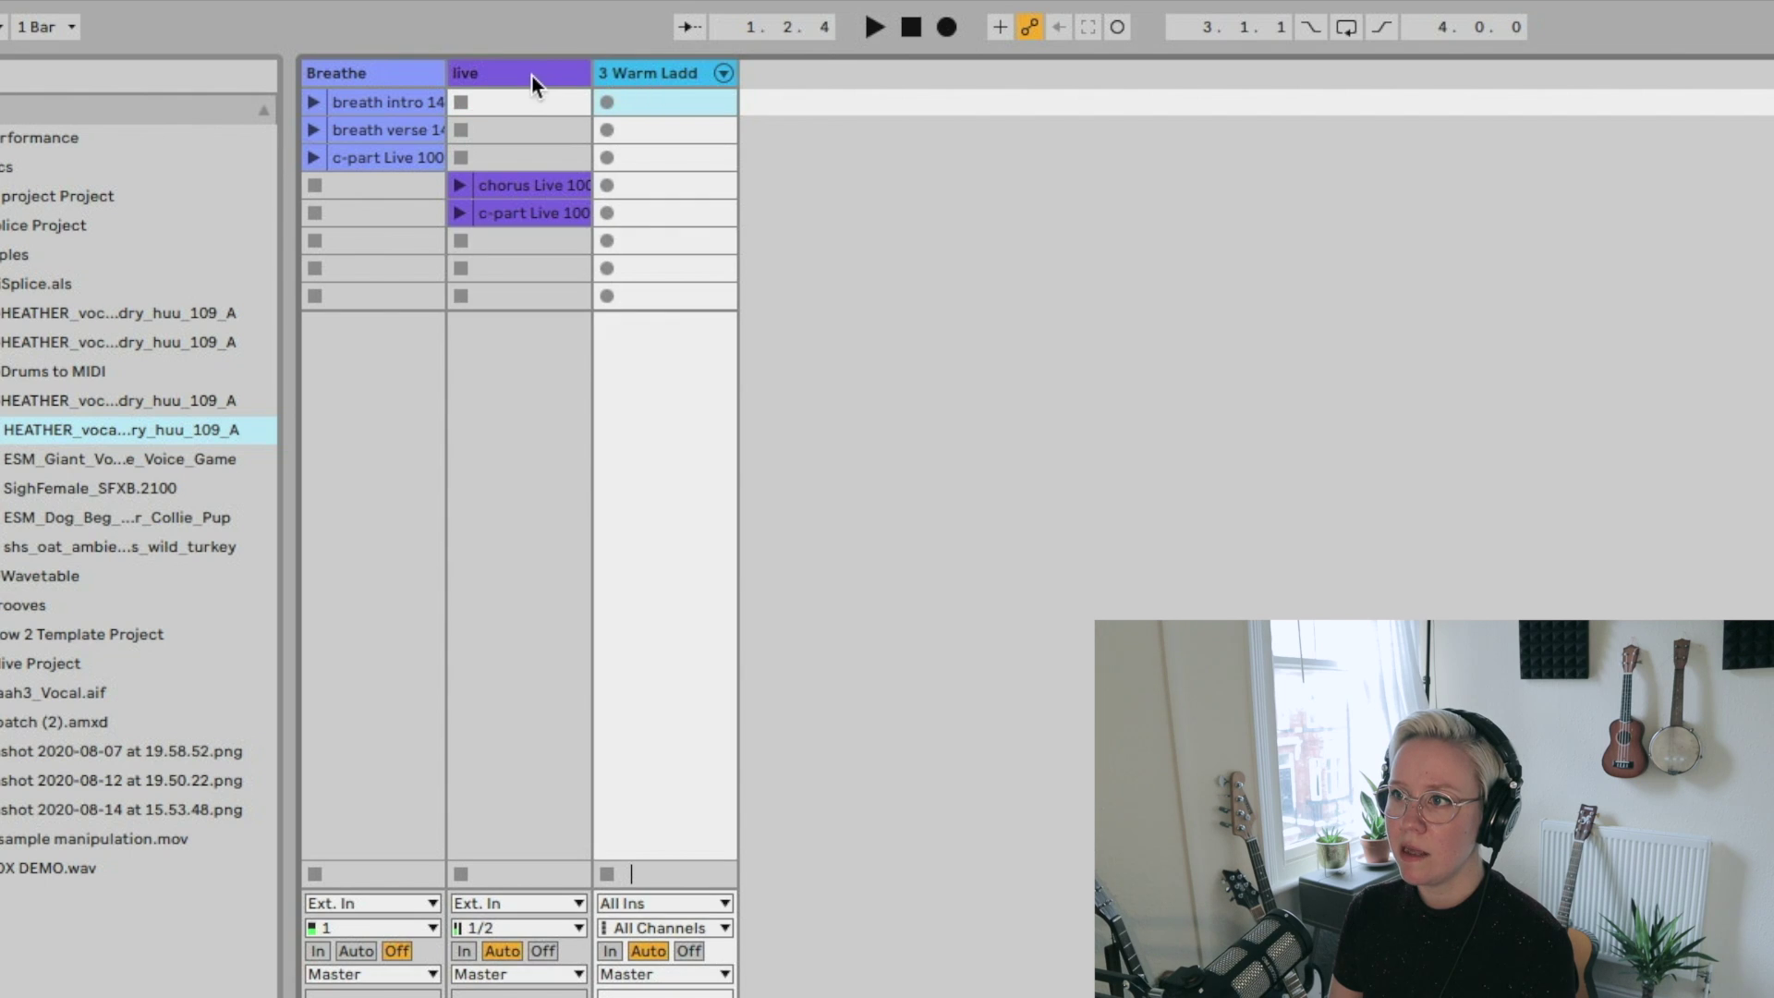
pyautogui.click(531, 73)
pyautogui.click(673, 76)
# - Colour the live and Warm Ladder Bass tracks pink
pyautogui.click(534, 74)
pyautogui.rightClick(535, 78)
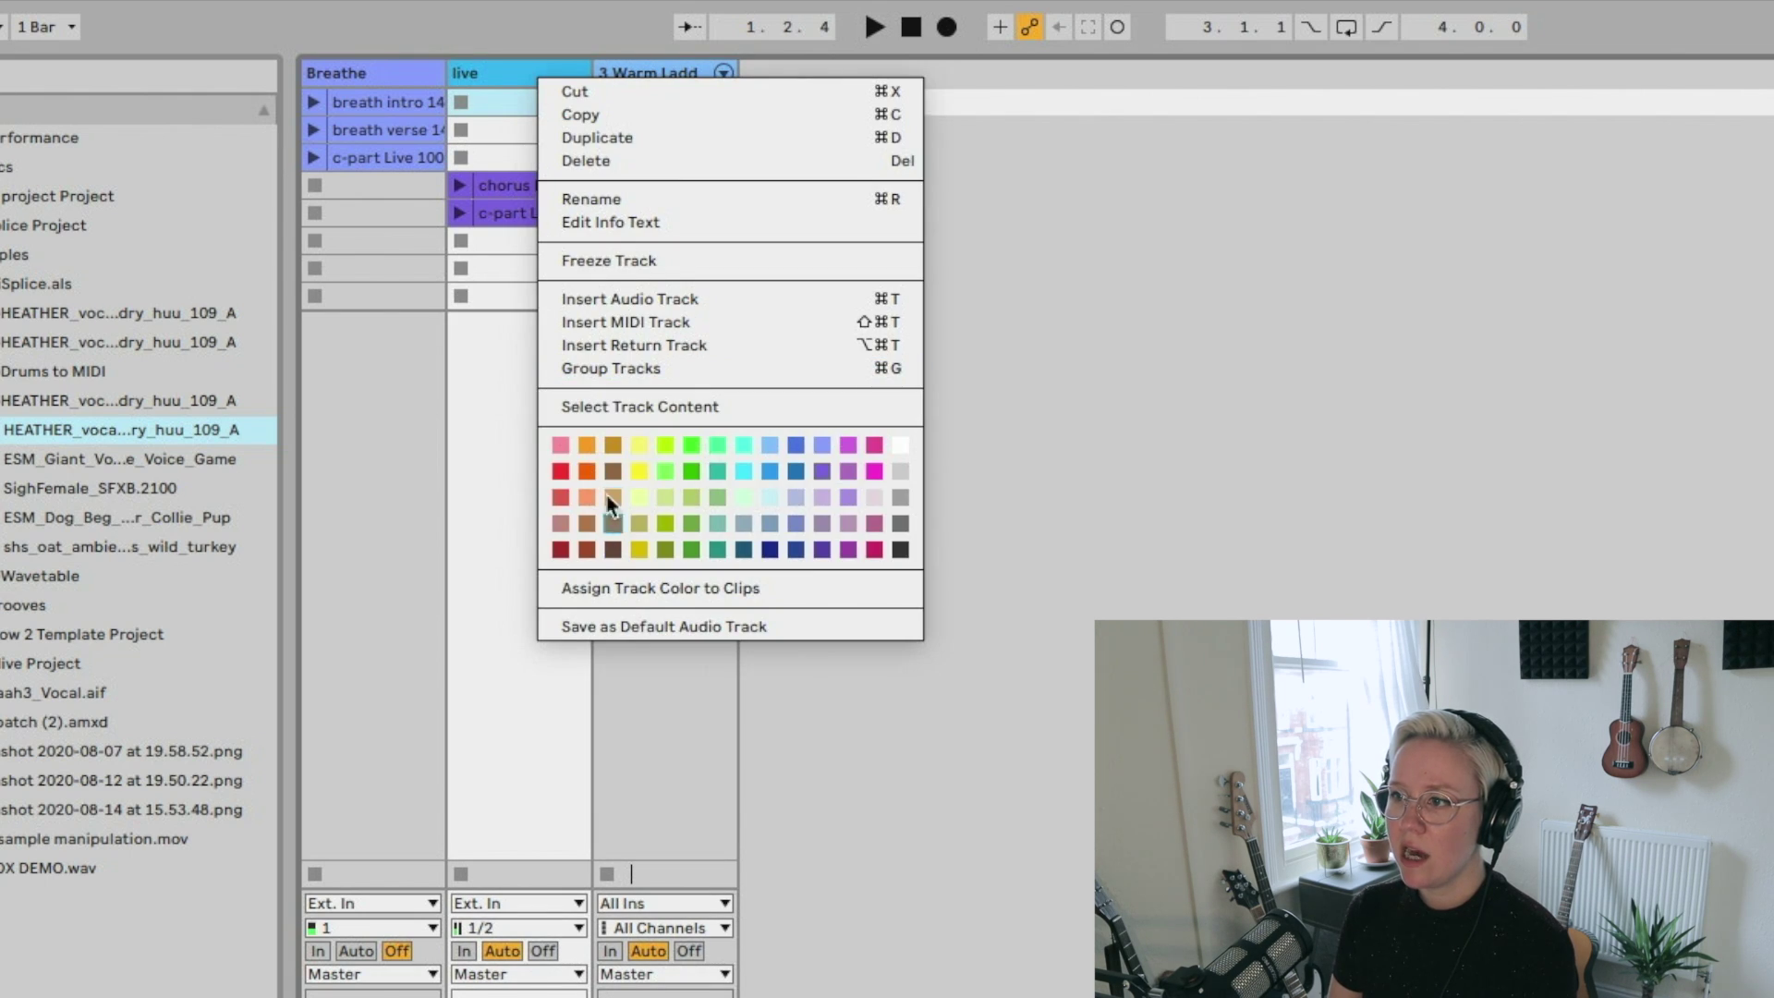
pyautogui.click(561, 445)
pyautogui.click(680, 74)
pyautogui.rightClick(679, 74)
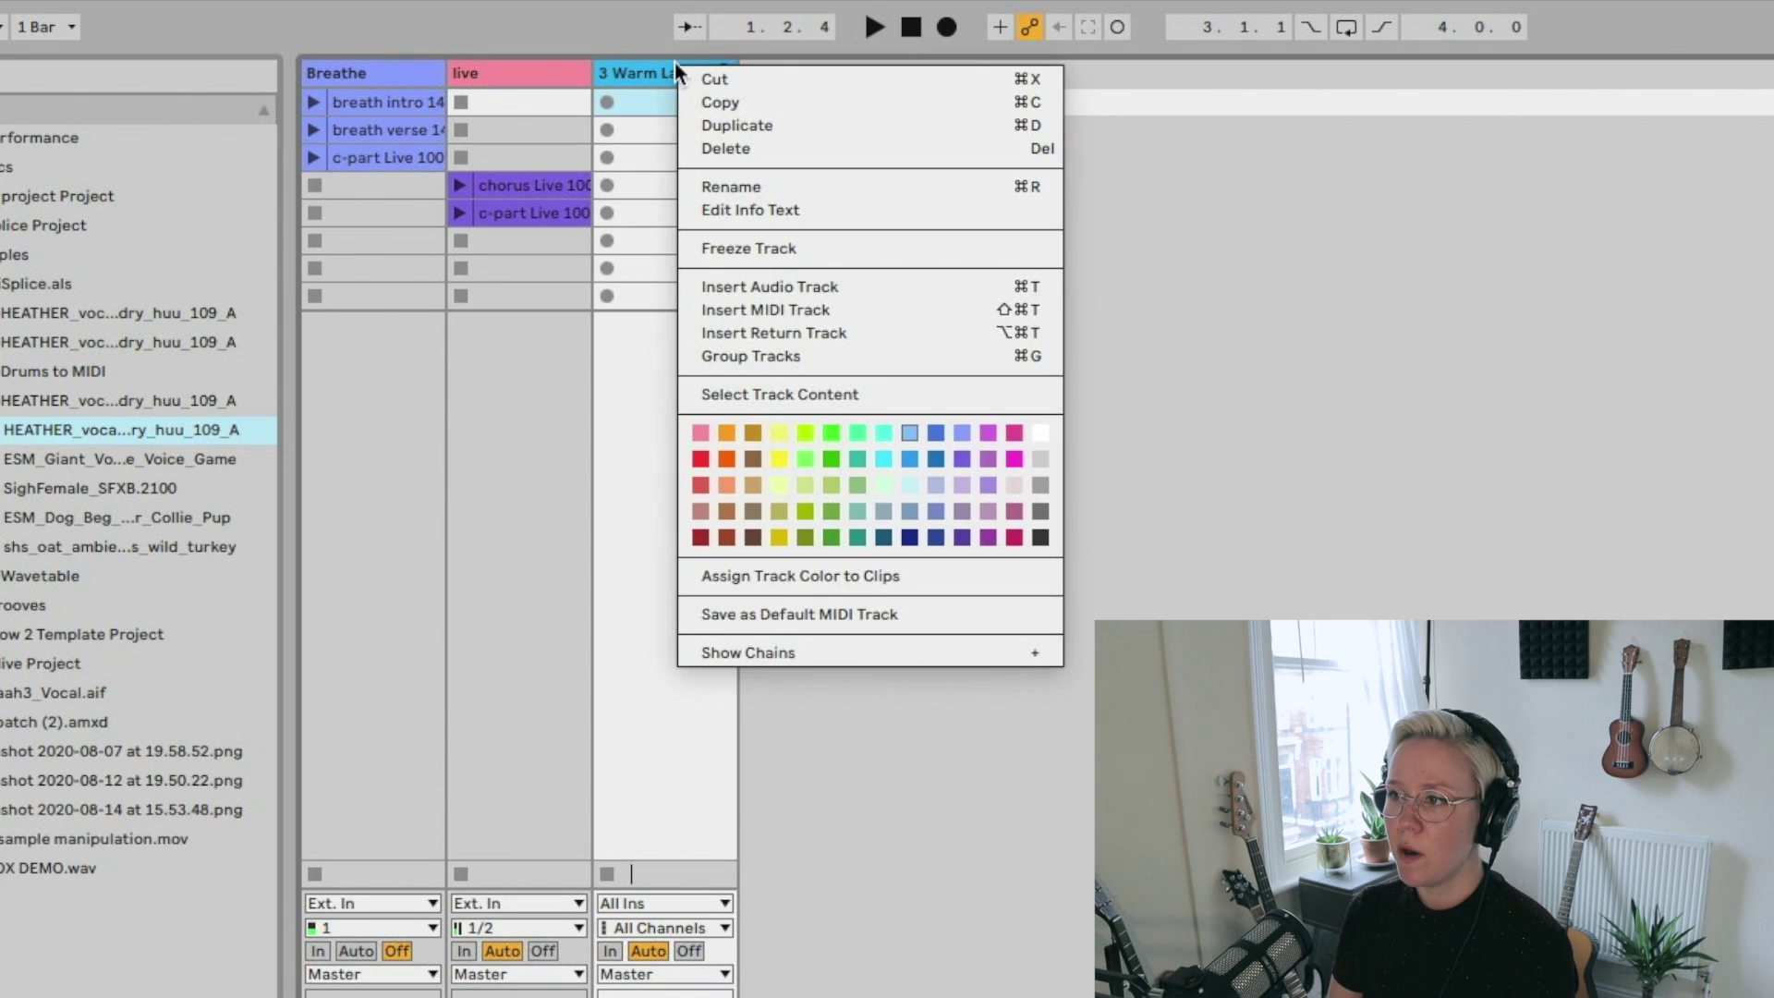
pyautogui.click(726, 435)
# - Group the live and Warm Ladder Bass tracks into a new group track and begin renaming it
pyautogui.click(501, 76)
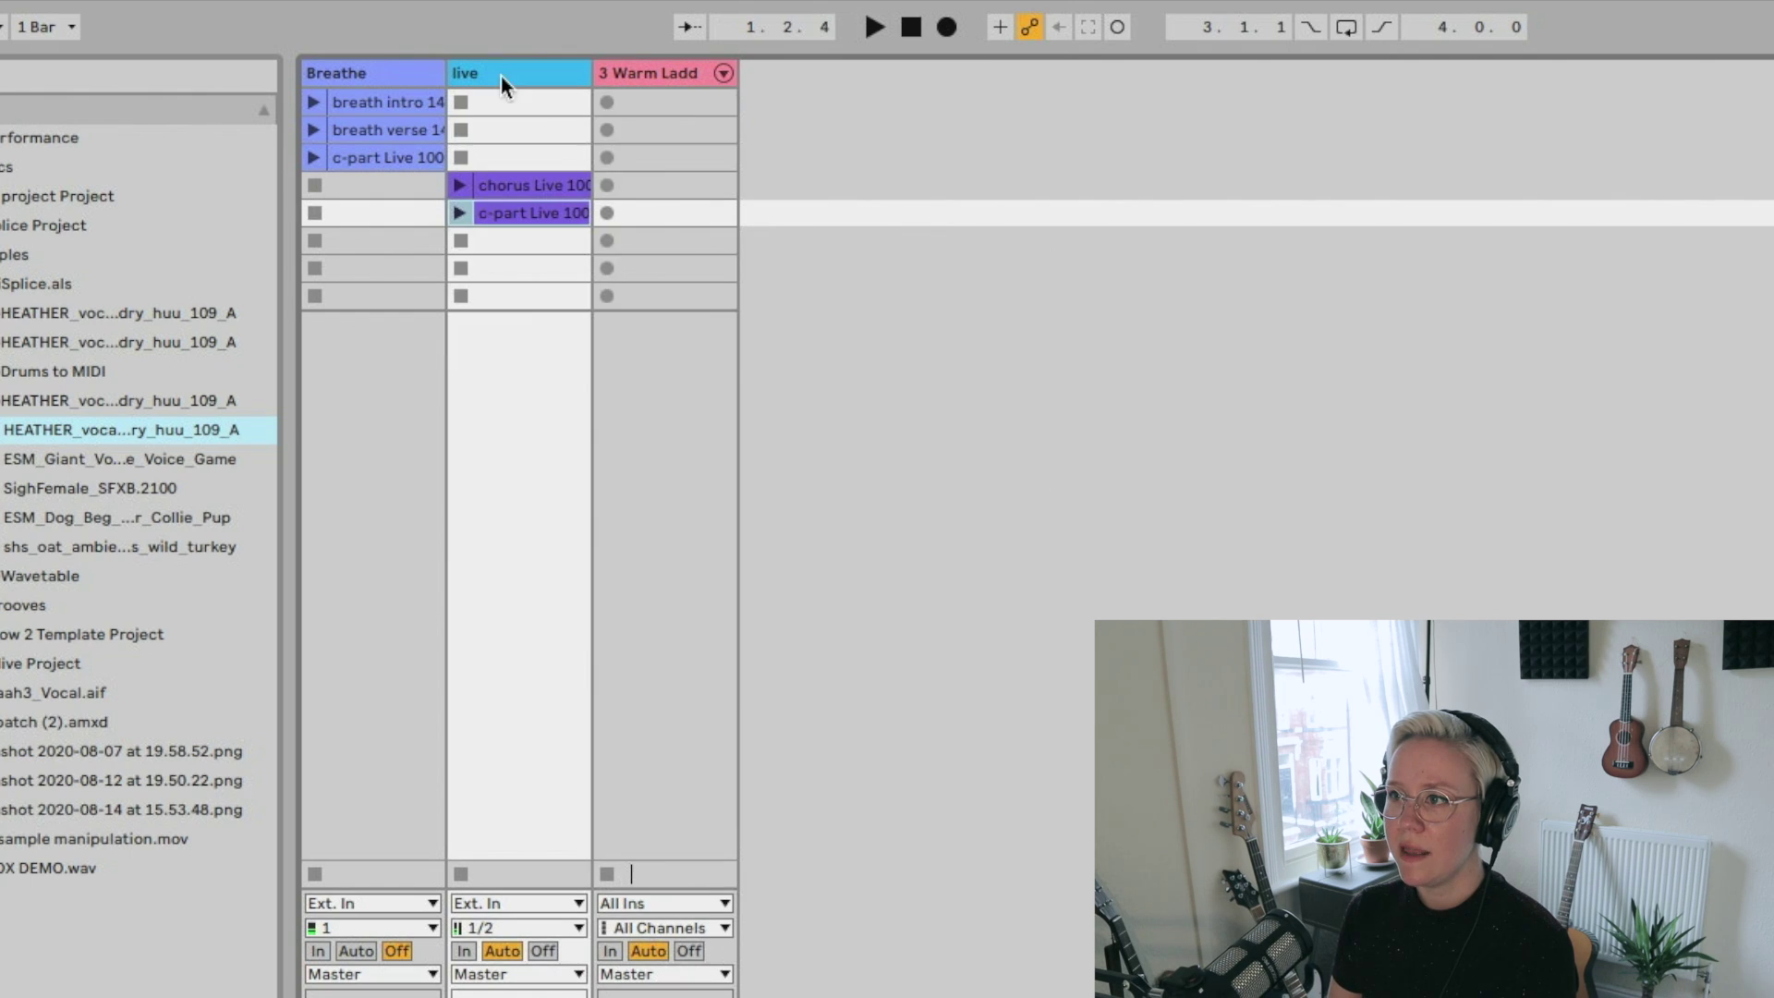
pyautogui.click(691, 74)
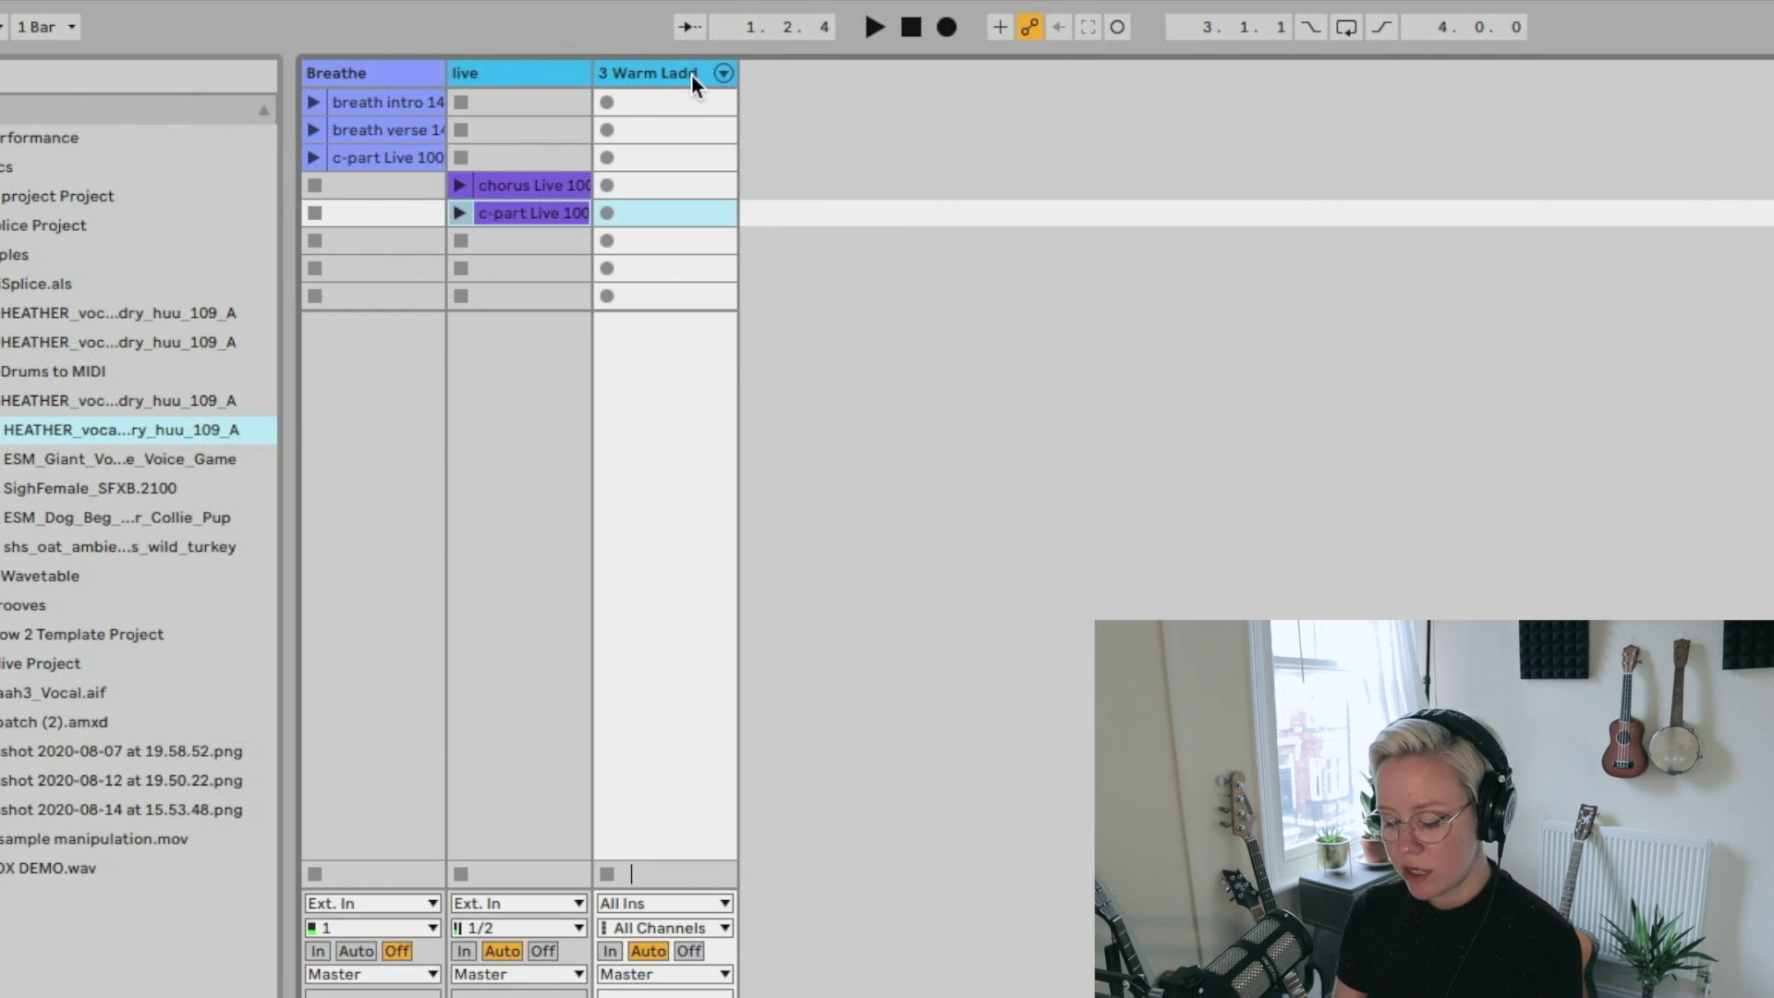
pyautogui.press('super+g')
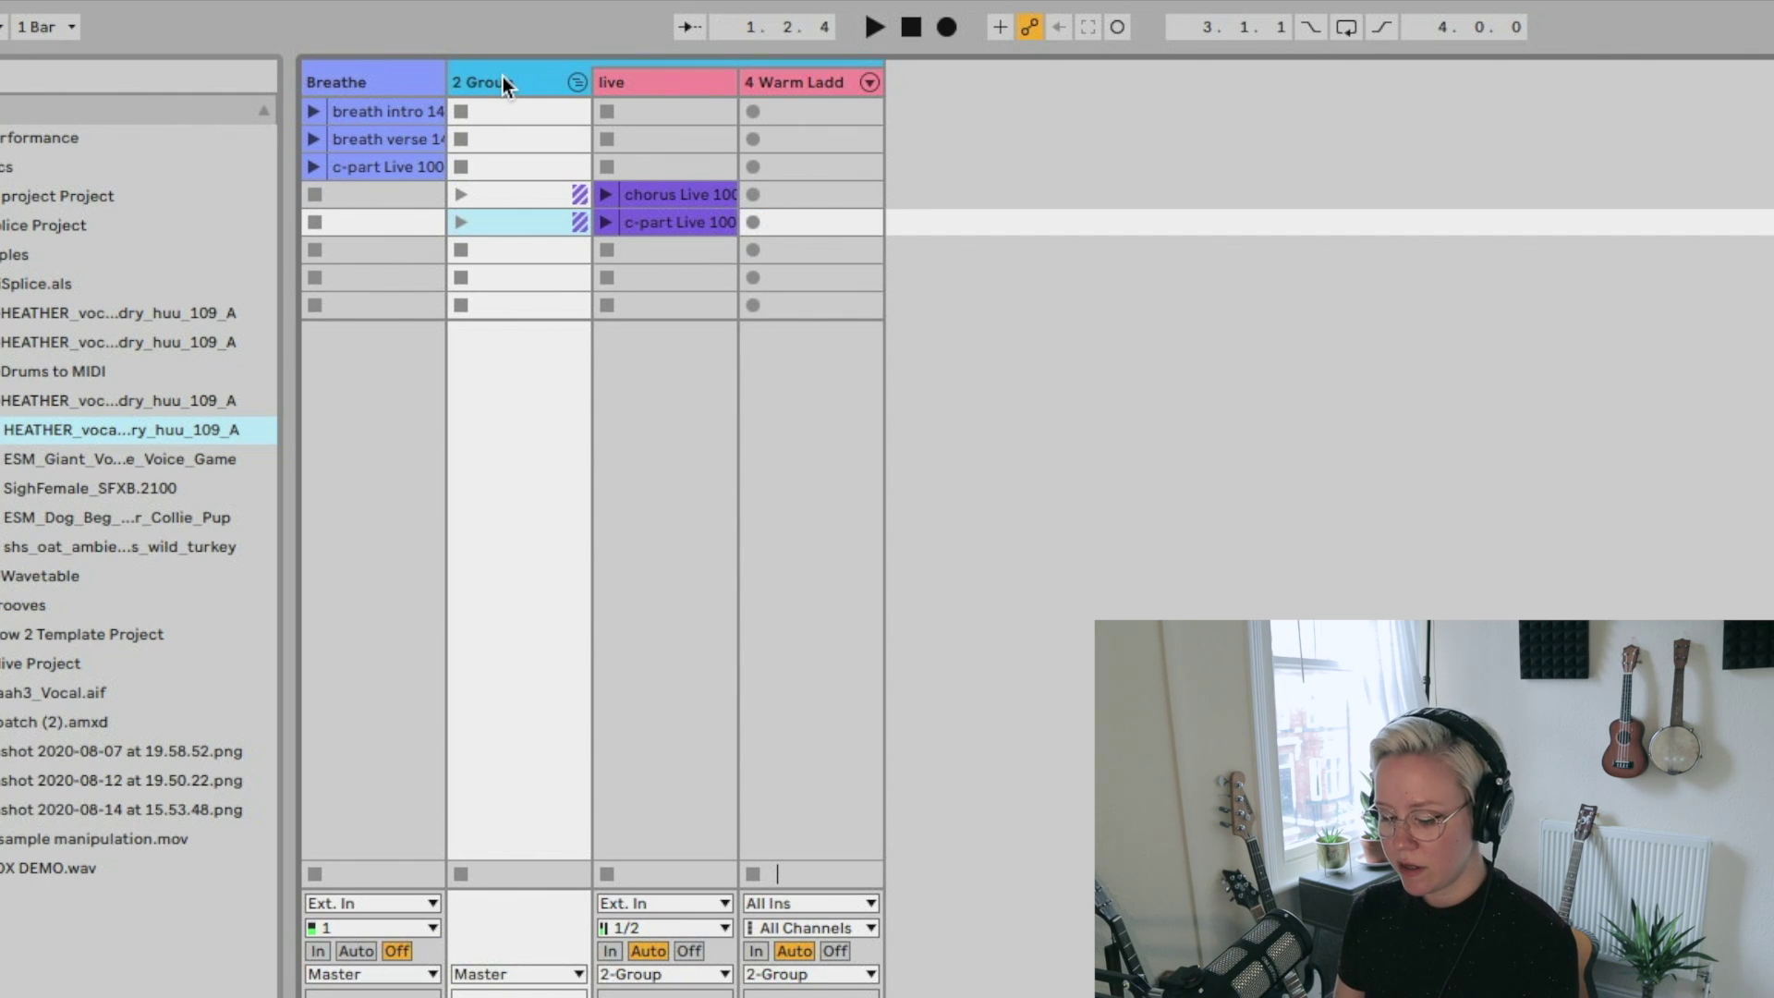
pyautogui.press('super+r')
pyautogui.write('Vox')
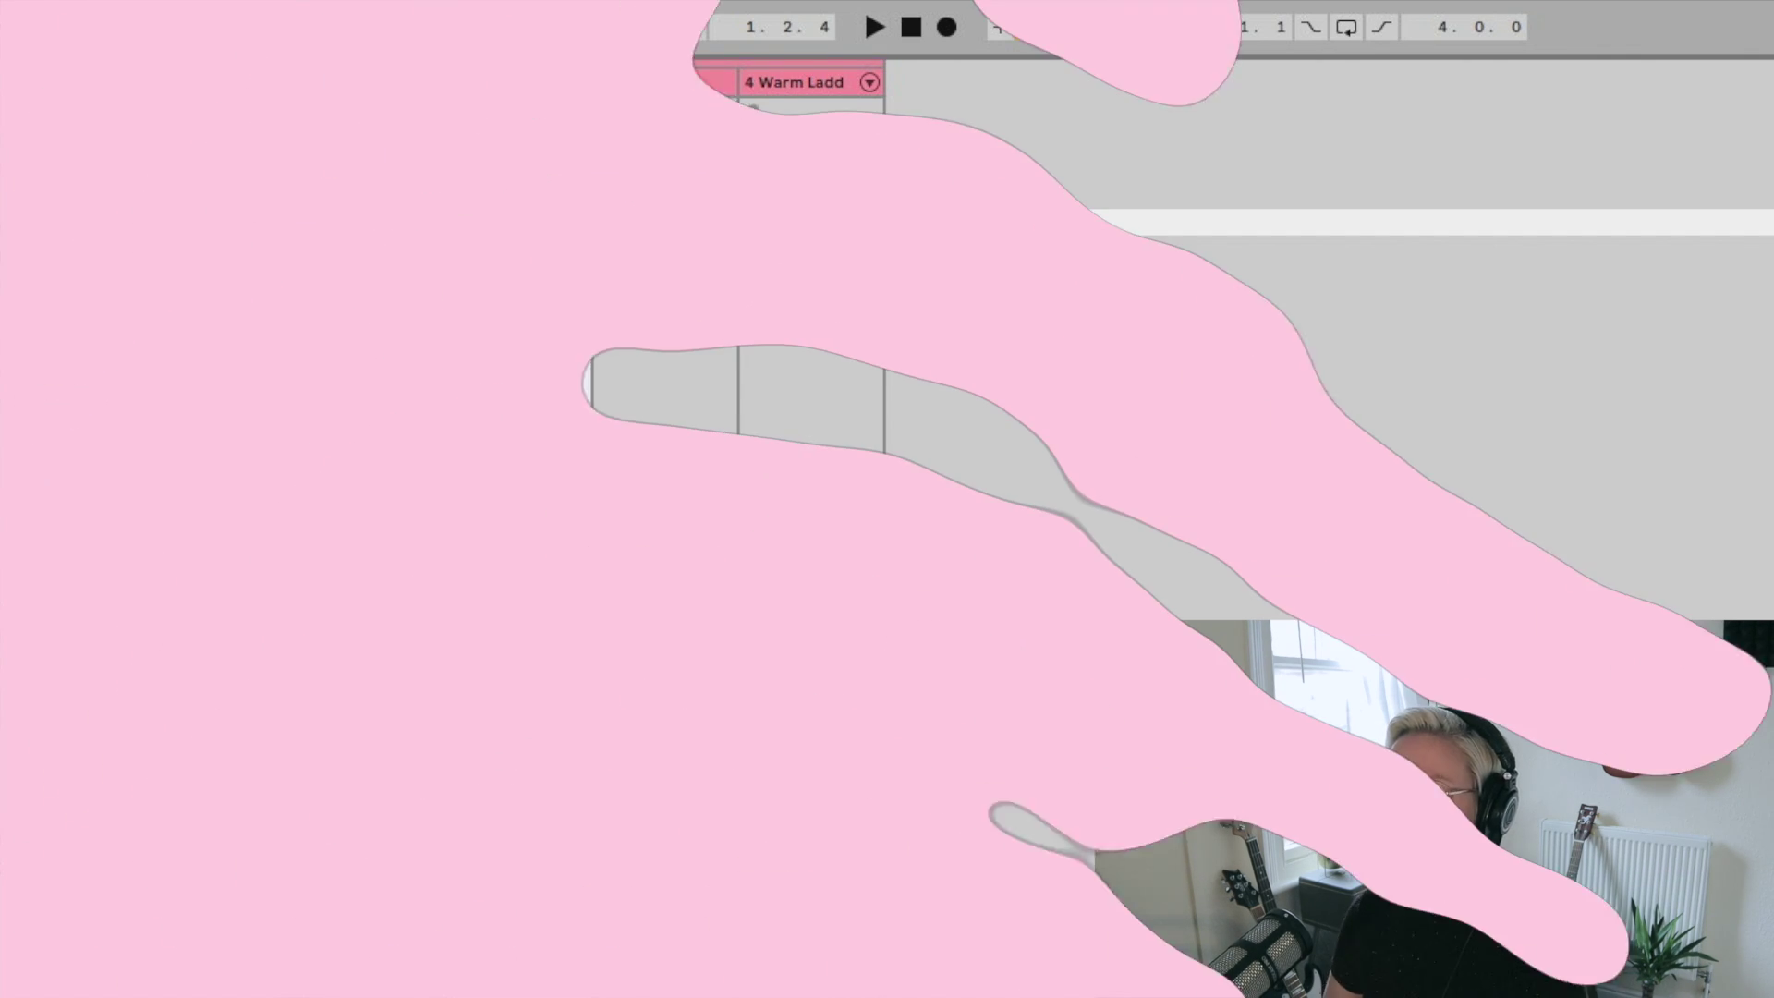